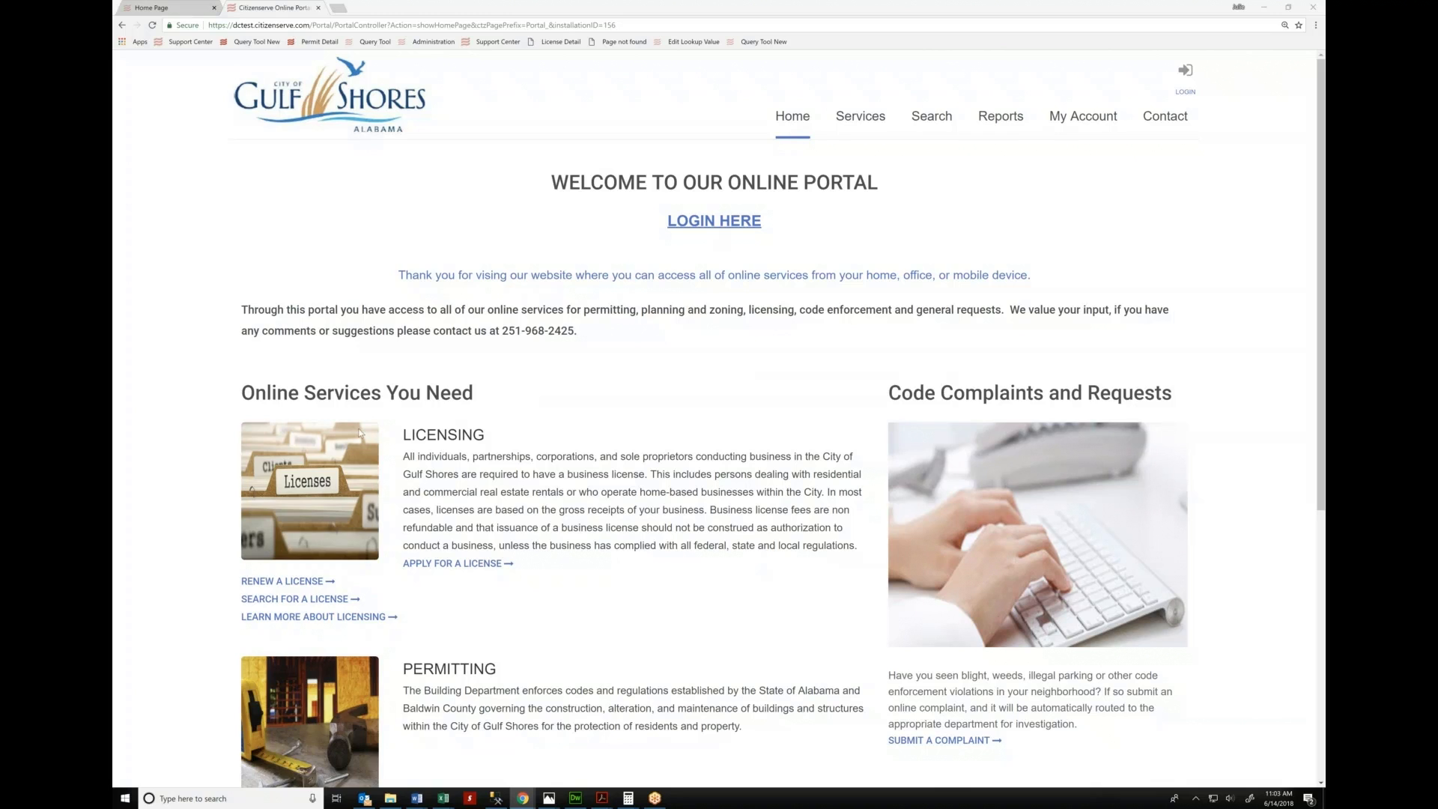
# From Apply for a License, open the portal Register form and choose Taxpayer as registration type
pyautogui.click(456, 564)
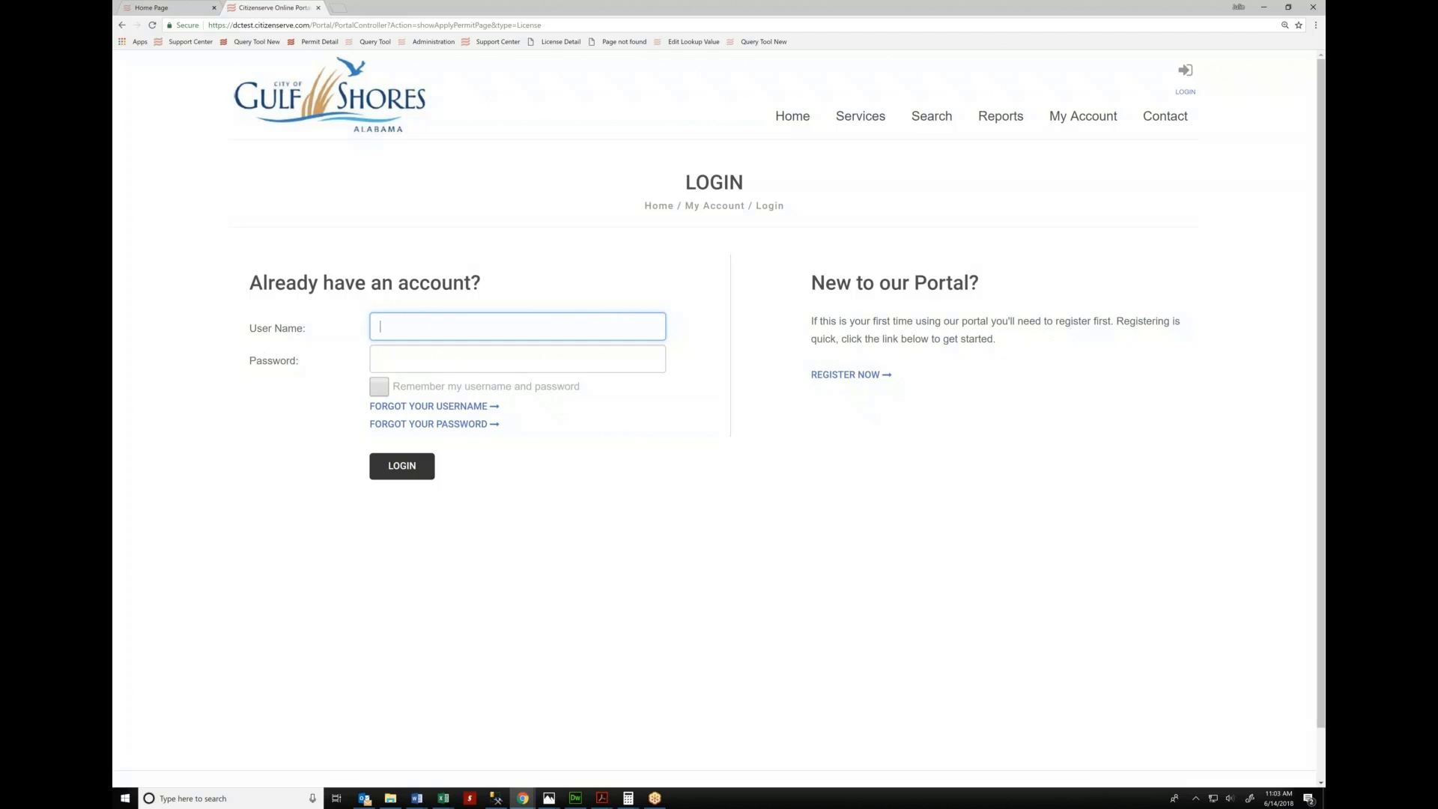
pyautogui.click(871, 377)
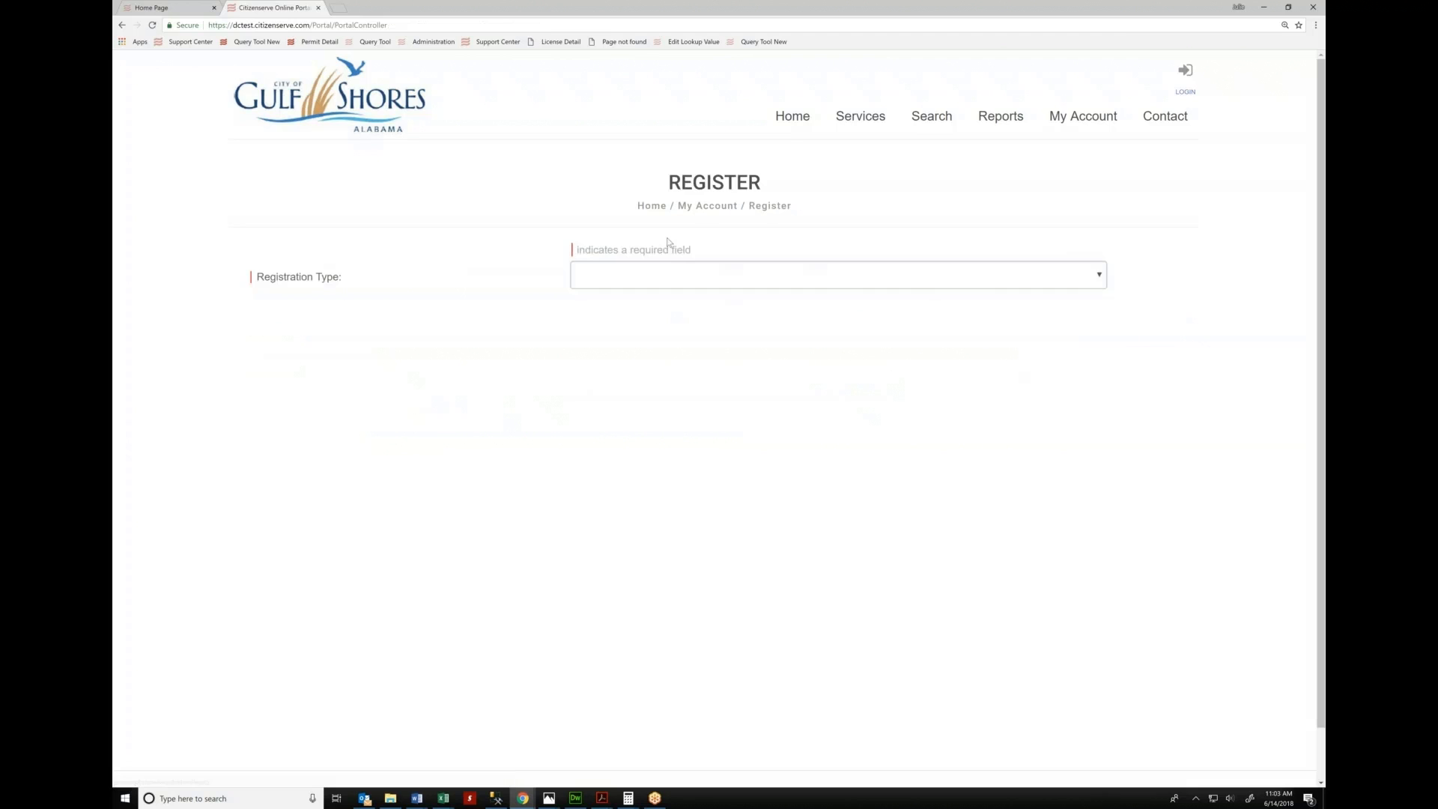
pyautogui.click(620, 280)
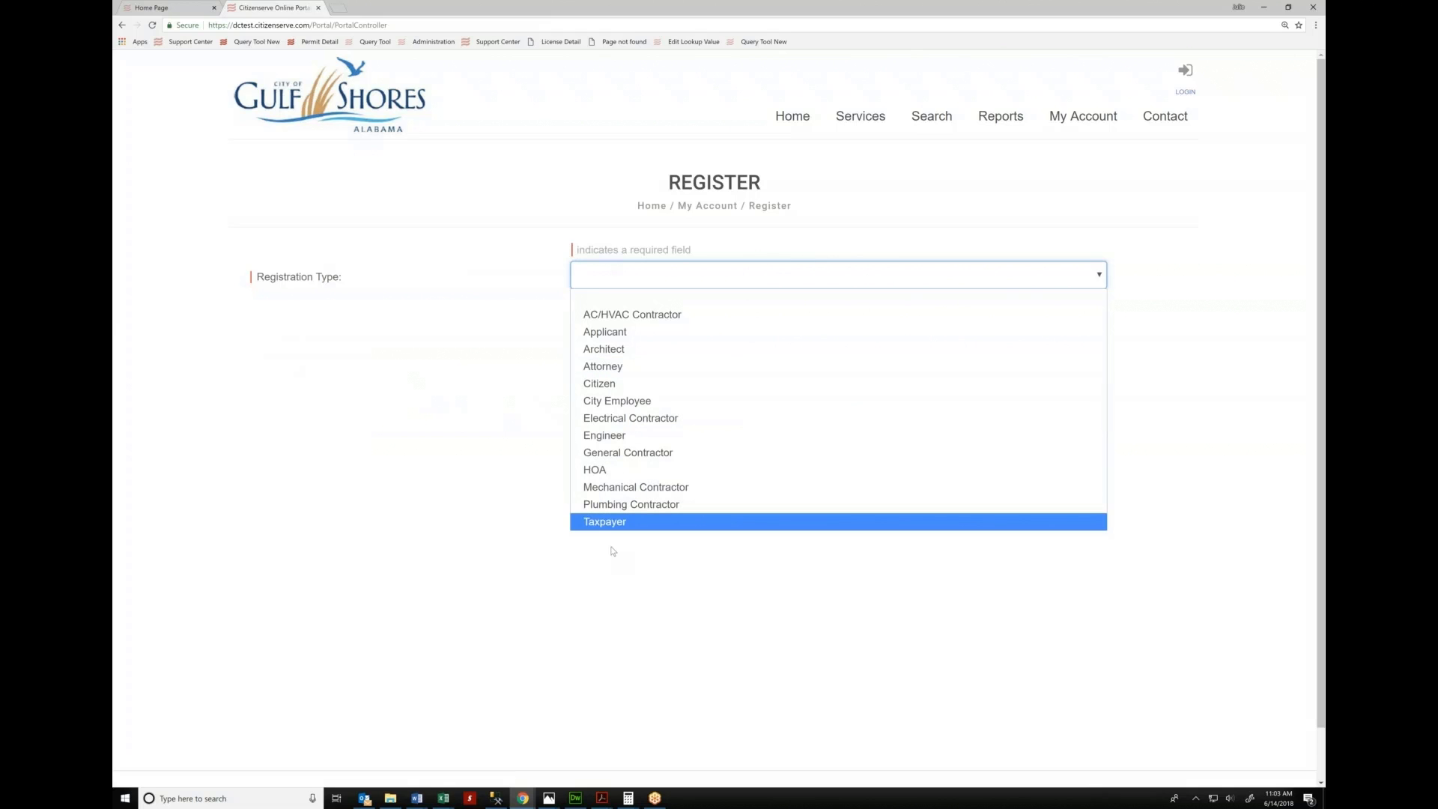
pyautogui.click(605, 521)
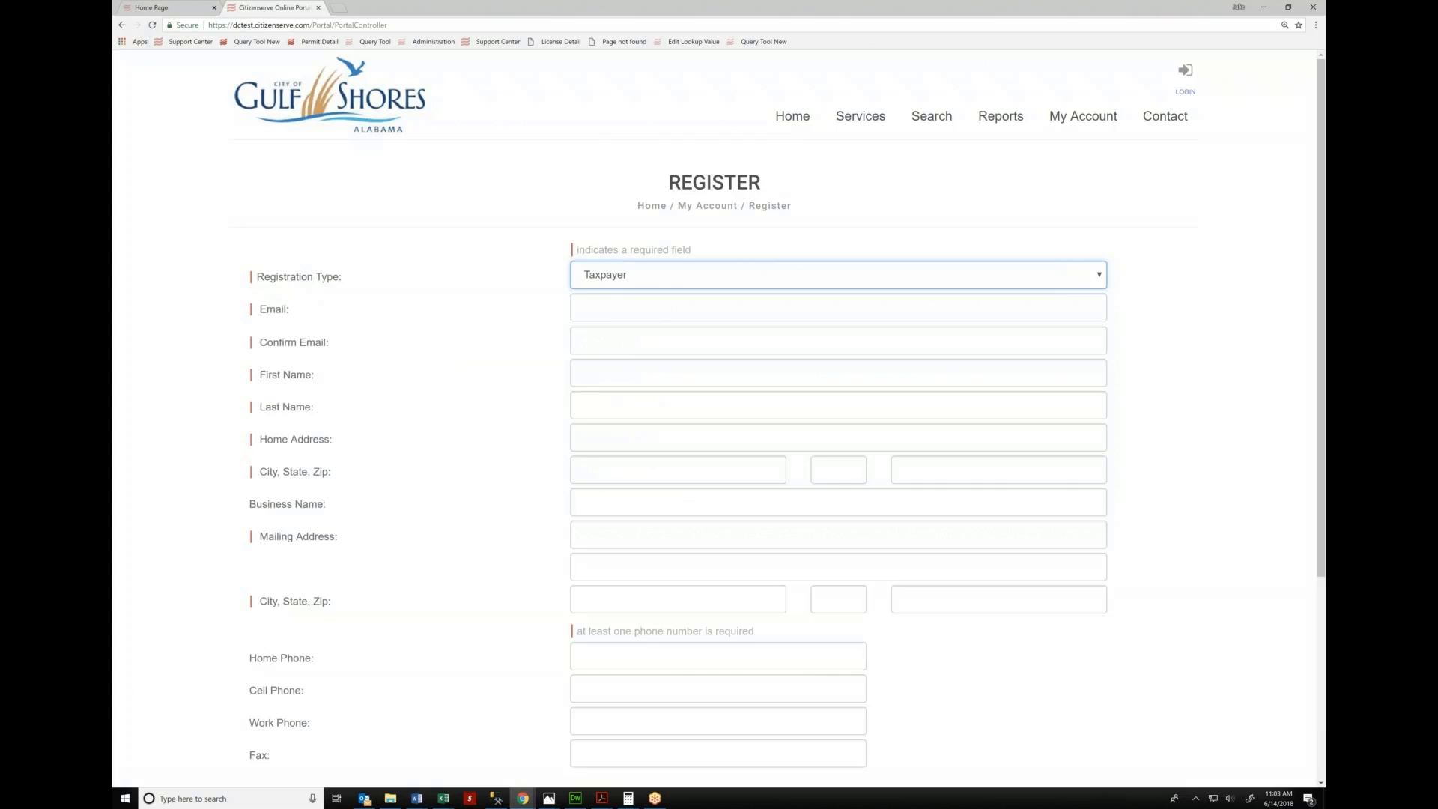
# Enter the registrant's e-mail address and repeat it in Confirm Email
pyautogui.click(611, 315)
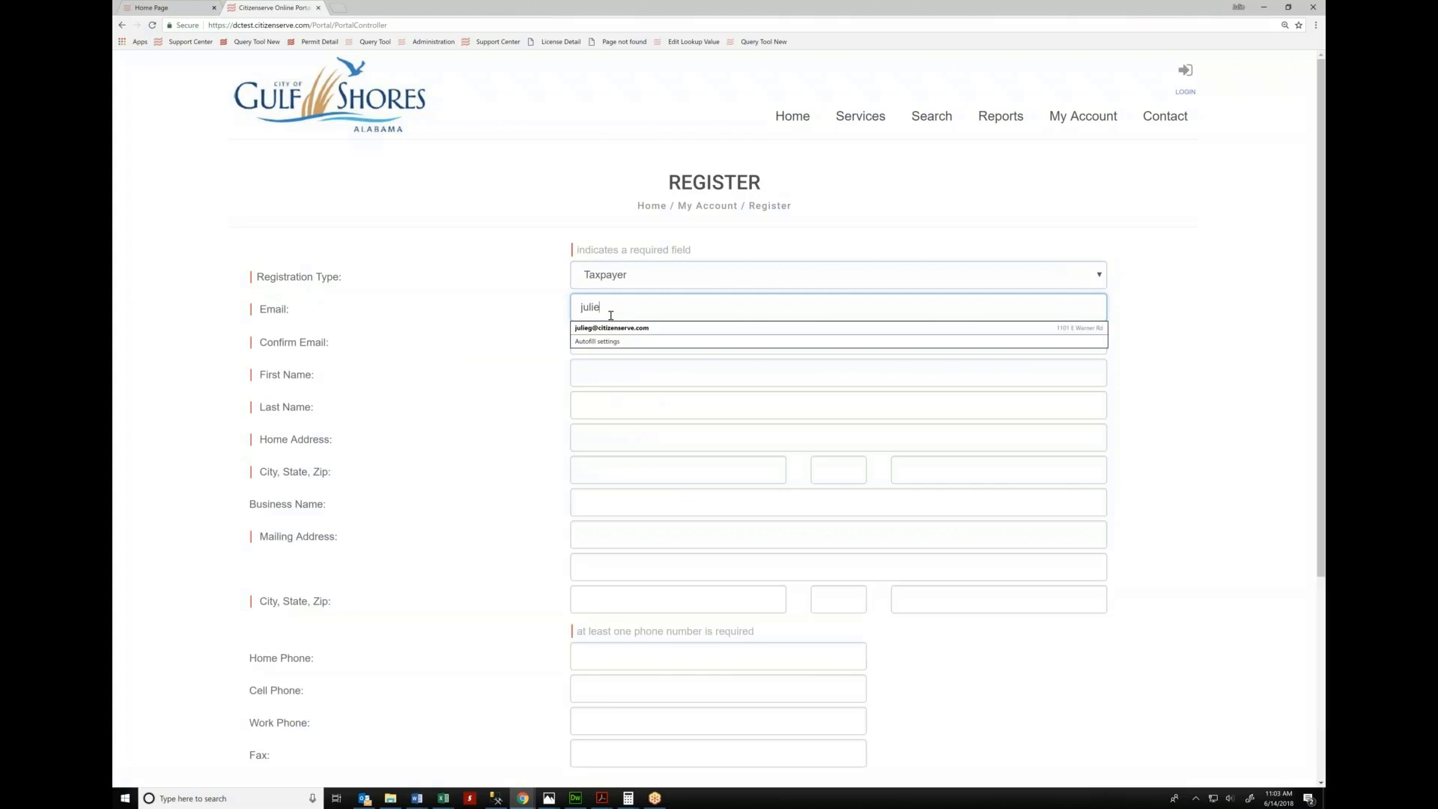
pyautogui.press('Tab')
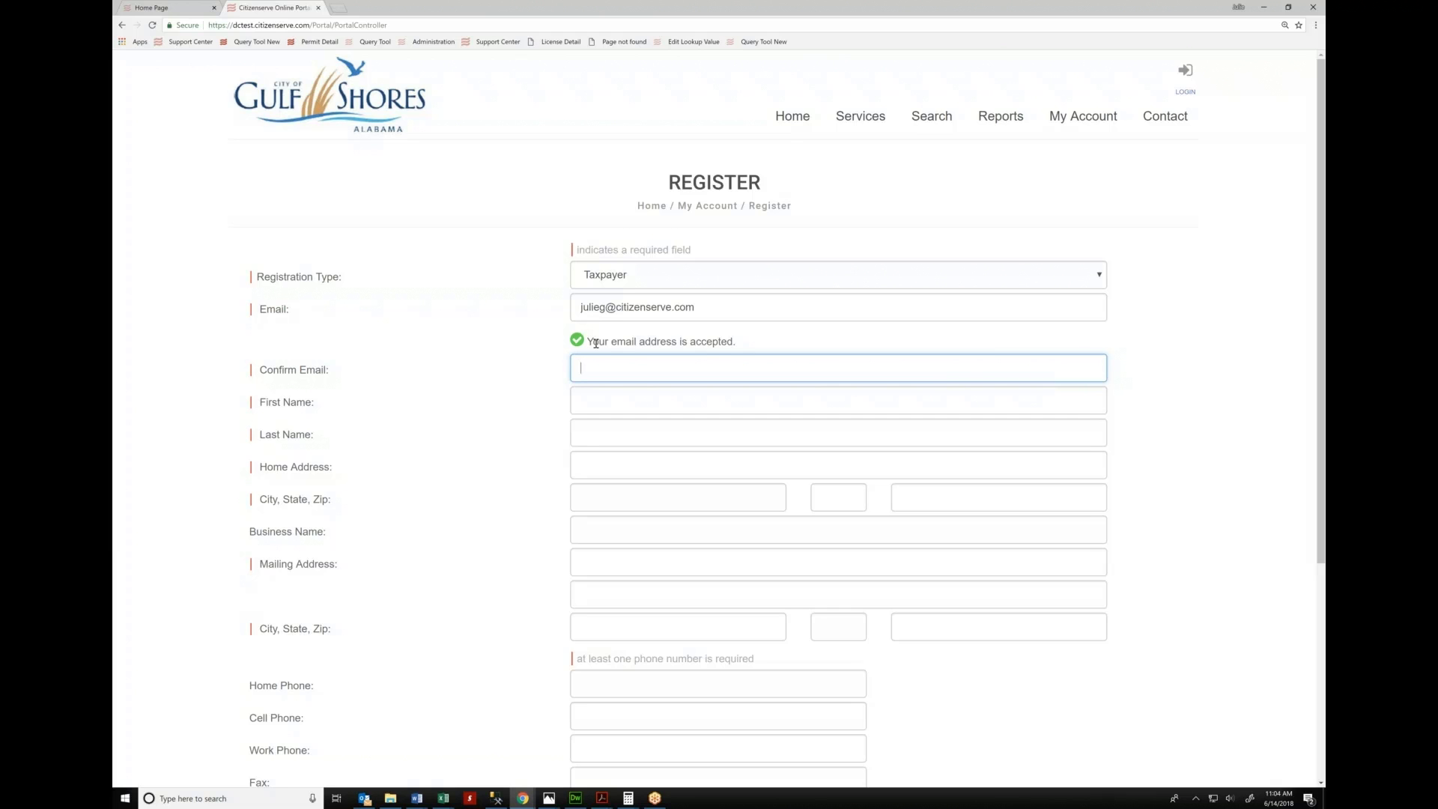
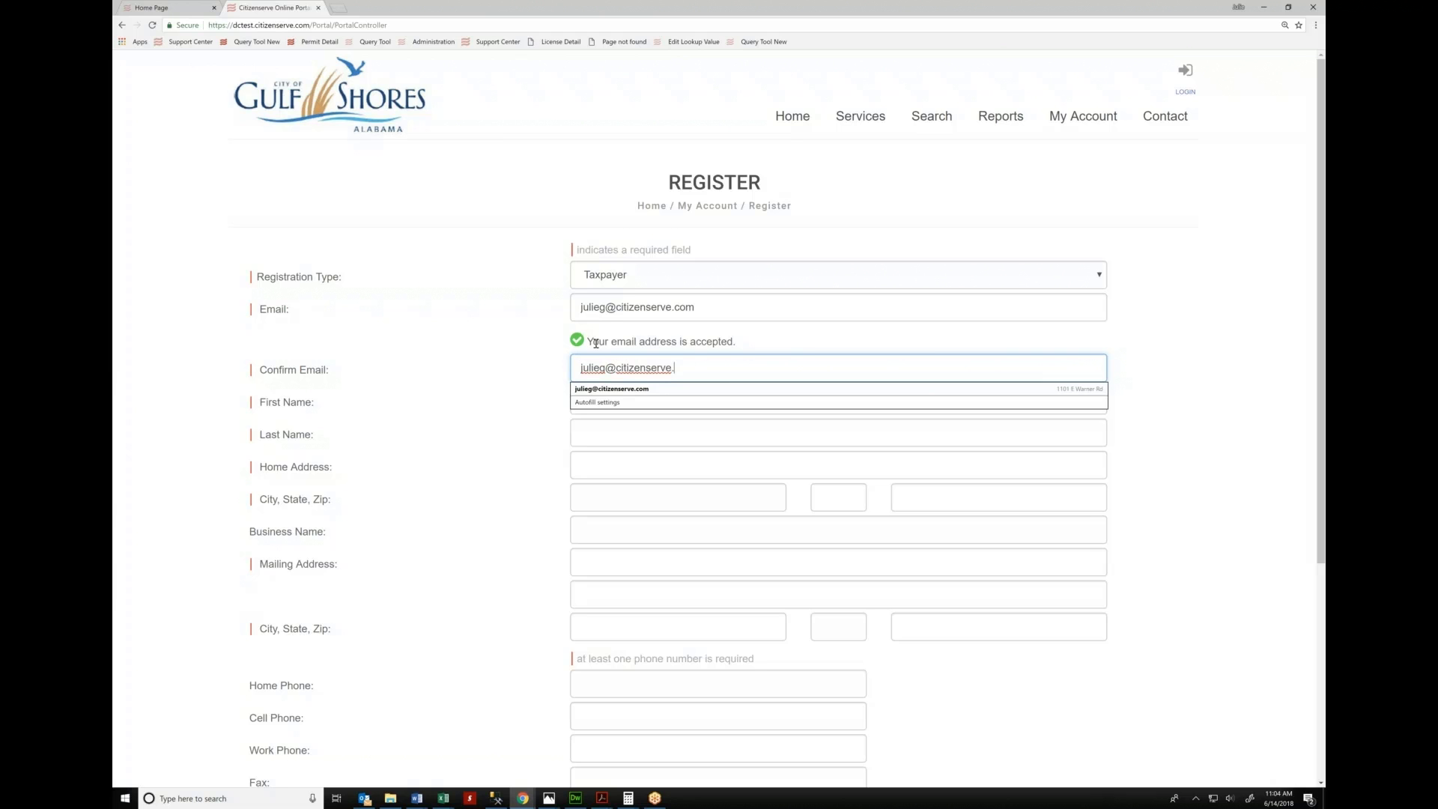
pyautogui.press('Tab')
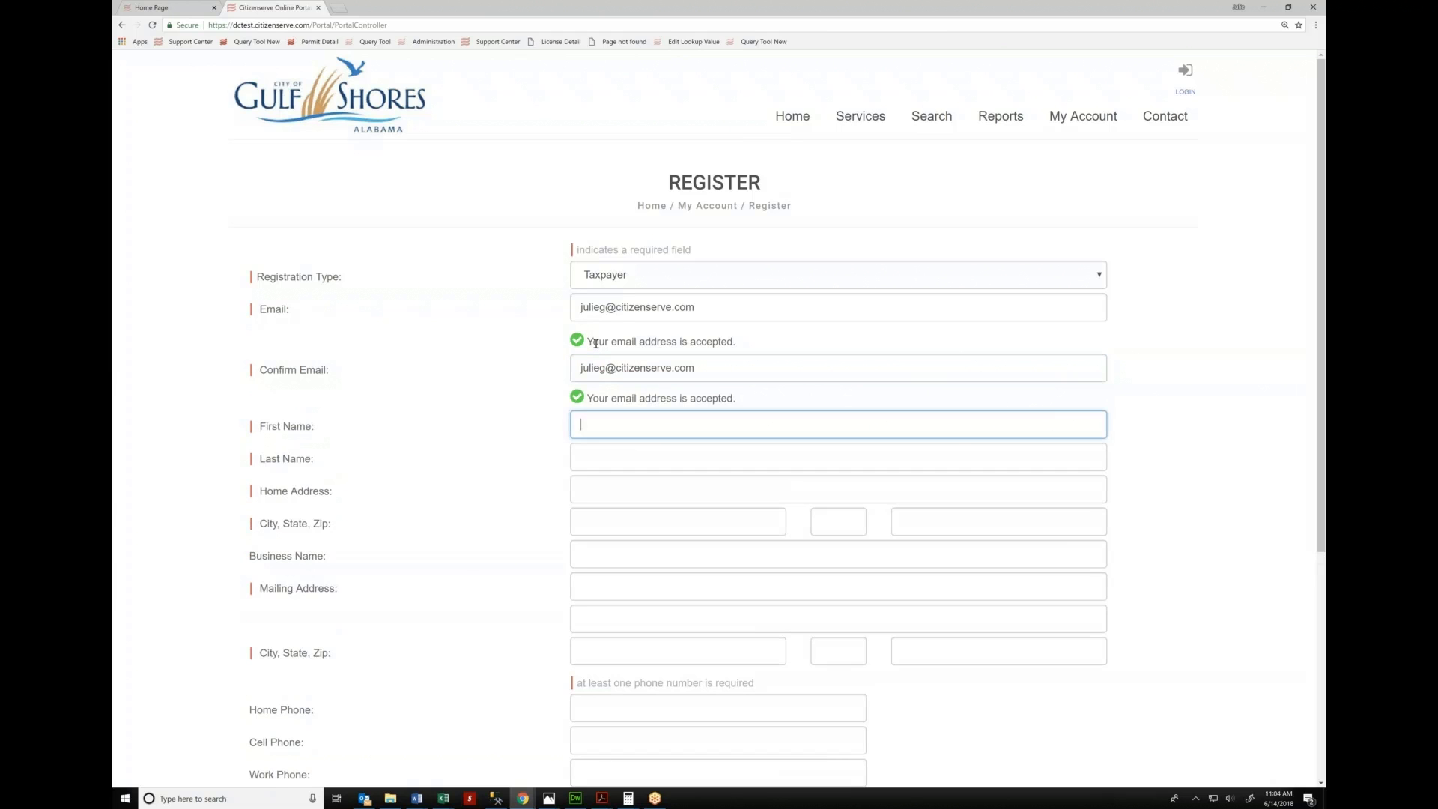
# Fill in the registrant's first name, last name and the start of the home street address
pyautogui.press('Tab')
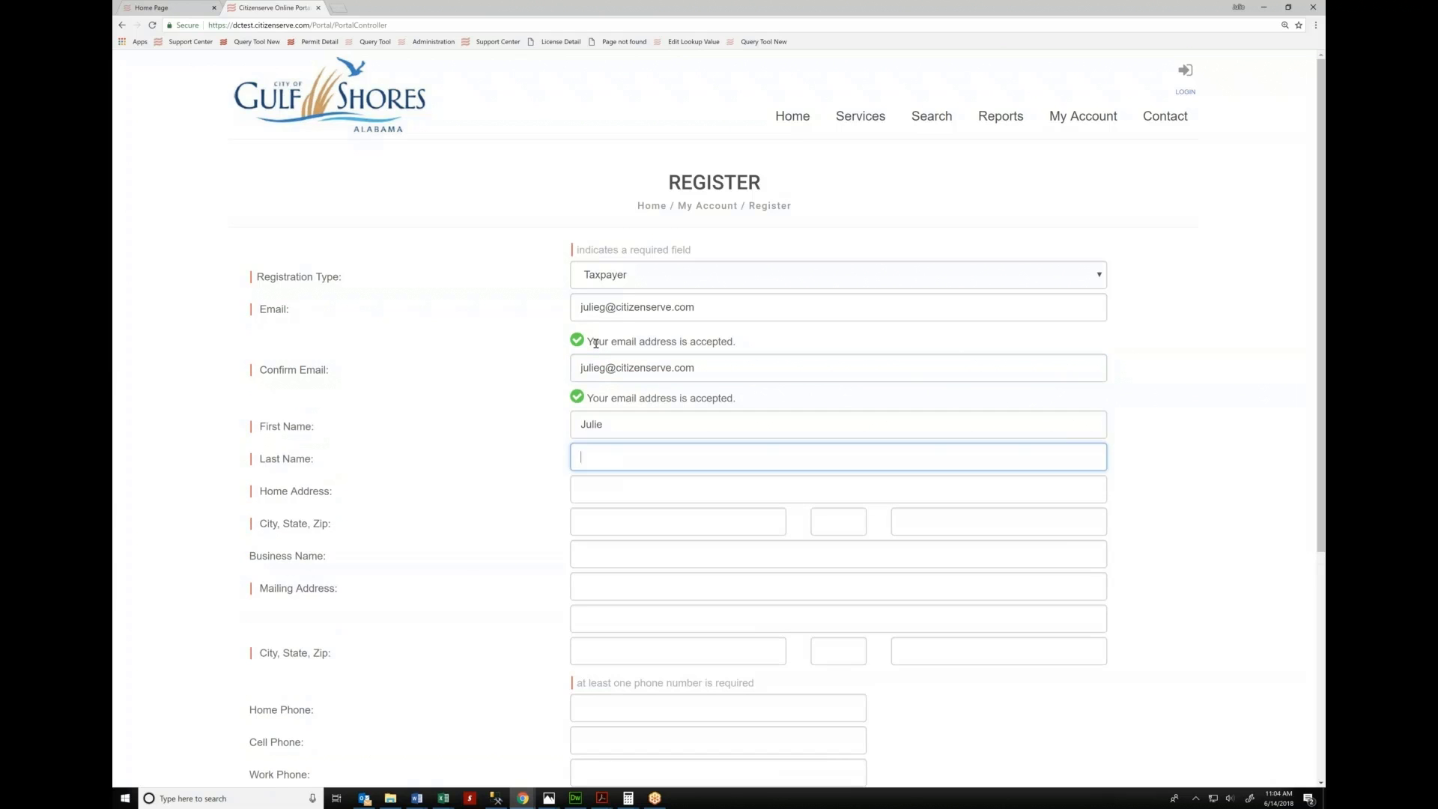
pyautogui.press('Tab')
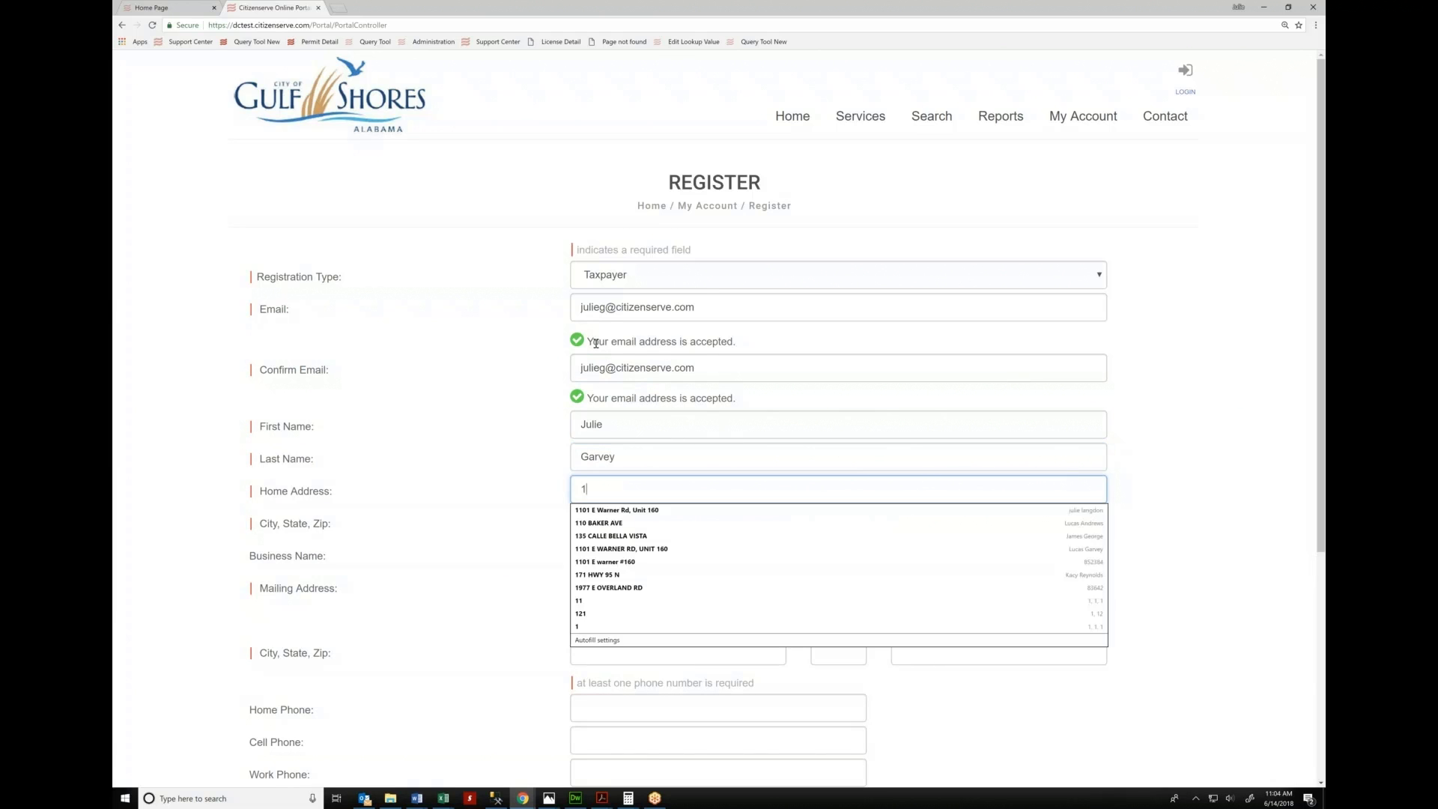
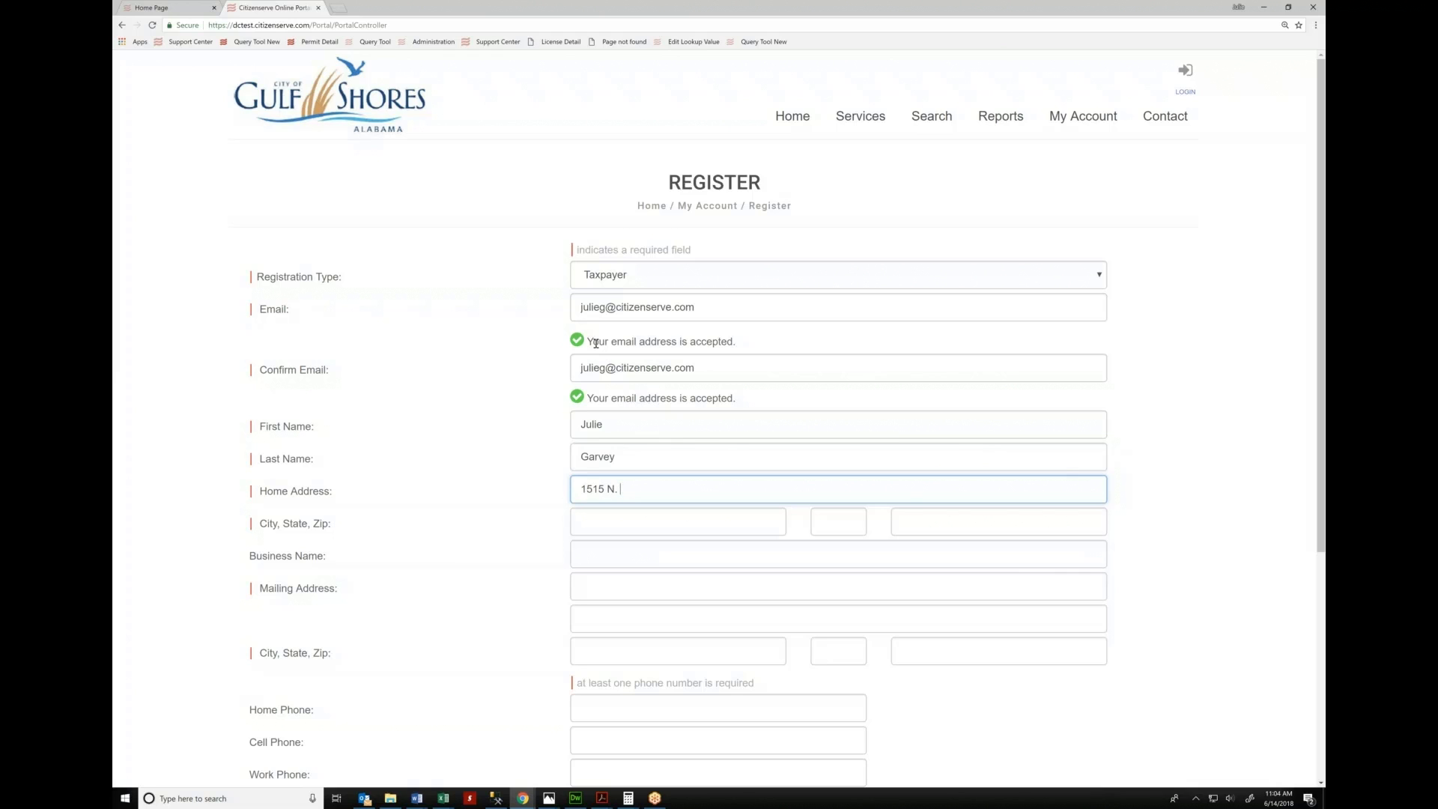
# Finish the home address with city 'City', state AZ and zip 12345
pyautogui.write('aams')
pyautogui.press('Tab')
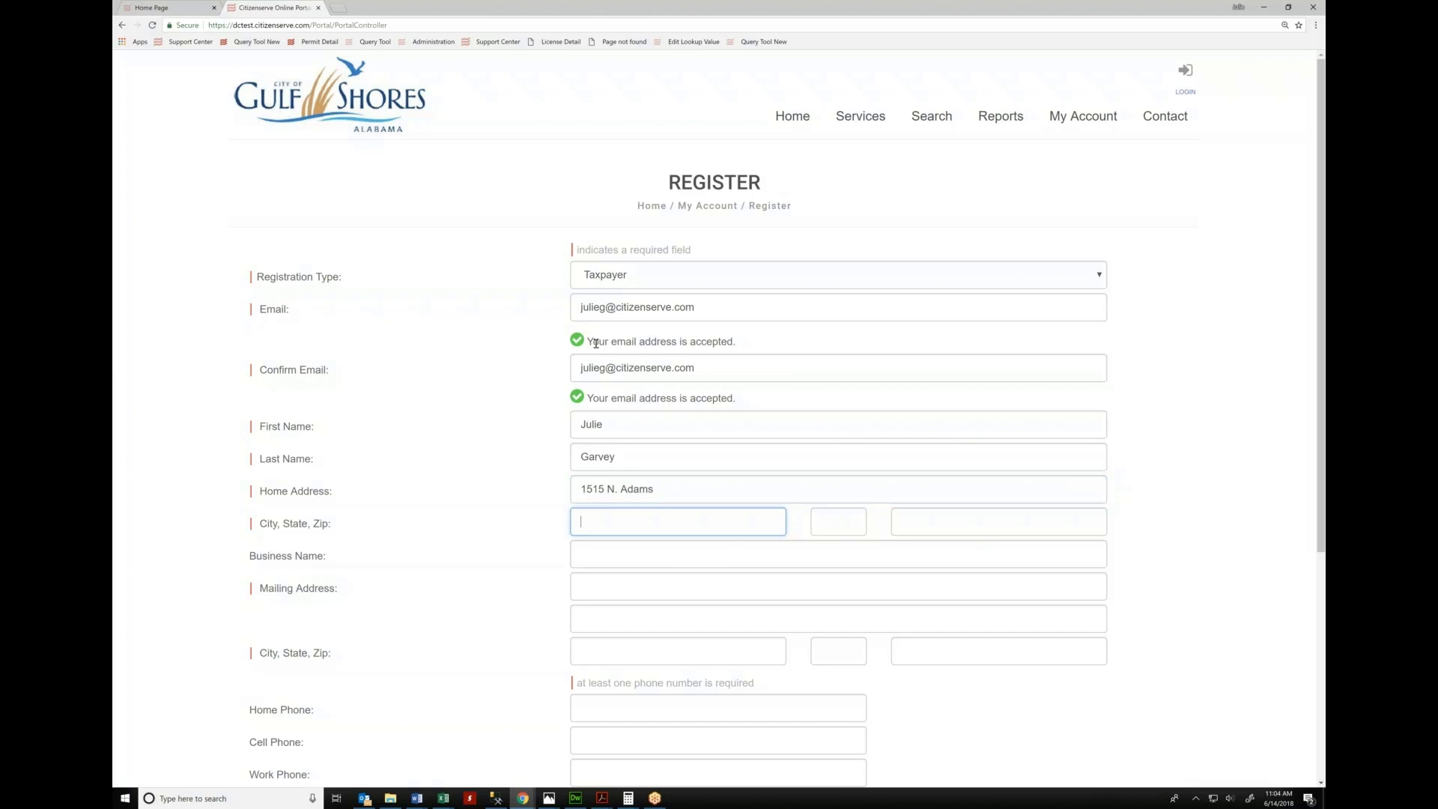
pyautogui.write('City')
pyautogui.press('Tab')
pyautogui.write('AZ')
pyautogui.press('Tab')
pyautogui.write('12345')
pyautogui.press('Tab')
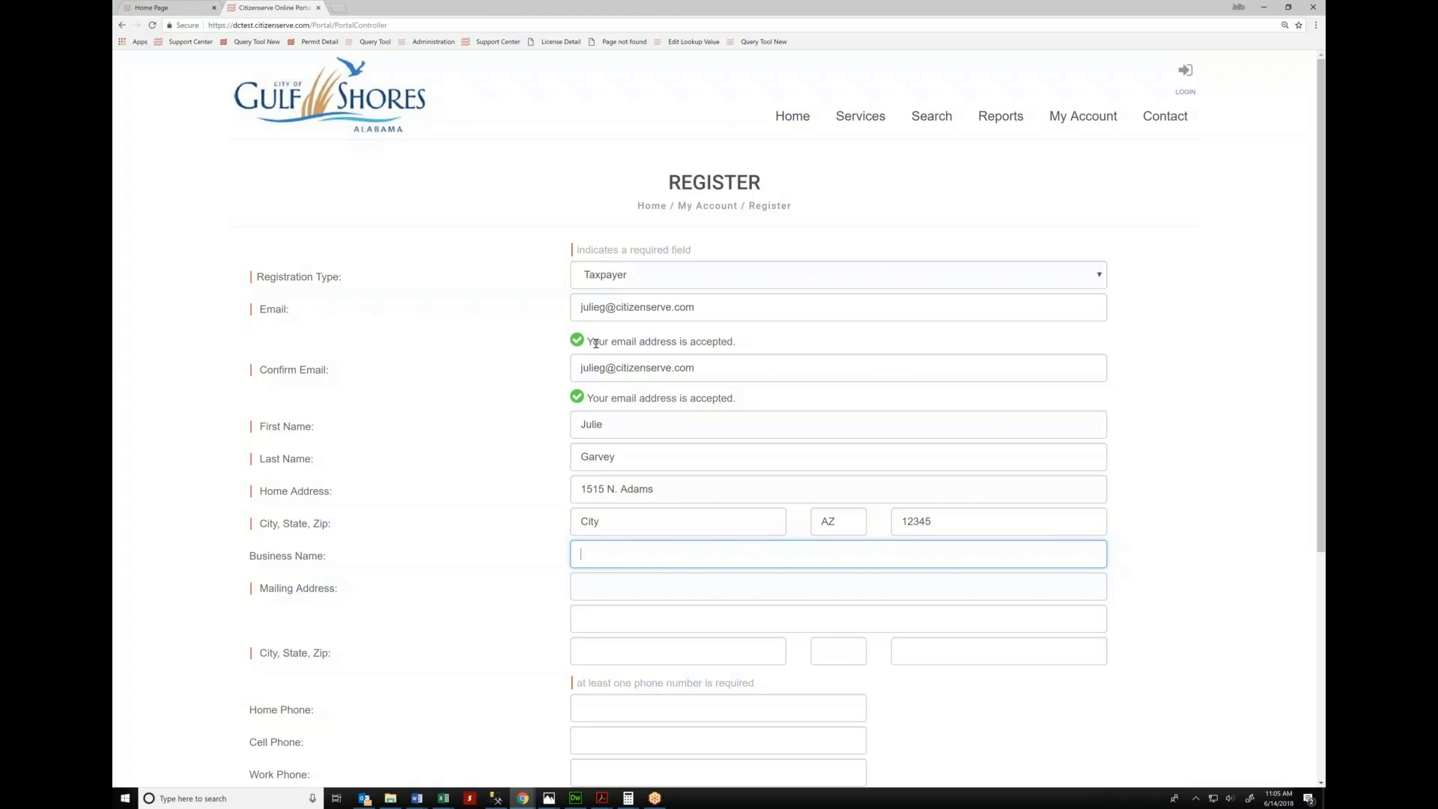
# Enter business name Beach Side Hotel and its mailing address, with city 'City', state AZ, zip 12345
pyautogui.write('Beach Side Hotel')
pyautogui.press('Tab')
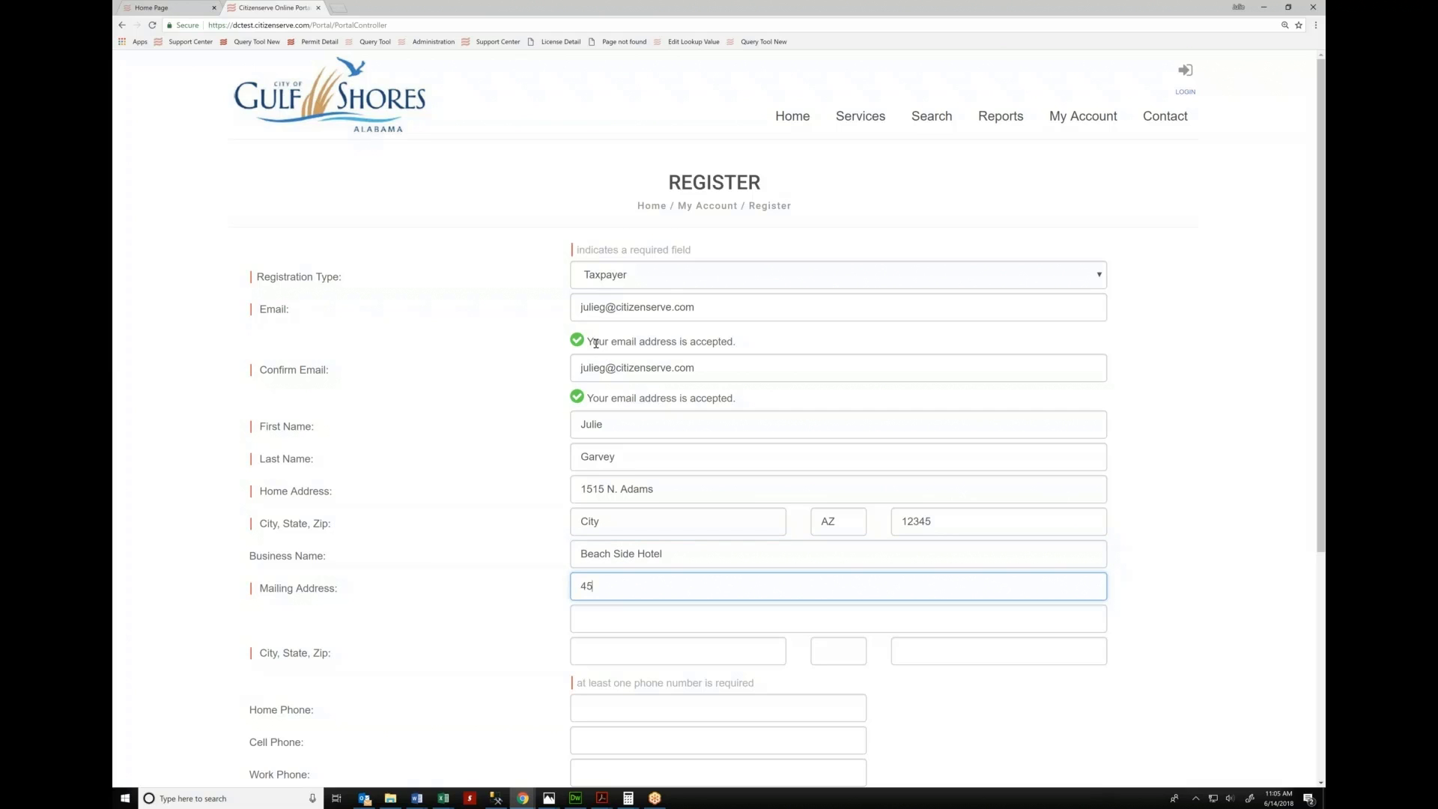
pyautogui.press('Tab')
pyautogui.write('City')
pyautogui.press('Tab')
pyautogui.write('a')
pyautogui.press('Tab')
pyautogui.write('12345')
pyautogui.hotkey('shift', 'Tab')
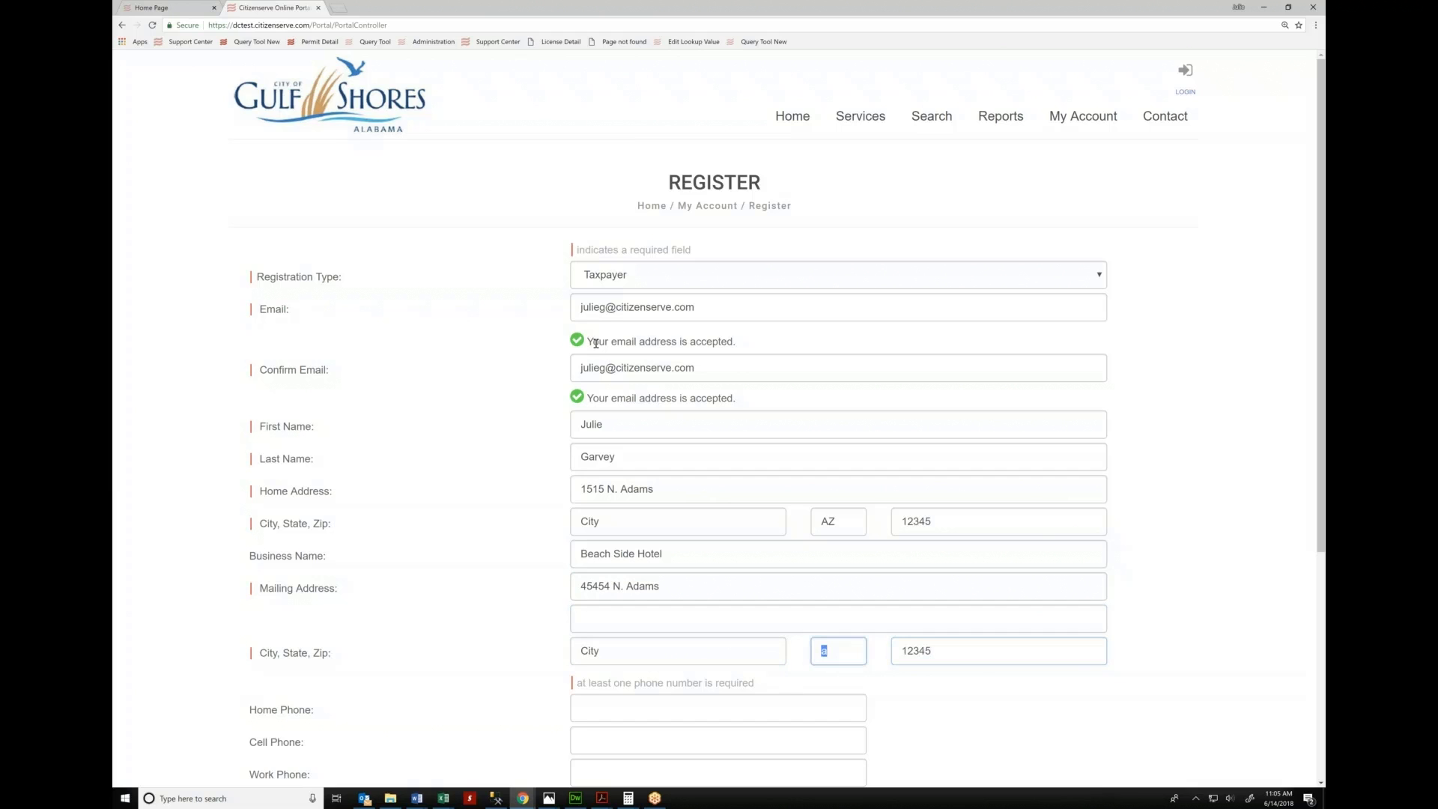
pyautogui.write('az')
pyautogui.press('Tab')
pyautogui.press('Tab')
pyautogui.press('Tab')
pyautogui.press('Tab')
pyautogui.press('Tab')
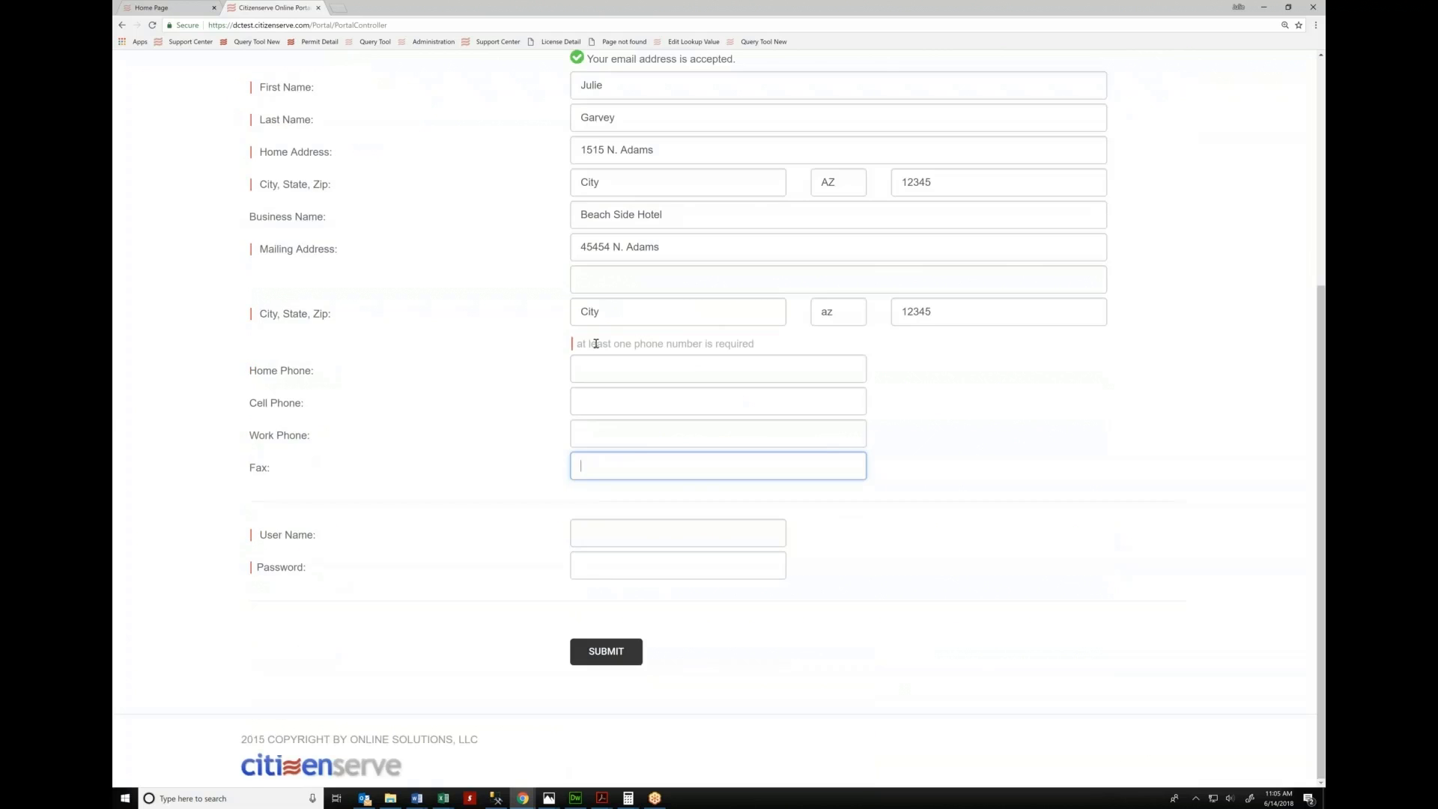
# Enter the work phone, user name and password, submit the registration and dismiss the confirmation
pyautogui.write('5559991111')
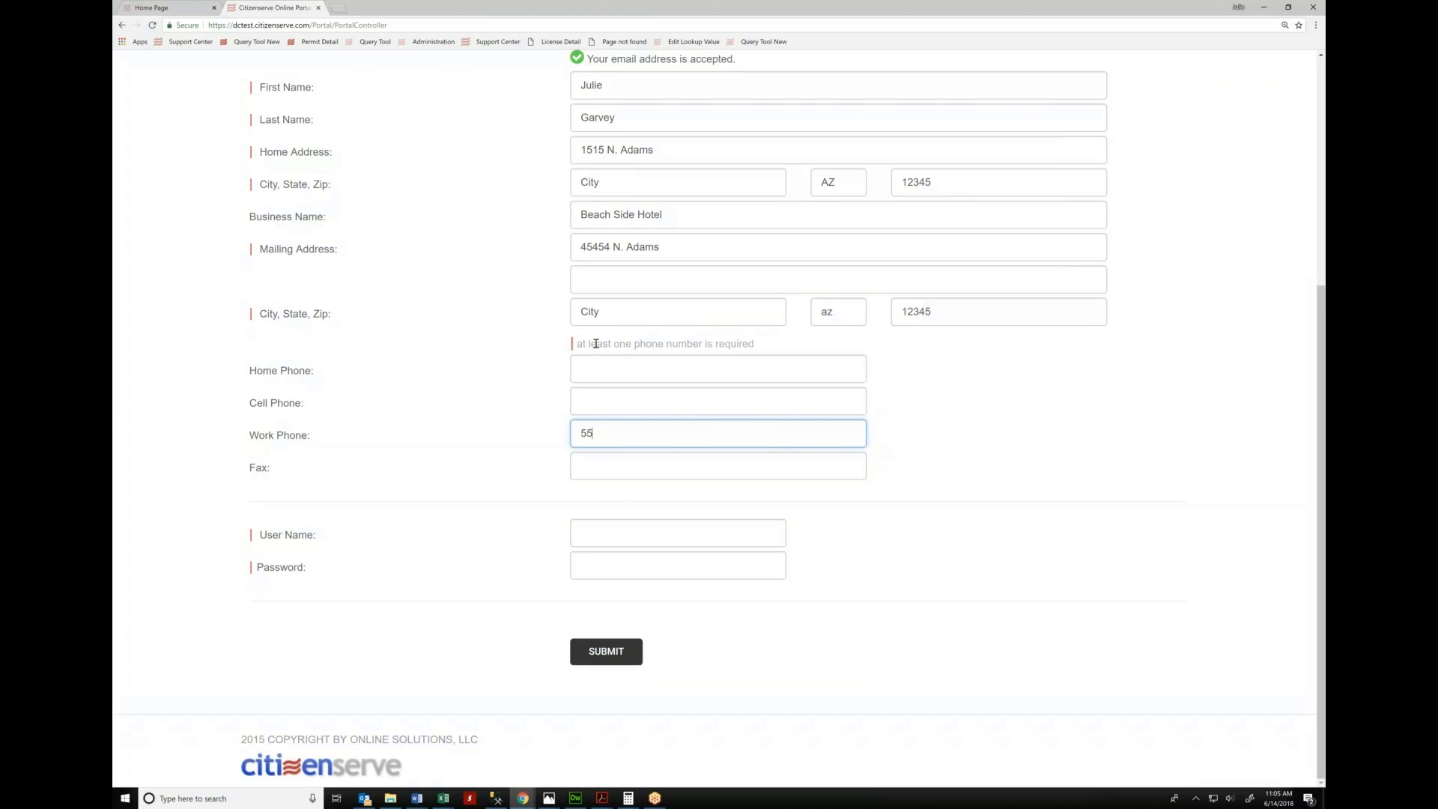
pyautogui.press('Tab')
pyautogui.press('Tab')
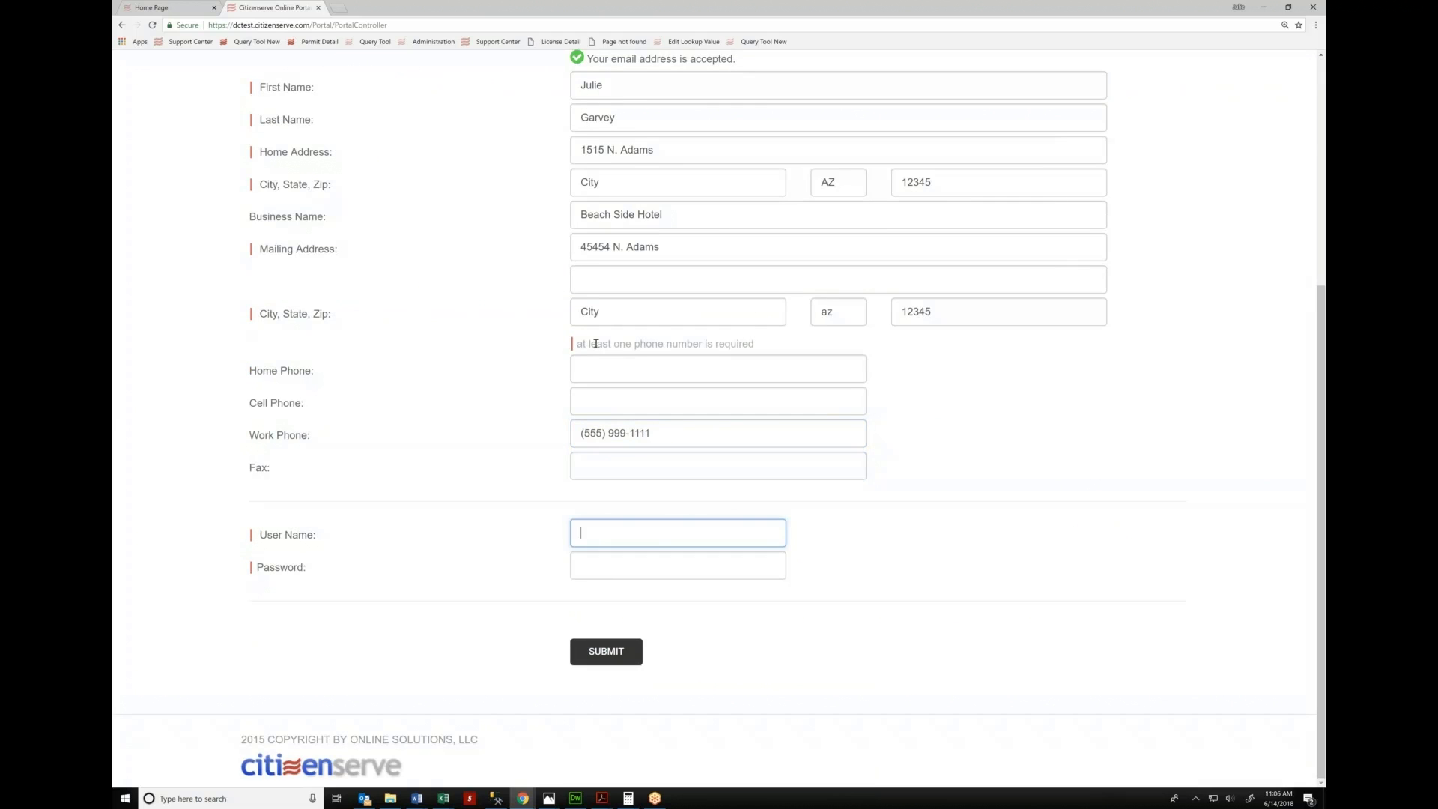
pyautogui.write('julieg')
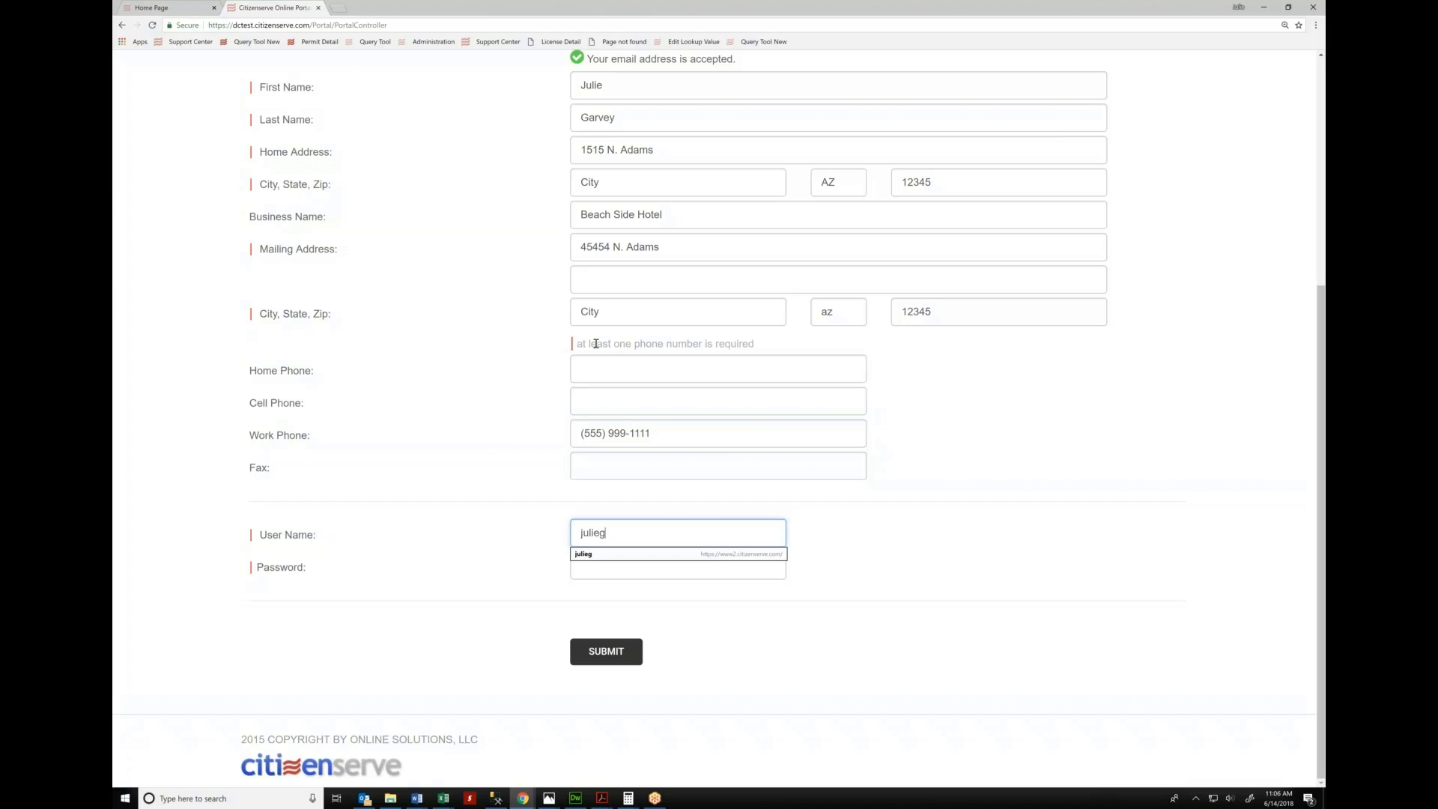
pyautogui.write('208')
pyautogui.press('Tab')
pyautogui.write('******')
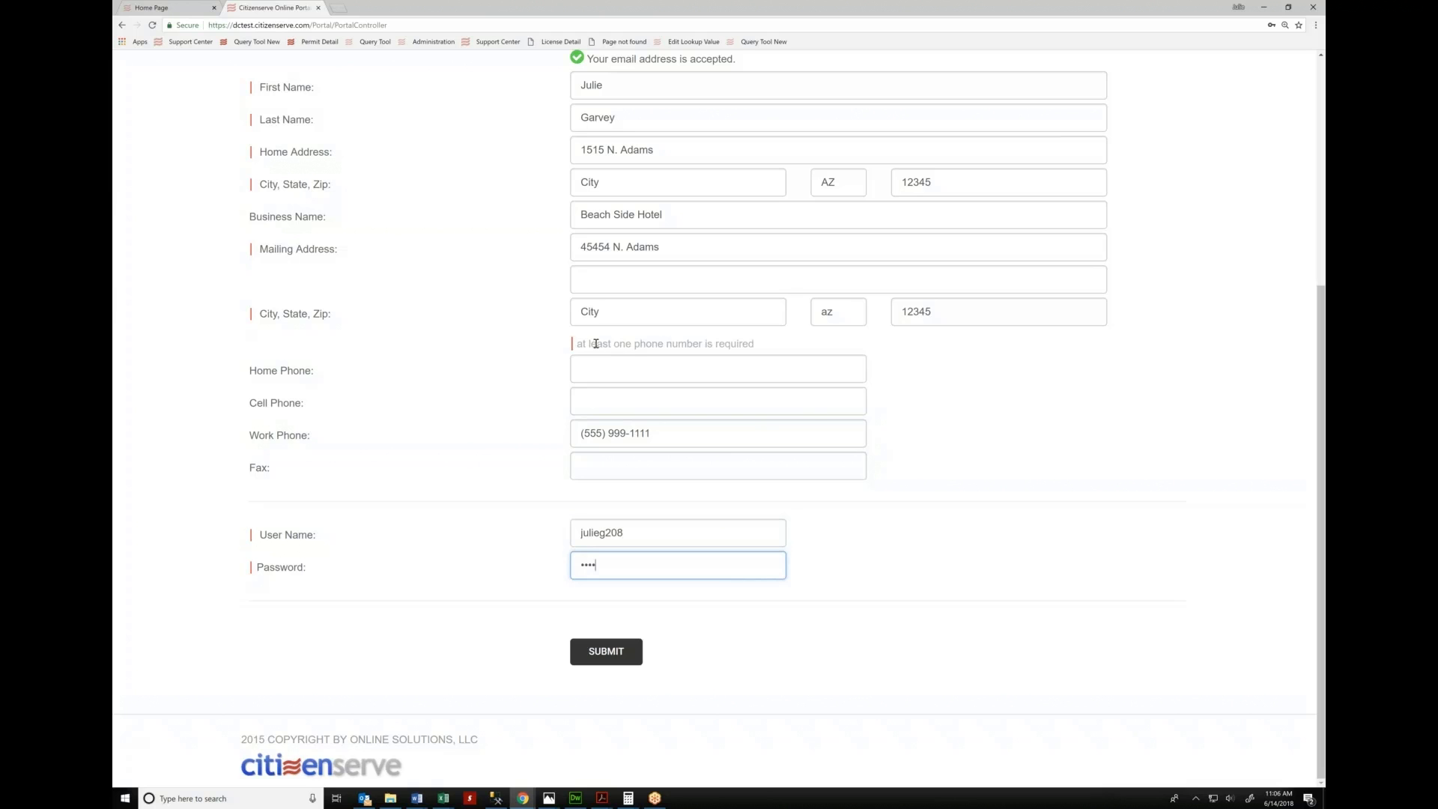
pyautogui.write('*********')
pyautogui.press('Return')
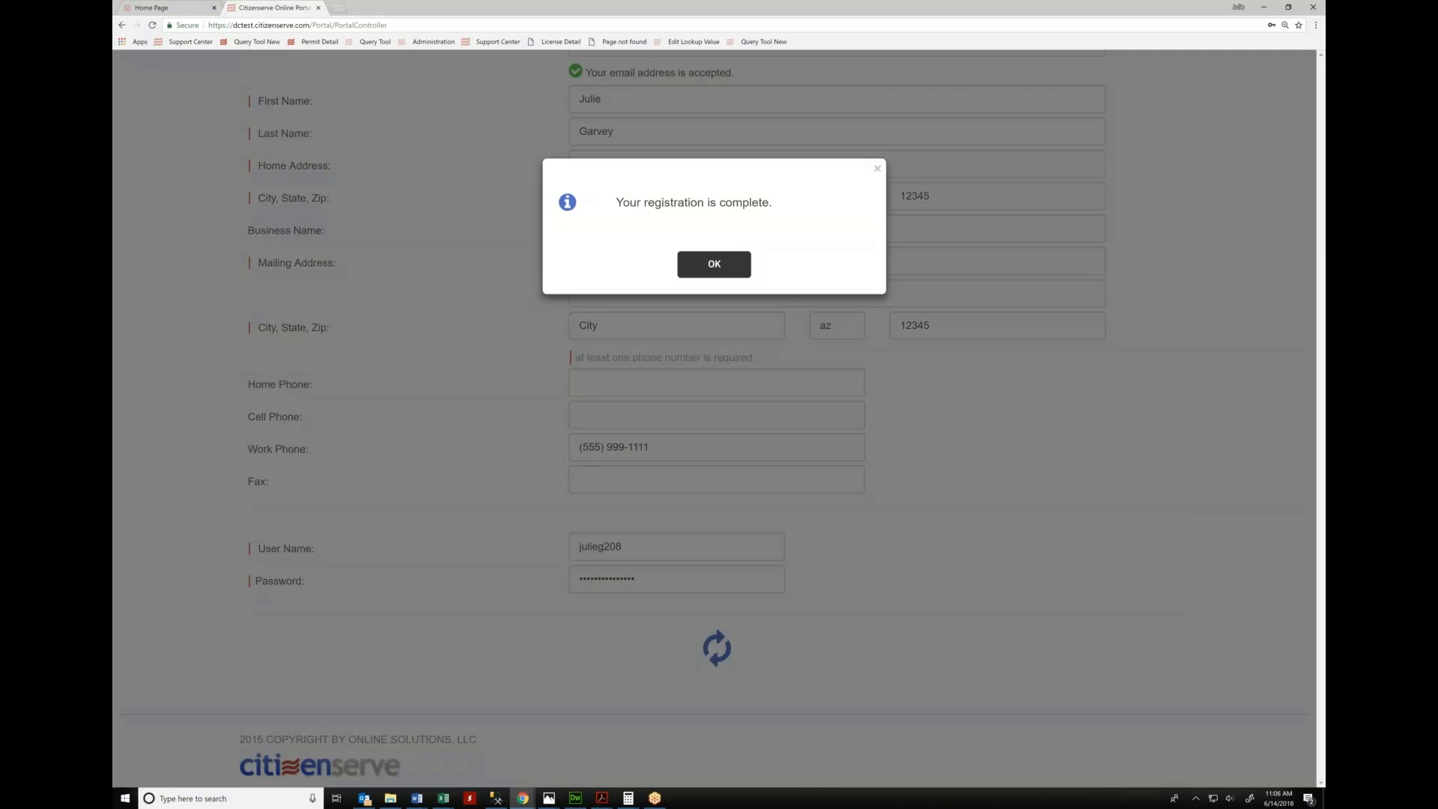
pyautogui.click(741, 286)
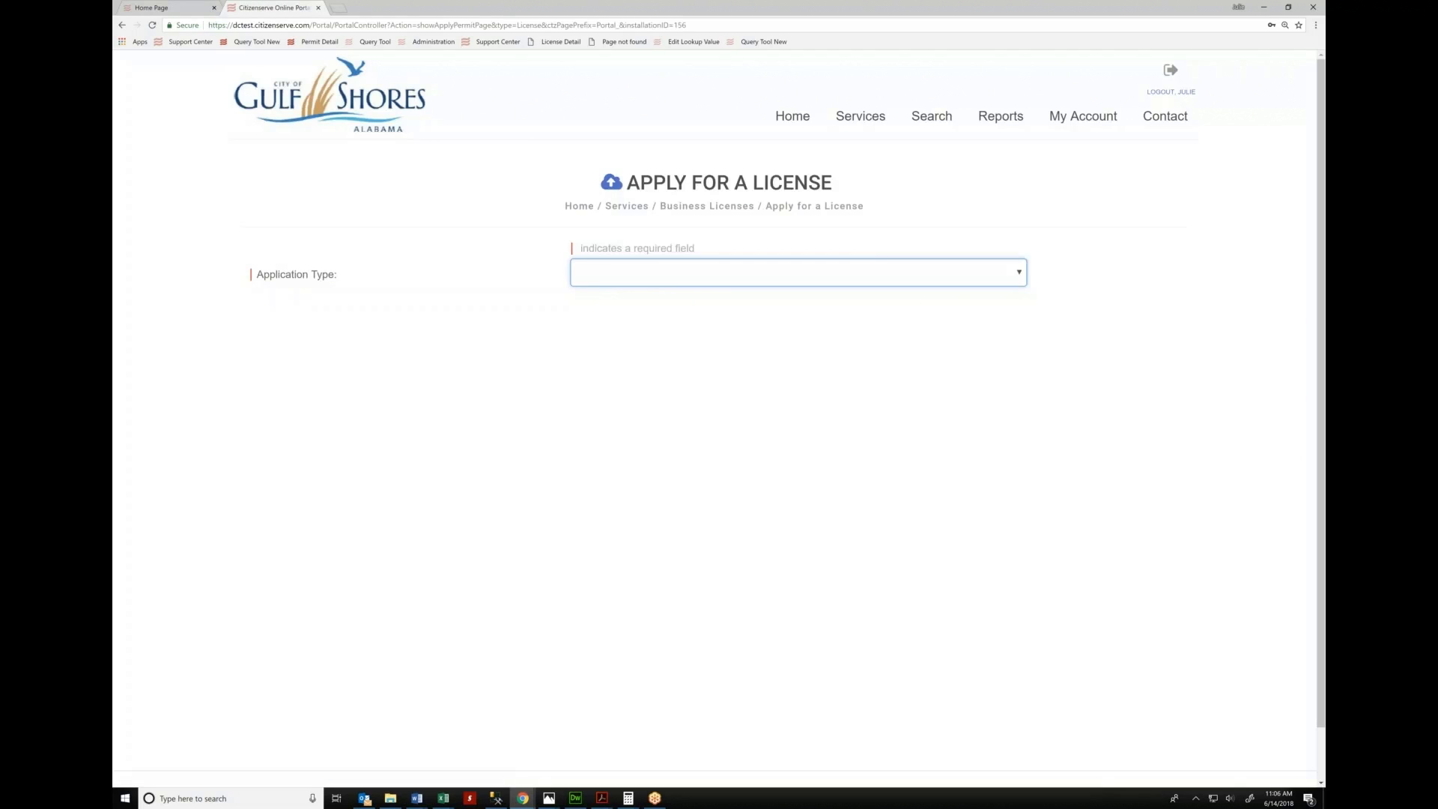
# Check the business license review in the back office tab, then go back to the portal home page
pyautogui.click(798, 273)
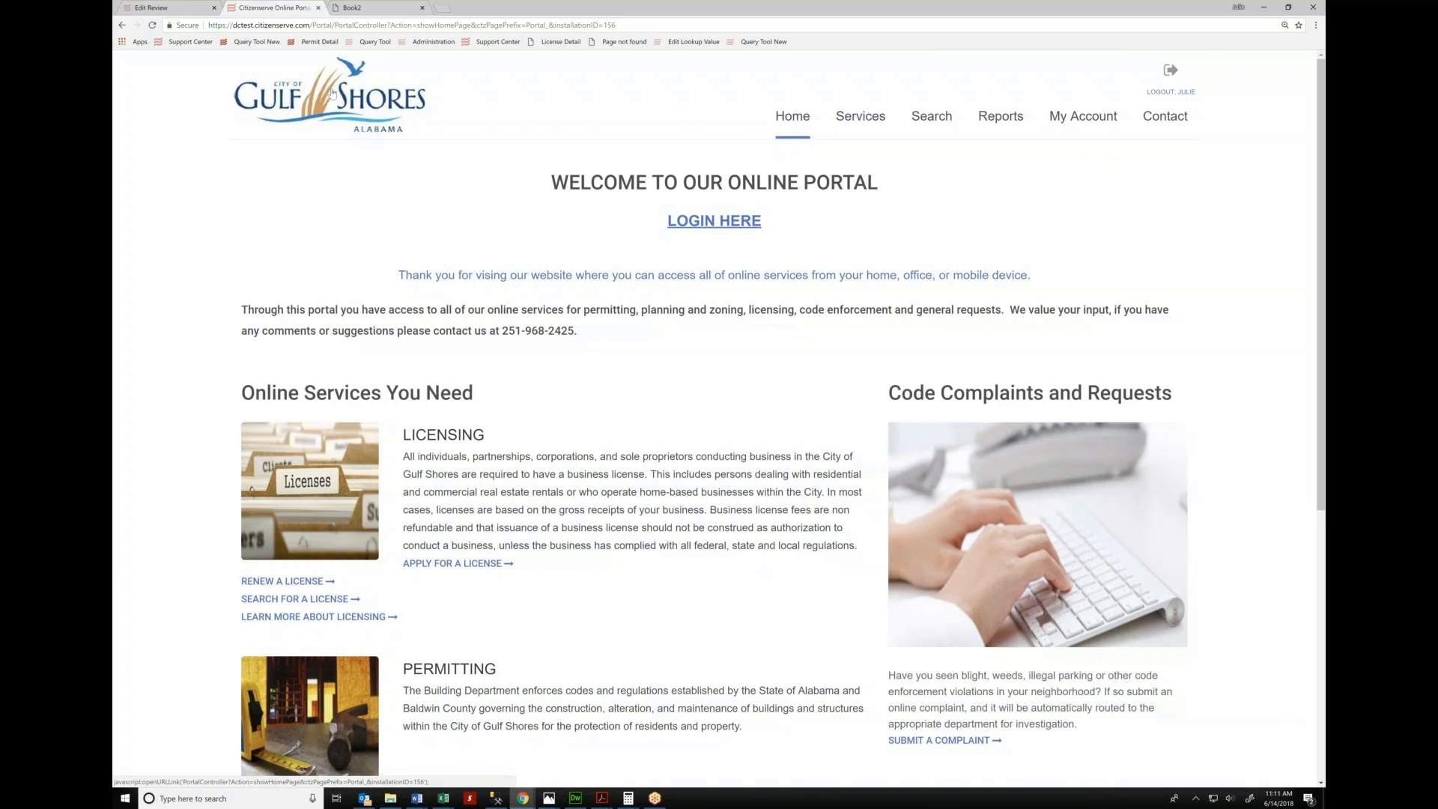
pyautogui.click(178, 8)
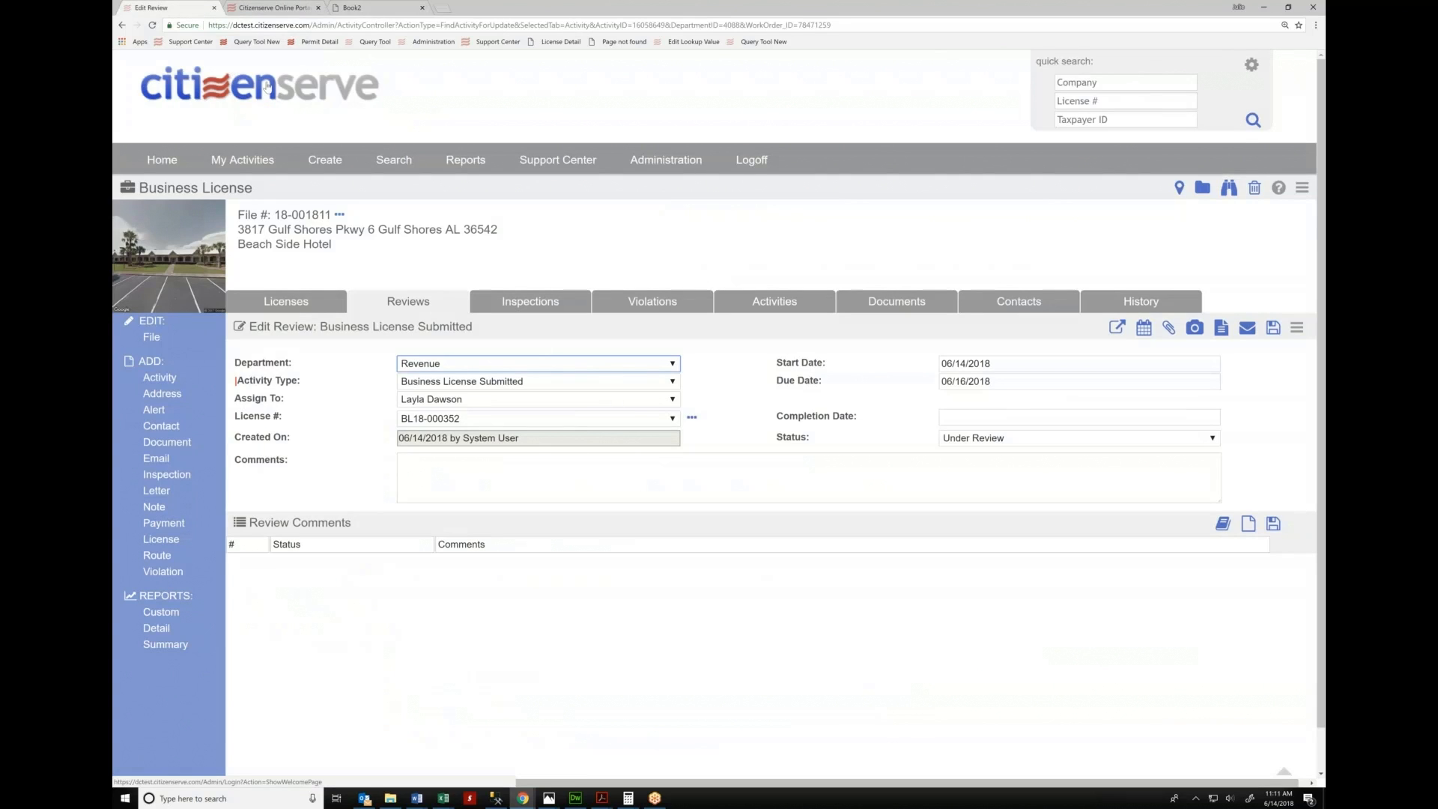
pyautogui.click(263, 9)
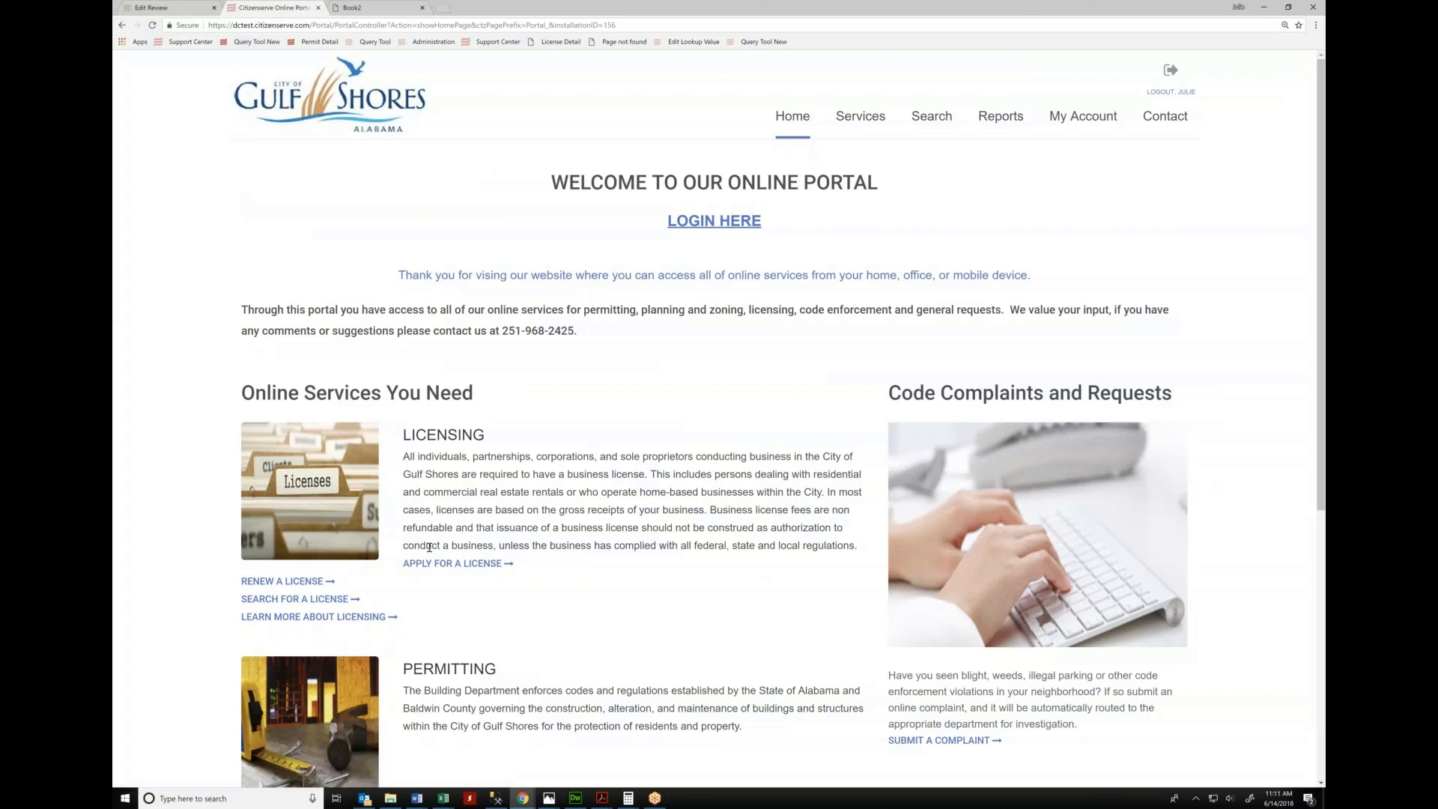
# Start a Business License application with sub type Accommodation and Food Services
pyautogui.click(476, 565)
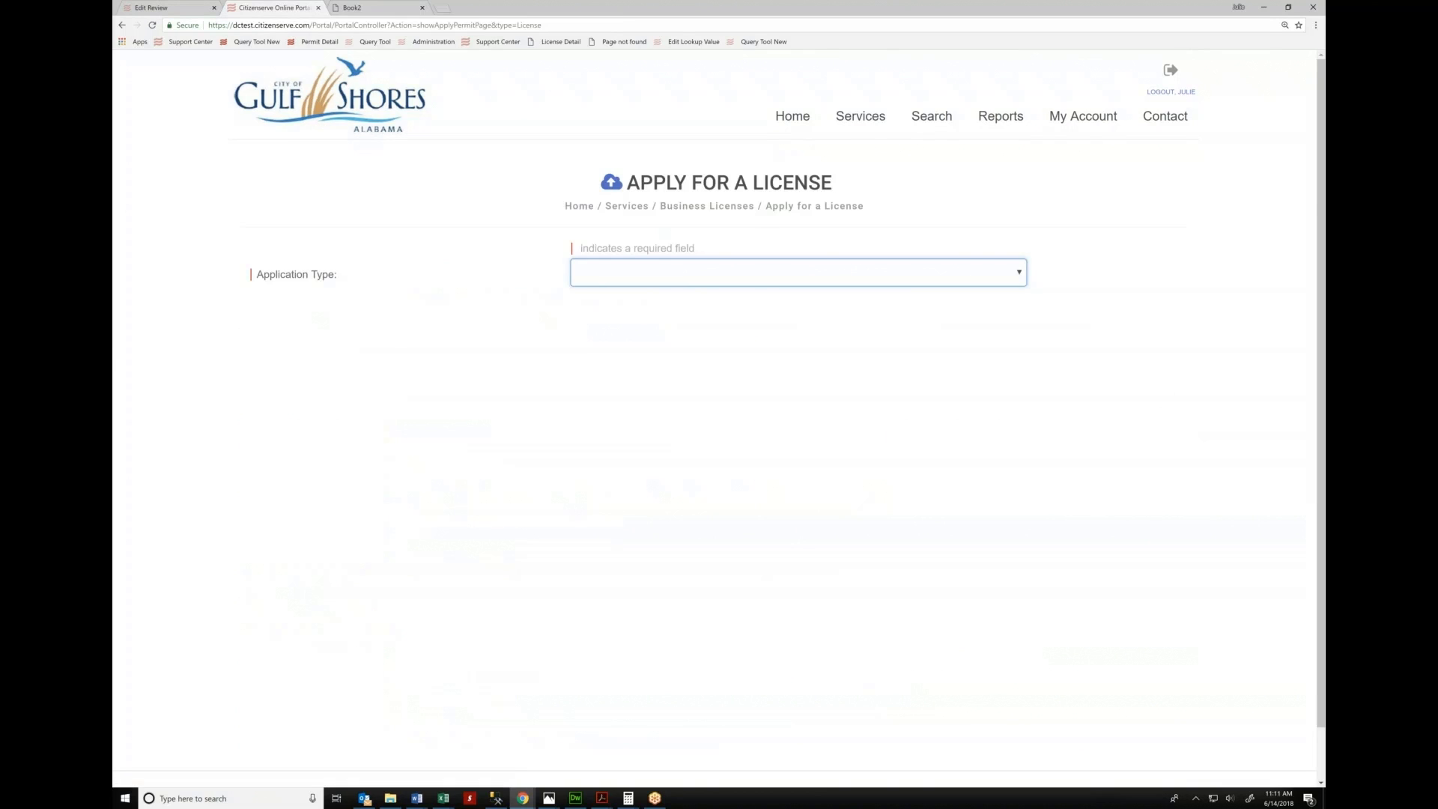
pyautogui.click(798, 272)
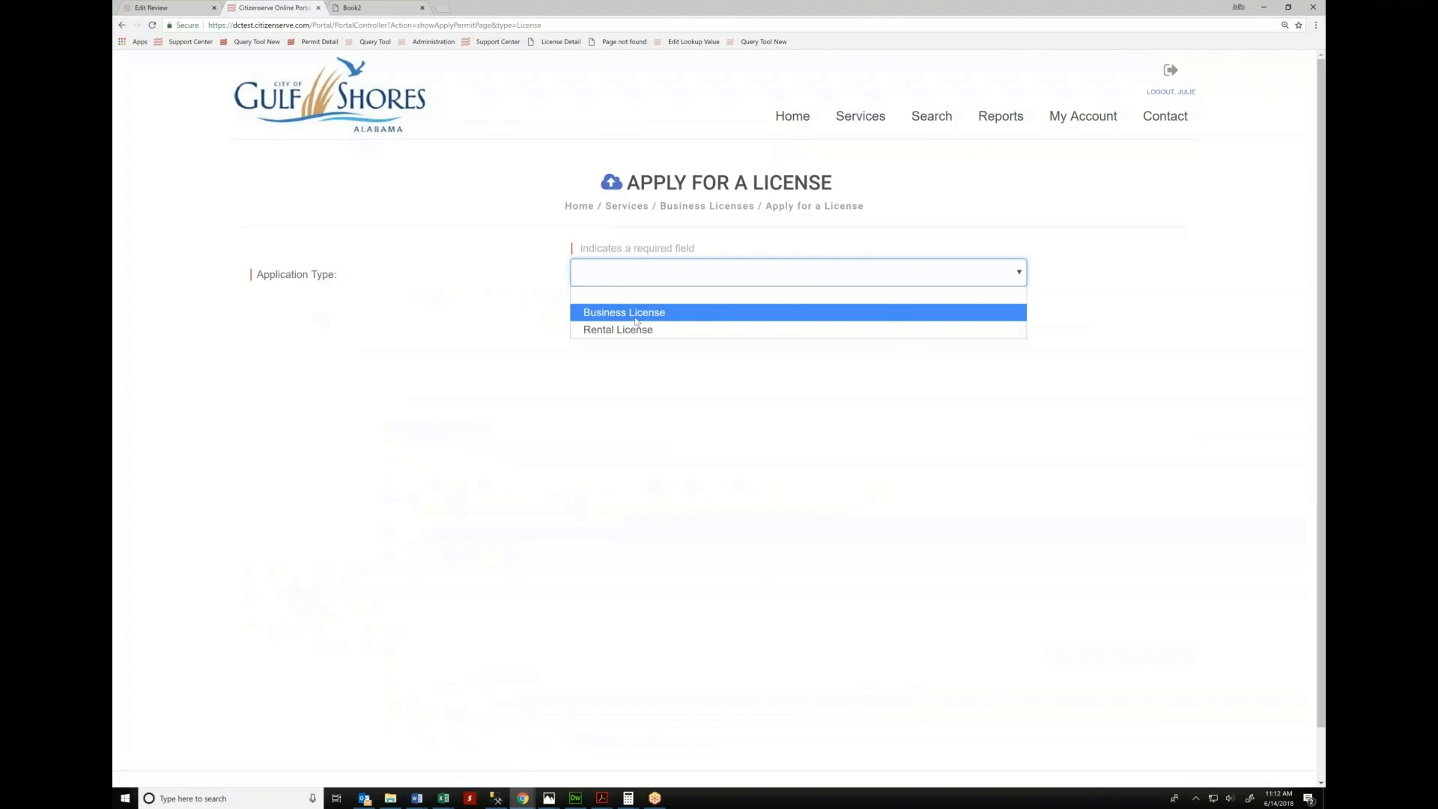
pyautogui.click(635, 320)
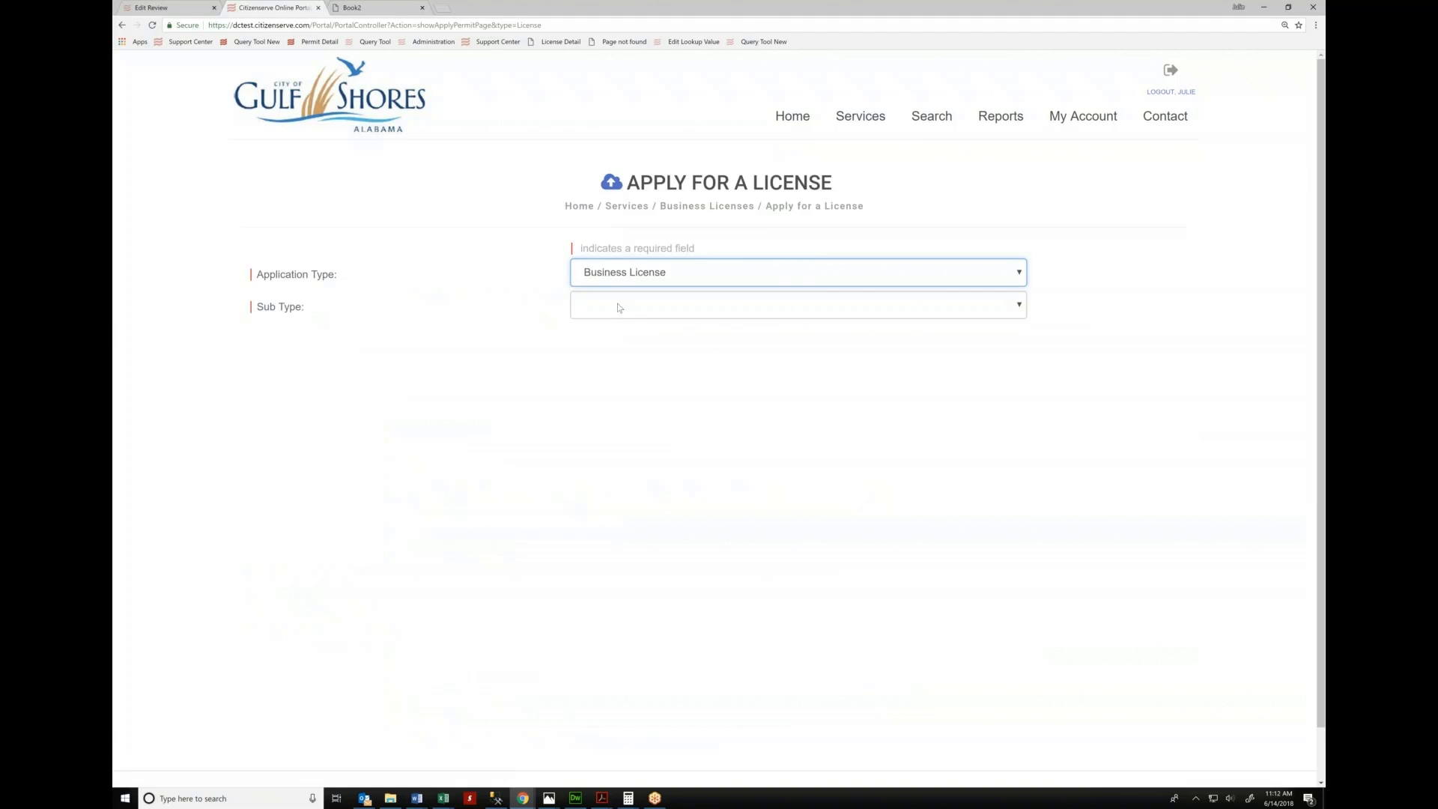
pyautogui.click(619, 307)
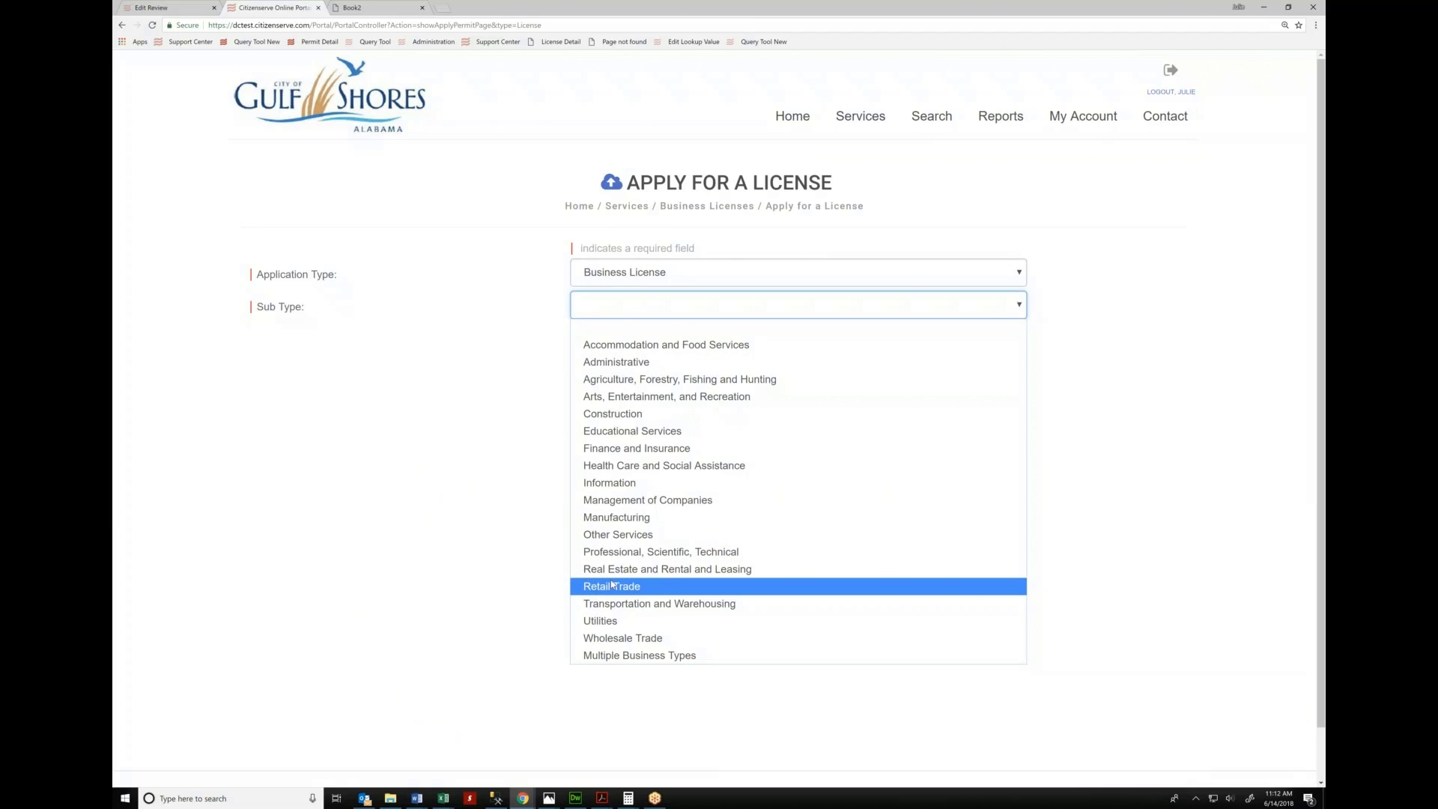
pyautogui.click(661, 346)
# Enter Beach Side Hotel as the business name
pyautogui.click(662, 338)
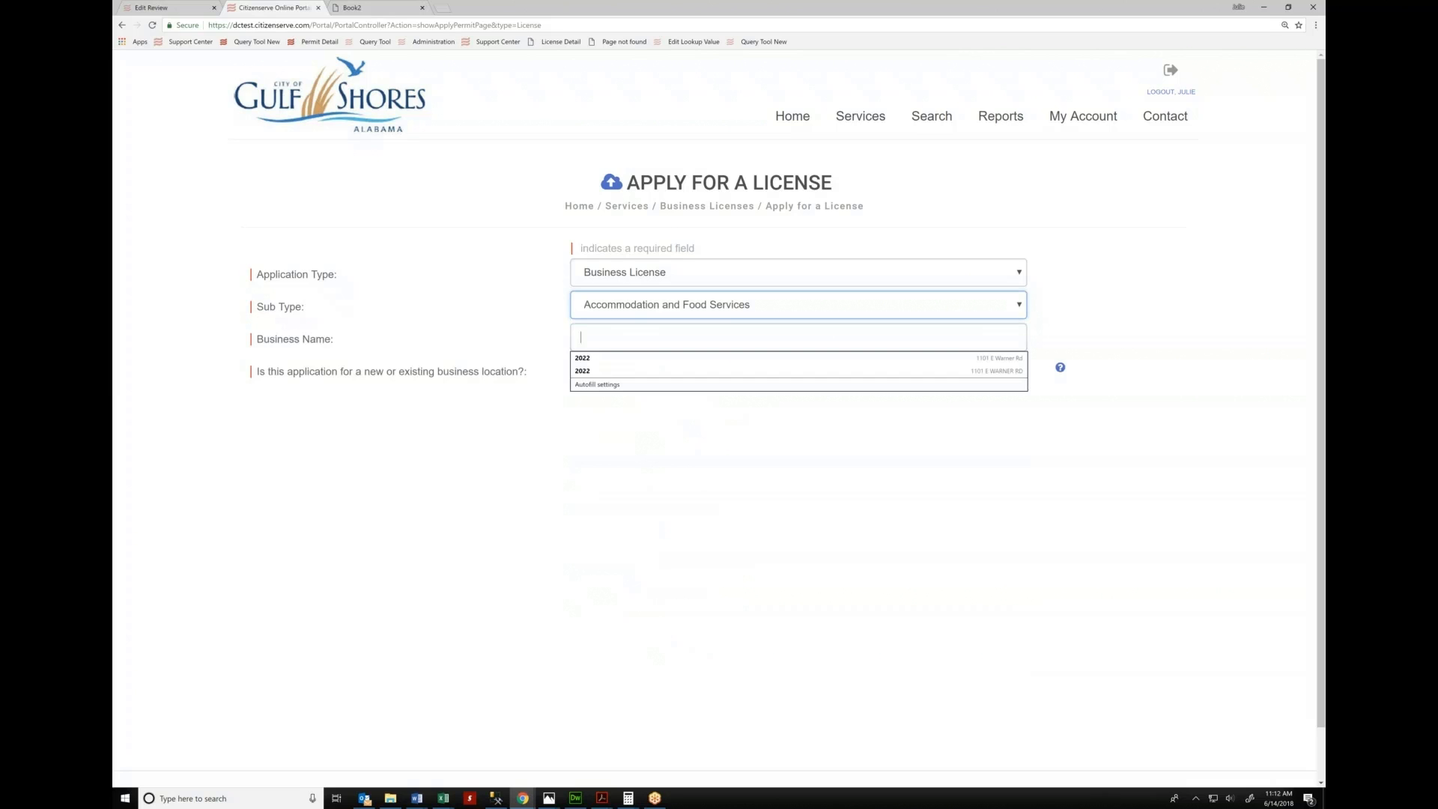
pyautogui.write('Beah')
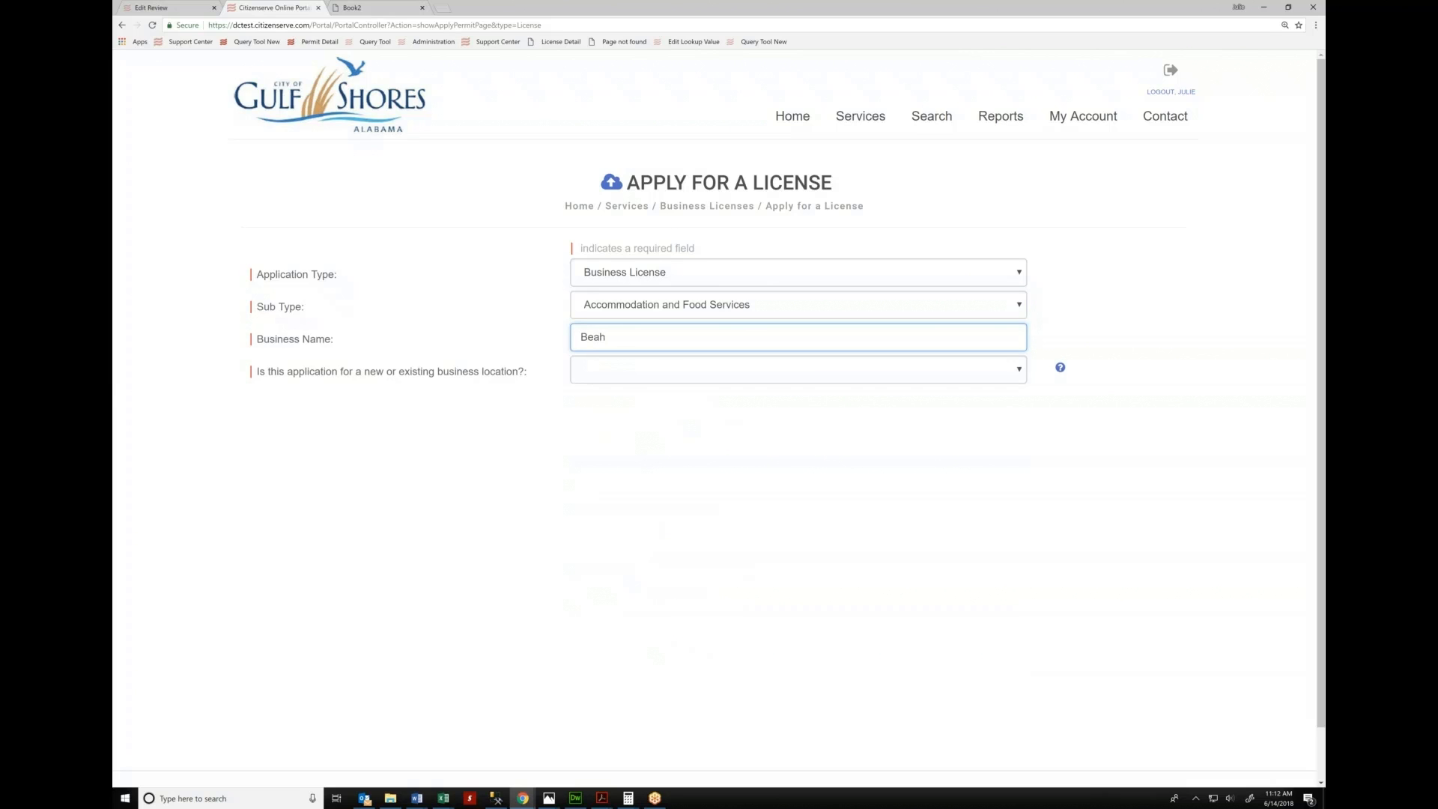
pyautogui.press('BackSpace')
pyautogui.write('ch Side Hotel')
pyautogui.click(653, 375)
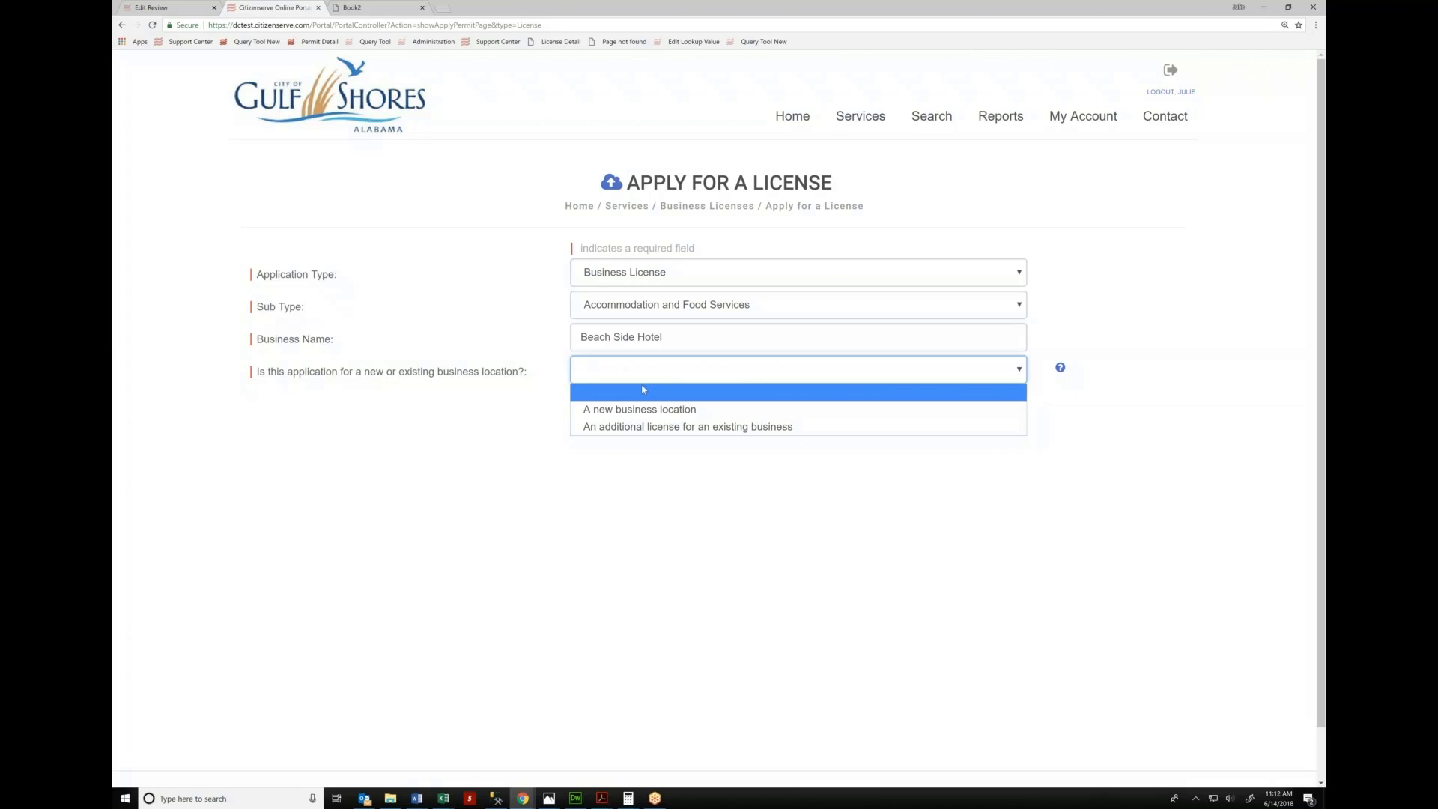
# Mark it a new business location, search the Gulf Shores street address, and pick the unit 2 match
pyautogui.click(642, 411)
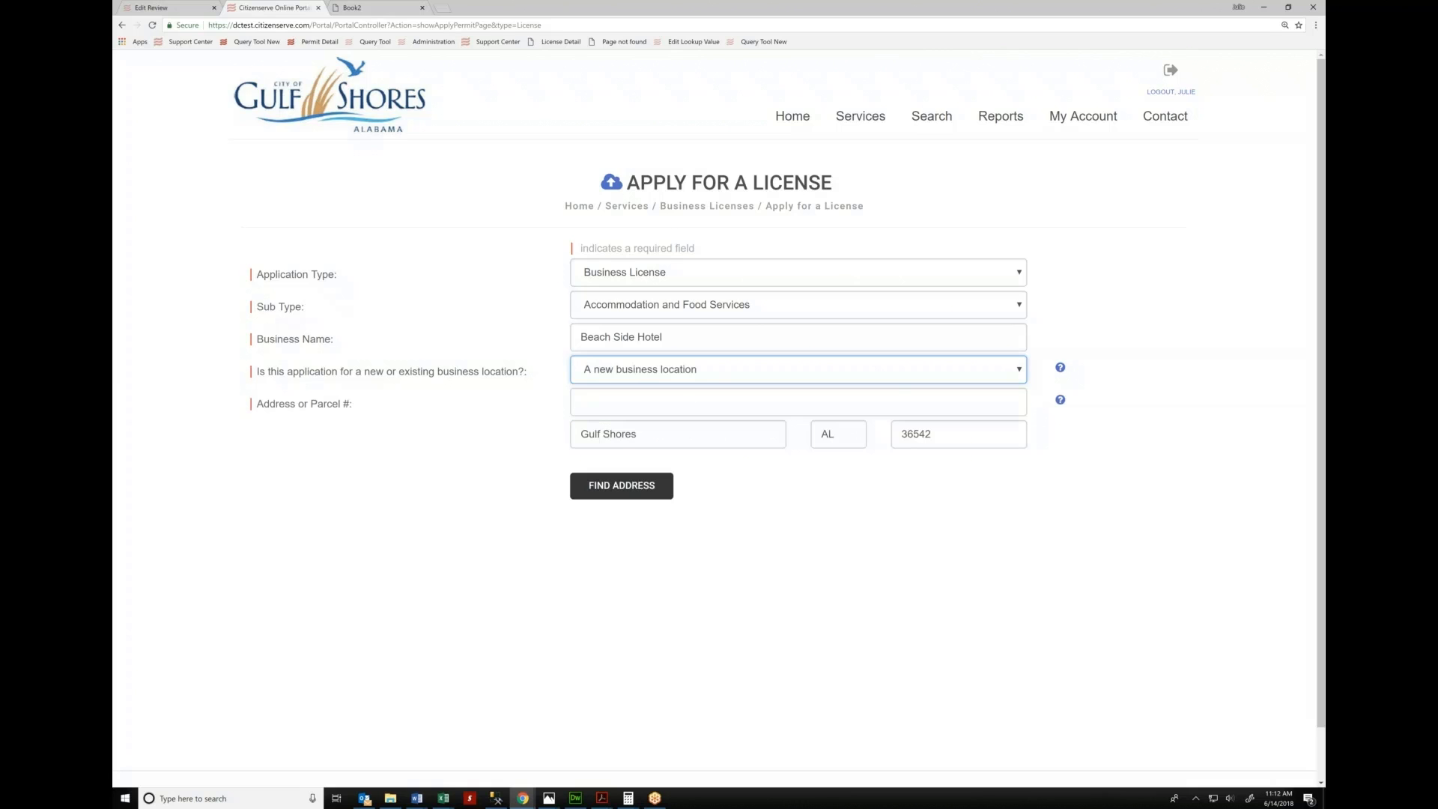
pyautogui.click(654, 396)
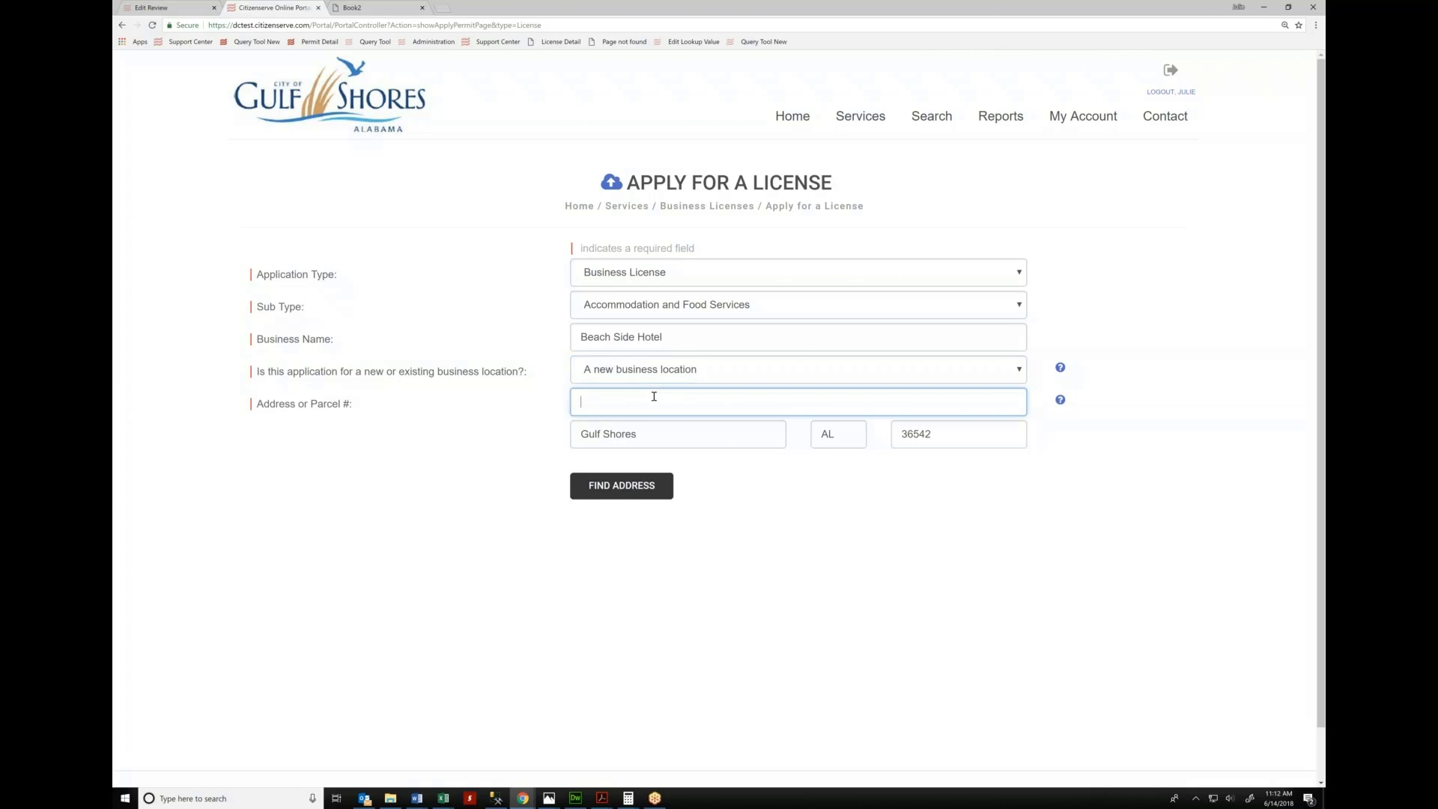
pyautogui.click(622, 485)
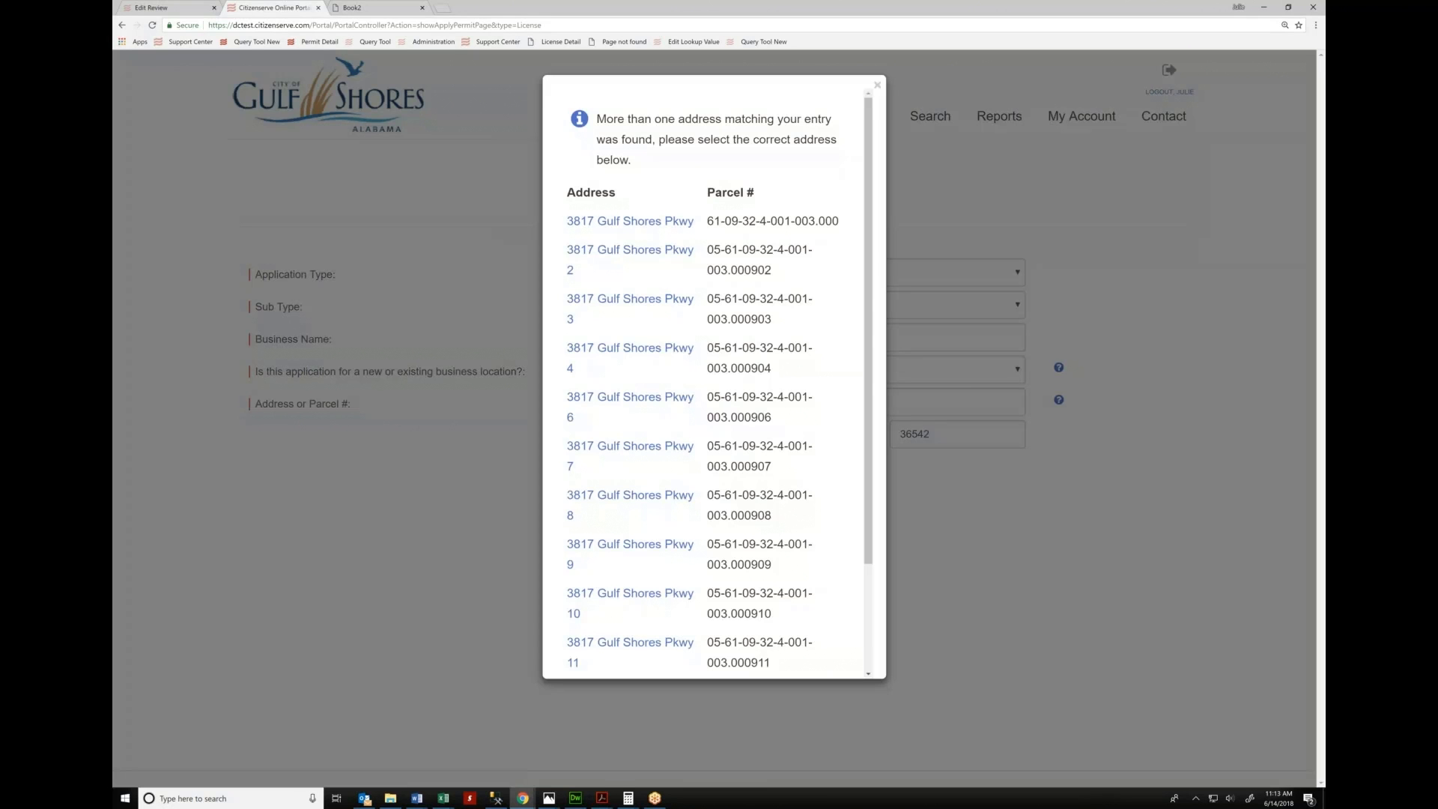
pyautogui.click(634, 257)
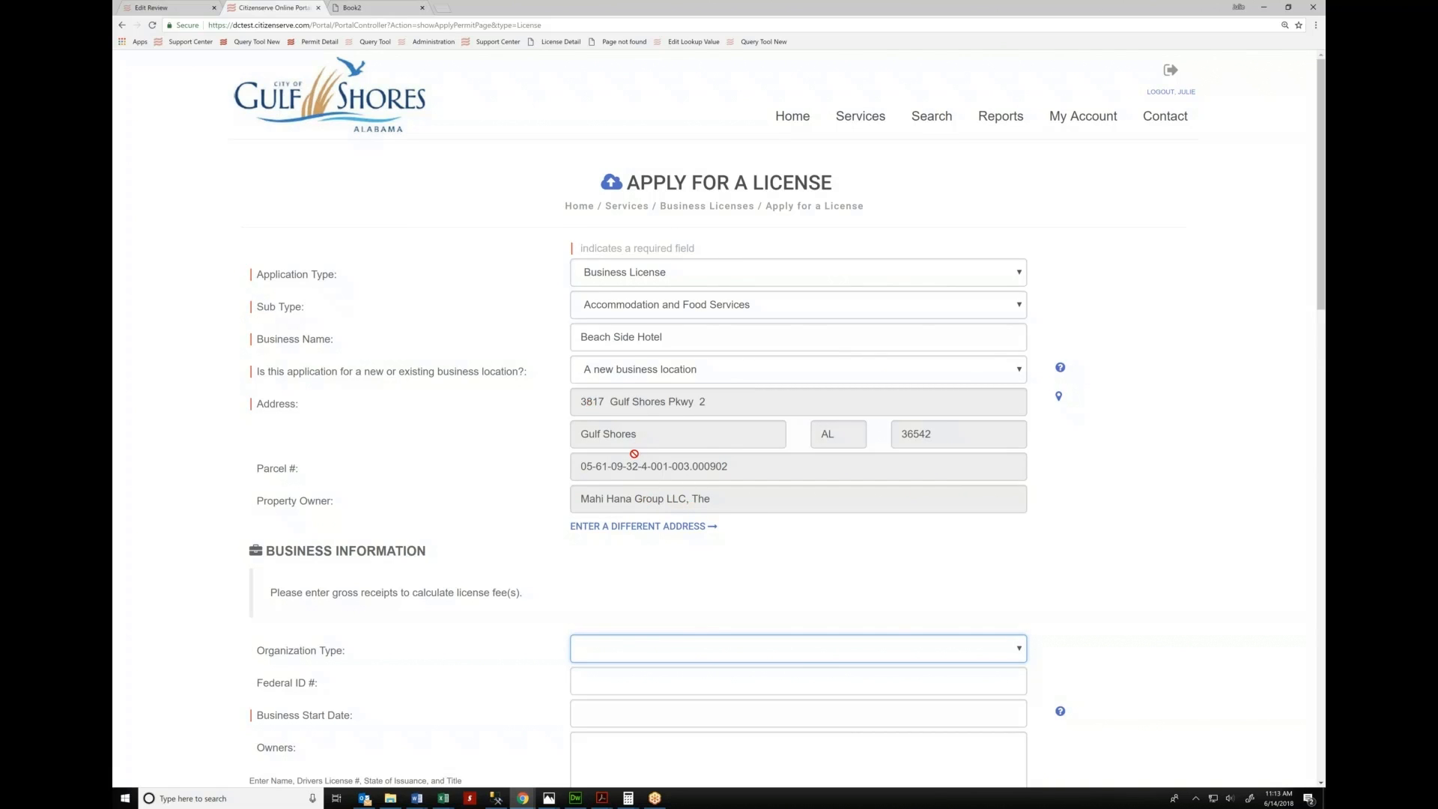
# Set the organization type to Partnership, correcting an initial Corporation choice
pyautogui.scroll(-3, 638, 459)
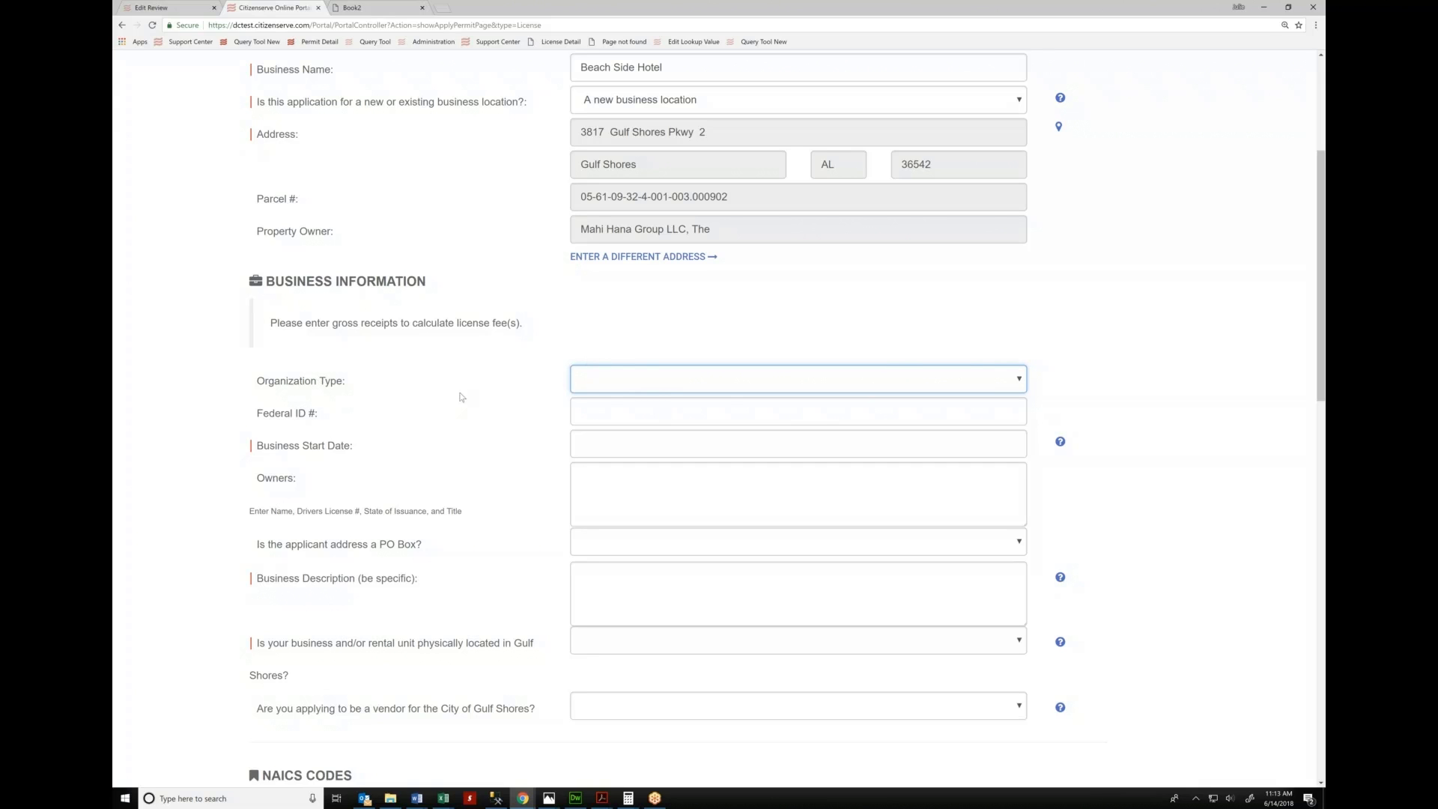
pyautogui.click(666, 383)
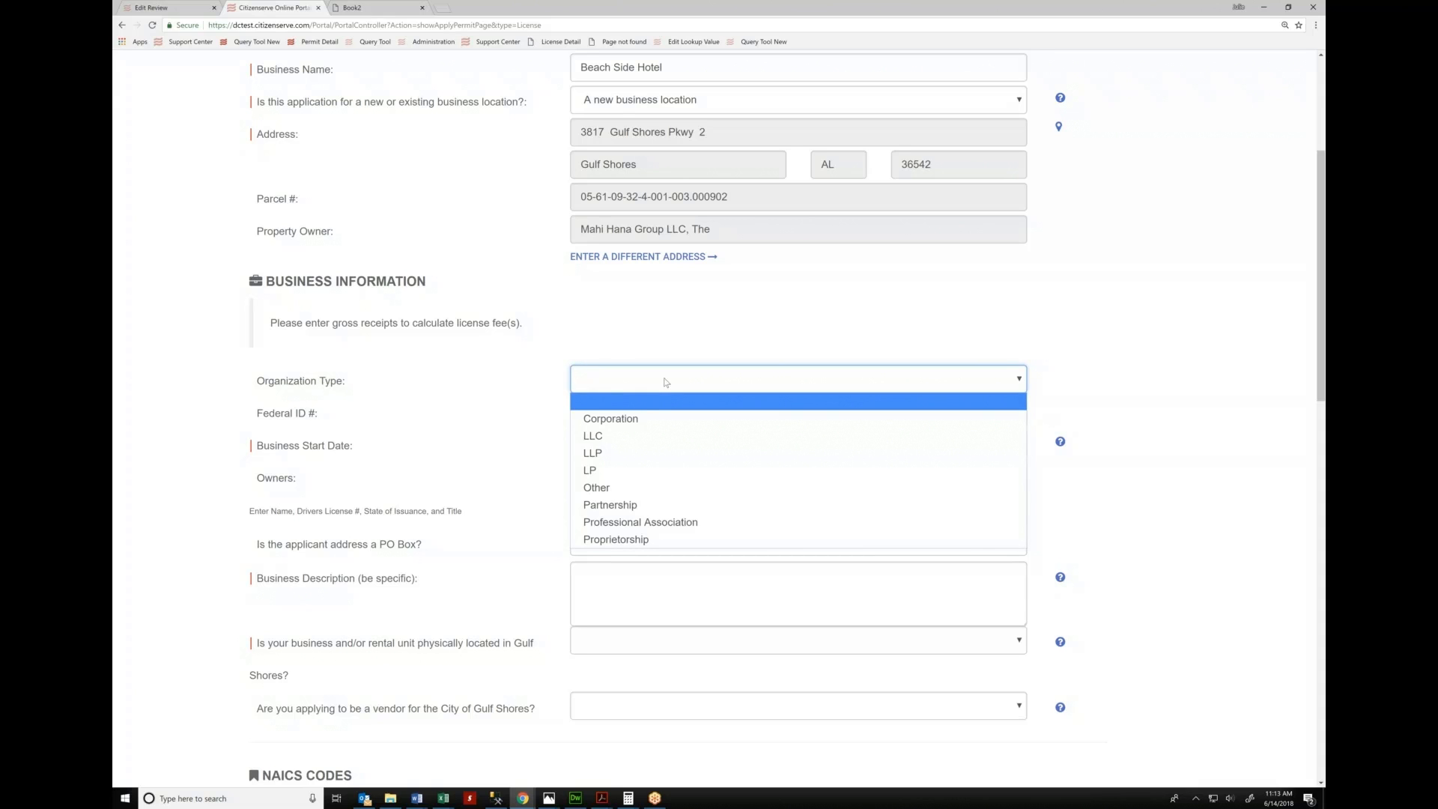
pyautogui.click(636, 419)
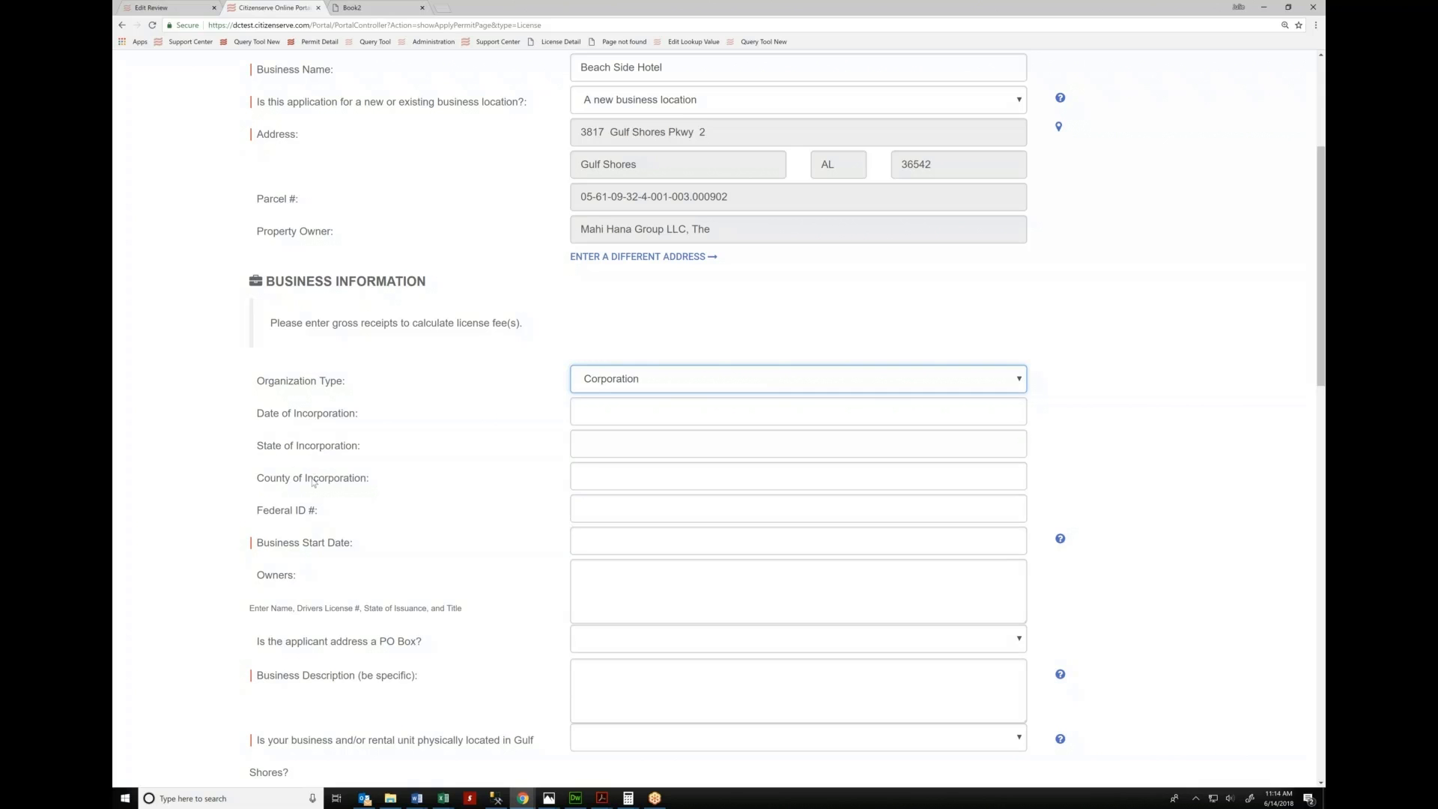
pyautogui.click(642, 379)
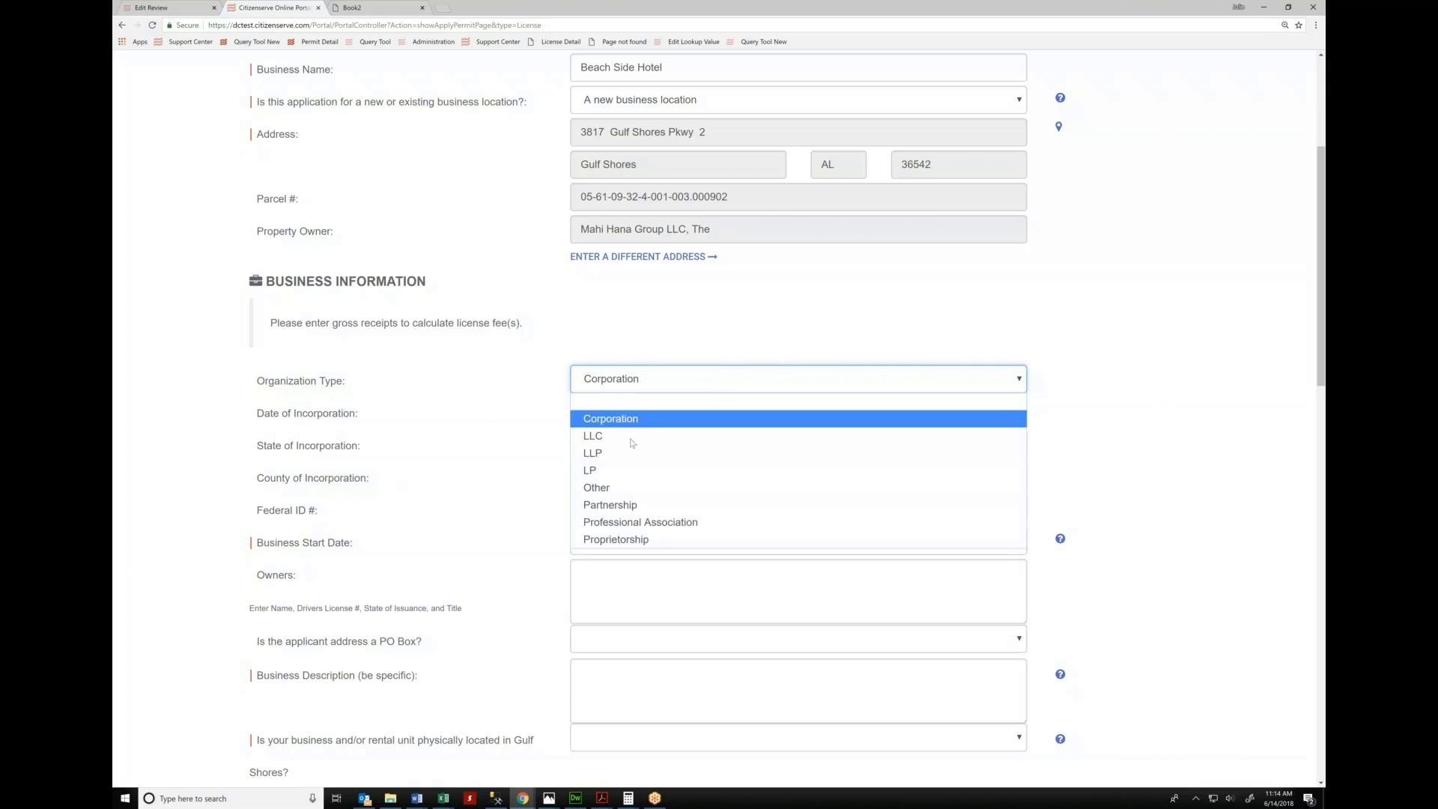
pyautogui.click(620, 506)
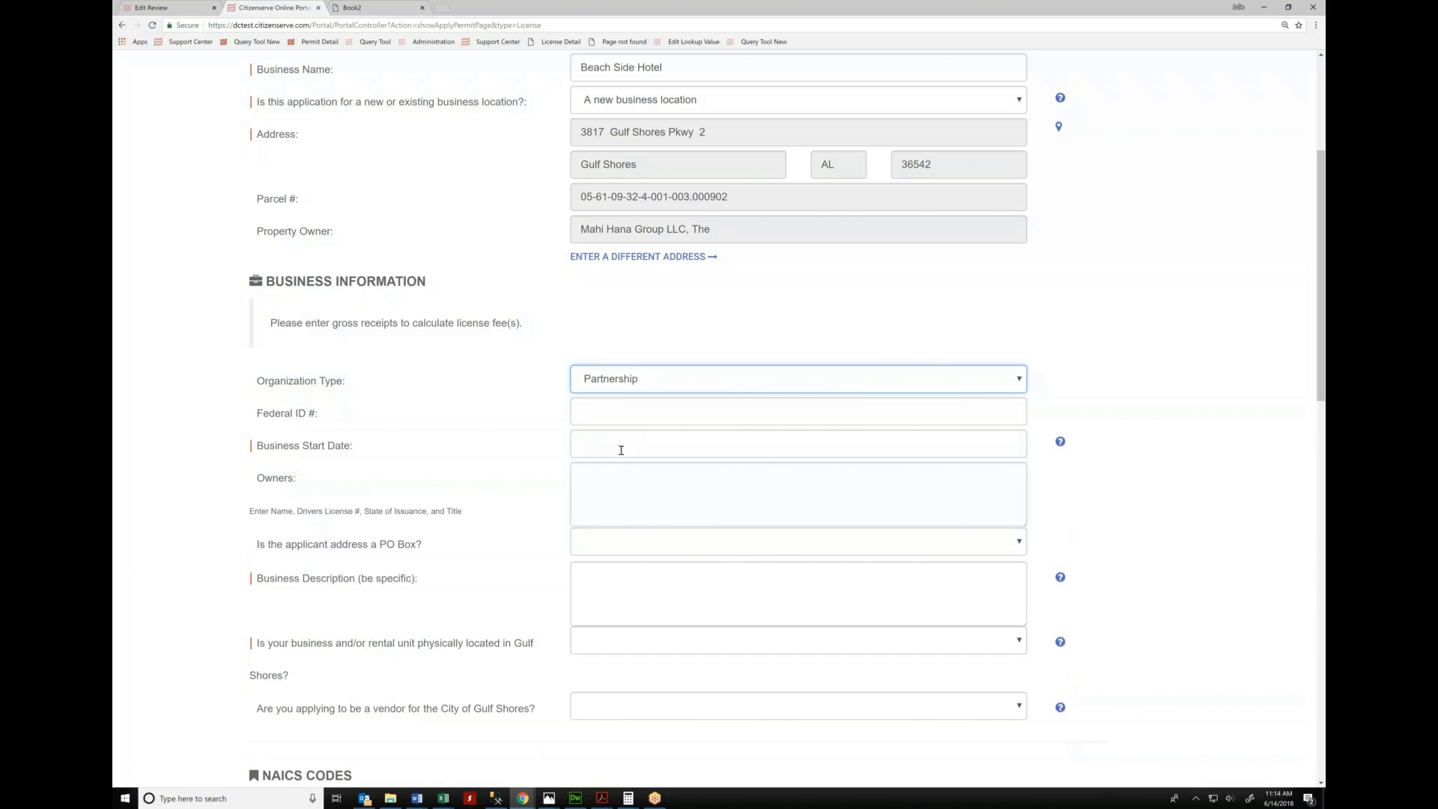
# Enter the federal ID number and business start date 05/01/2018
pyautogui.click(626, 419)
pyautogui.write('15')
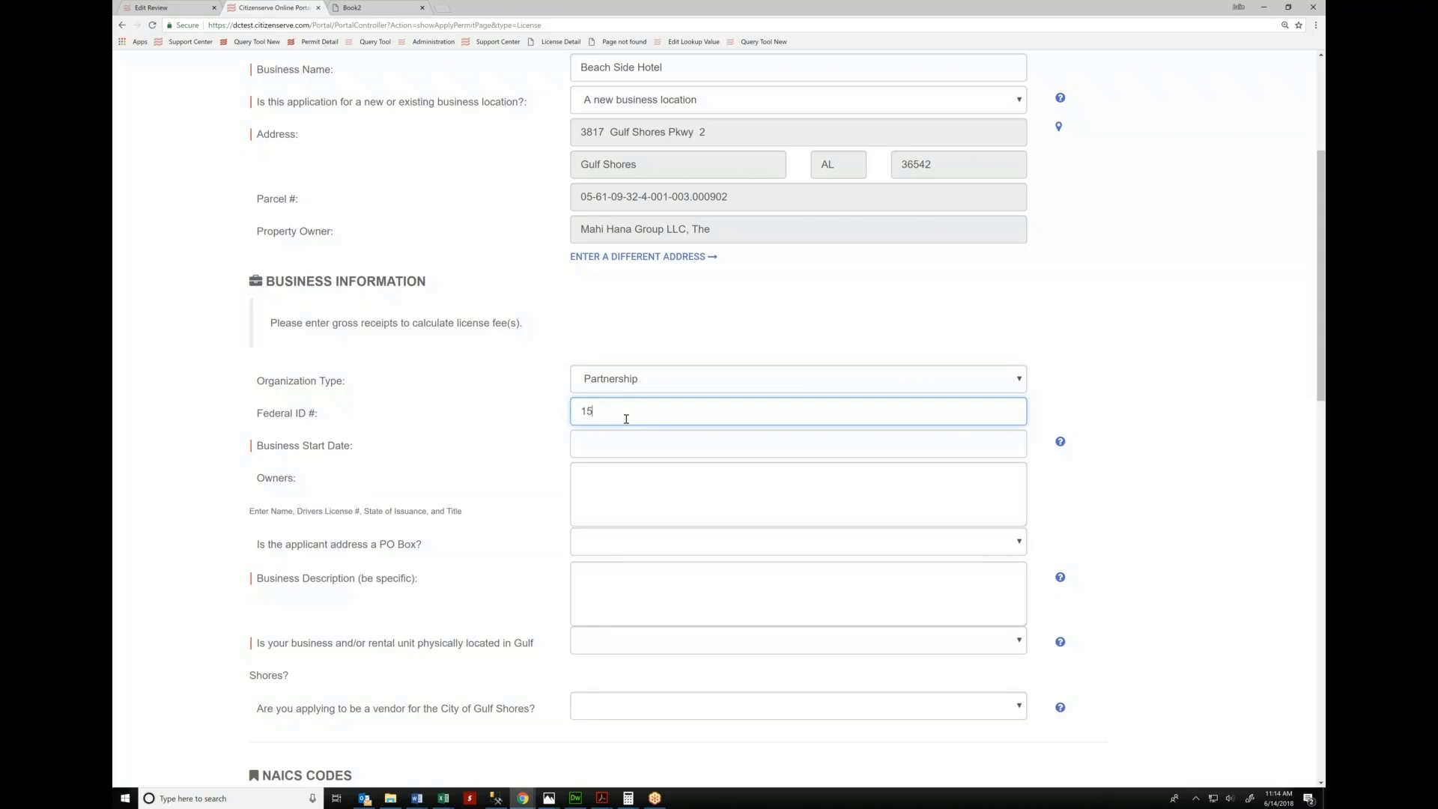
pyautogui.write('-1212121')
pyautogui.press('Tab')
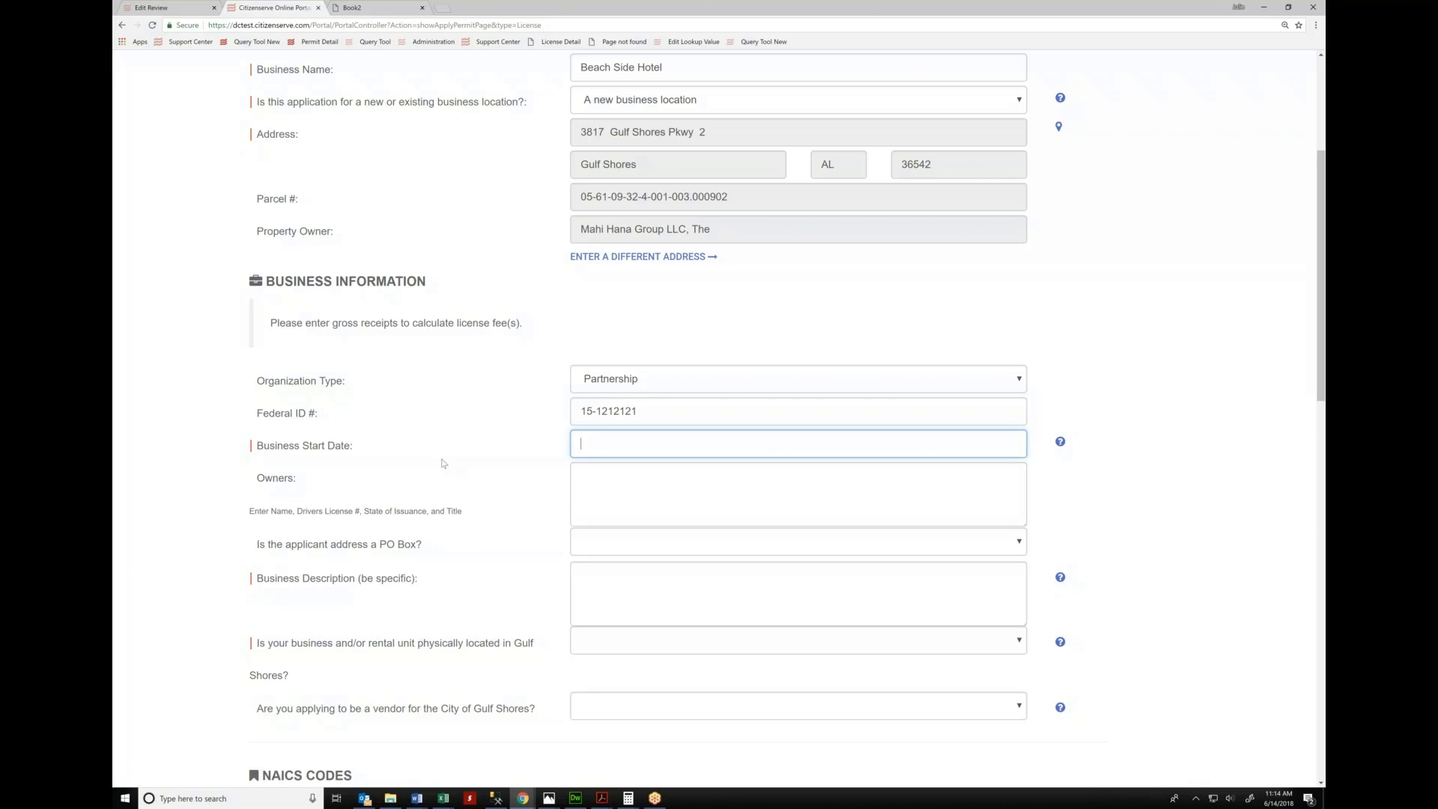
pyautogui.click(622, 444)
pyautogui.write('05/01/2018')
pyautogui.press('Return')
pyautogui.moveTo(1064, 446)
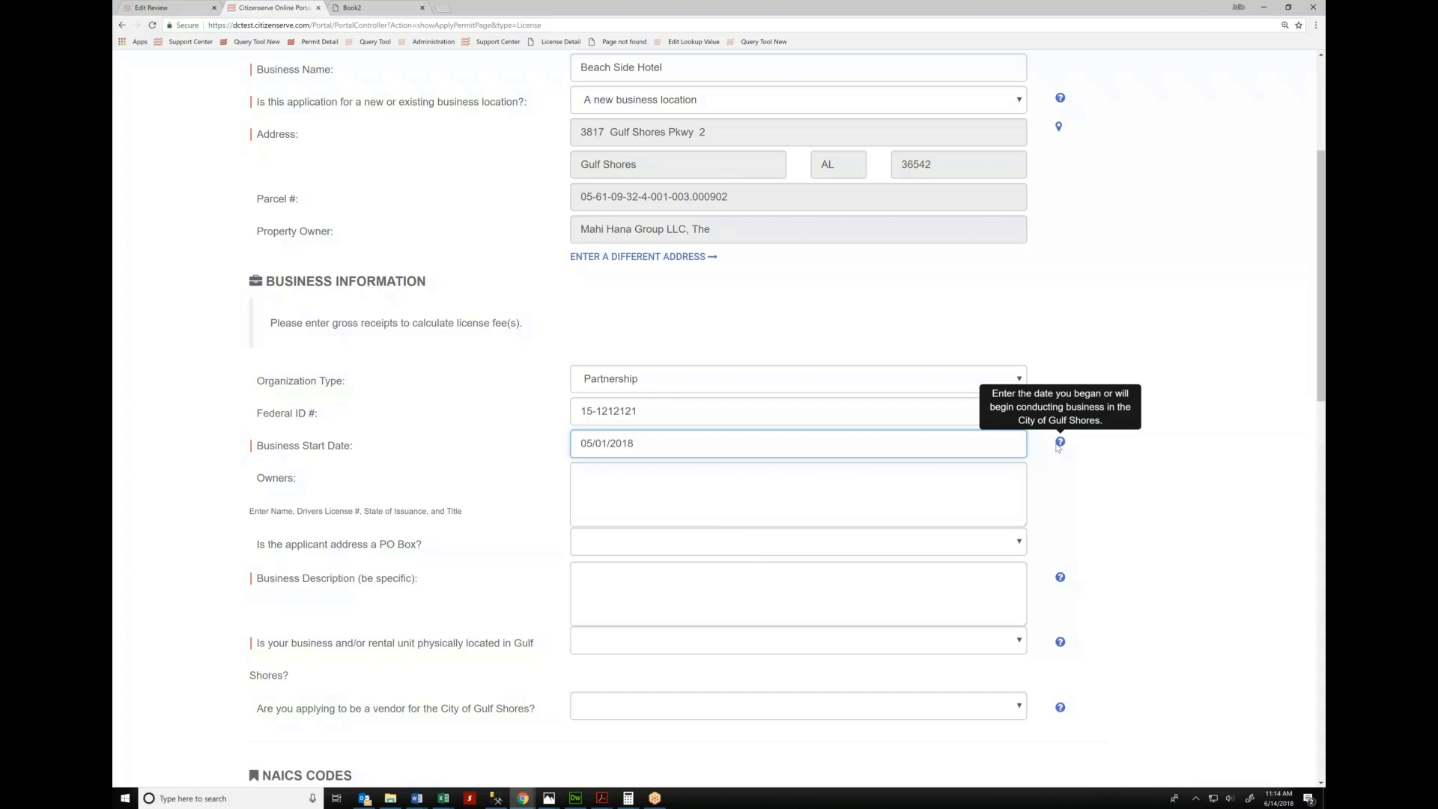
# Describe the business as hotel and answer No to being located in Gulf Shores
pyautogui.click(752, 497)
pyautogui.scroll(-1, 670, 487)
pyautogui.scroll(-1, 670, 487)
pyautogui.click(668, 475)
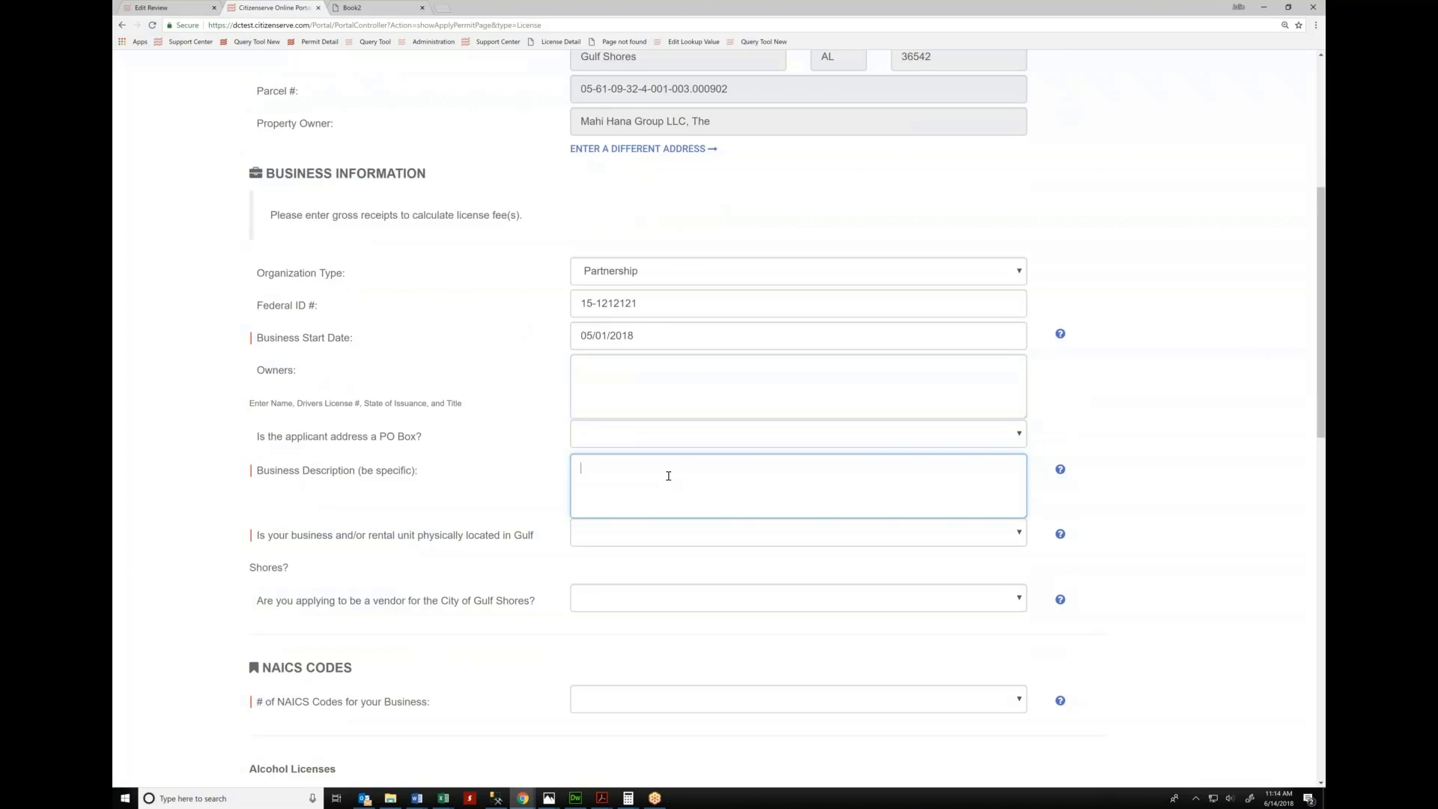
pyautogui.write('hotel')
pyautogui.click(612, 535)
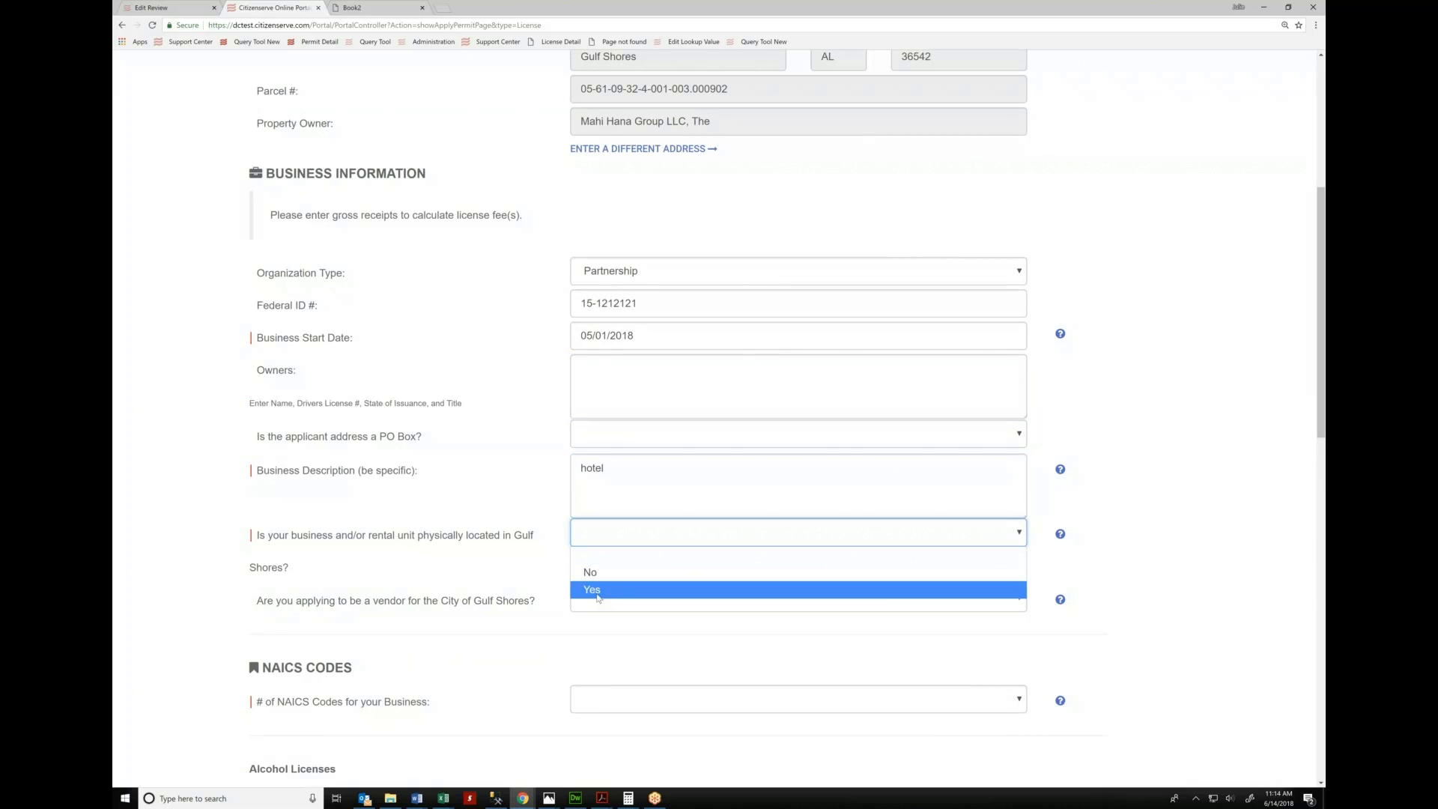
pyautogui.press('Up')
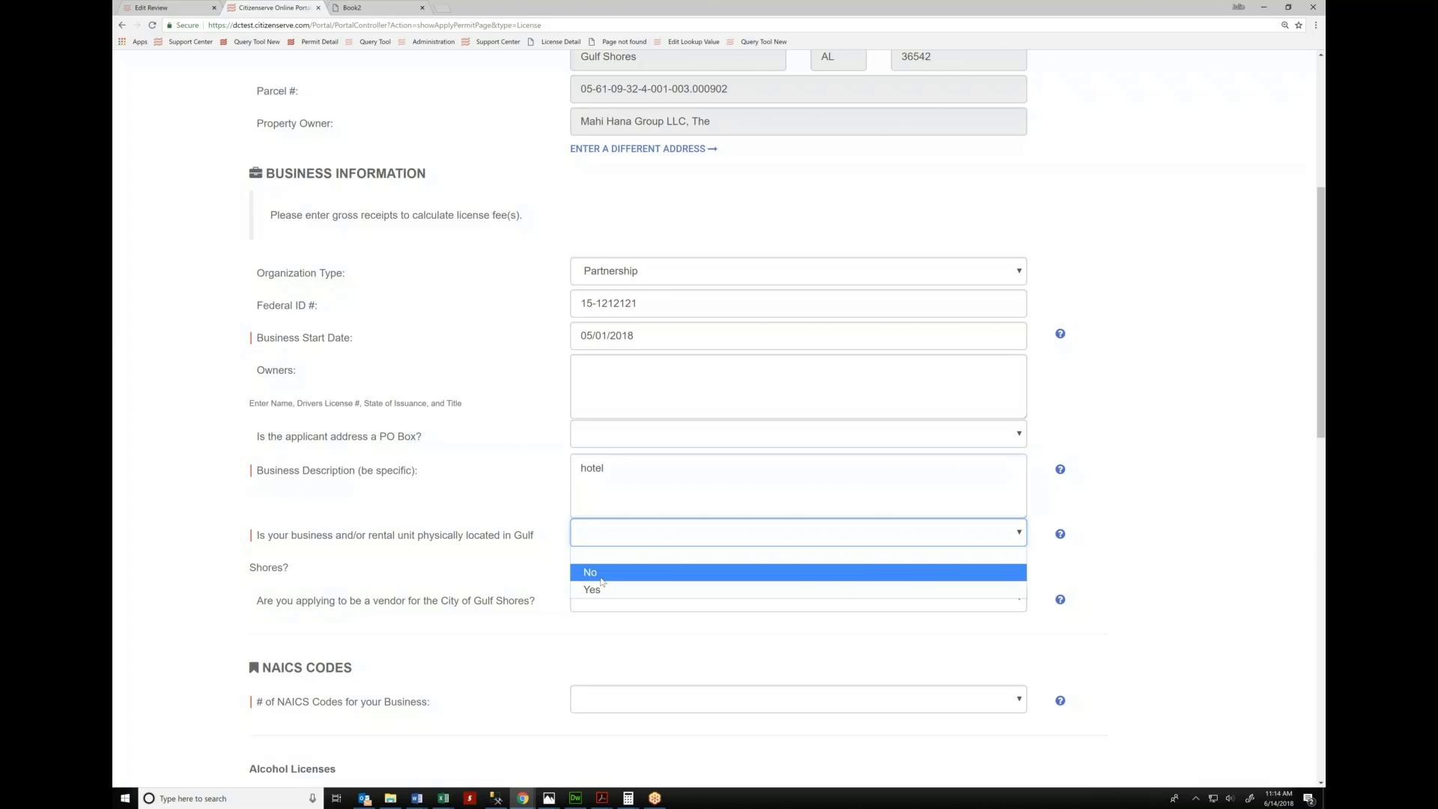
pyautogui.click(602, 574)
pyautogui.click(608, 538)
pyautogui.click(604, 572)
# Set one NAICS code with 722211 as the primary code
pyautogui.scroll(-2, 599, 629)
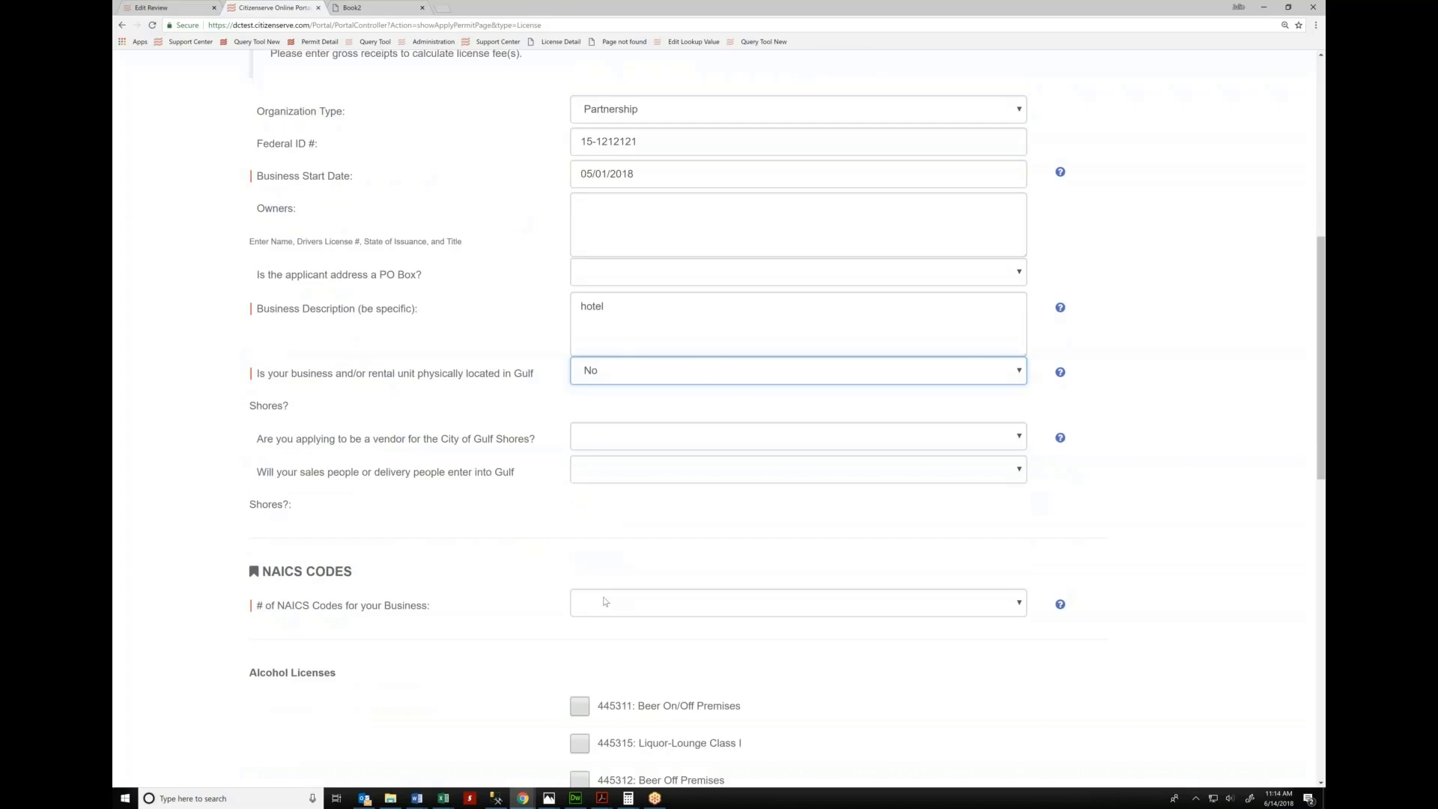
pyautogui.click(587, 608)
pyautogui.click(588, 648)
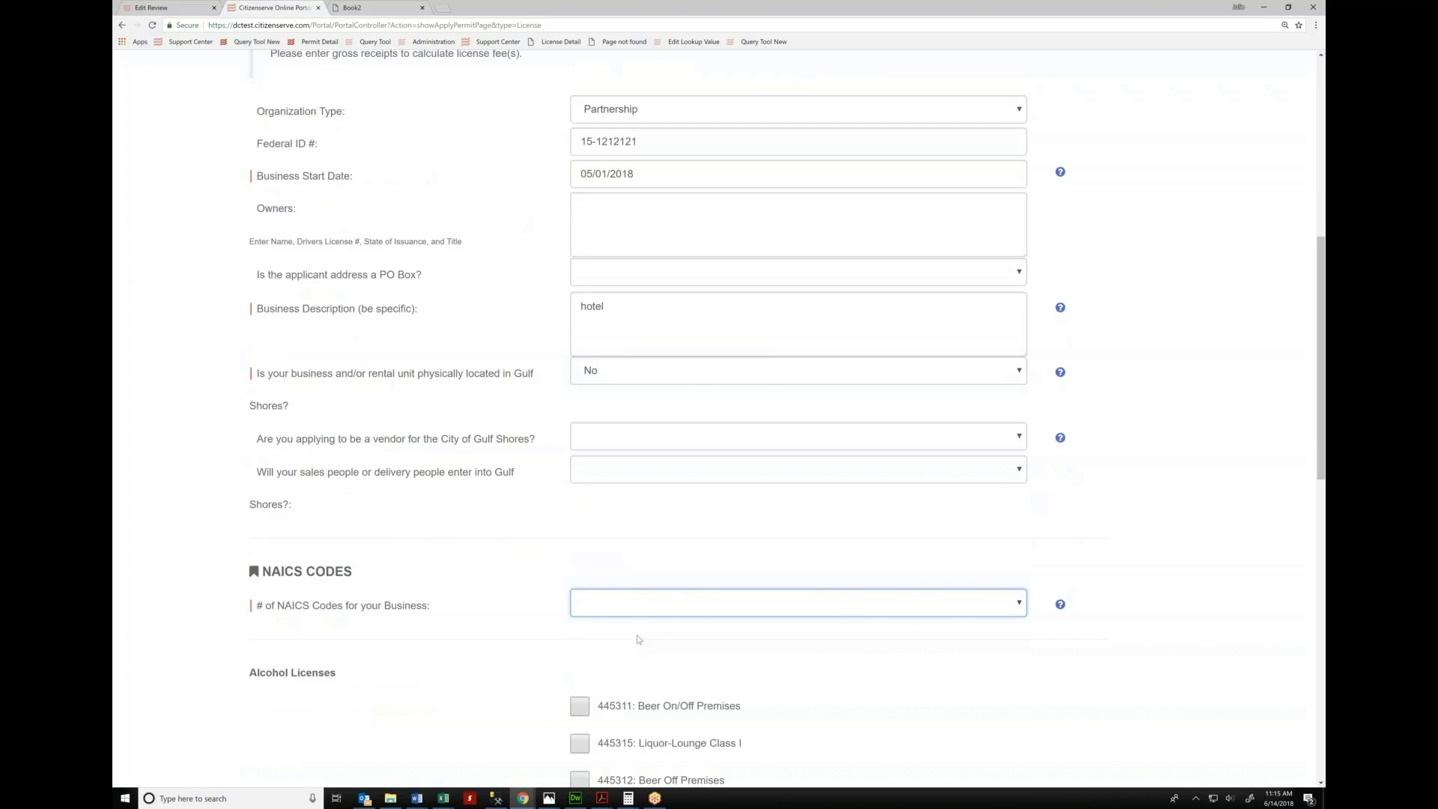
pyautogui.click(620, 646)
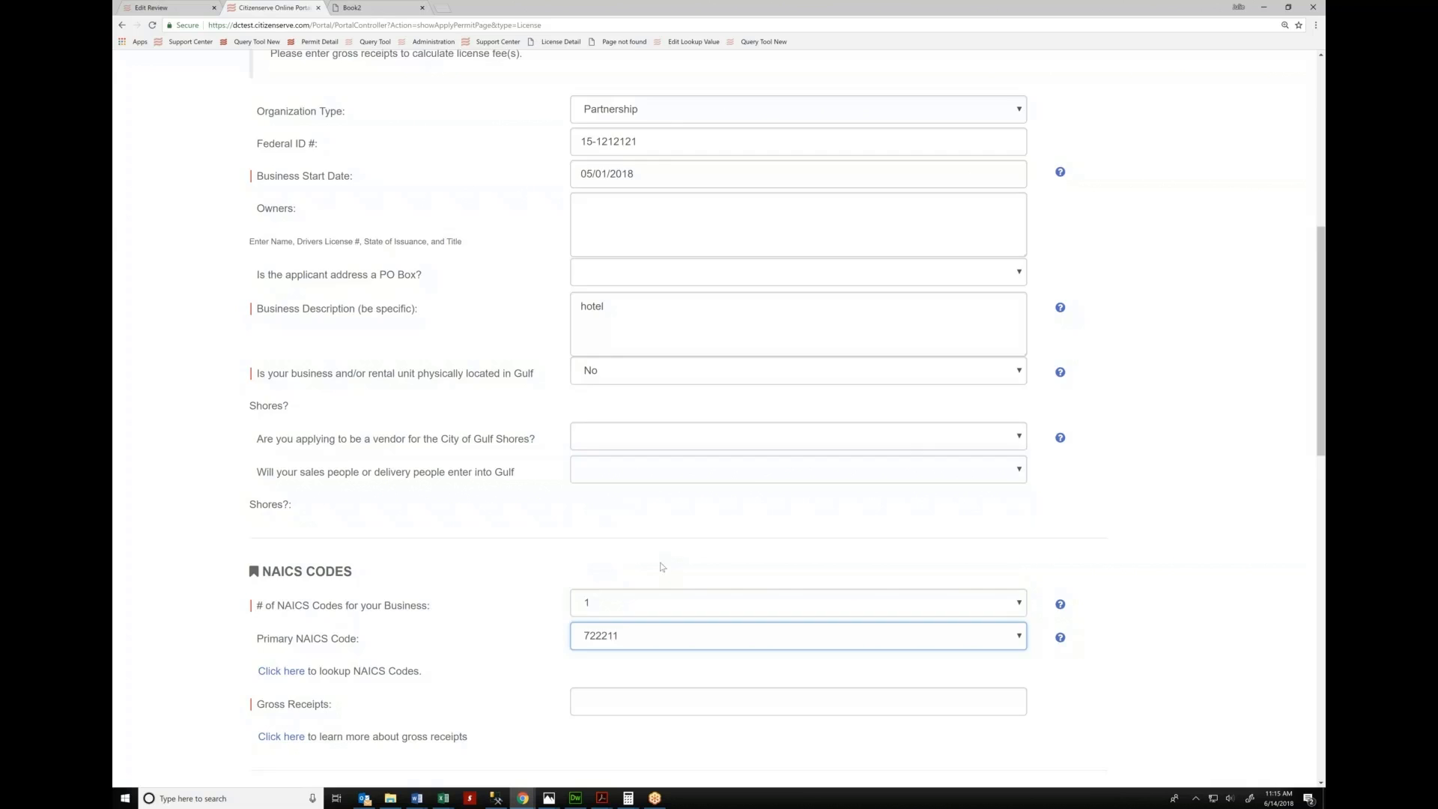
pyautogui.scroll(-2, 663, 567)
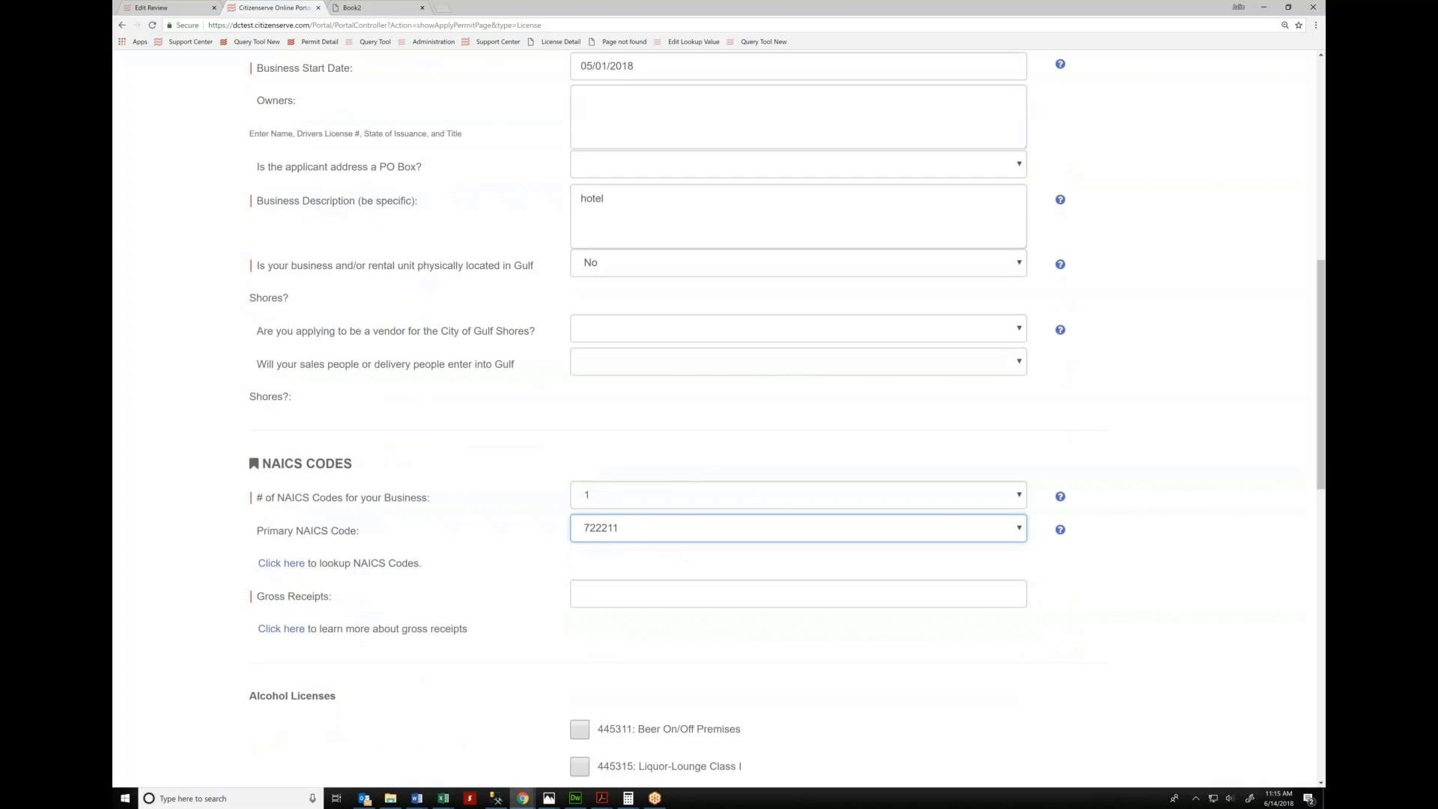
# Look through the NAICS code list PDF, then go back to the license application tab
pyautogui.click(290, 567)
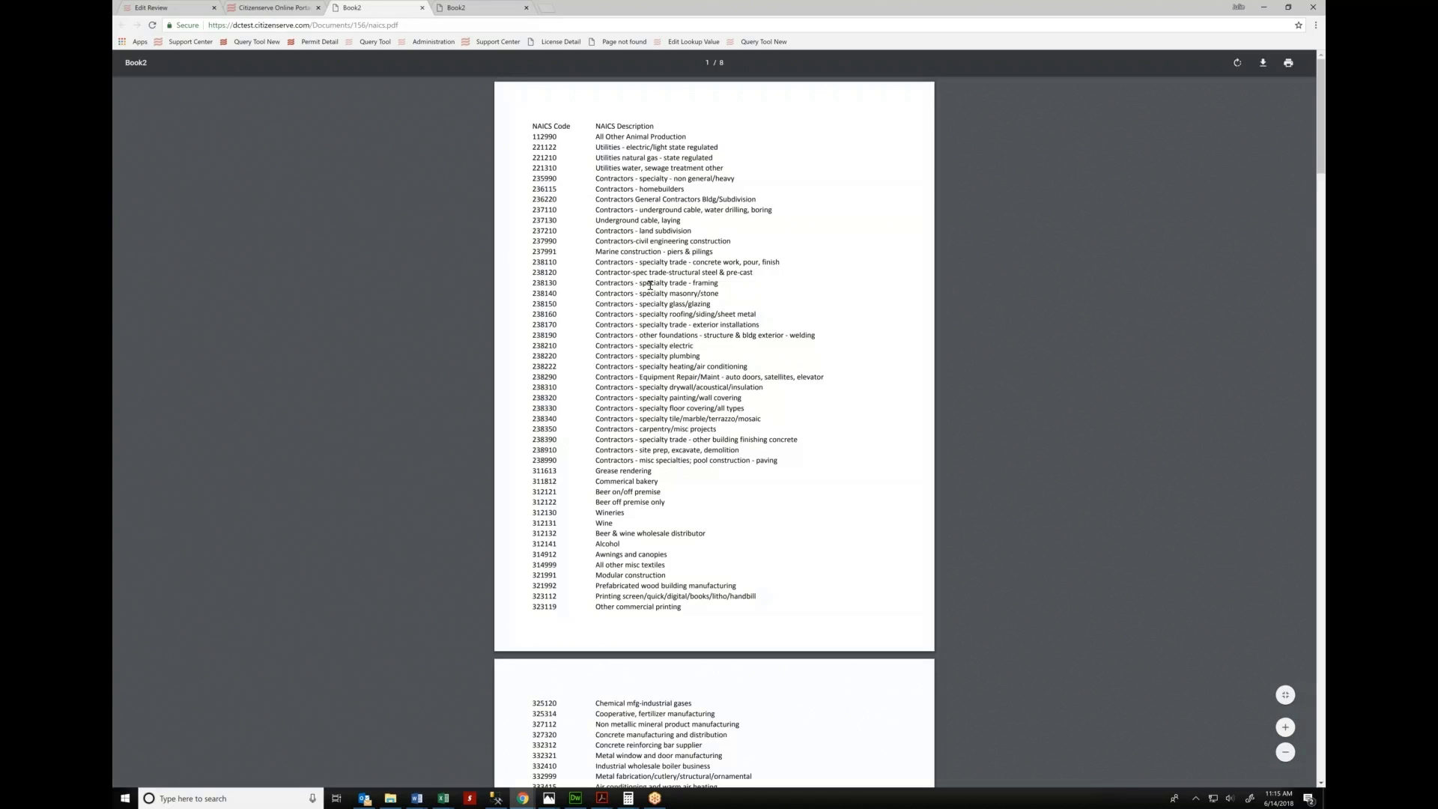
pyautogui.scroll(-8, 650, 284)
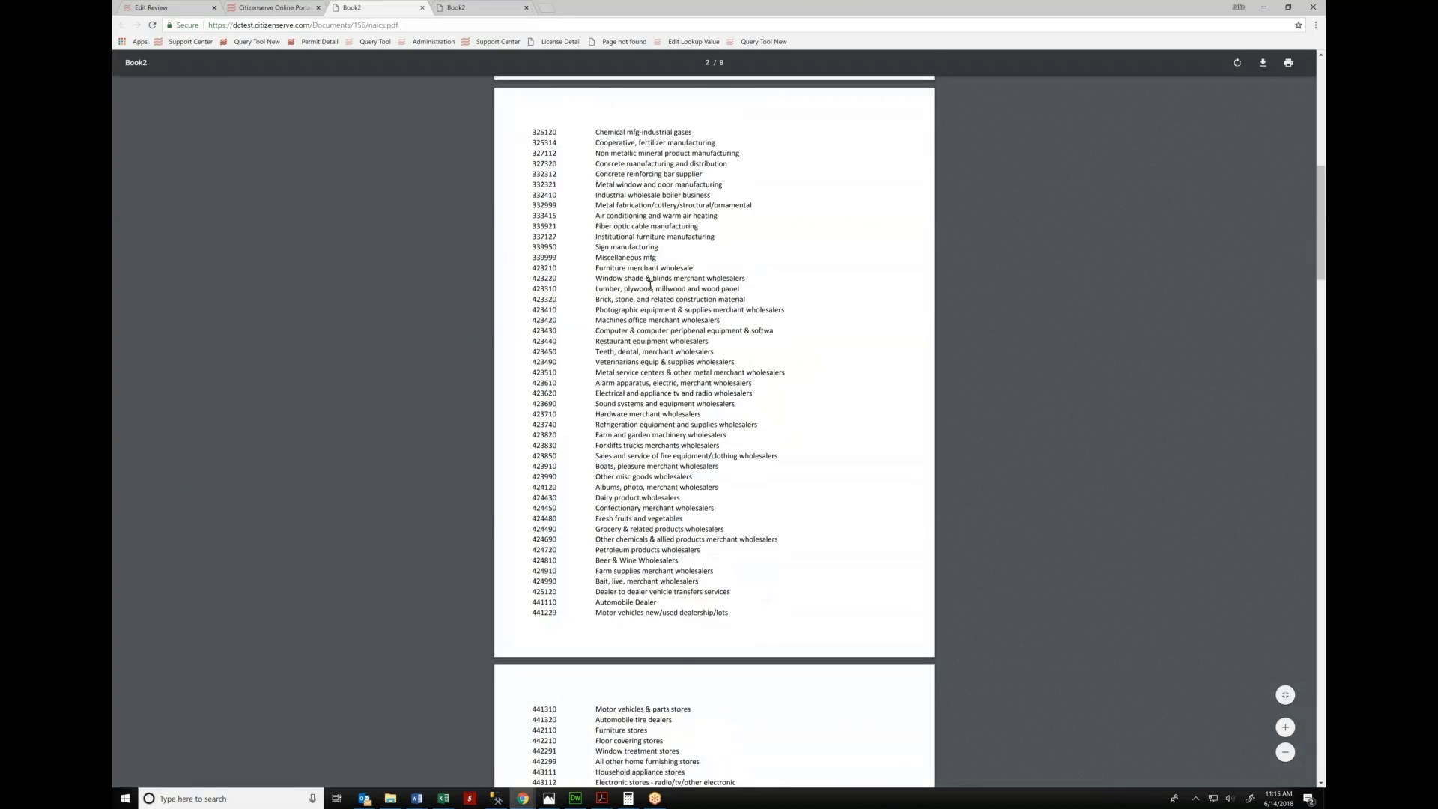
pyautogui.scroll(-18, 649, 285)
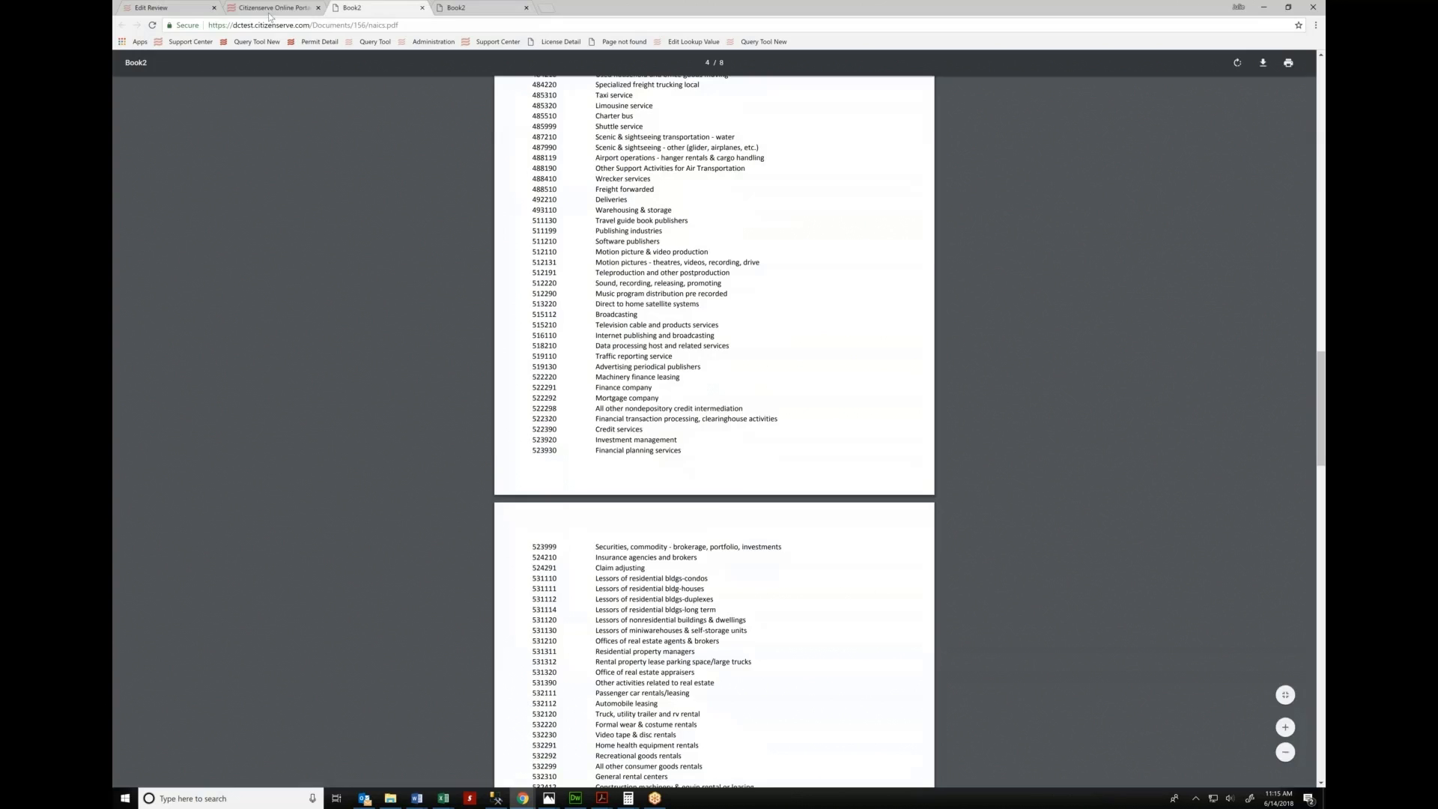
pyautogui.click(271, 8)
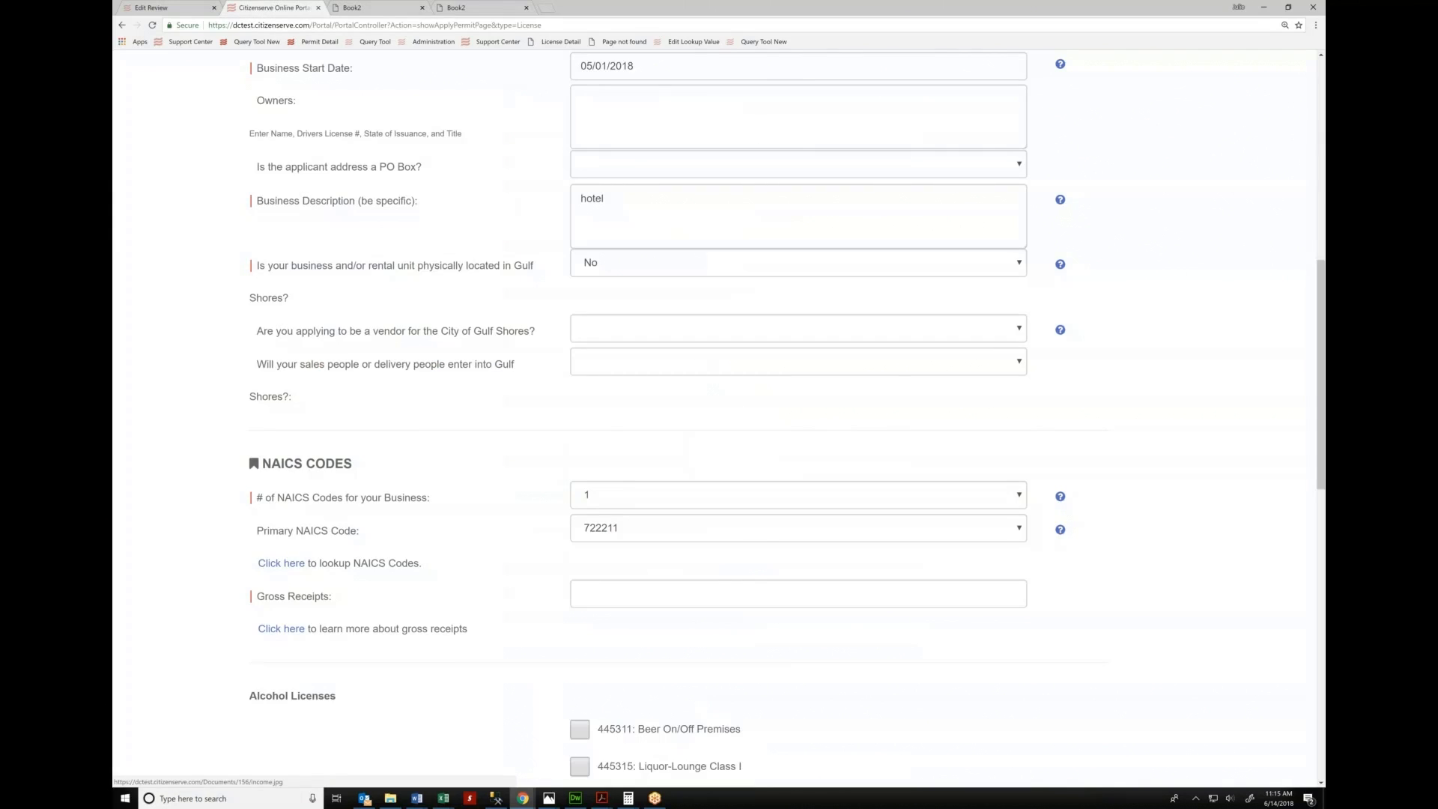
# Enter 250000 as the gross receipts amount
pyautogui.click(705, 595)
pyautogui.write('250000')
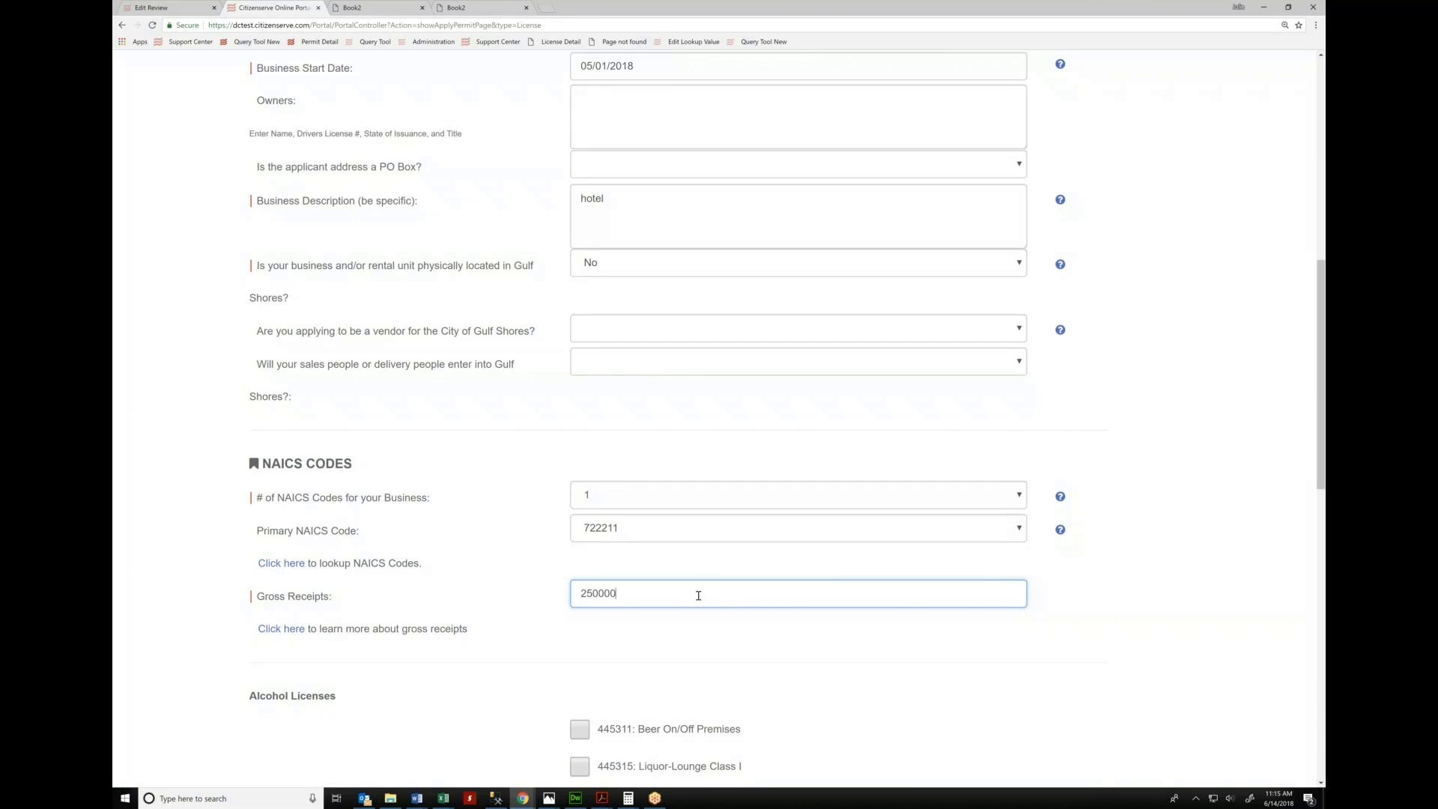
pyautogui.press('Tab')
pyautogui.scroll(-5, 716, 581)
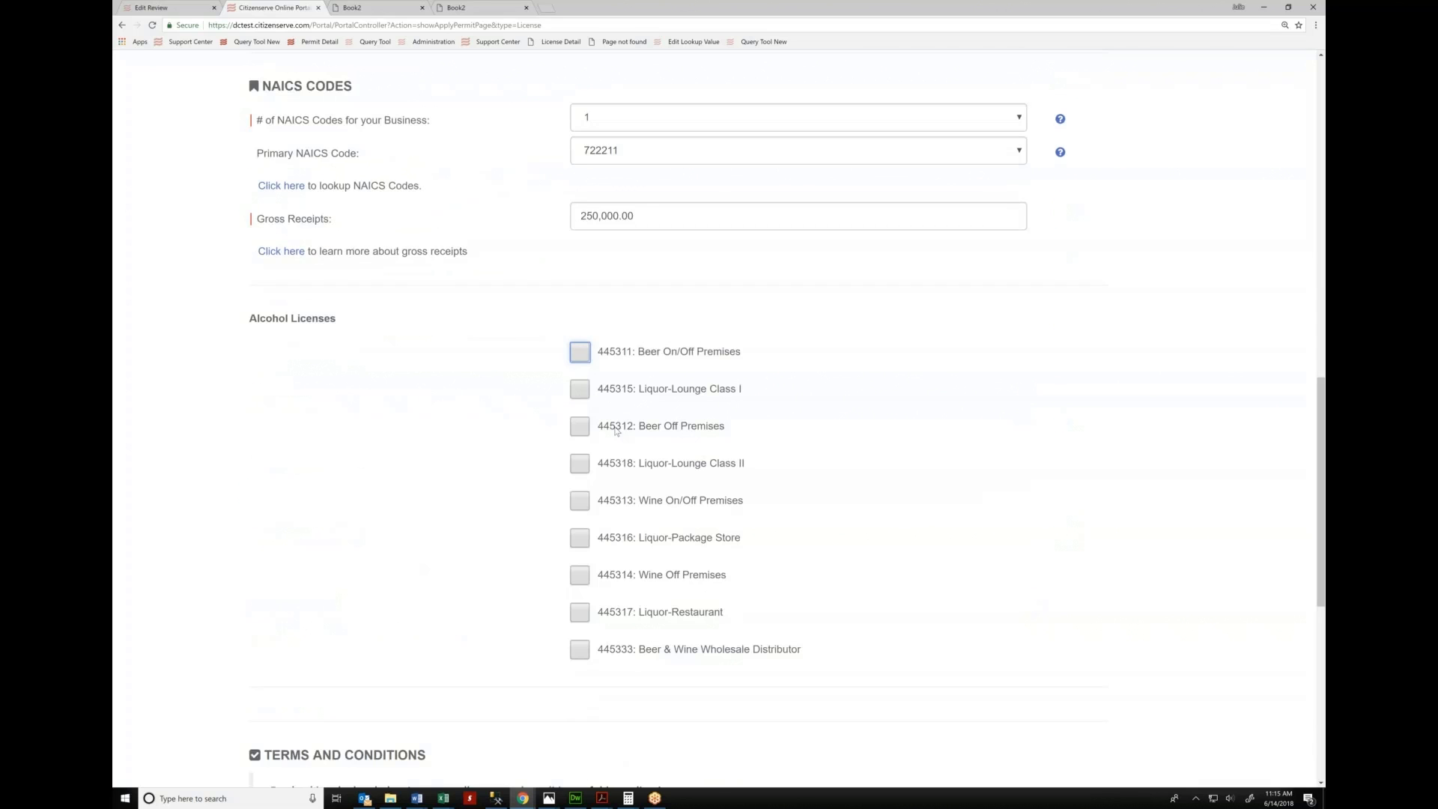
# Add the 445315 Liquor-Lounge Class I license and agree to the terms and conditions
pyautogui.click(582, 388)
pyautogui.scroll(-4, 825, 437)
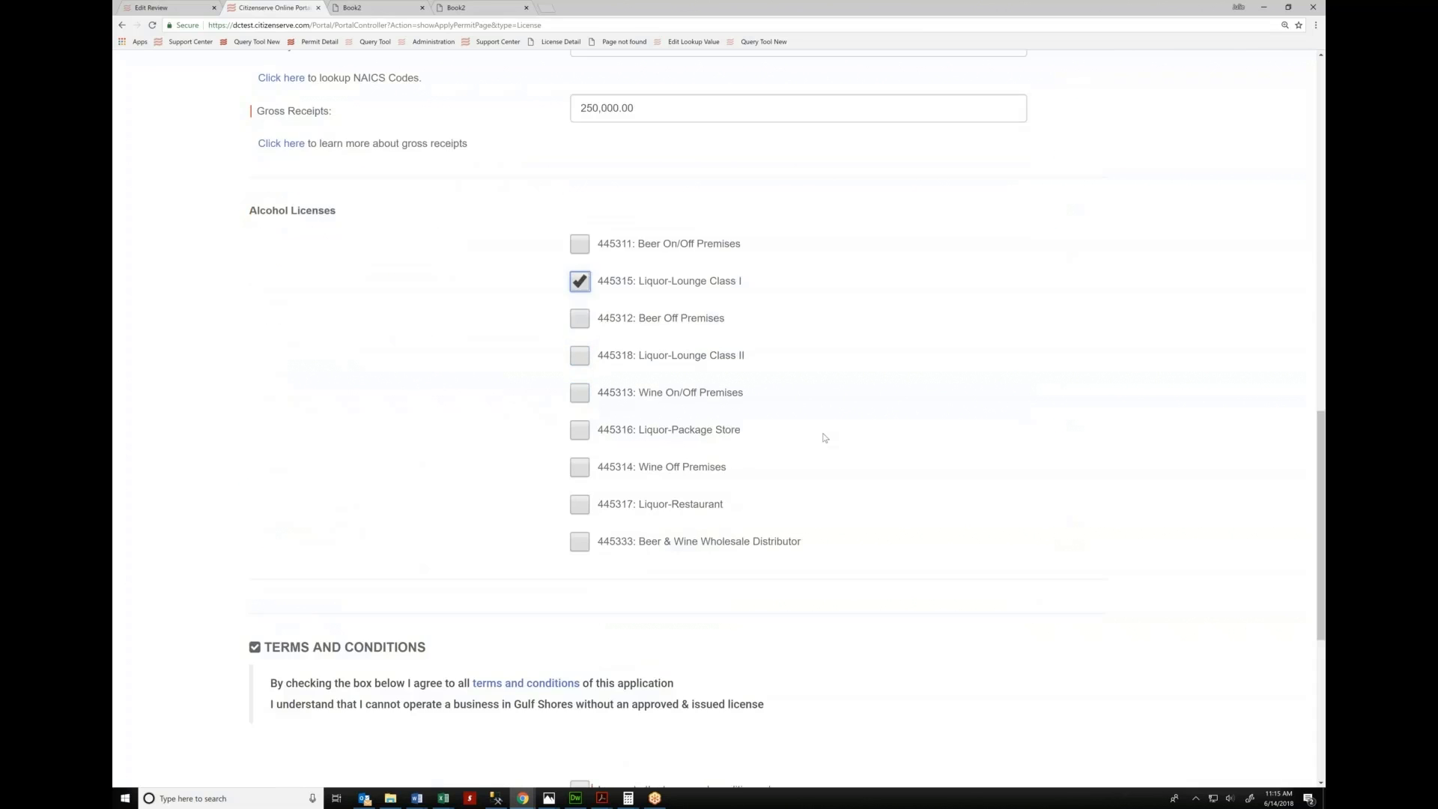
pyautogui.scroll(-2, 825, 437)
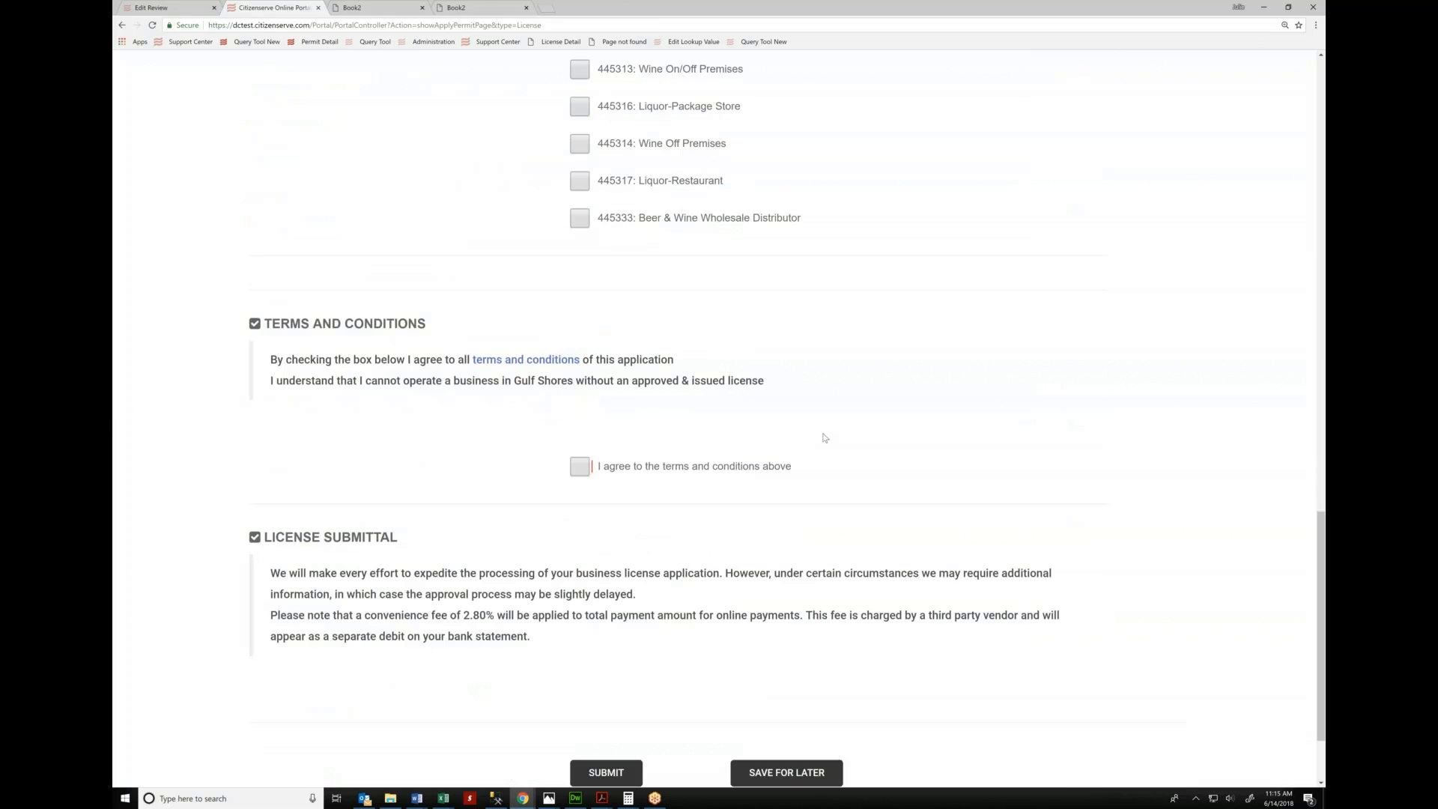
pyautogui.click(576, 469)
pyautogui.scroll(-2, 846, 341)
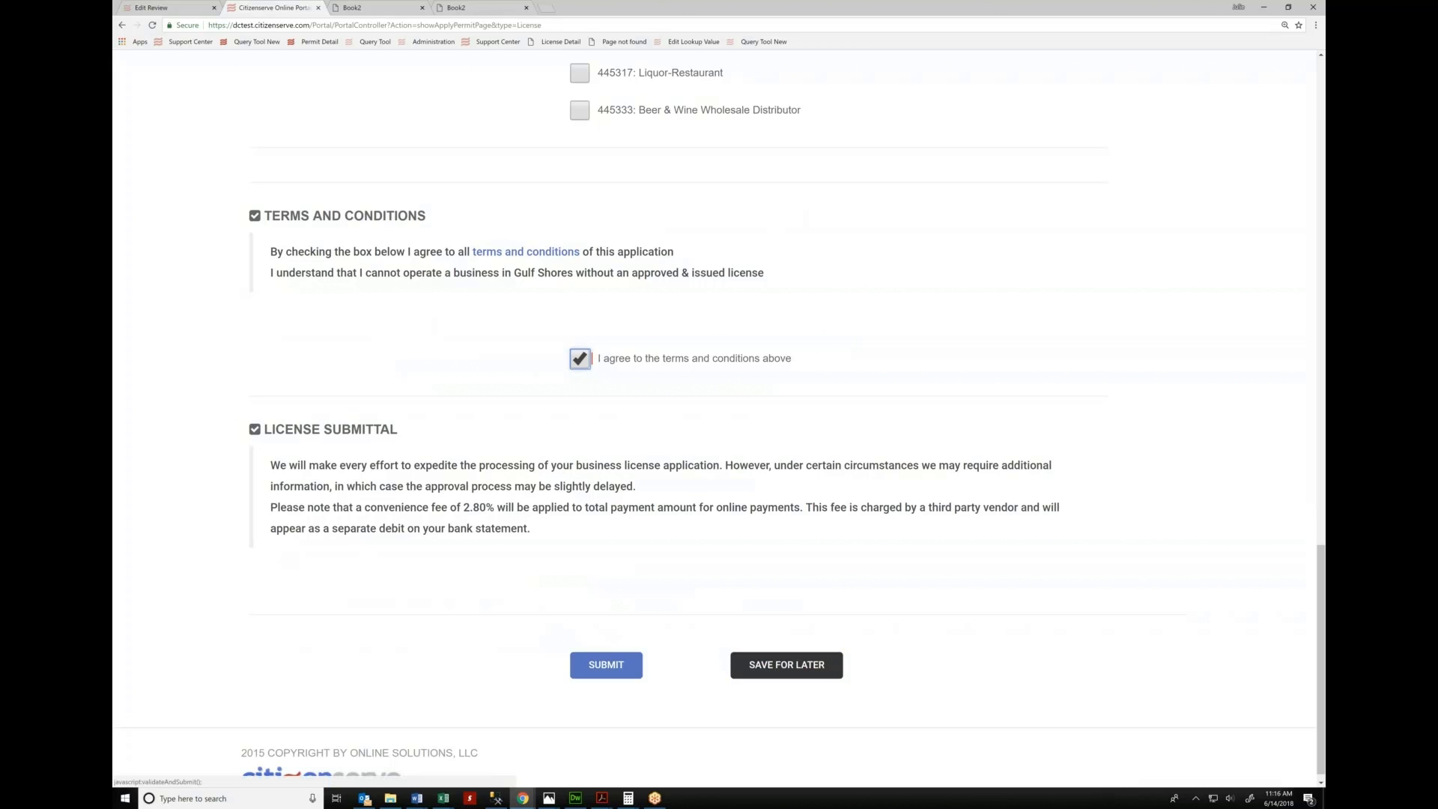
# Submit the business license application, acknowledge the received notice, and switch to the staff back-office tab
pyautogui.click(606, 664)
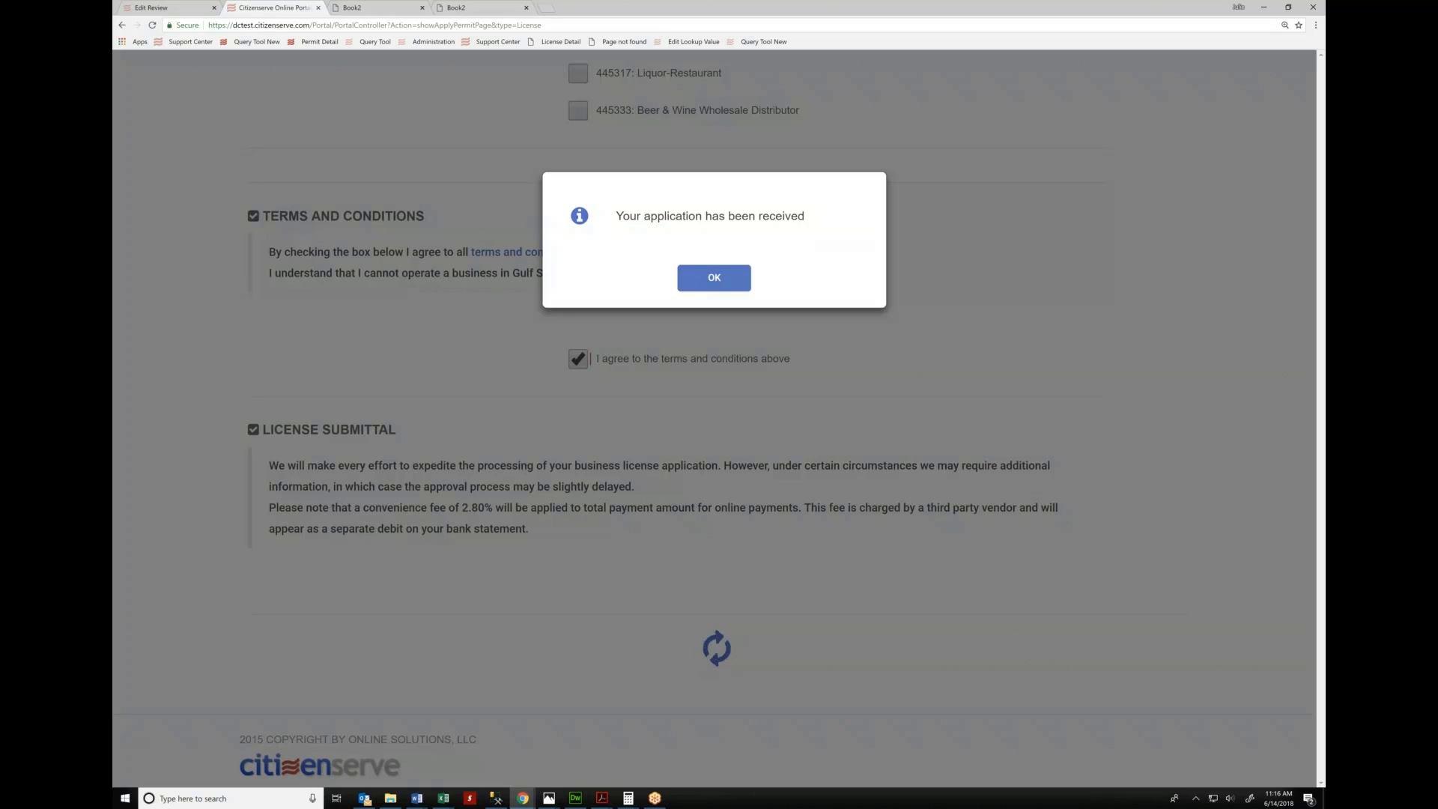
pyautogui.click(700, 281)
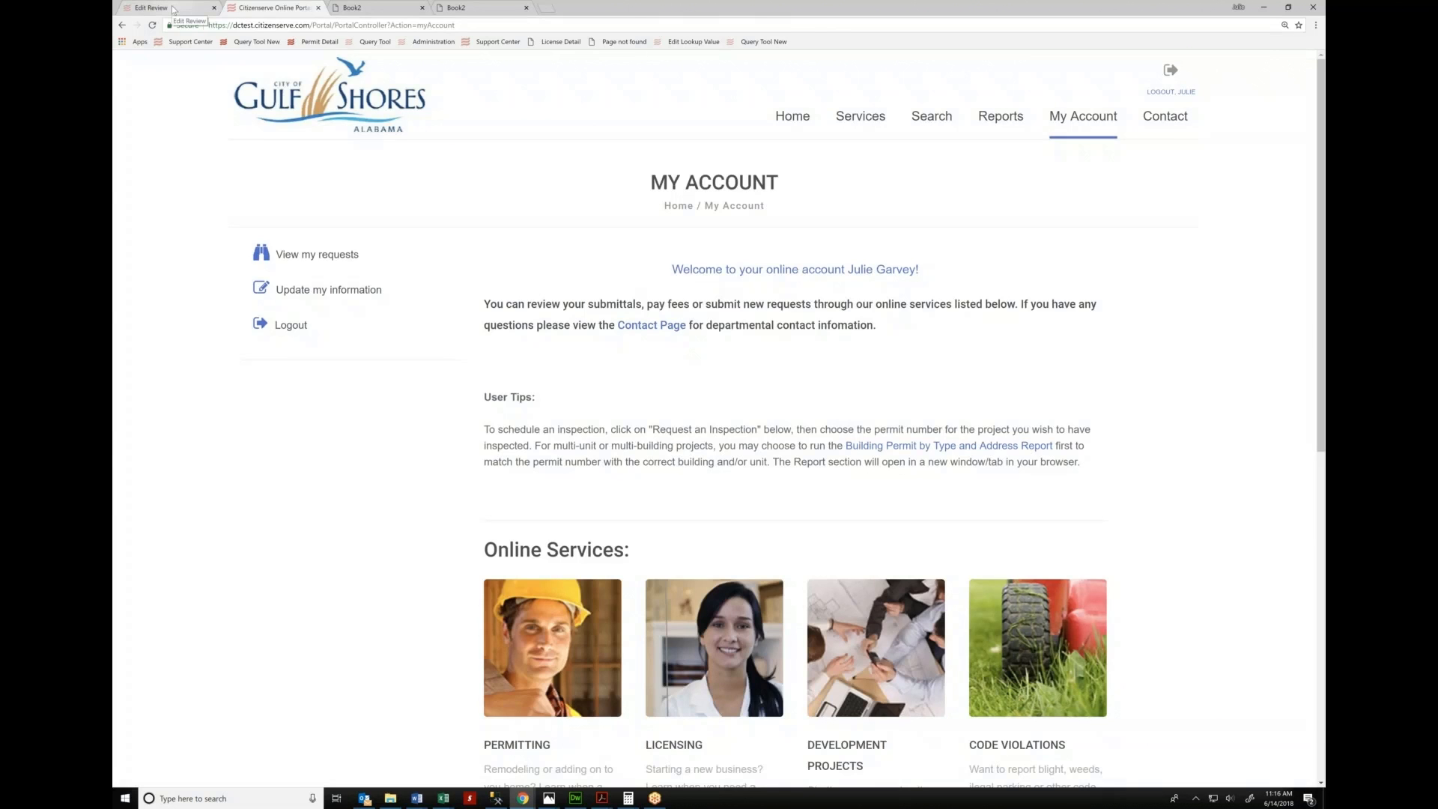
pyautogui.click(173, 9)
# Open the BL18-000353 submission task from today's tasks and show its Revenue, Planning & Zoning and Fire reviews
pyautogui.click(208, 88)
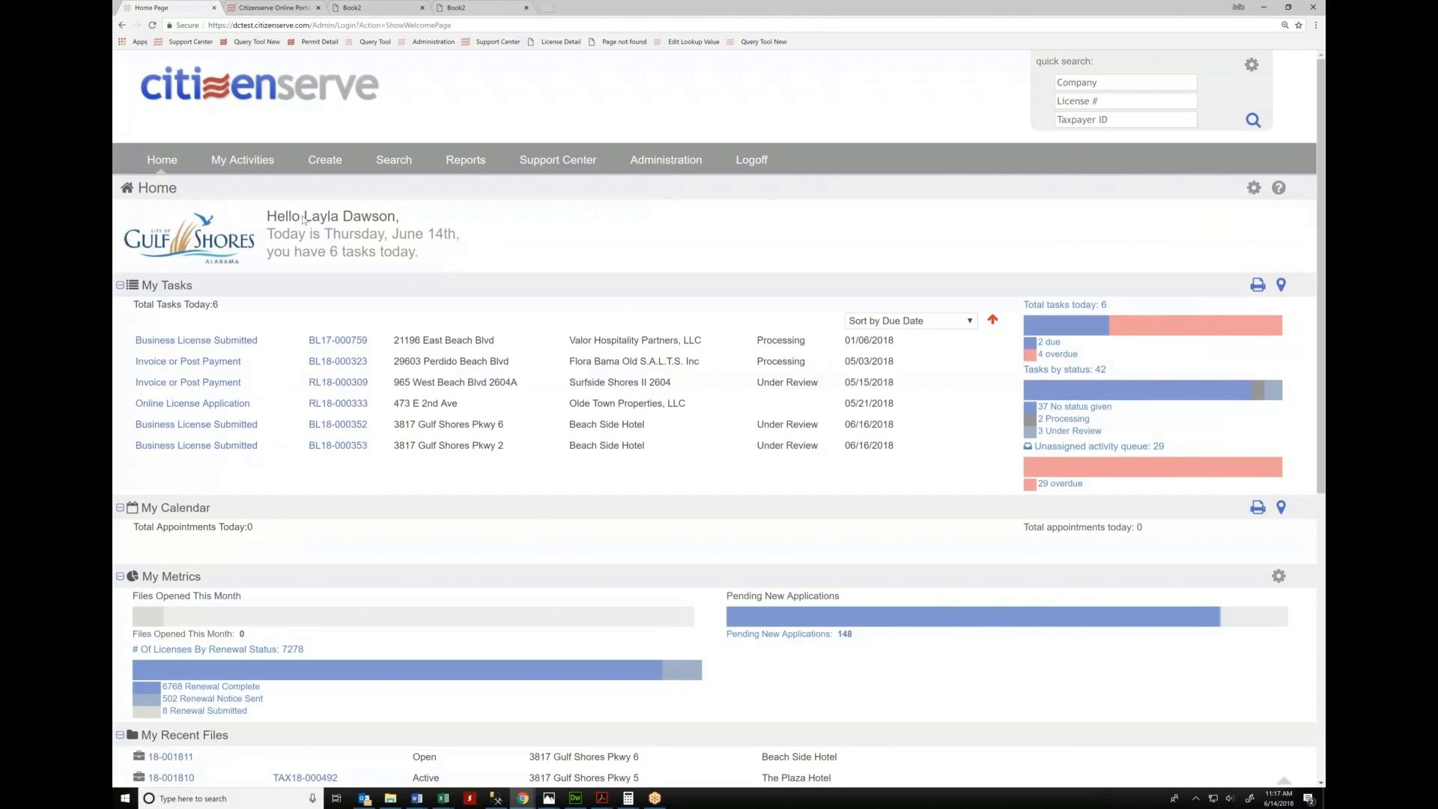
pyautogui.moveTo(305, 218); pyautogui.dragTo(418, 222)
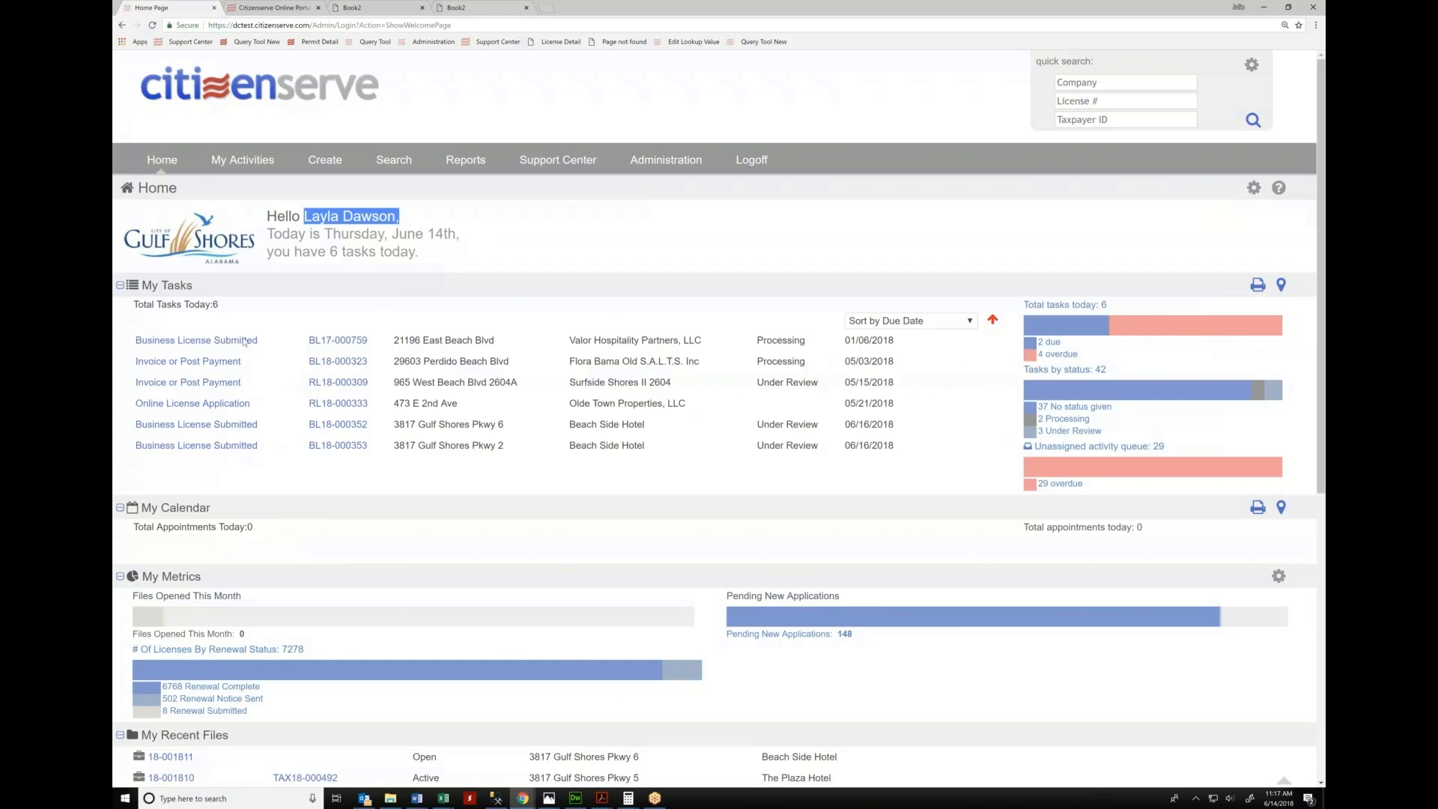
pyautogui.click(198, 449)
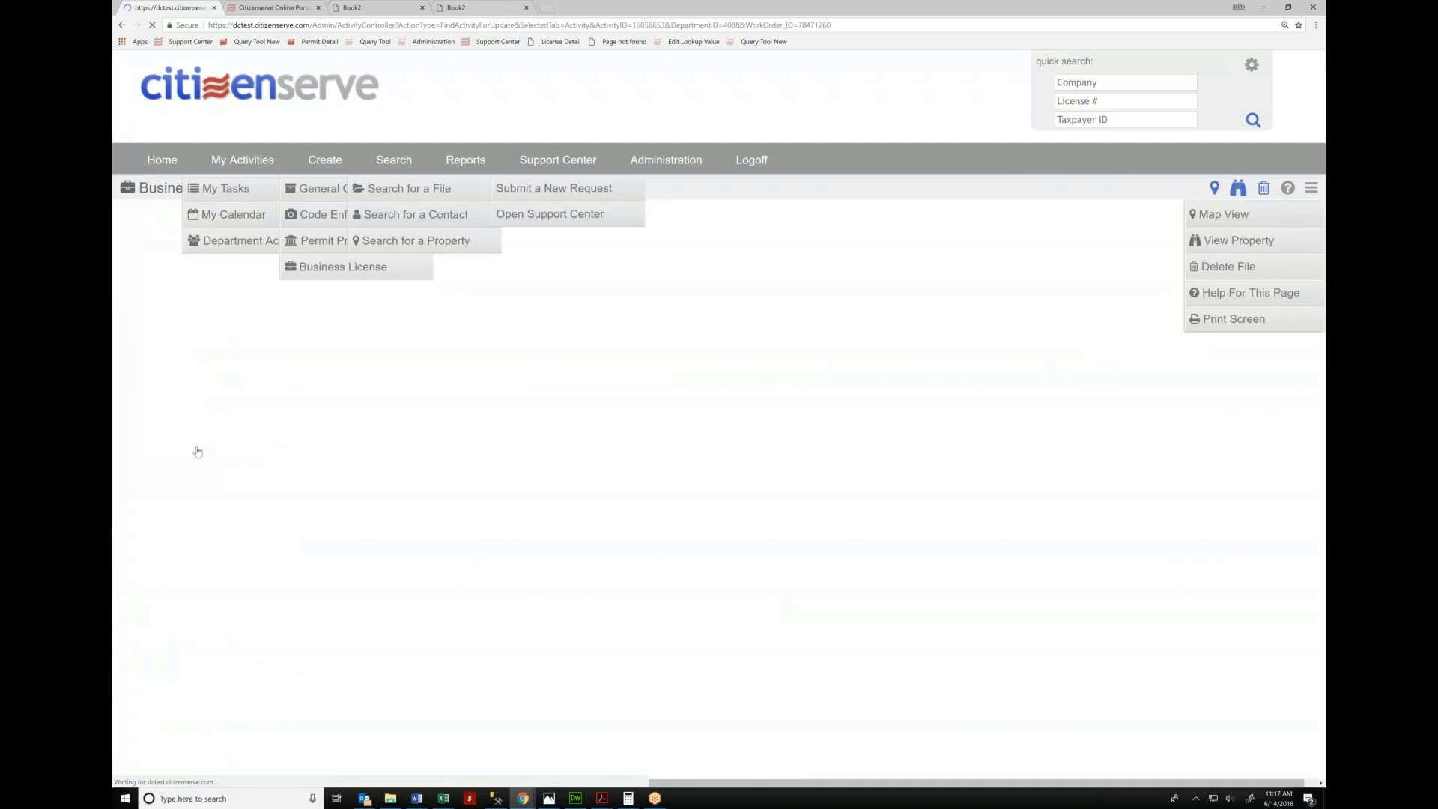
pyautogui.click(409, 302)
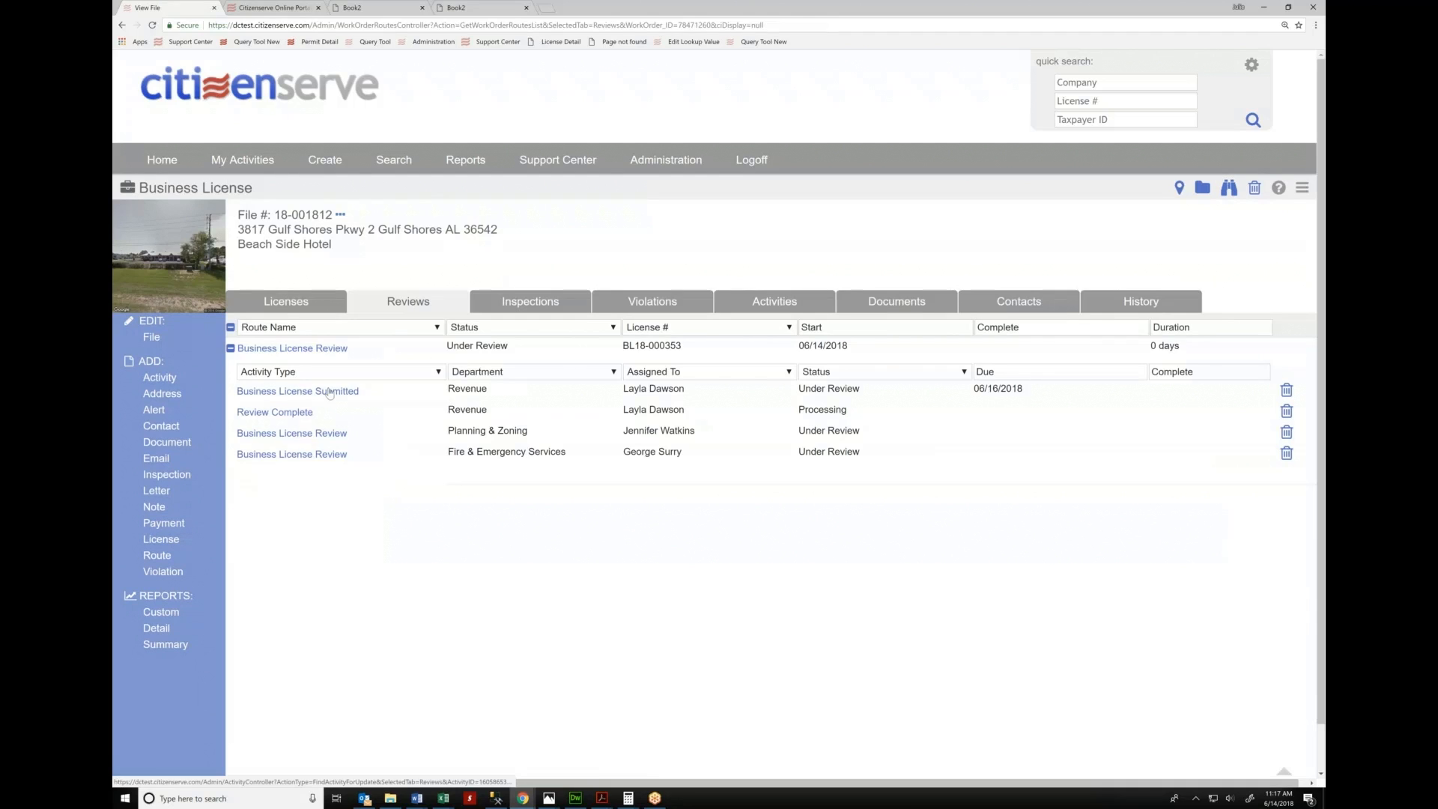
# Open the Revenue 'Business License Submitted' review, due 06/16/2018, for editing
pyautogui.doubleClick(467, 389)
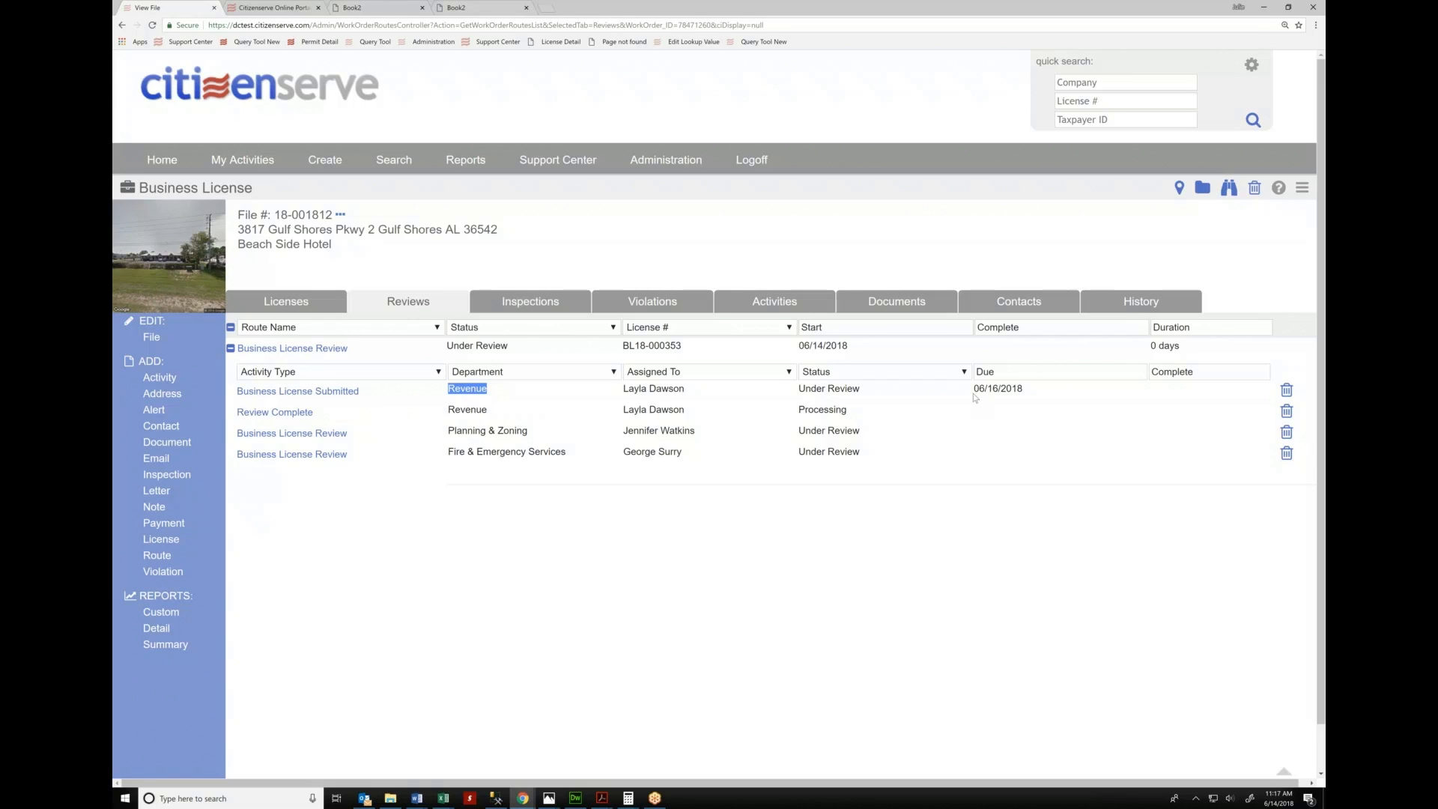
pyautogui.moveTo(973, 389); pyautogui.dragTo(1023, 388)
pyautogui.moveTo(444, 389); pyautogui.dragTo(703, 399)
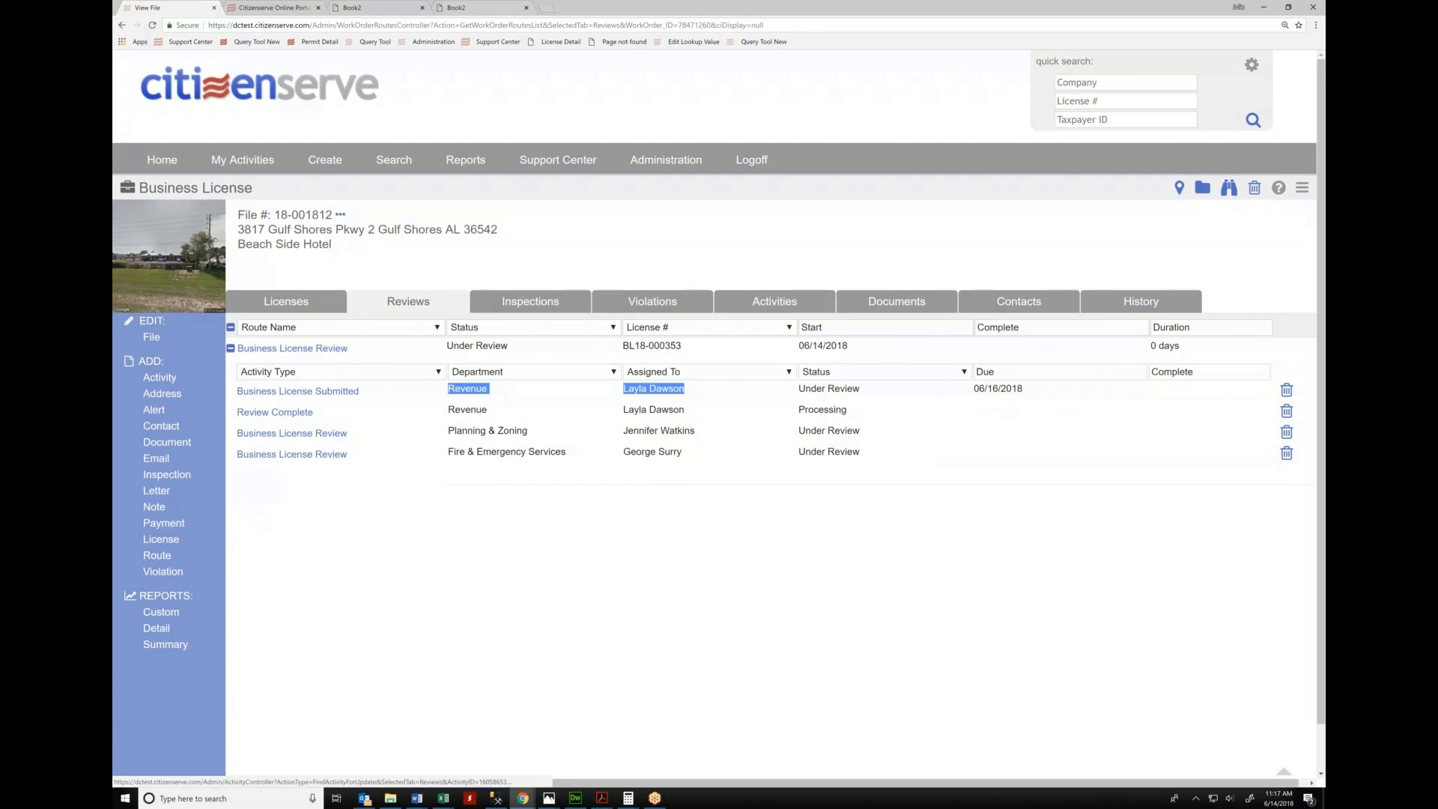
pyautogui.click(297, 392)
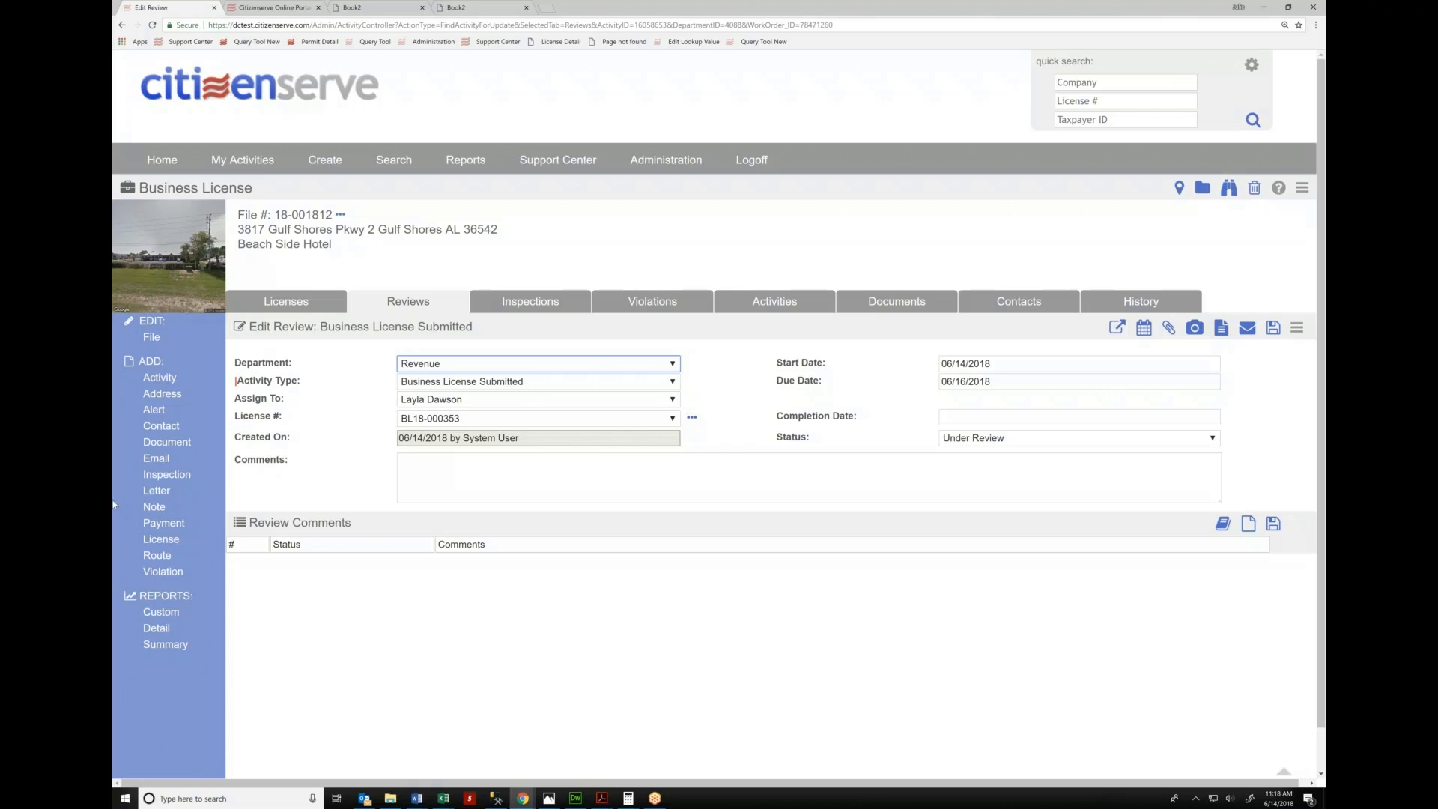
# Check license BL18-000353's details, then bring up the review's Select Comments list
pyautogui.click(691, 420)
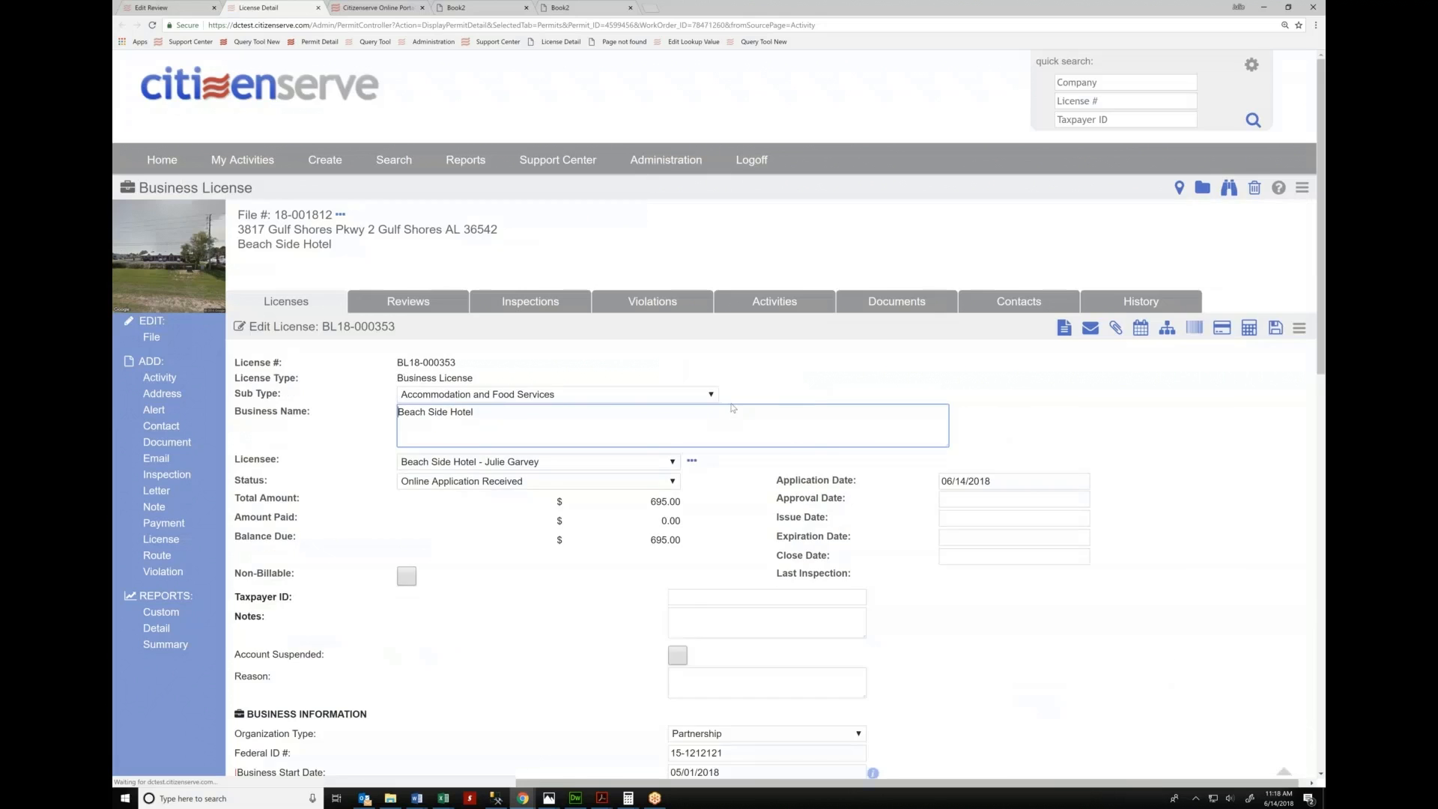
pyautogui.scroll(-4, 713, 571)
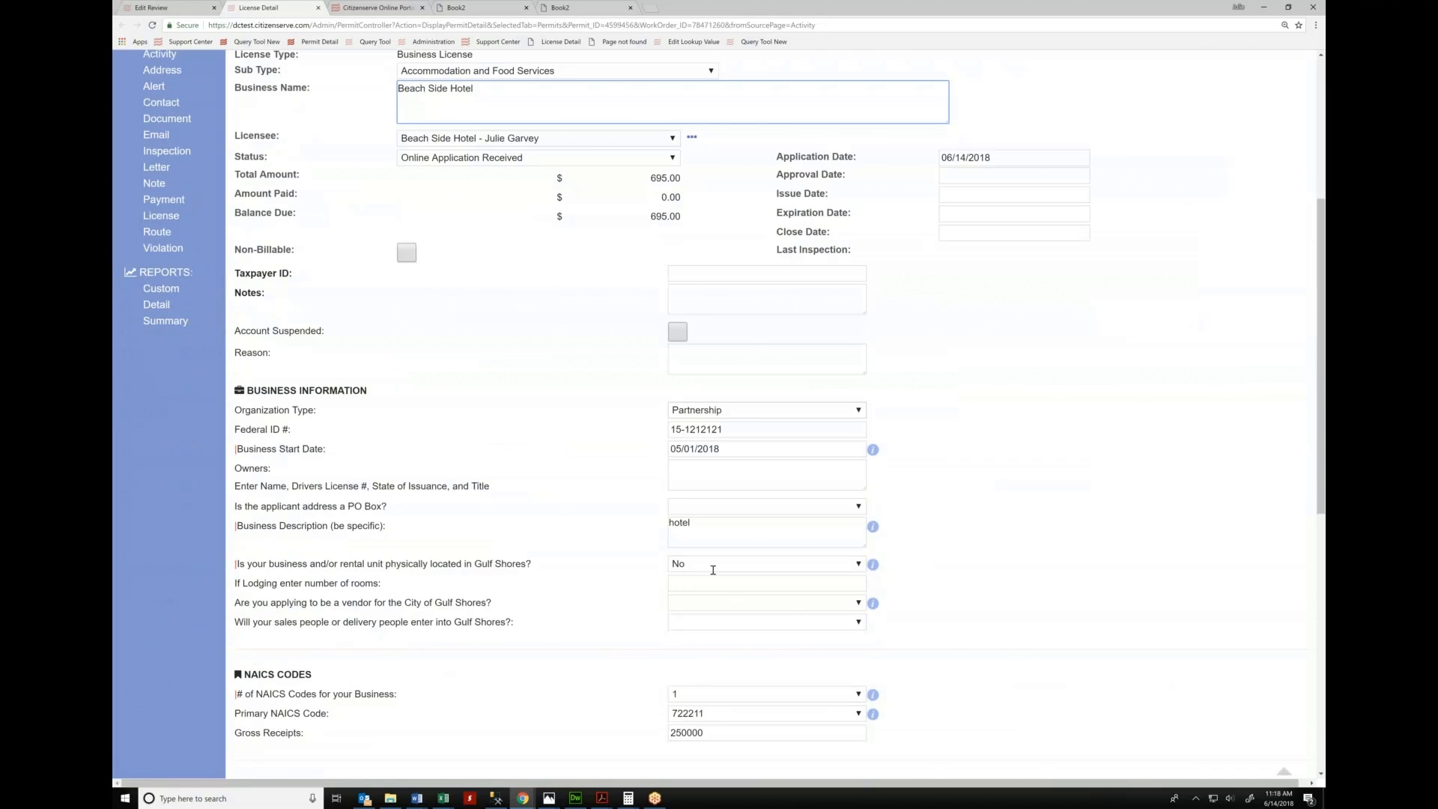
pyautogui.click(150, 8)
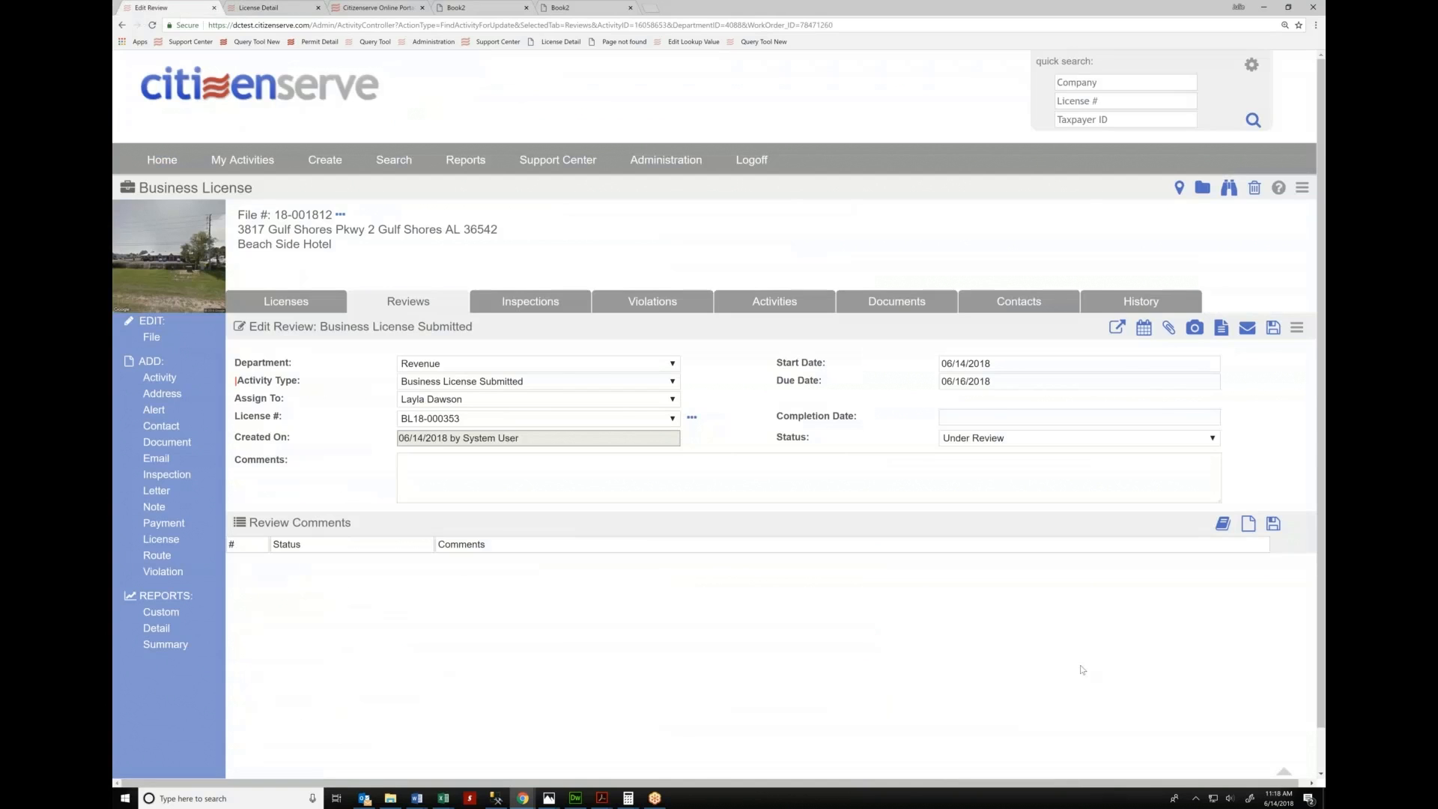
pyautogui.click(1305, 32)
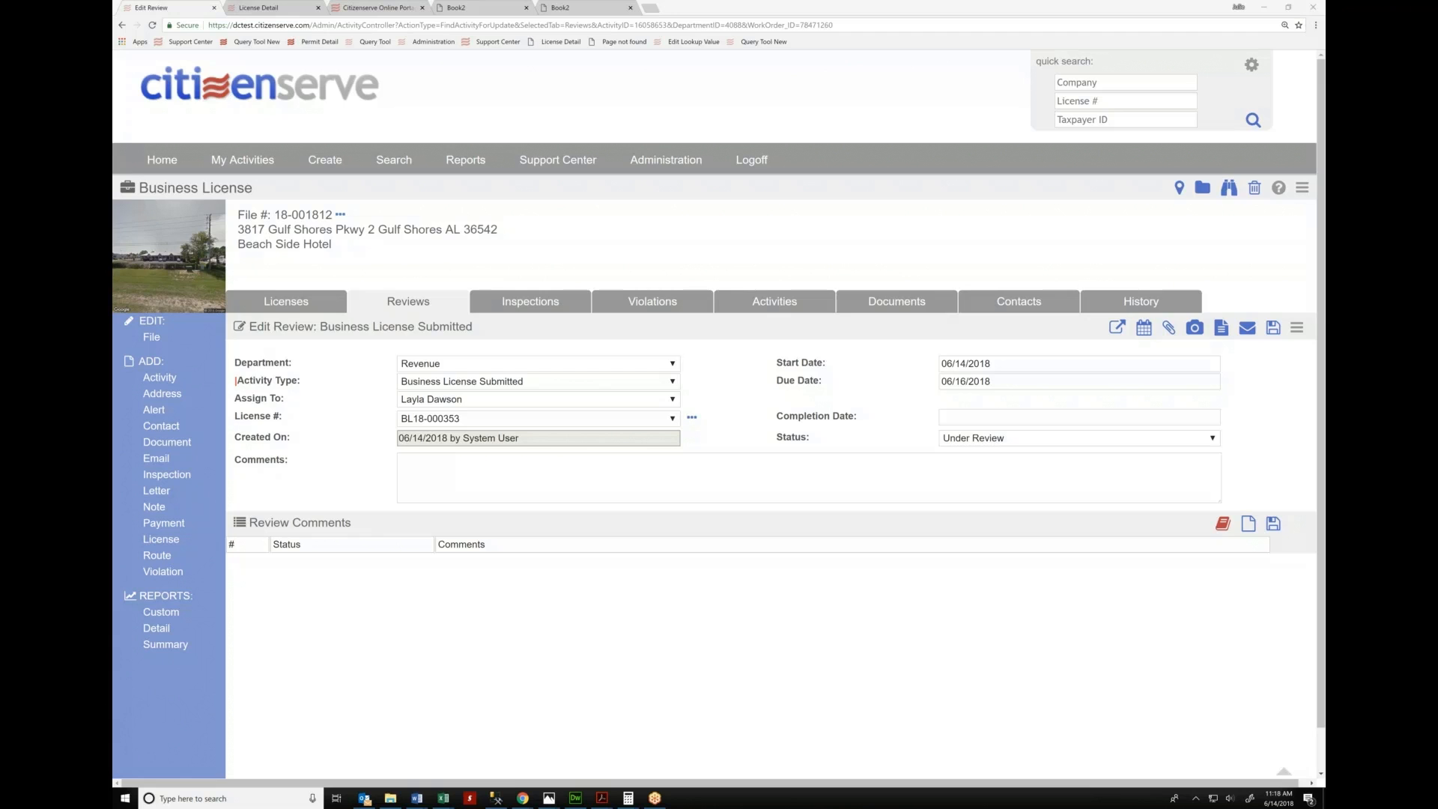
pyautogui.click(1226, 527)
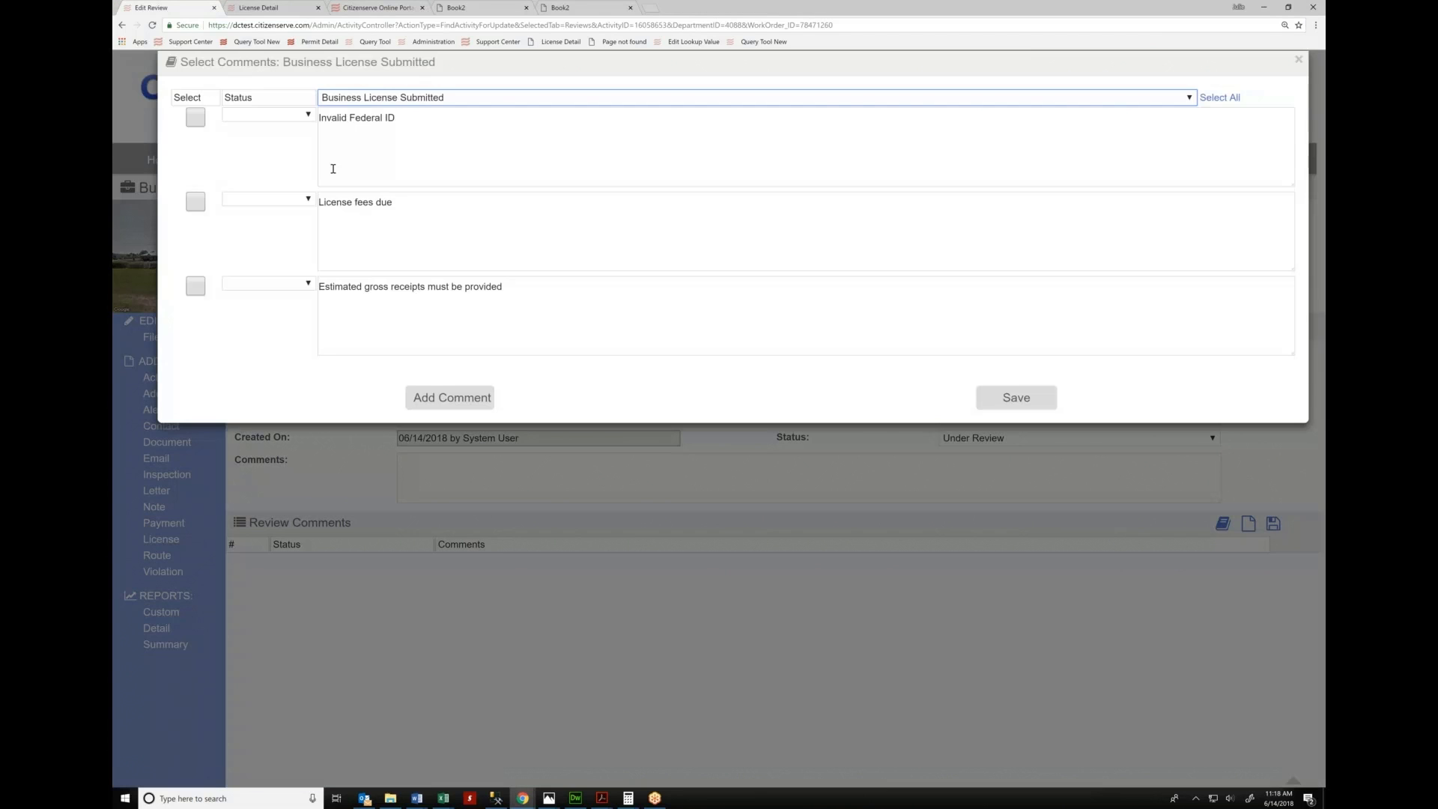
# Select the Invalid Federal ID and gross receipts comments, typing filler text into the gross receipts one
pyautogui.click(198, 118)
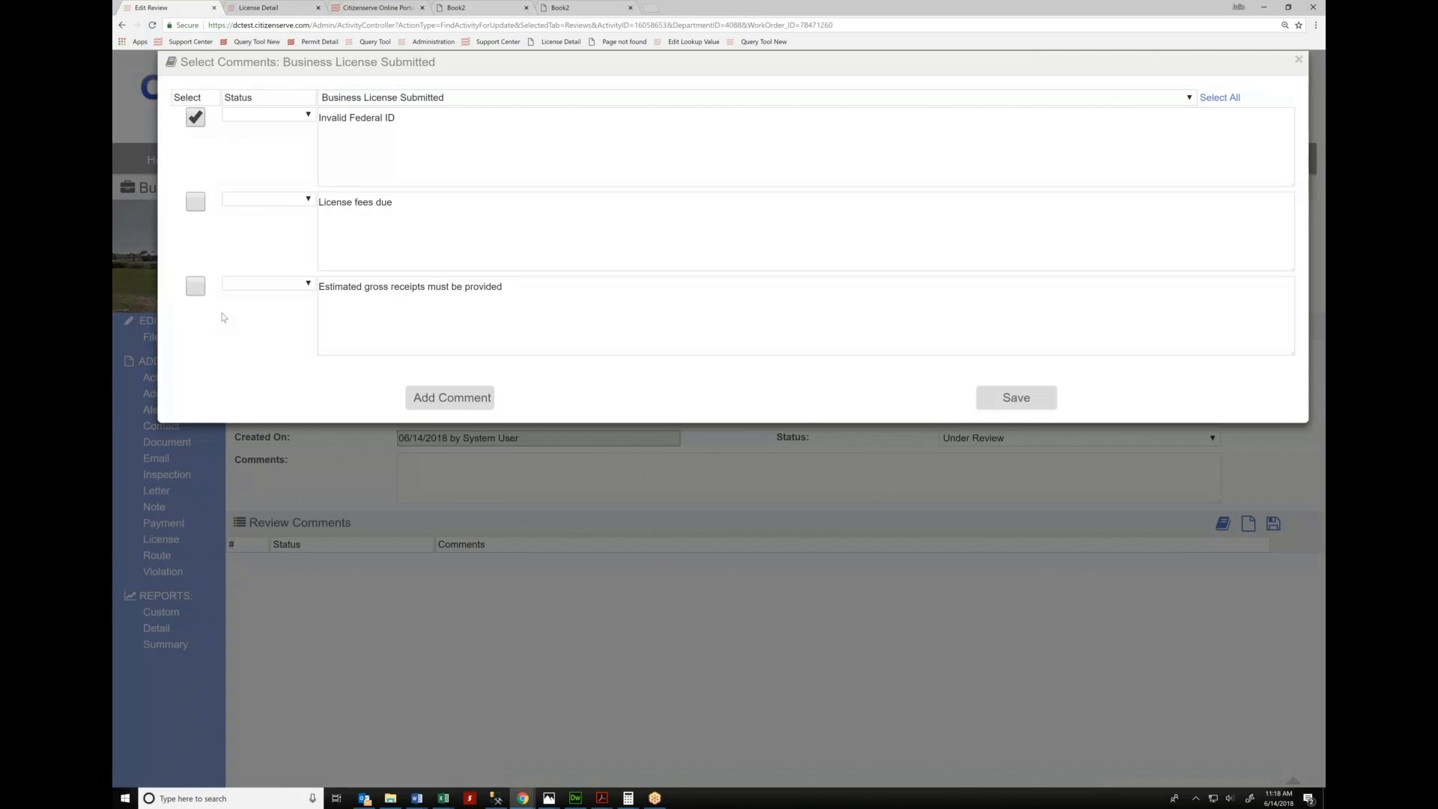
pyautogui.click(195, 287)
pyautogui.click(555, 289)
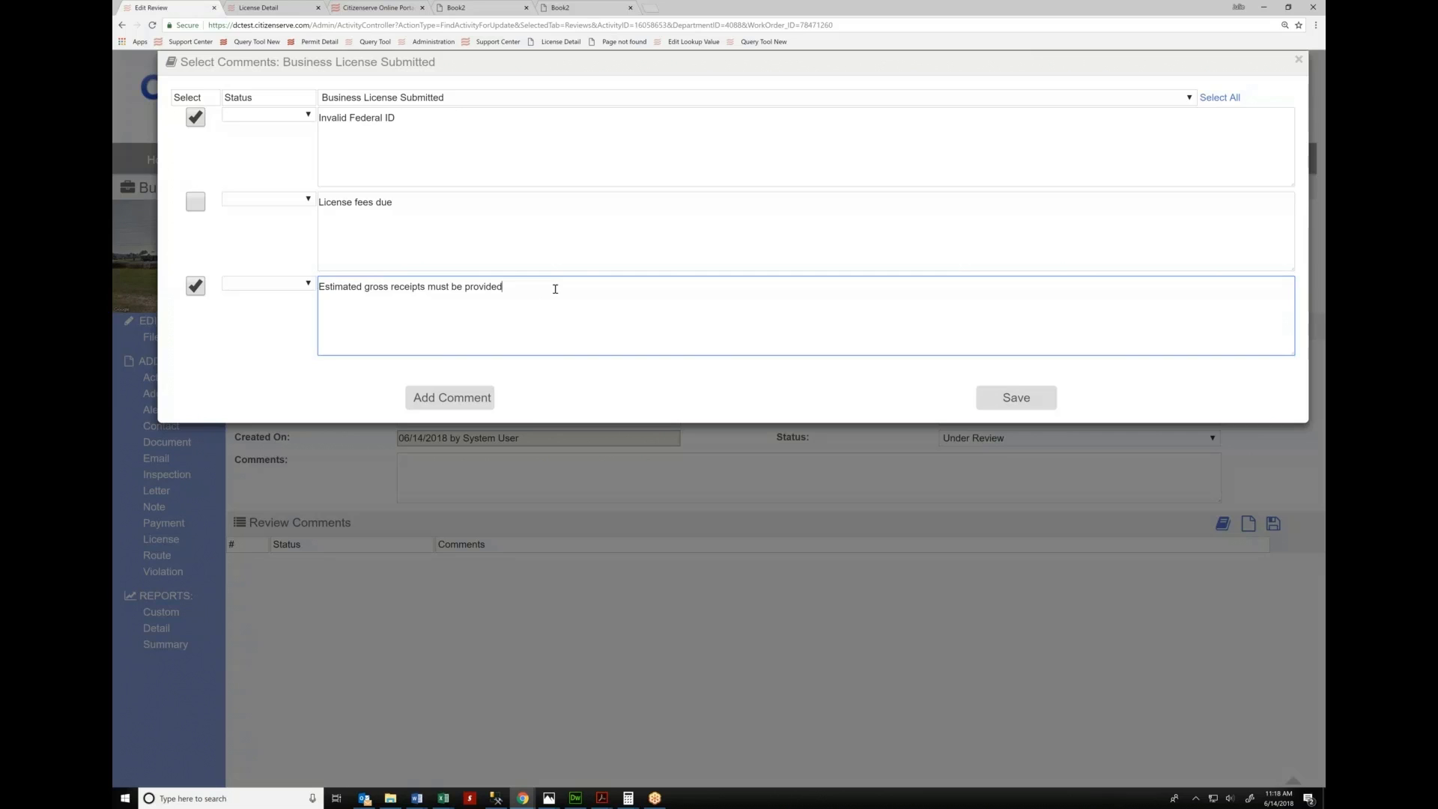
pyautogui.write(';lksjd;lksdfja;dlk.fj')
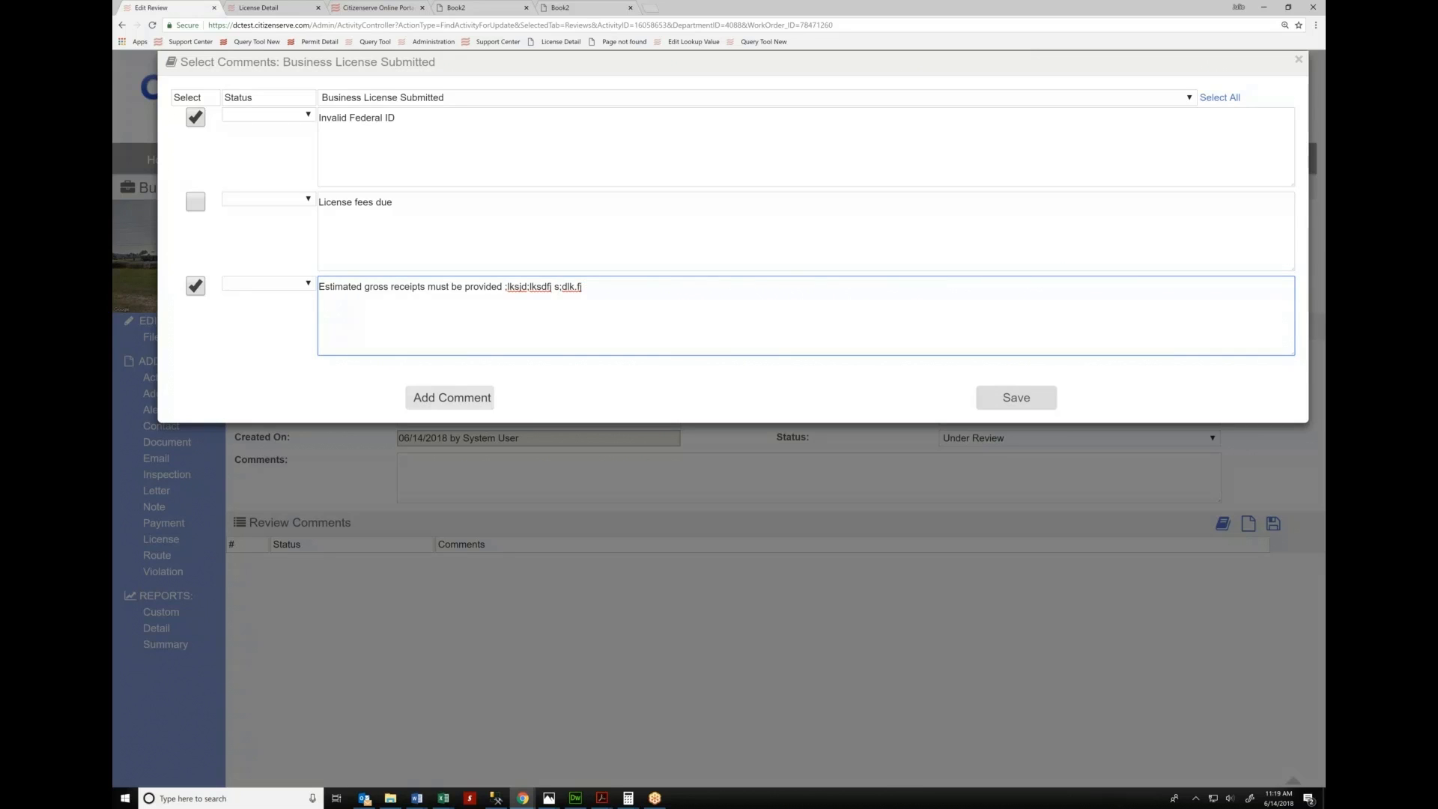
# Add a new comment reading 'and another thing.'
pyautogui.click(469, 407)
pyautogui.click(326, 391)
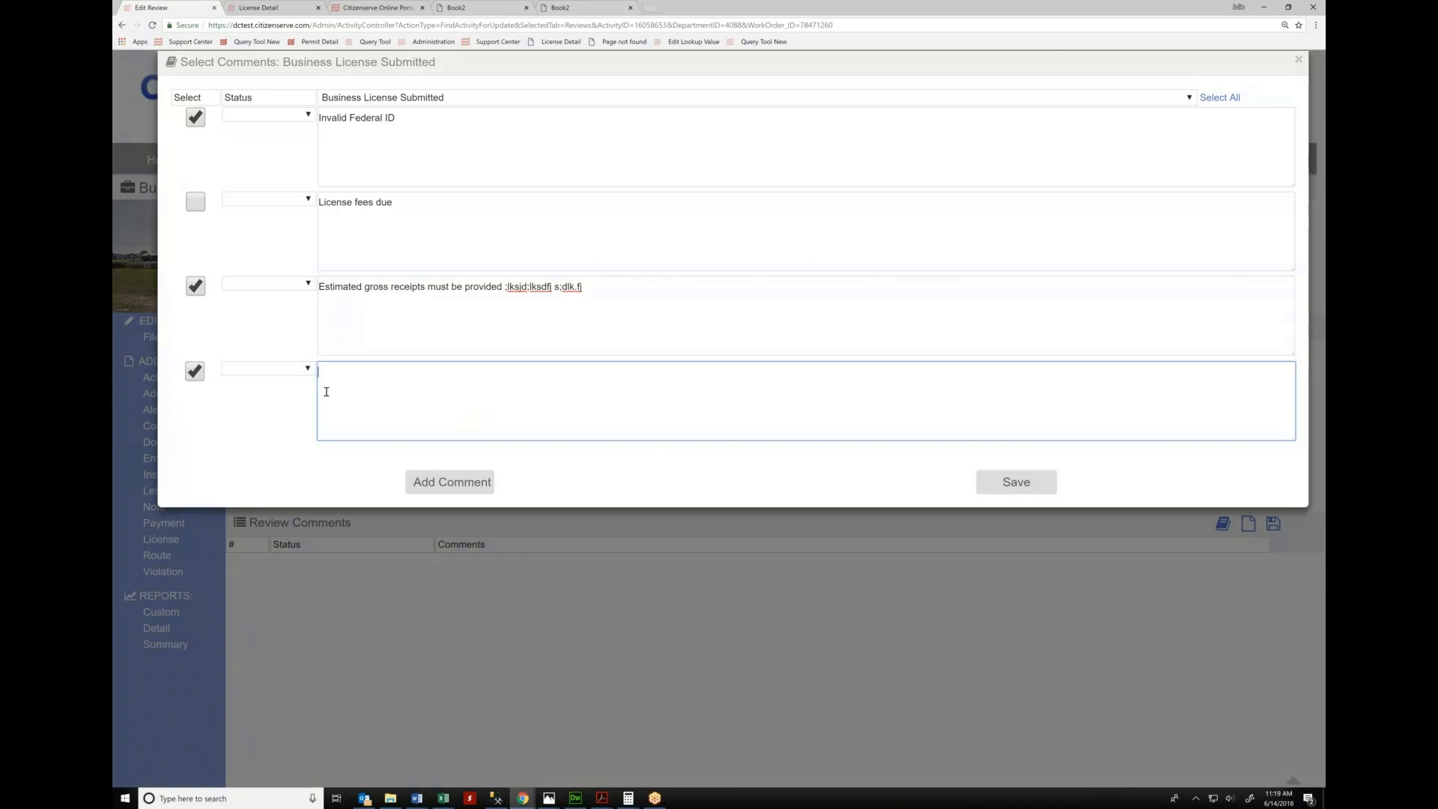
pyautogui.write('and another thing.')
# Close the Comments dialog and return to the home dashboard of today's tasks
pyautogui.click(566, 637)
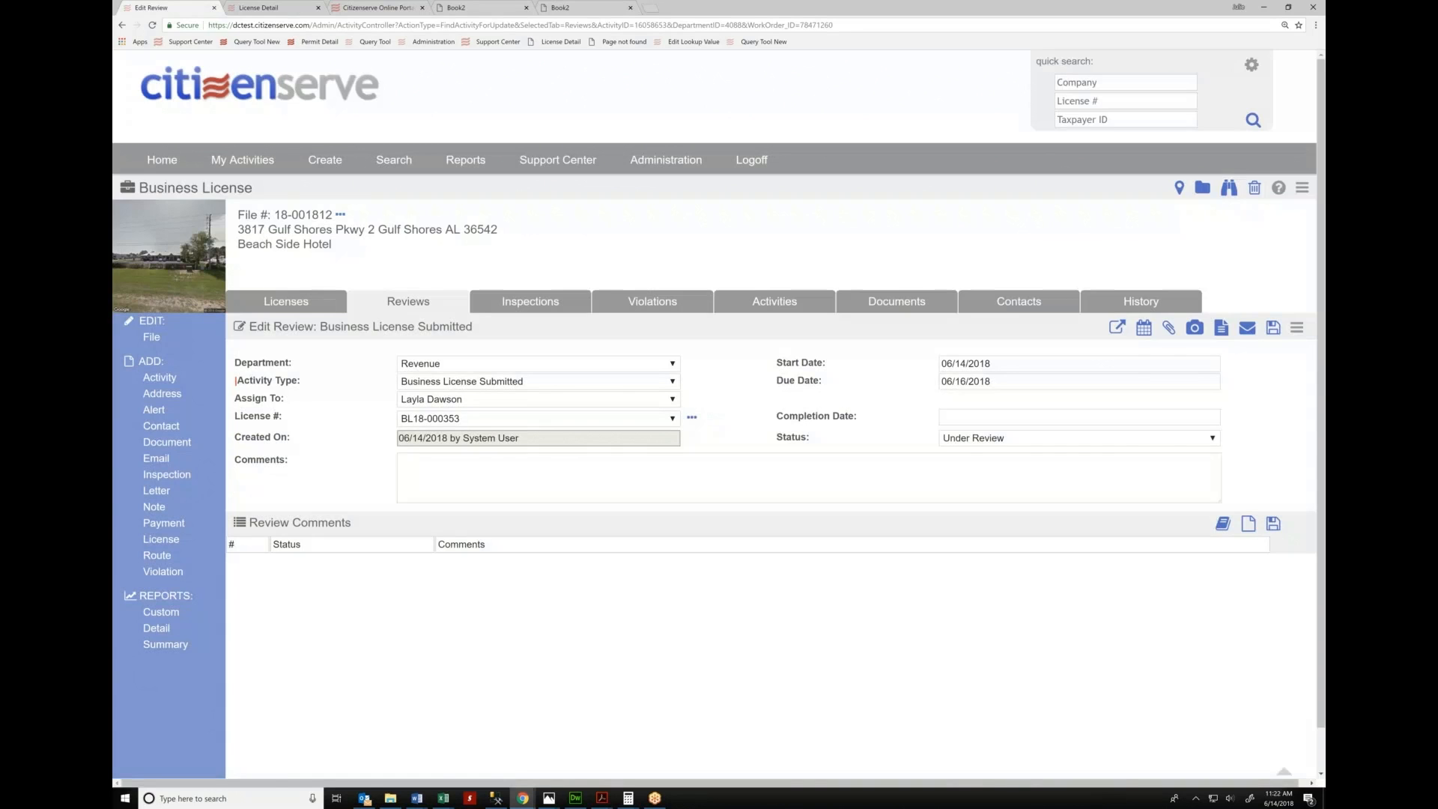
pyautogui.click(282, 95)
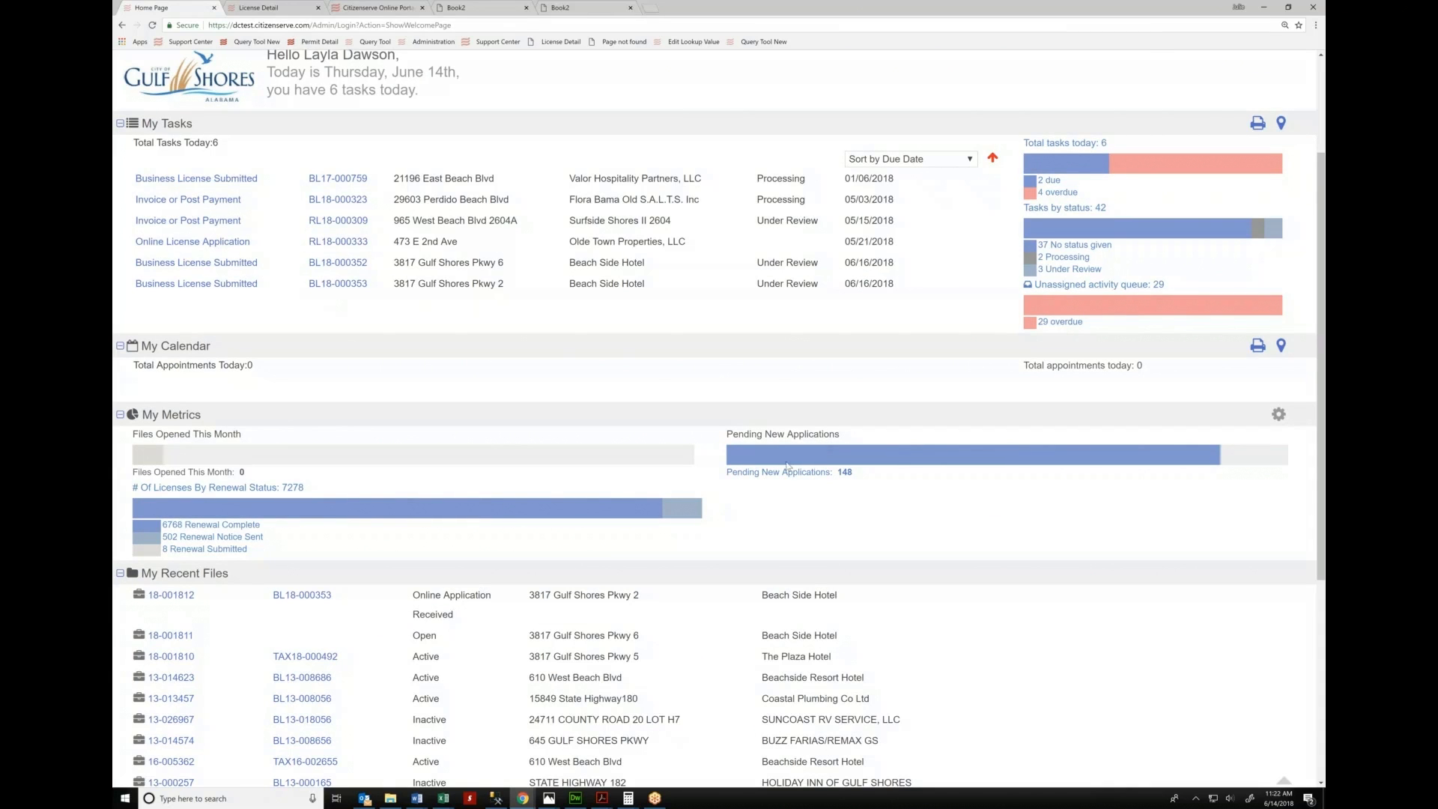
# Add a Pending License Reviews metric with period This Year and scope All, and save
pyautogui.click(1278, 415)
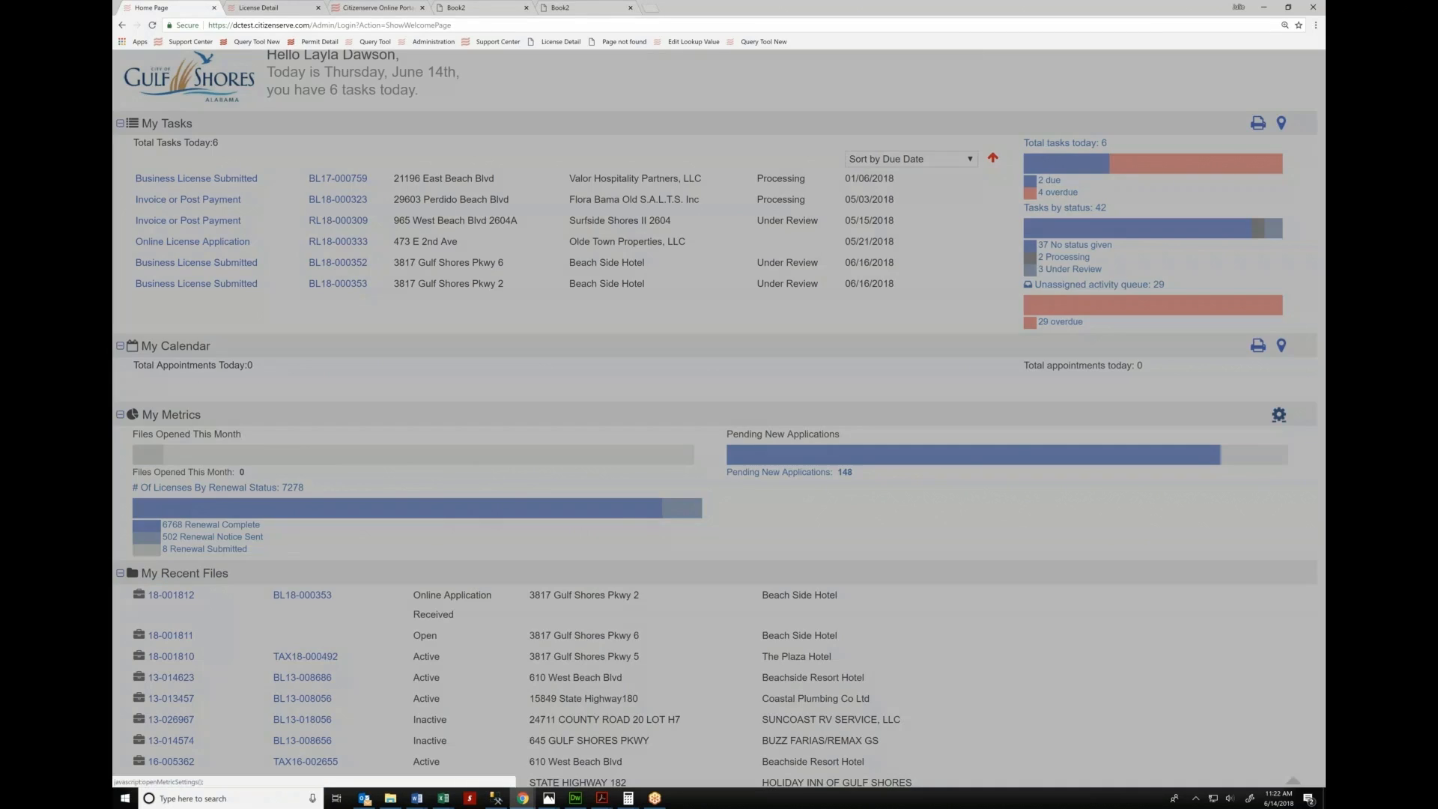
pyautogui.scroll(-2, 887, 218)
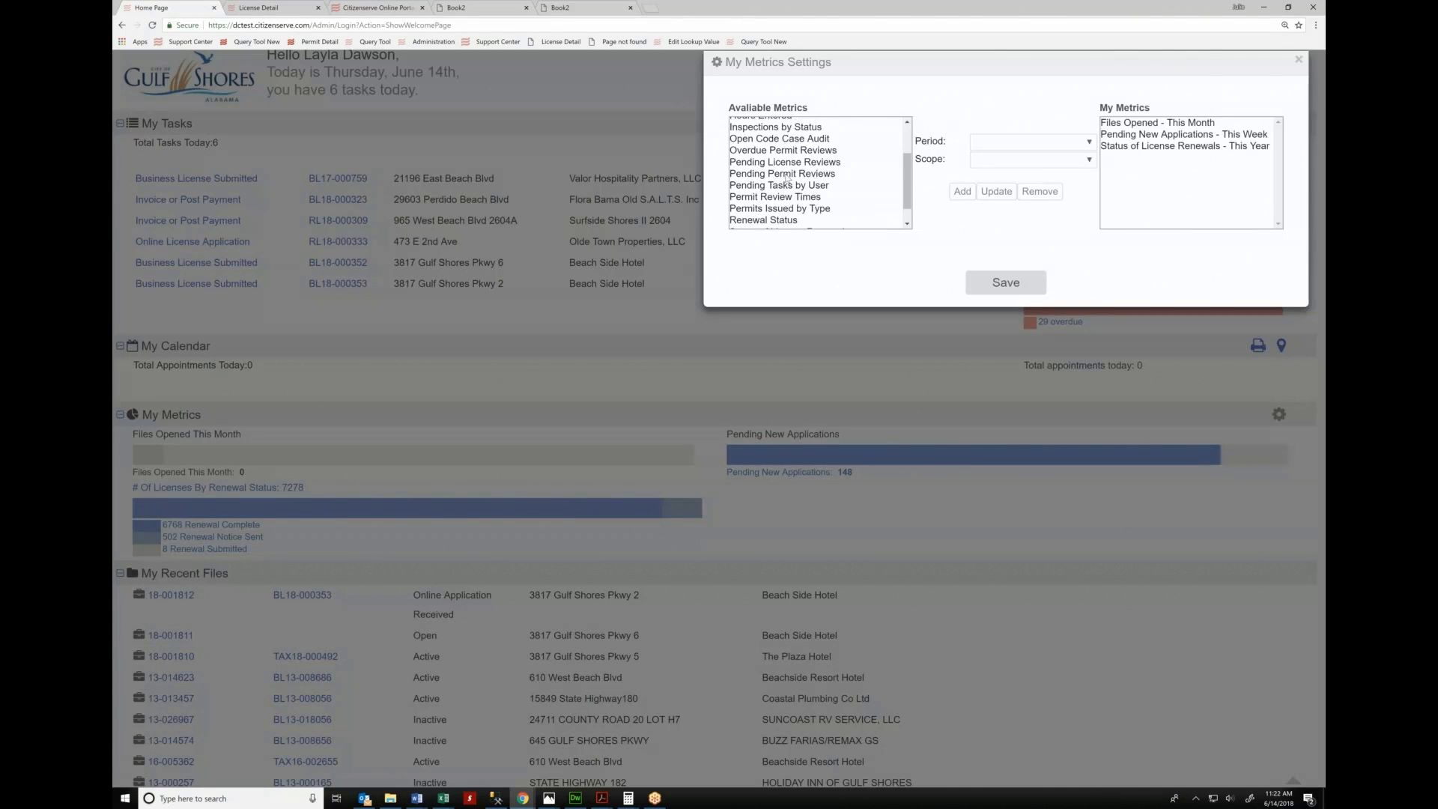
pyautogui.click(815, 164)
pyautogui.click(992, 155)
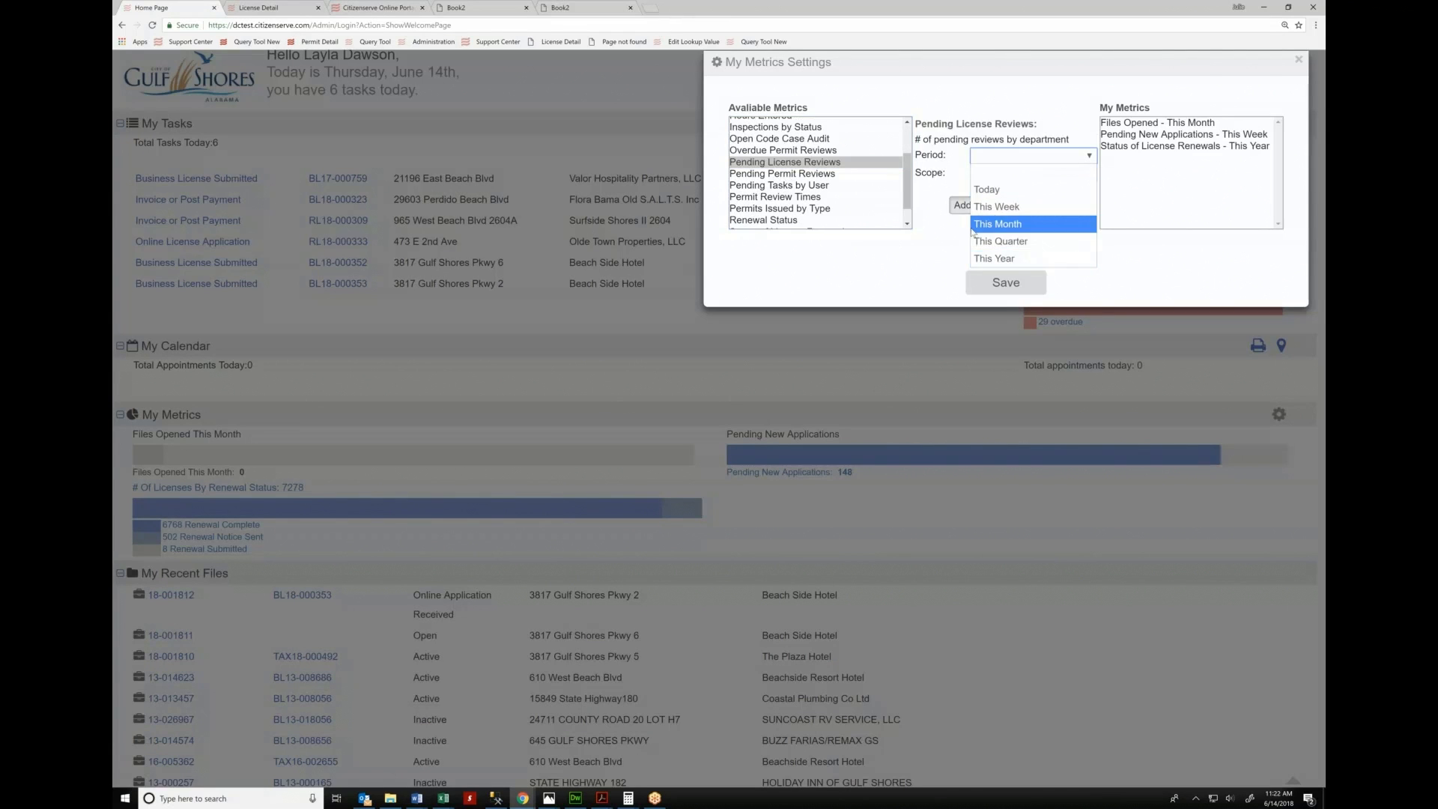
pyautogui.click(980, 259)
pyautogui.click(1020, 174)
pyautogui.click(982, 244)
pyautogui.click(962, 205)
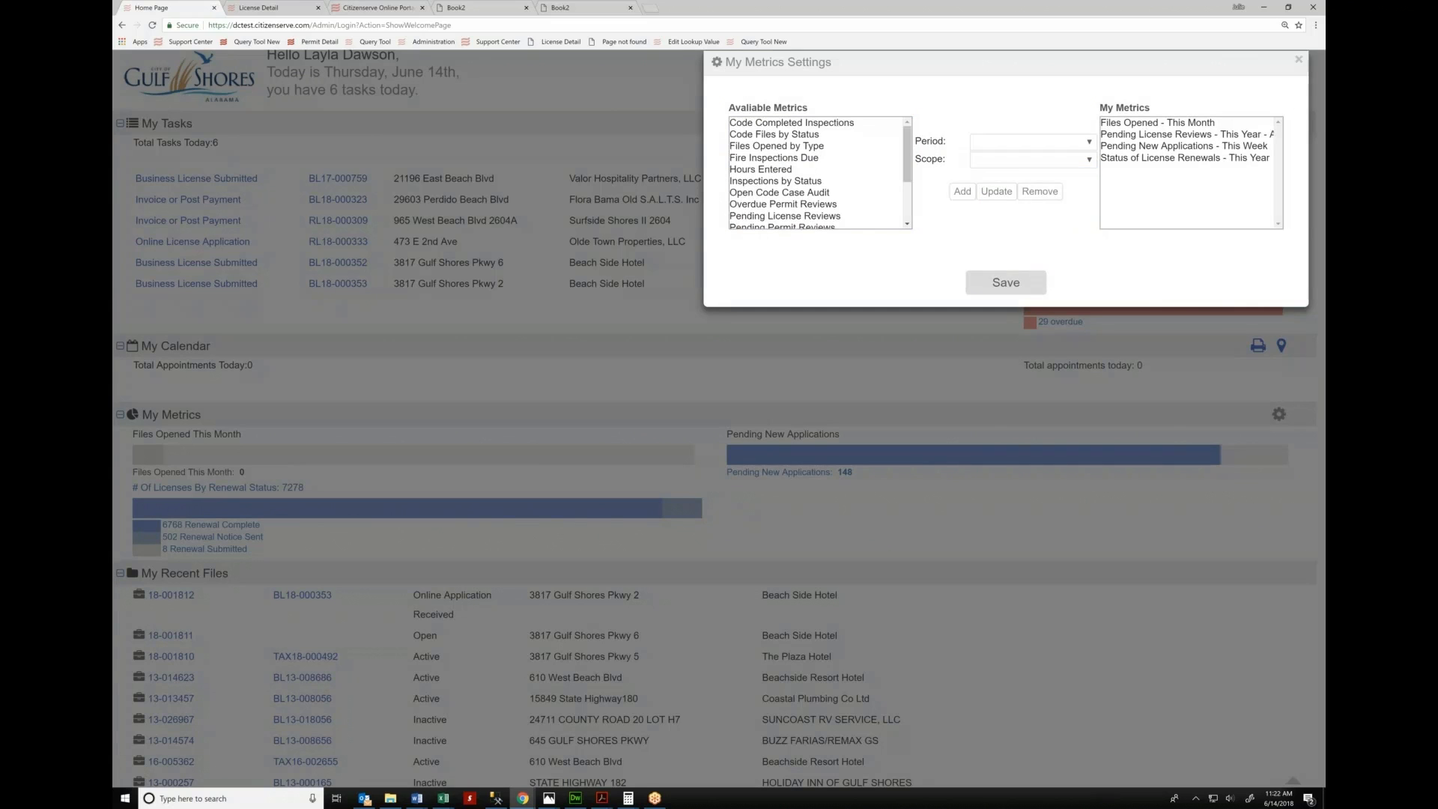
pyautogui.click(1006, 282)
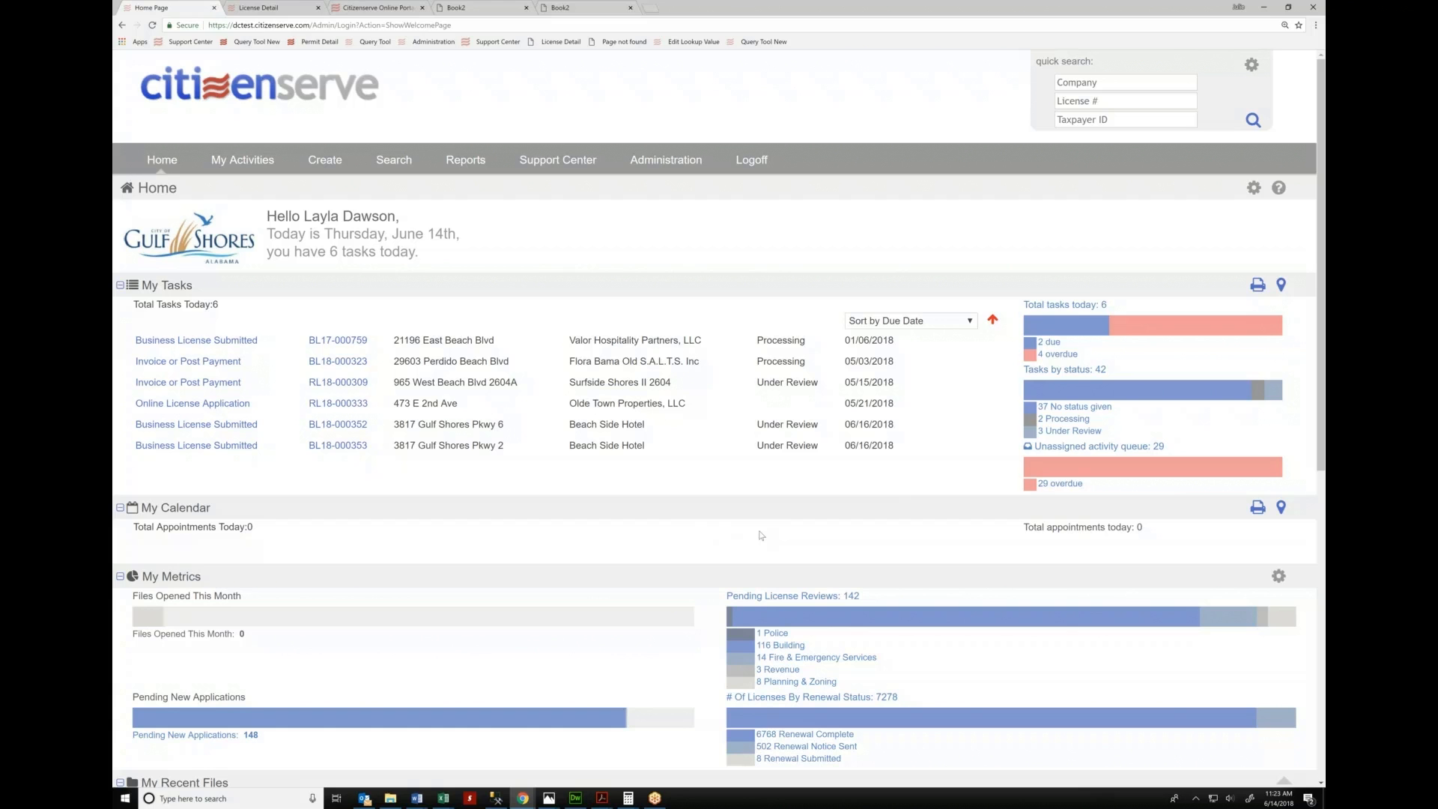
pyautogui.scroll(-2, 763, 536)
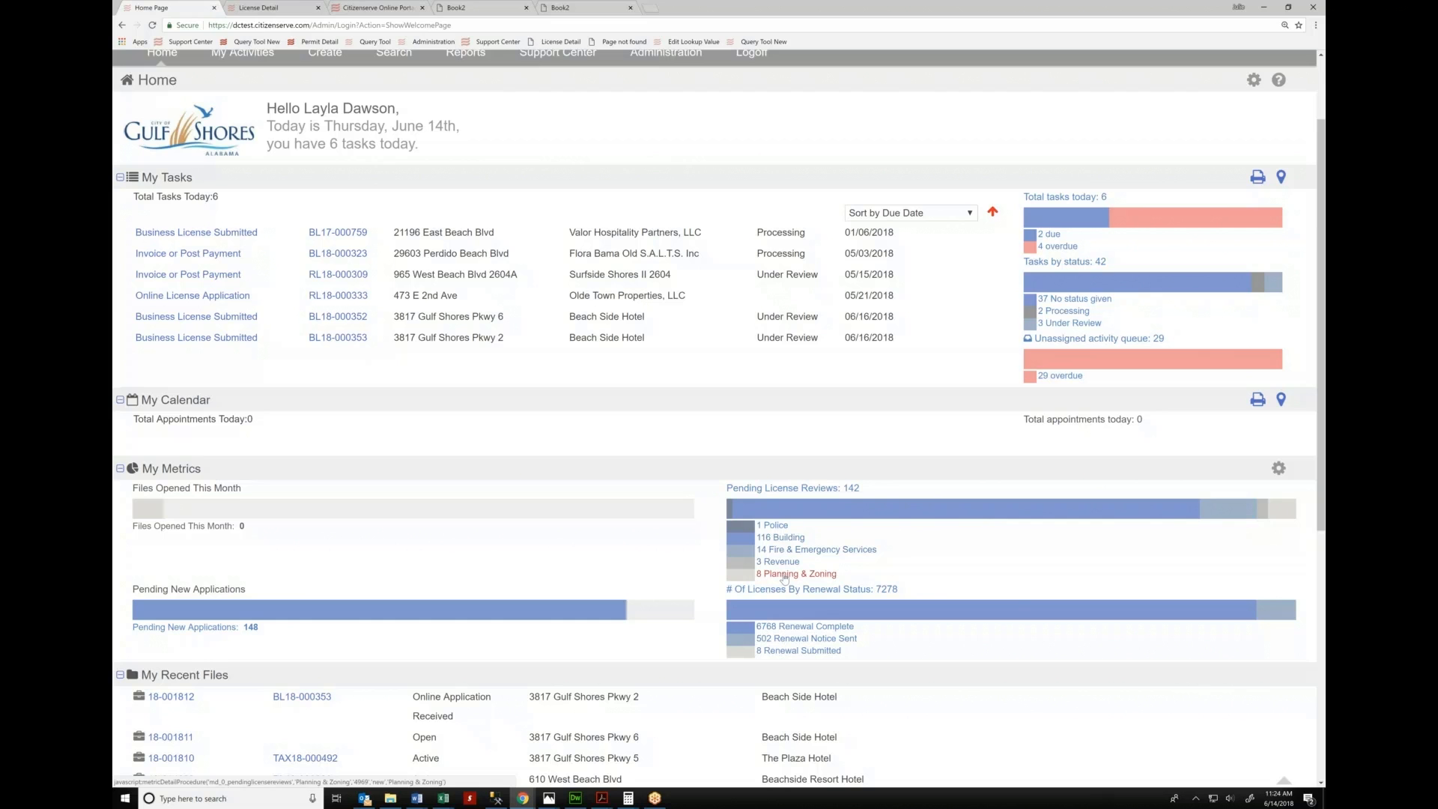
# Check the empty Planning & Zoning list, then list the 3 pending Revenue reviews
pyautogui.click(790, 574)
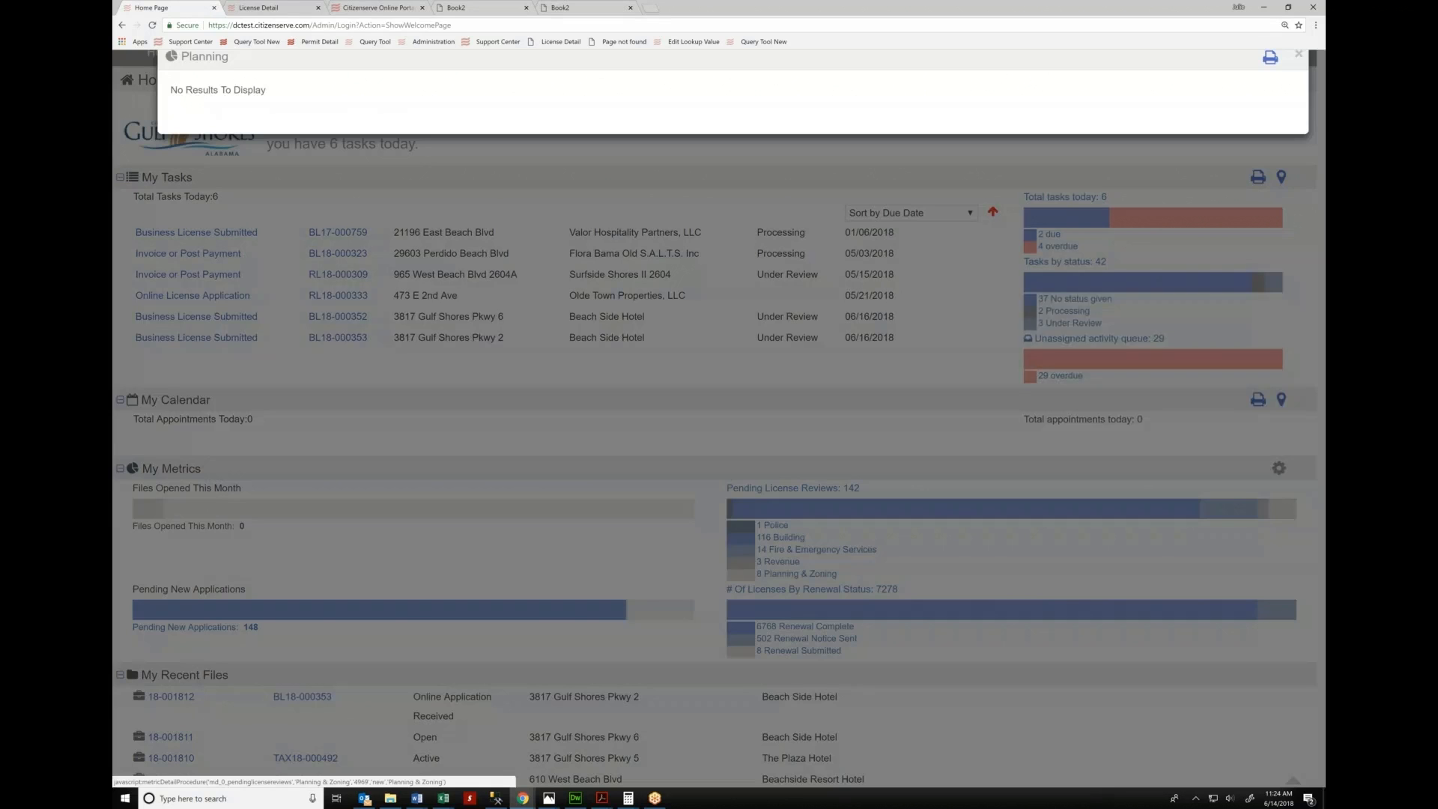
pyautogui.click(840, 555)
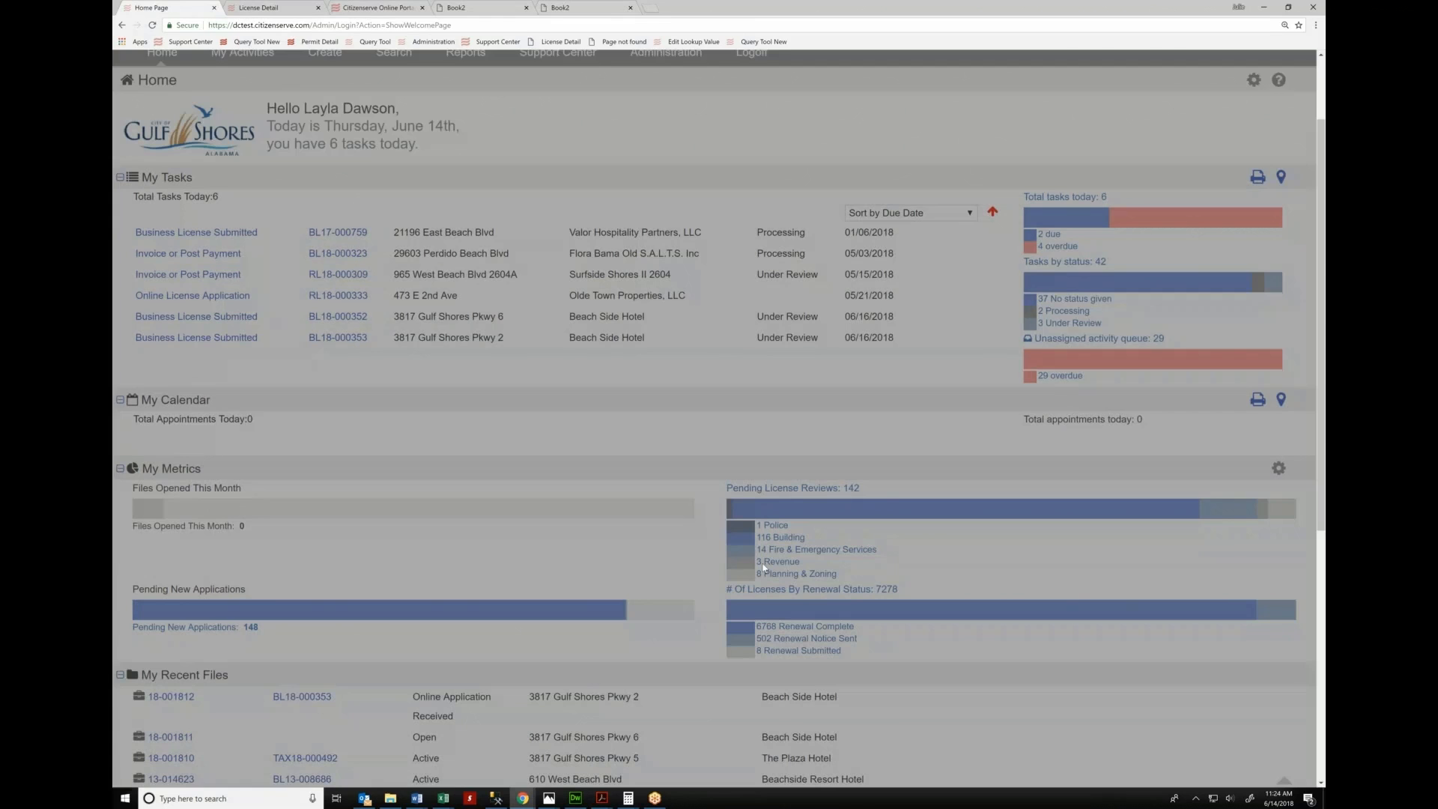
pyautogui.click(782, 562)
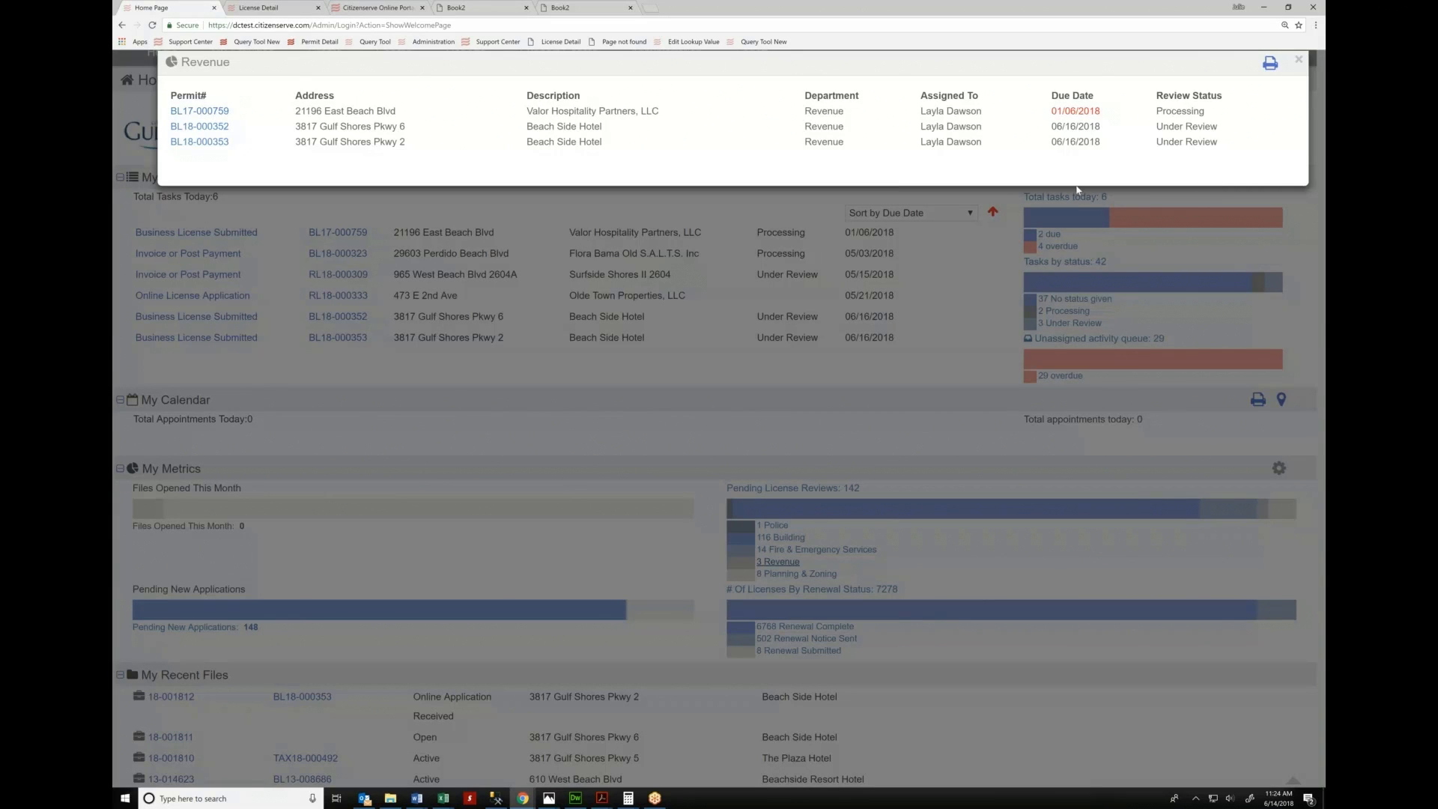
pyautogui.tripleClick(1071, 111)
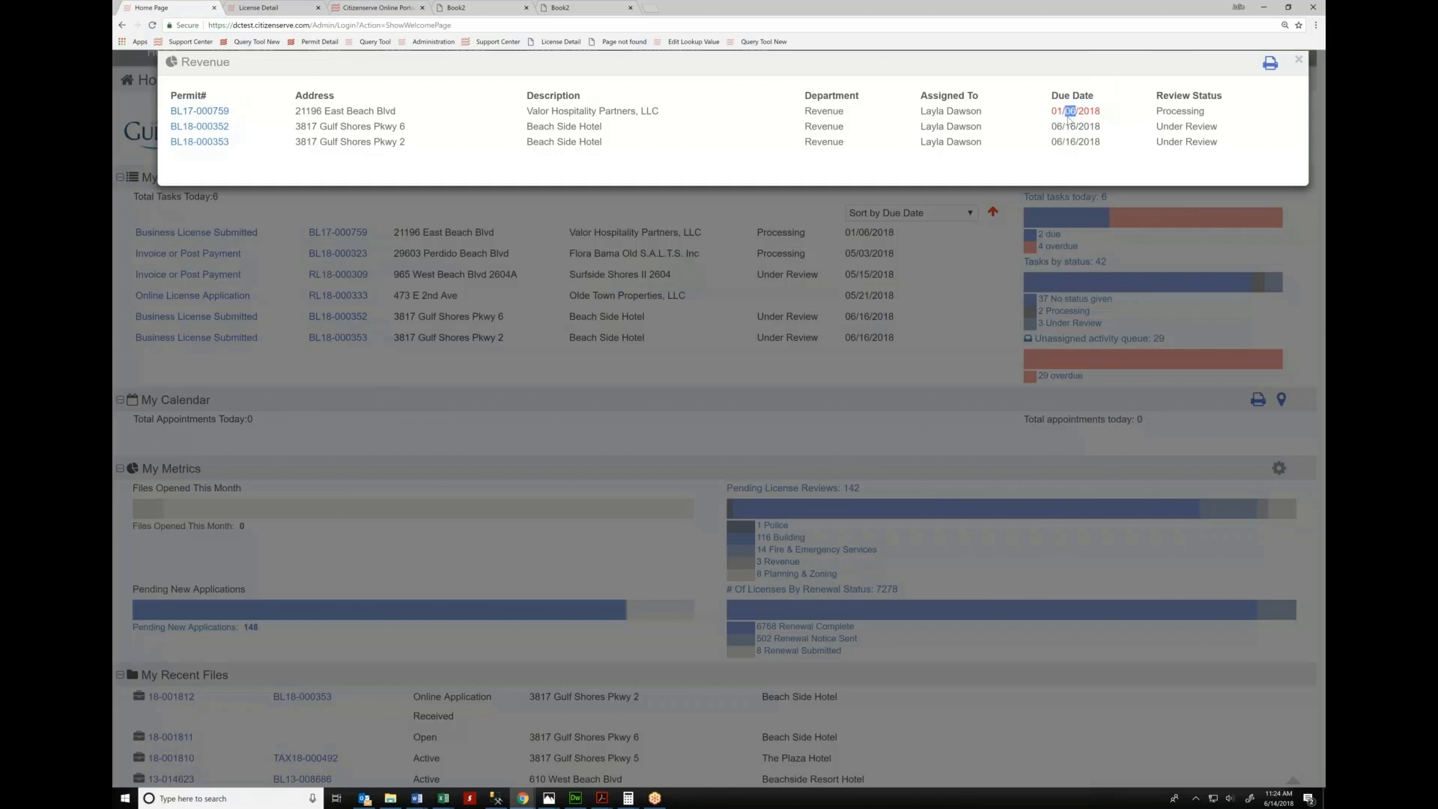
pyautogui.click(1030, 135)
# Open BL18-000353's review and add the Invalid Federal ID and License fees due comments
pyautogui.click(422, 385)
pyautogui.click(245, 344)
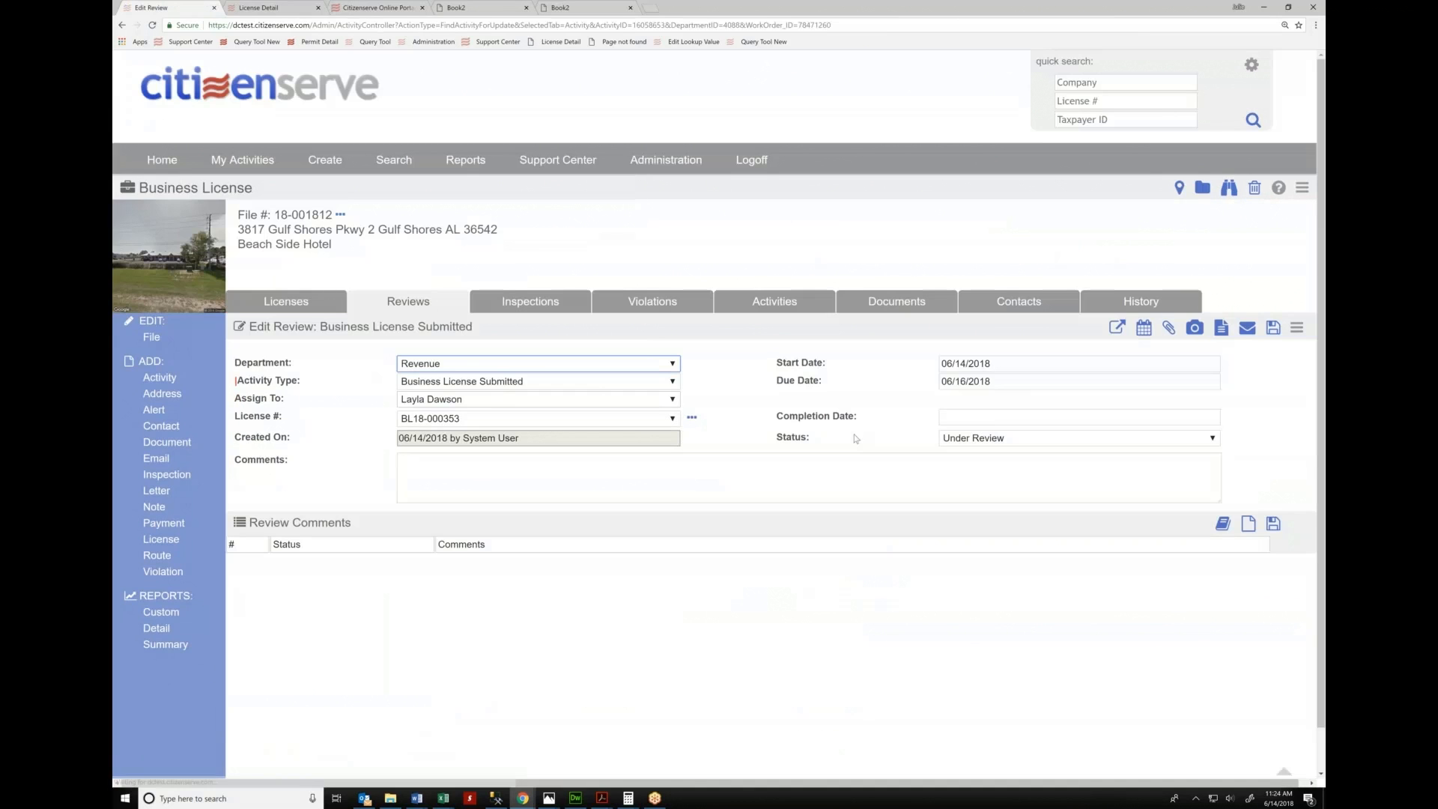
pyautogui.click(1223, 524)
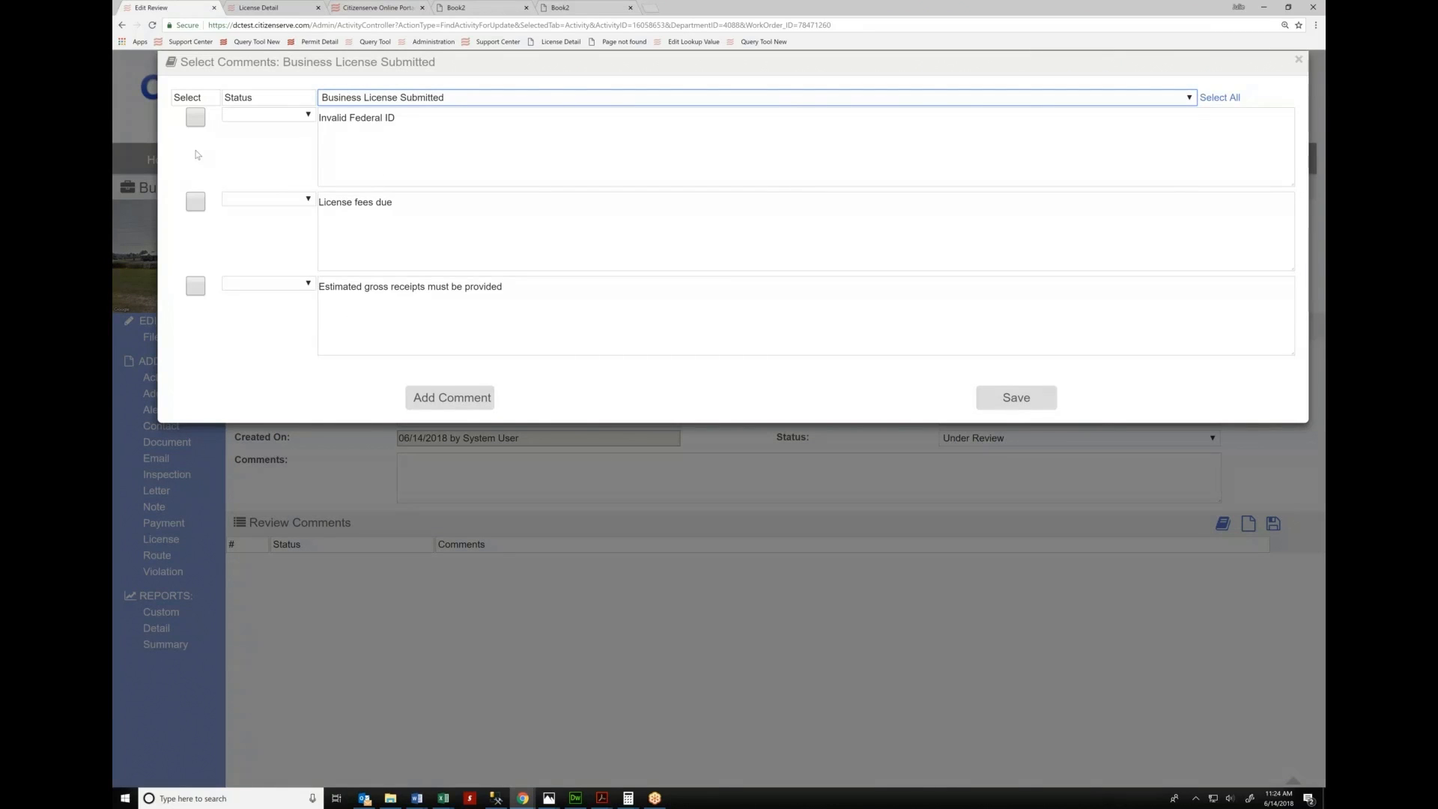
pyautogui.click(195, 118)
pyautogui.click(198, 202)
pyautogui.click(1007, 390)
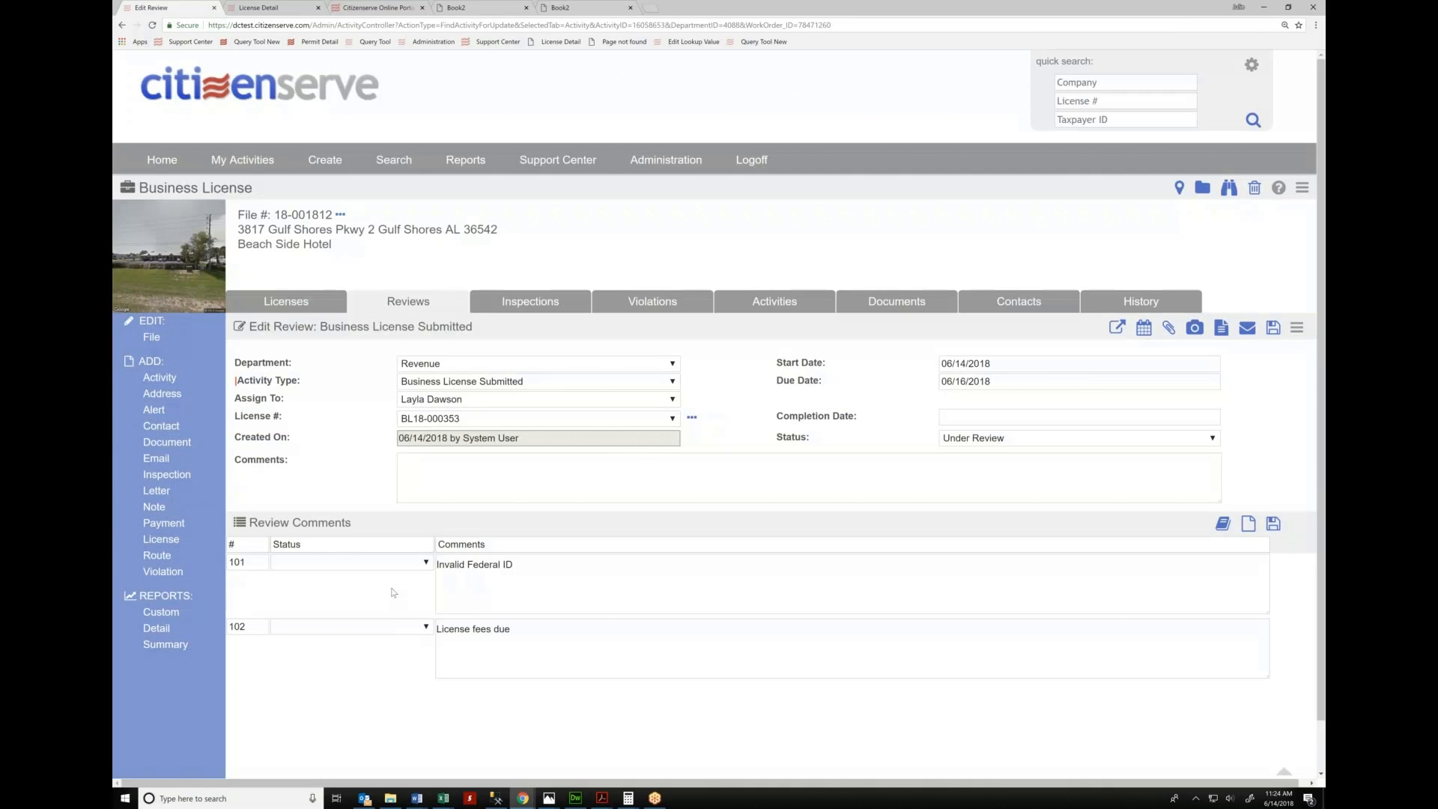
# Set the review status to Resubmittal Required
pyautogui.click(973, 416)
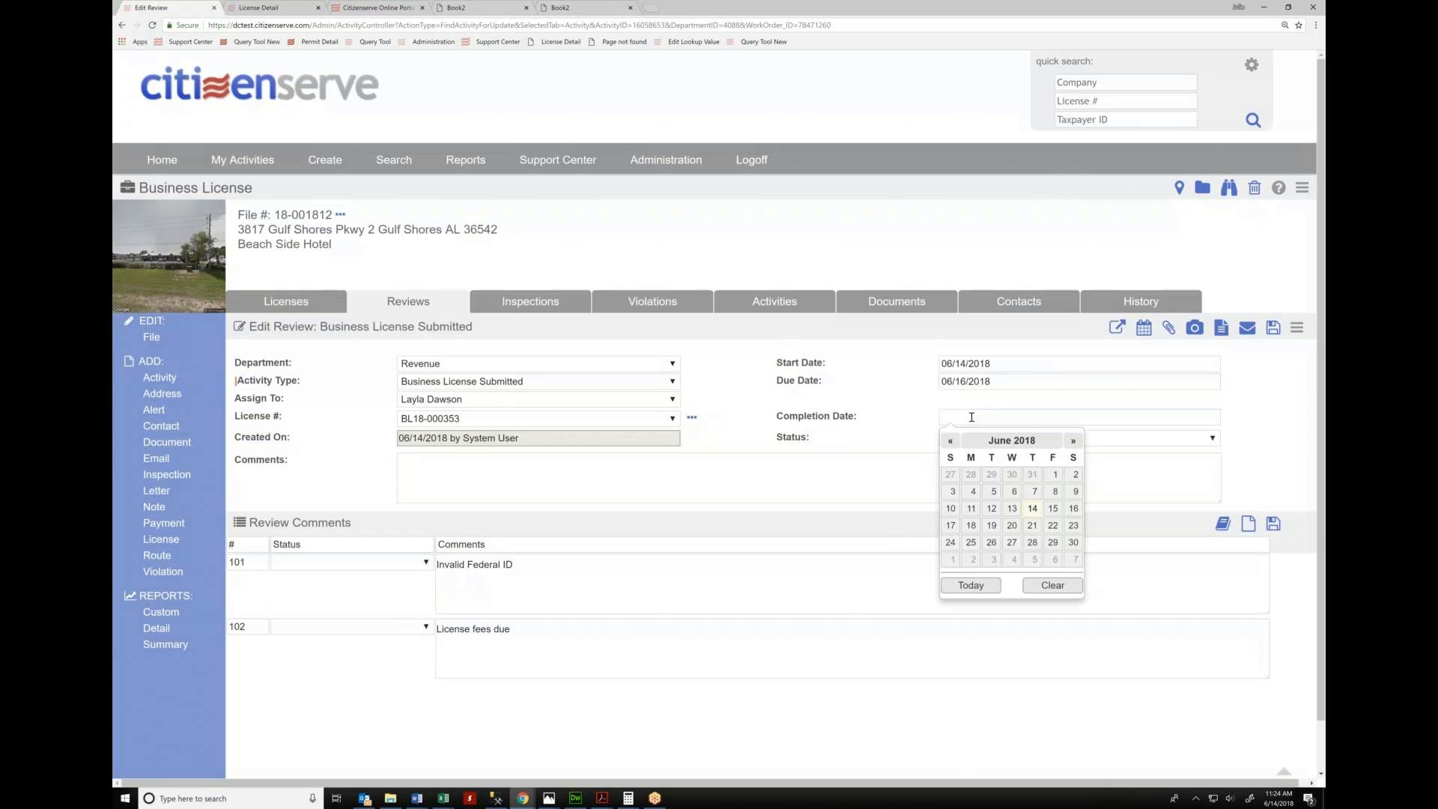
pyautogui.click(966, 442)
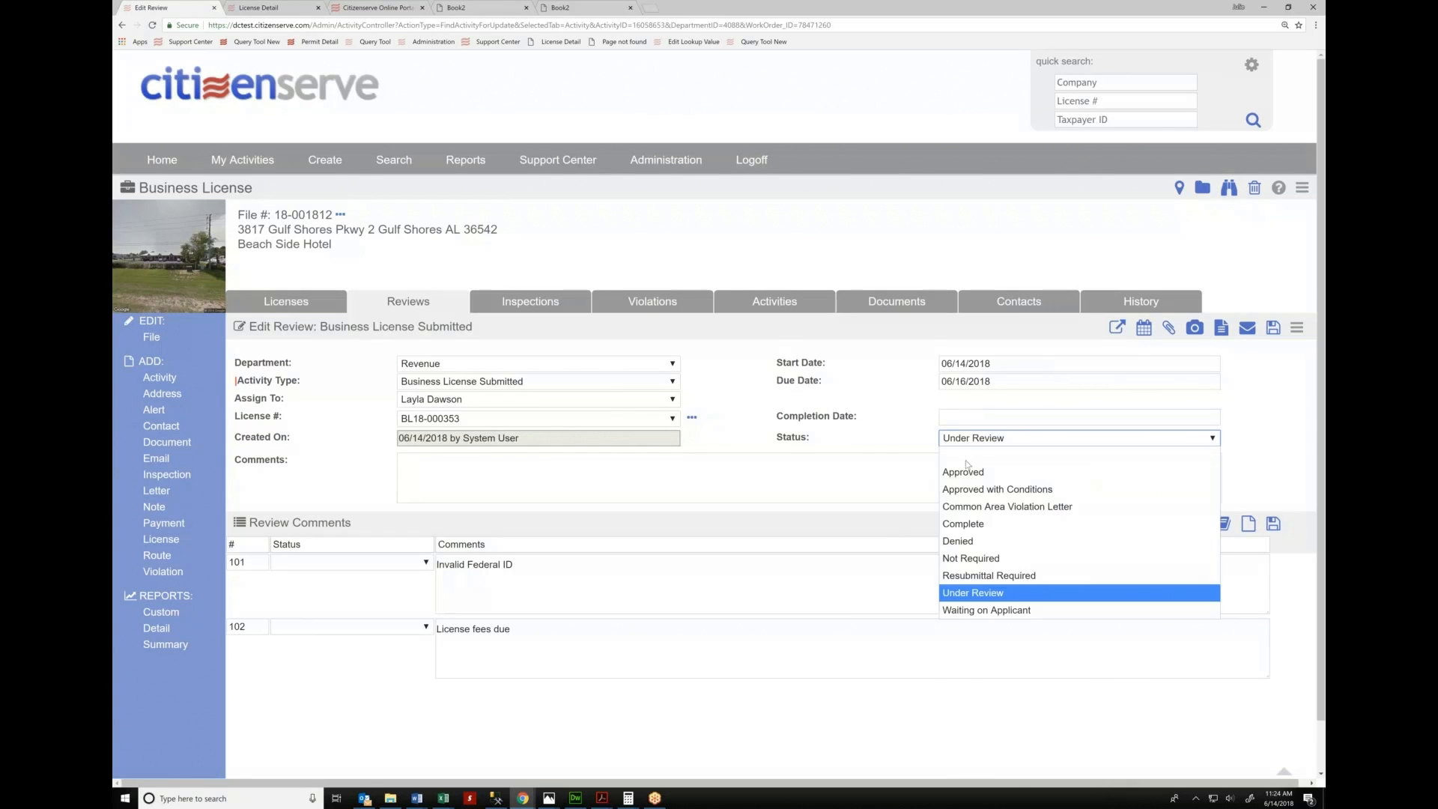
pyautogui.click(966, 577)
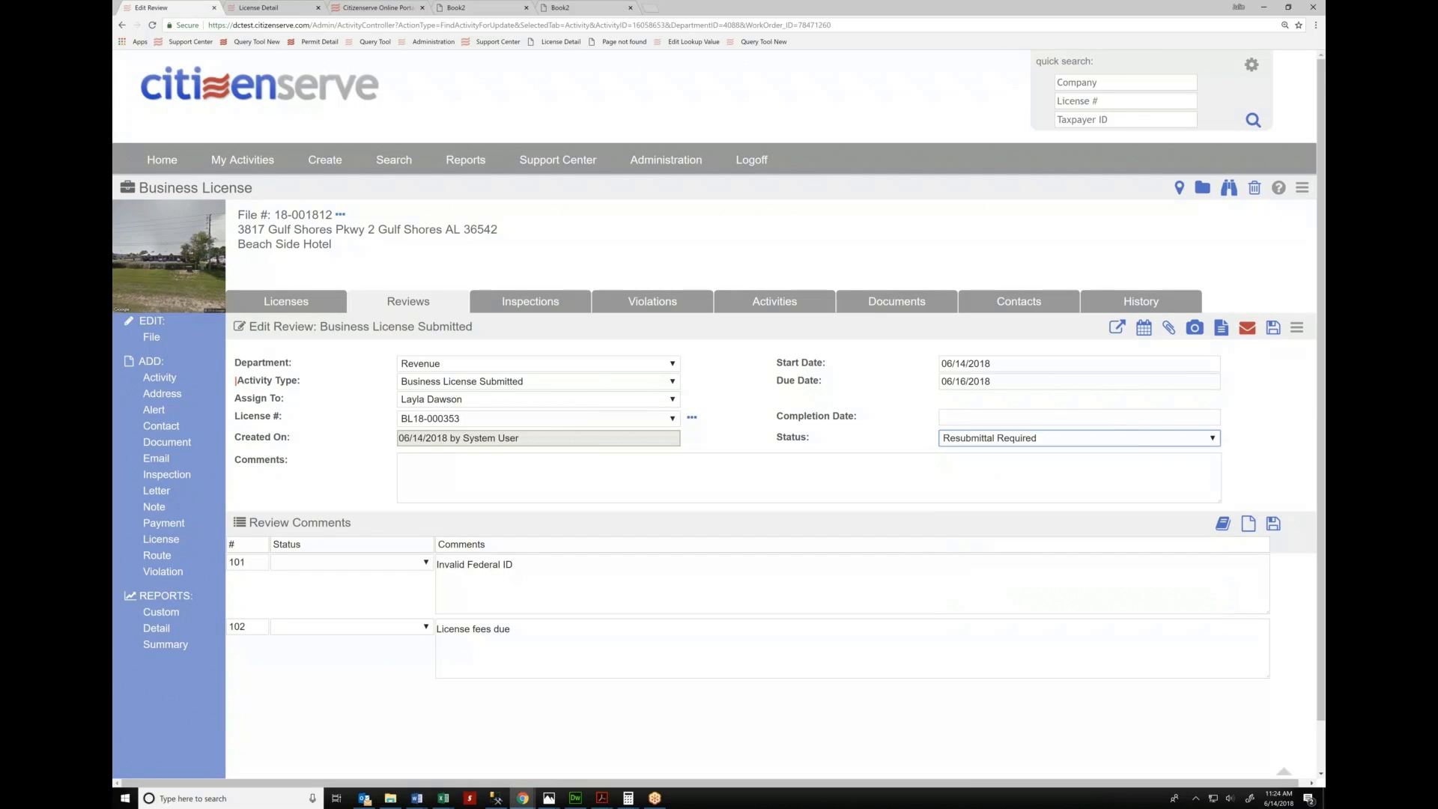
pyautogui.click(1247, 330)
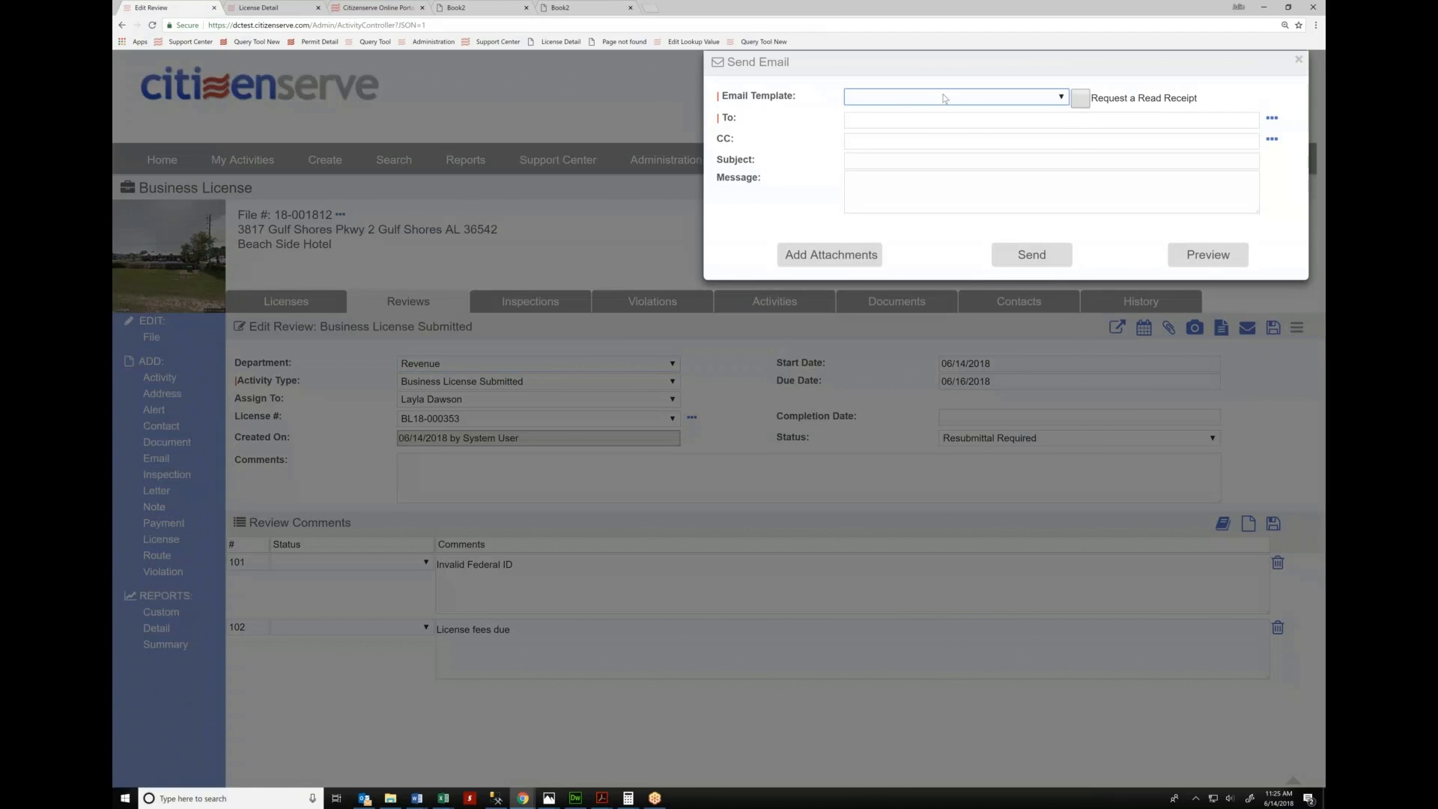
# Email the applicant the Incomplete Application Notice template, previewing the listed missing items before sending
pyautogui.click(944, 98)
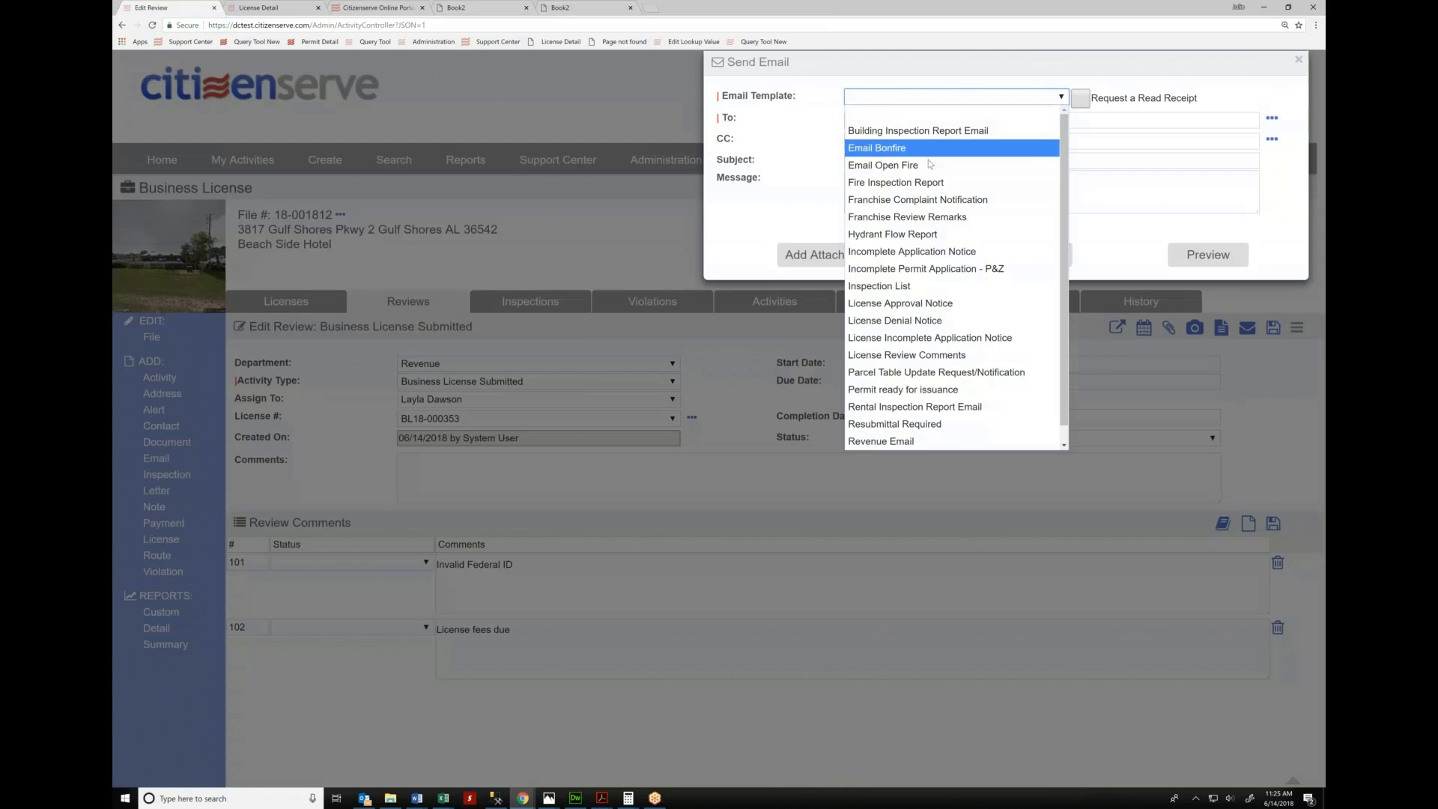
pyautogui.click(905, 253)
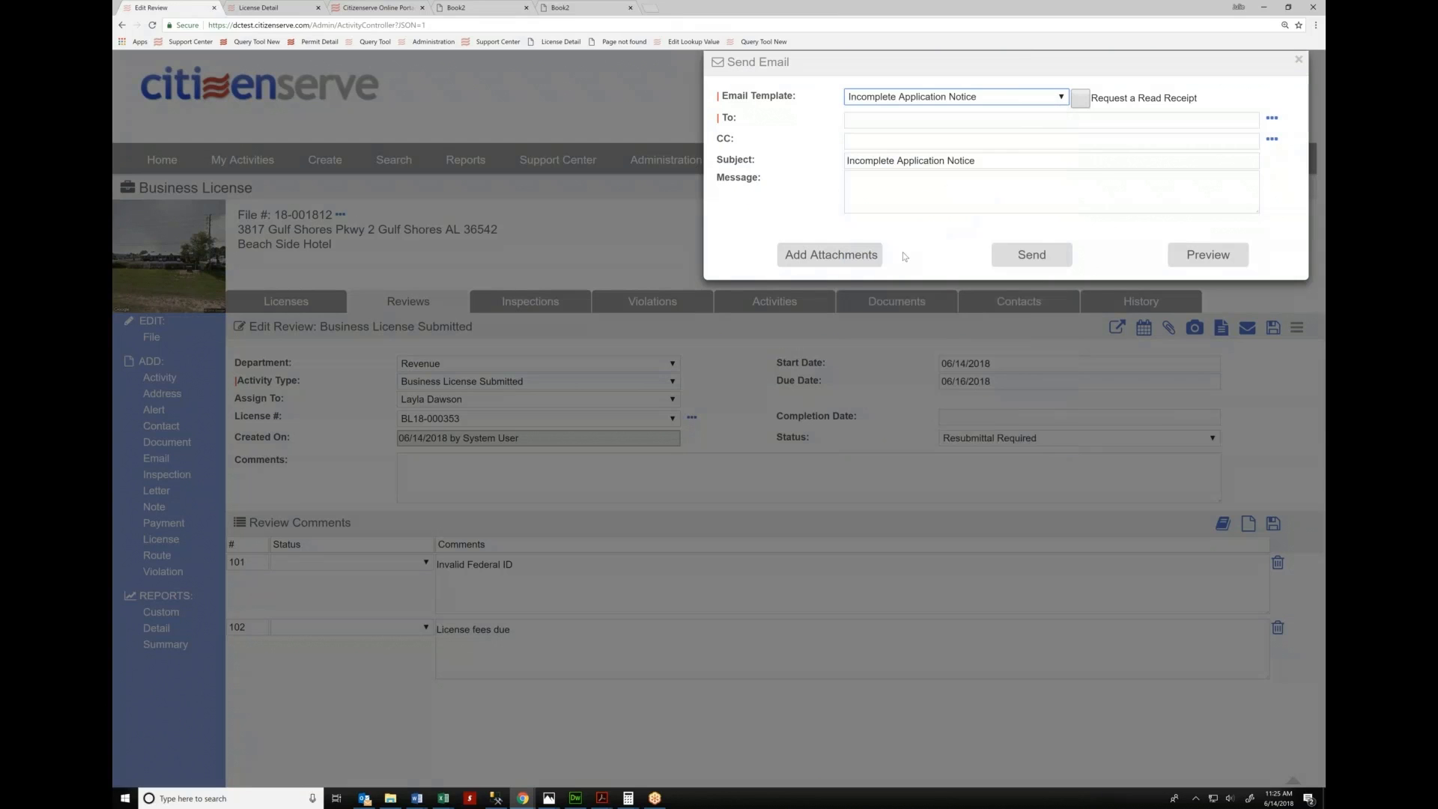
pyautogui.click(1272, 121)
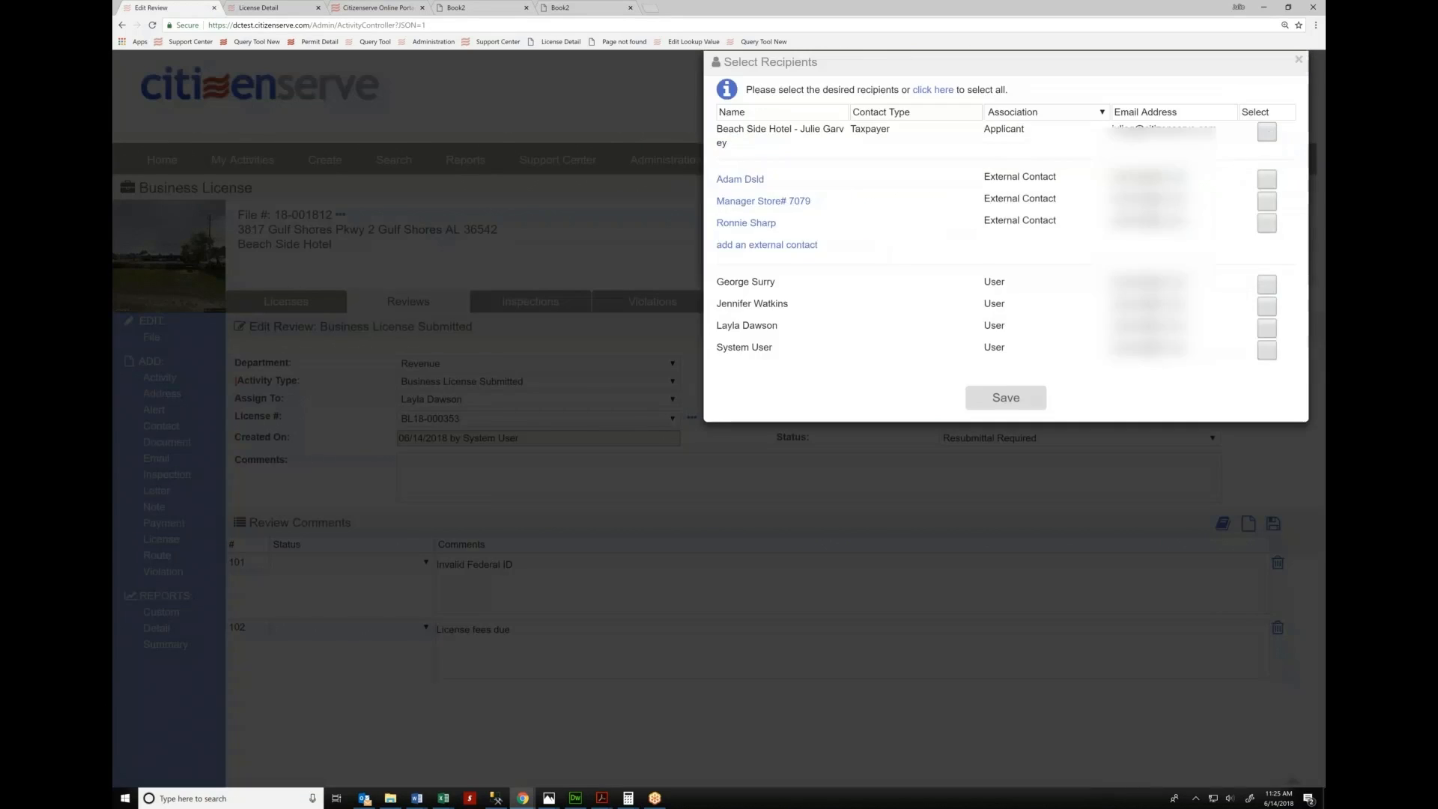
pyautogui.click(1266, 133)
pyautogui.click(1006, 397)
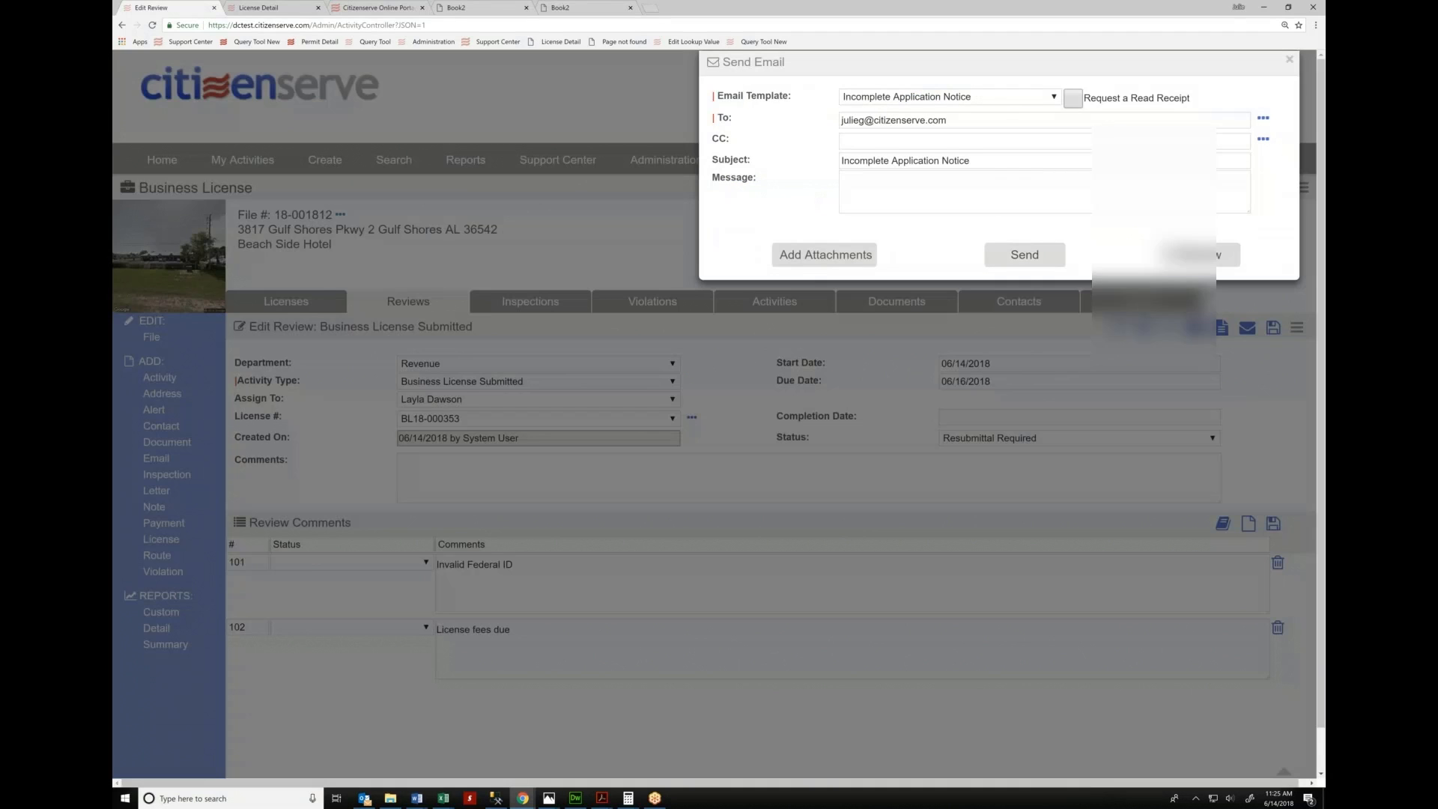
pyautogui.click(1199, 258)
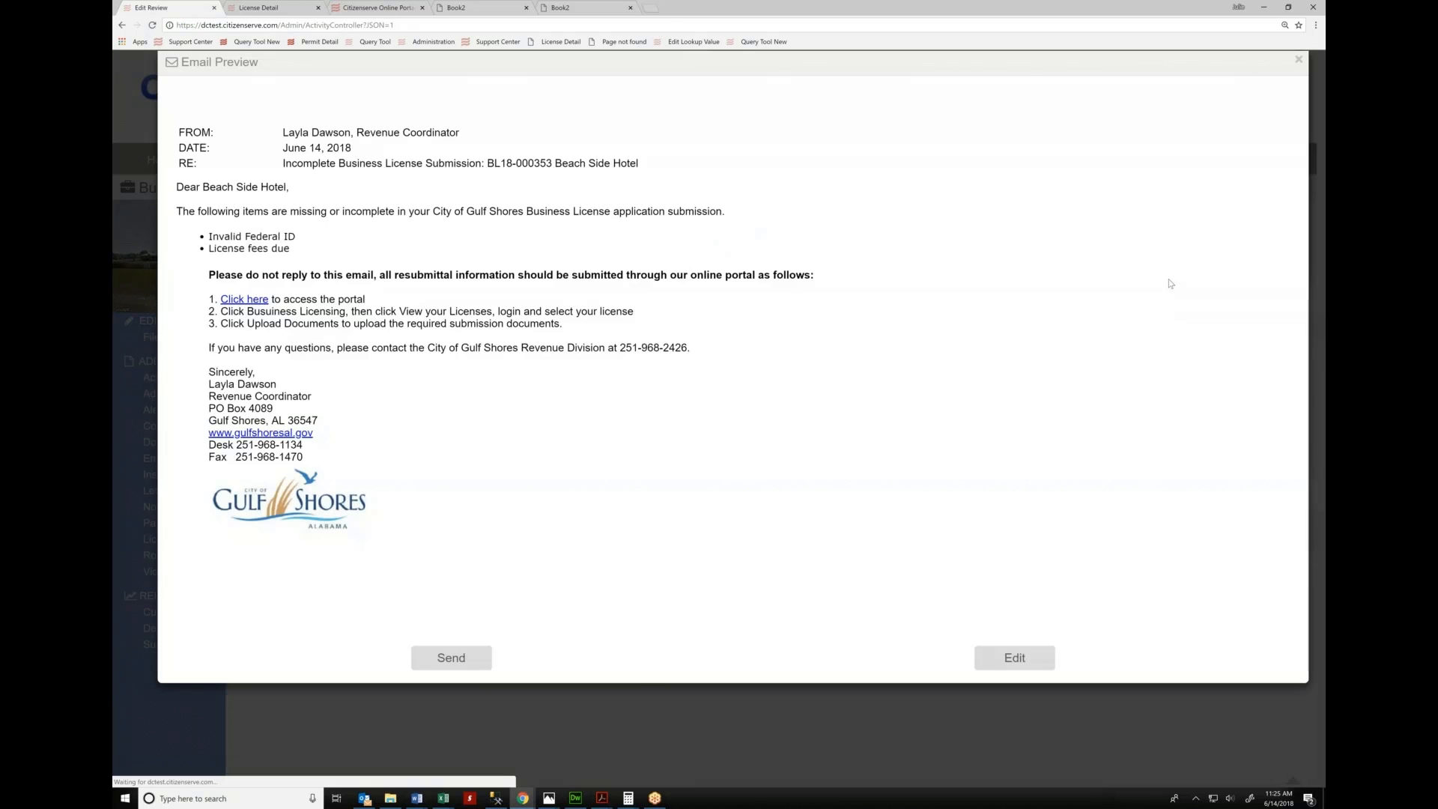
pyautogui.moveTo(209, 237); pyautogui.dragTo(289, 250)
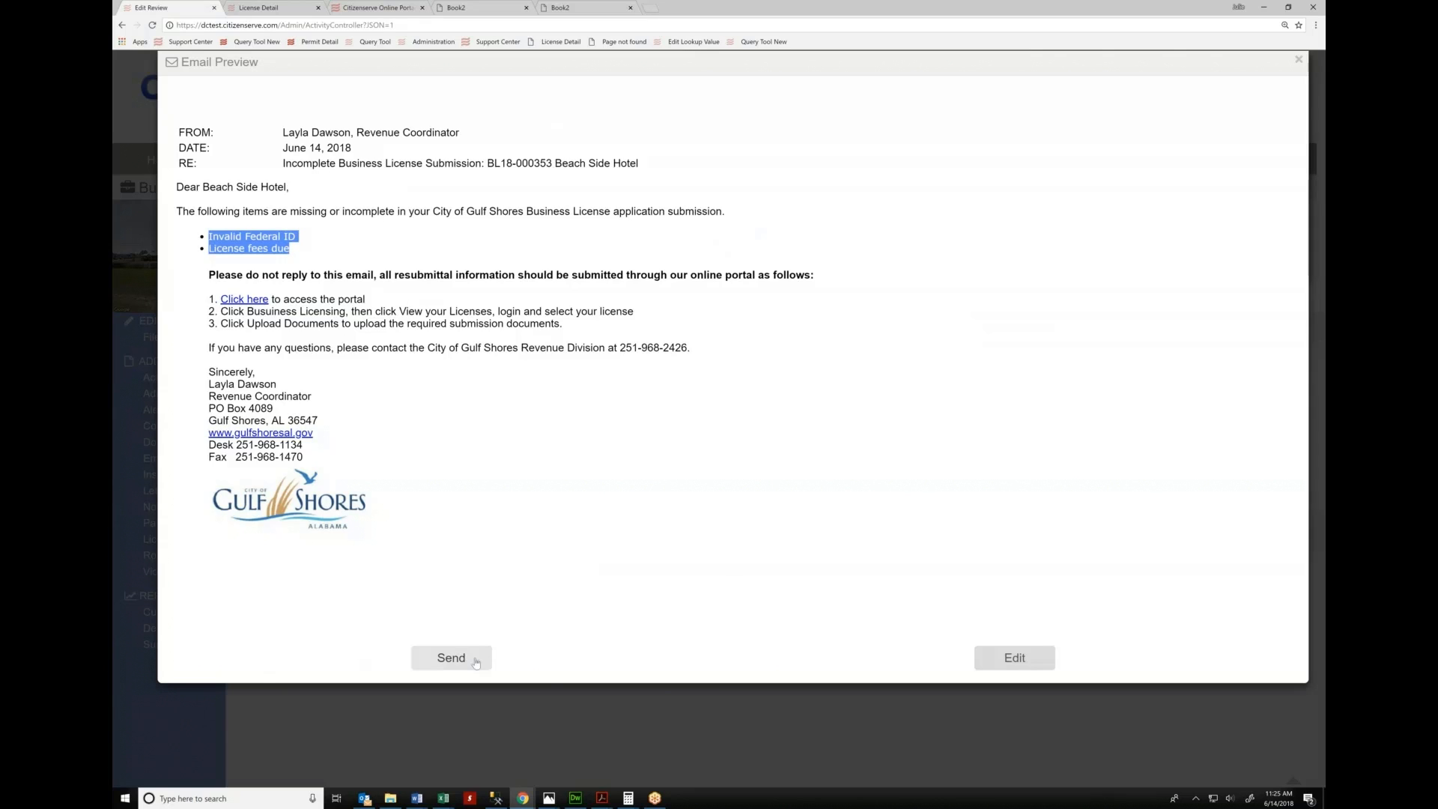
pyautogui.click(450, 658)
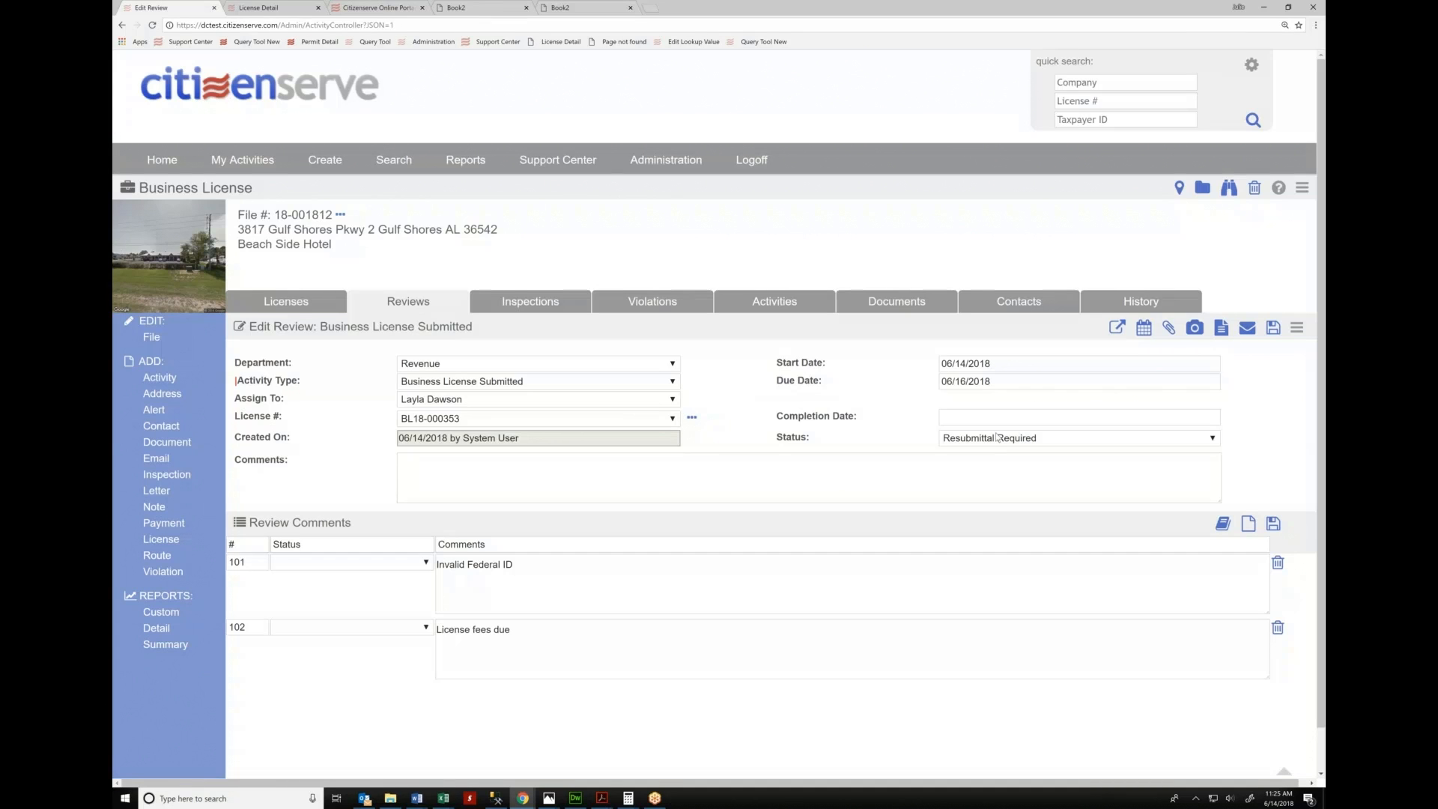
# Approve the Business License Submitted review with completion date 06/14/2018 and save it
pyautogui.click(994, 439)
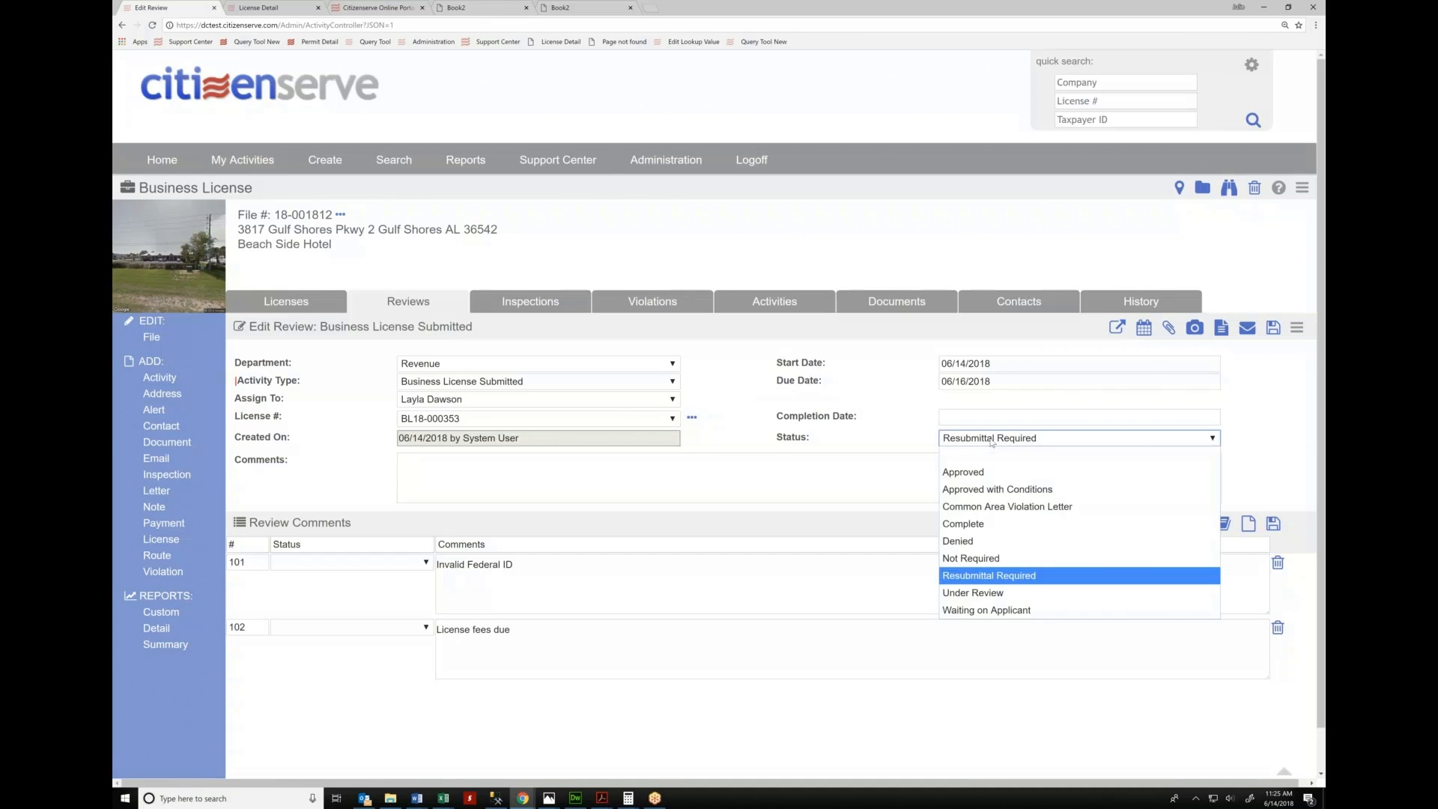
pyautogui.click(963, 472)
pyautogui.click(989, 417)
pyautogui.click(1032, 509)
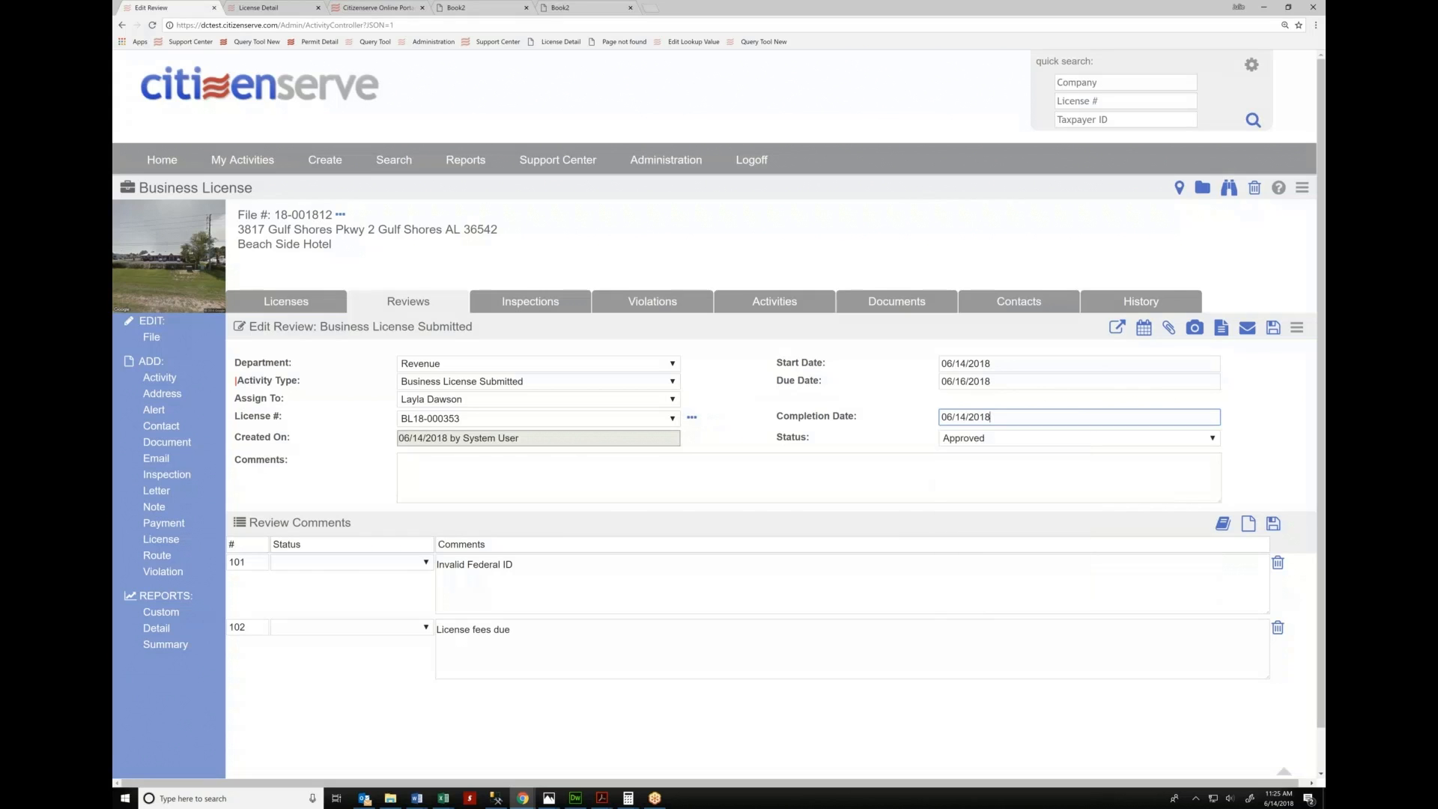
pyautogui.click(1274, 329)
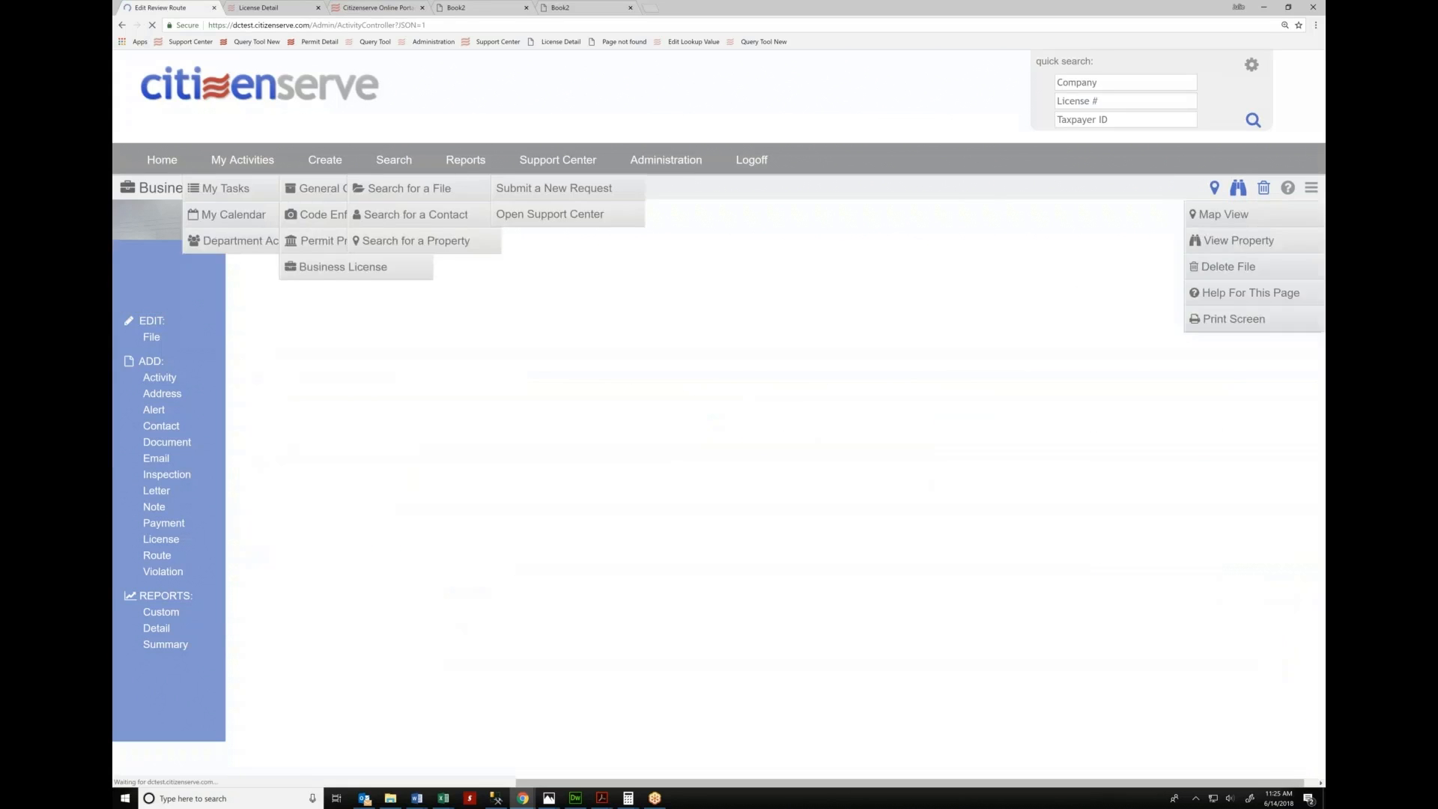
# Highlight the 06/28/2018 Fire & Emergency due date, then return to the file's licenses
pyautogui.scroll(-1, 780, 516)
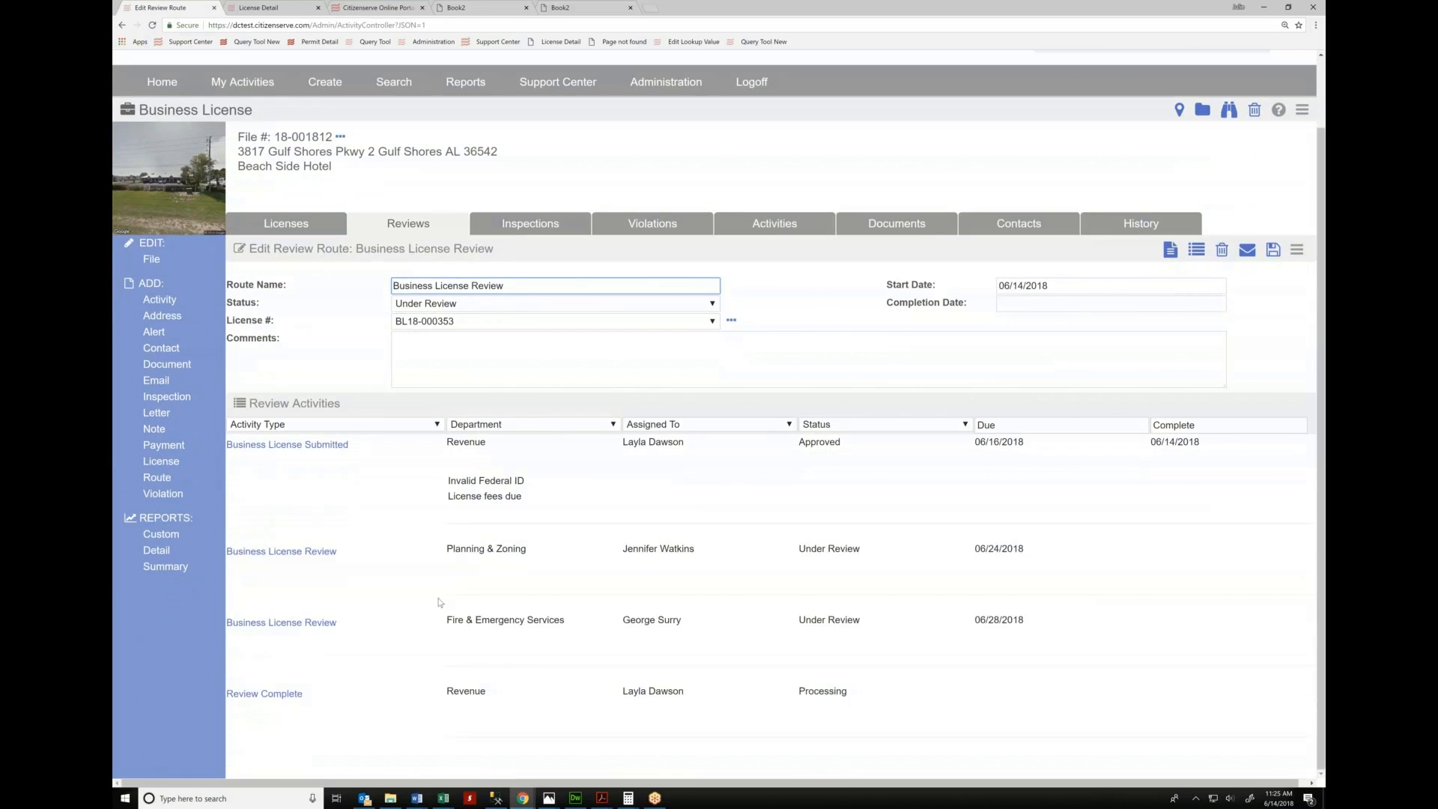
pyautogui.click(1000, 551)
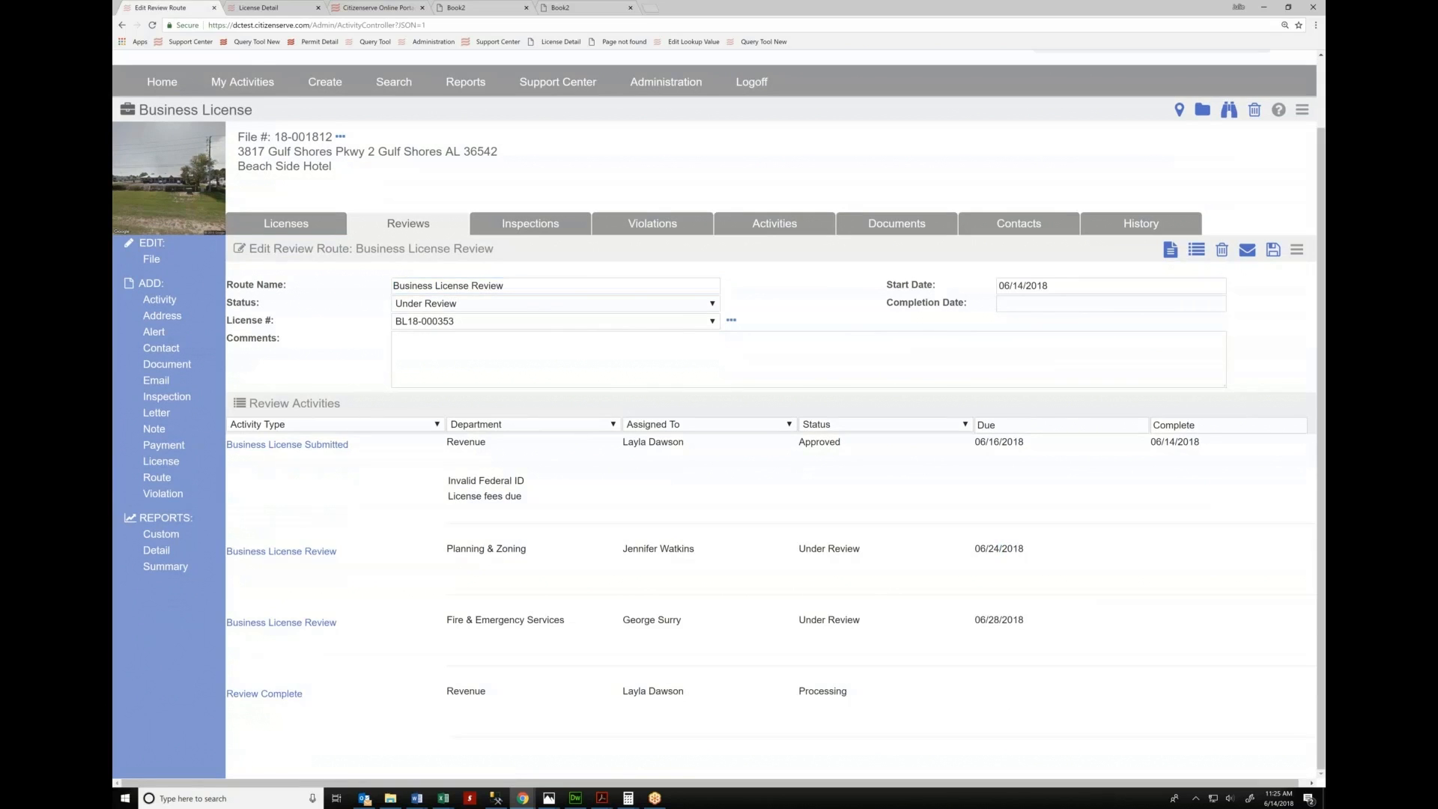
pyautogui.moveTo(974, 621); pyautogui.dragTo(1024, 620)
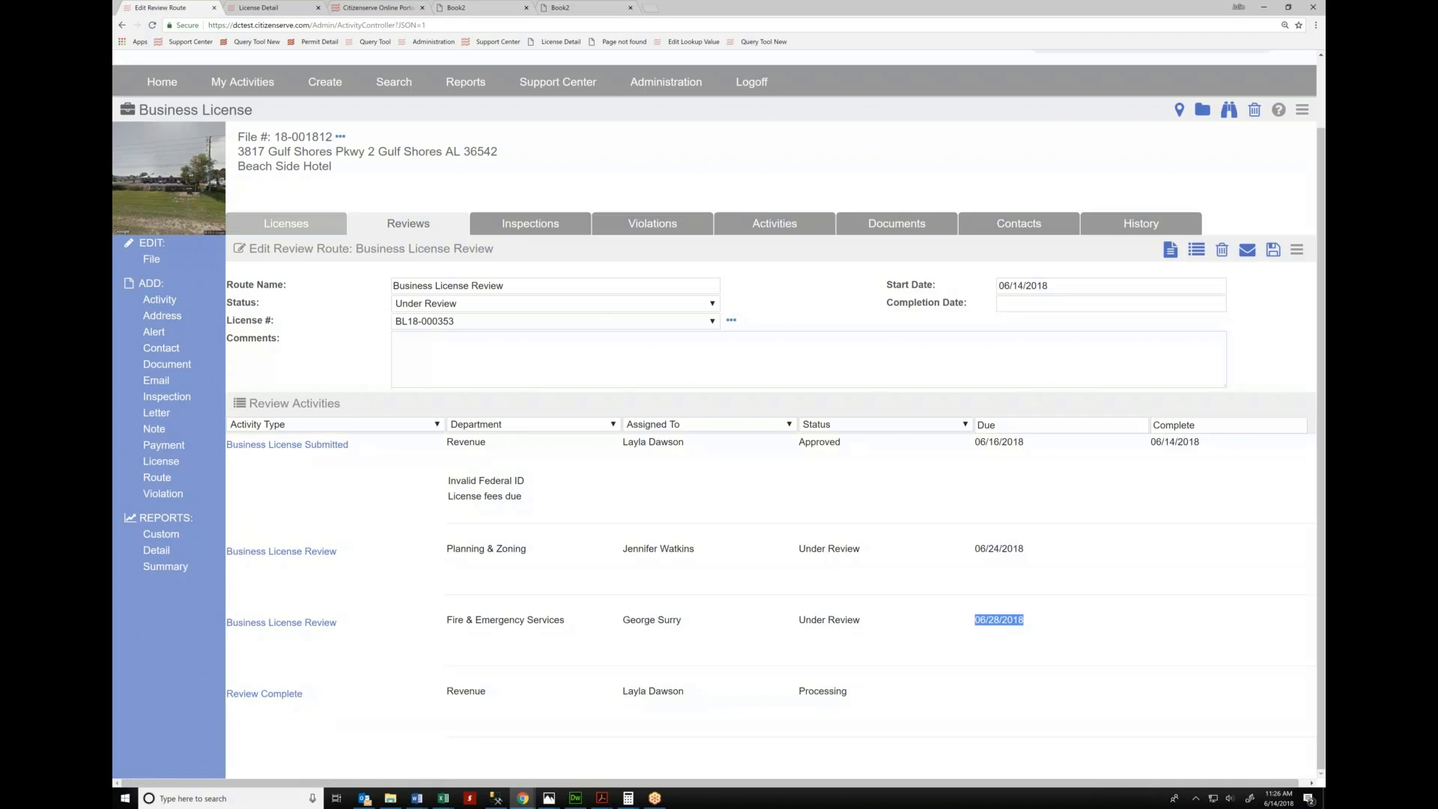
pyautogui.click(279, 224)
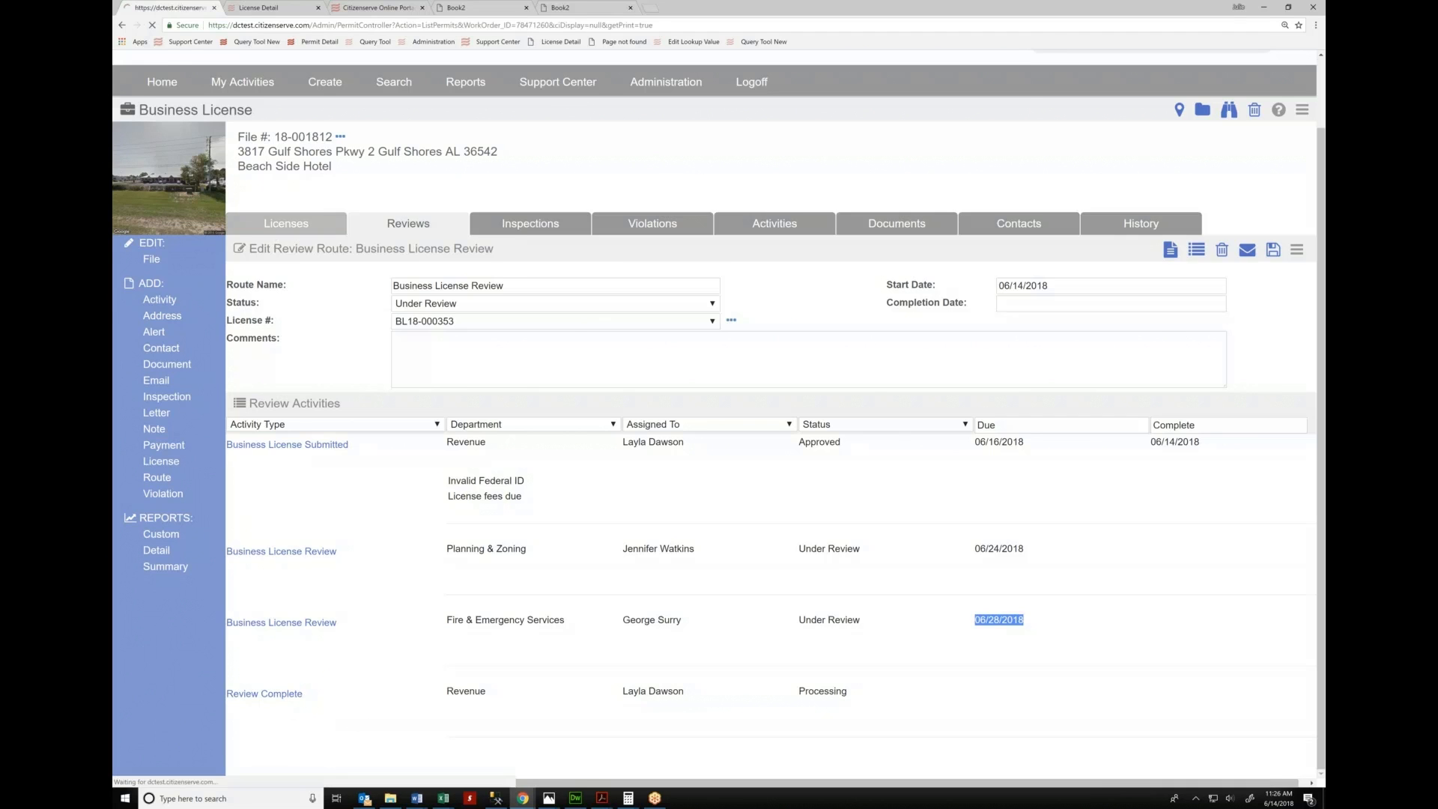
# Open license BL18-000353 and begin a payment against its $695.00 balance due
pyautogui.click(271, 350)
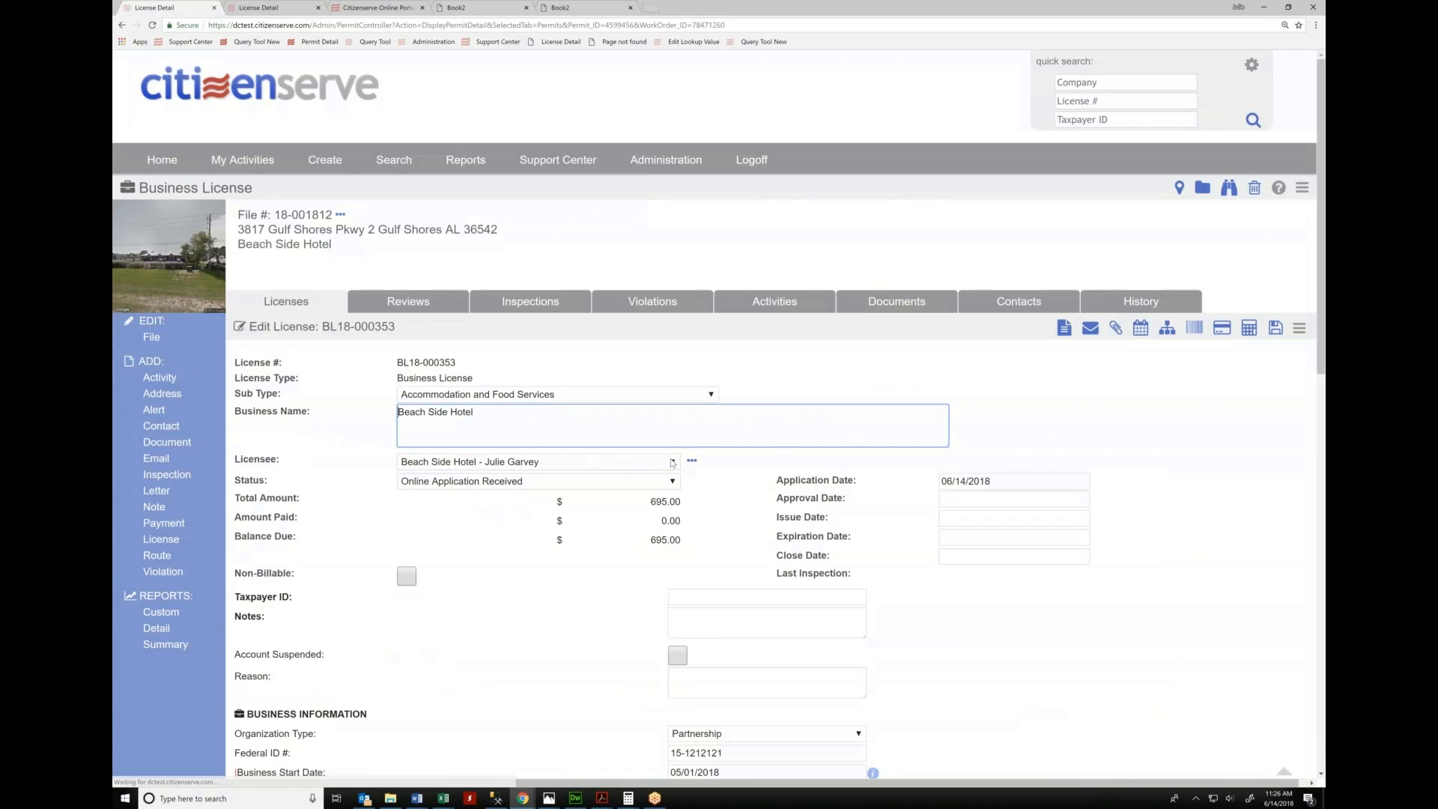
pyautogui.scroll(-2, 674, 464)
pyautogui.scroll(-10, 1097, 551)
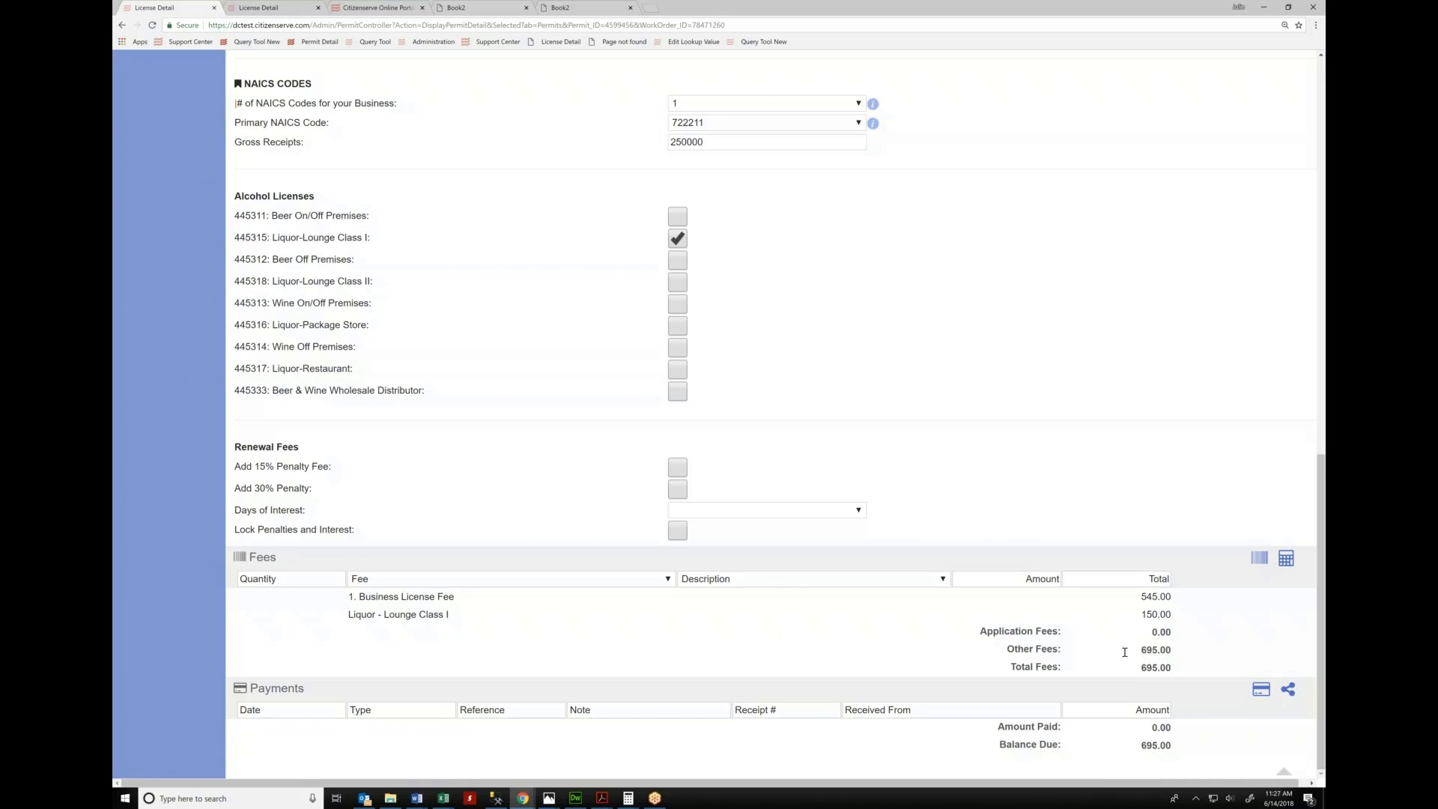
pyautogui.click(1261, 689)
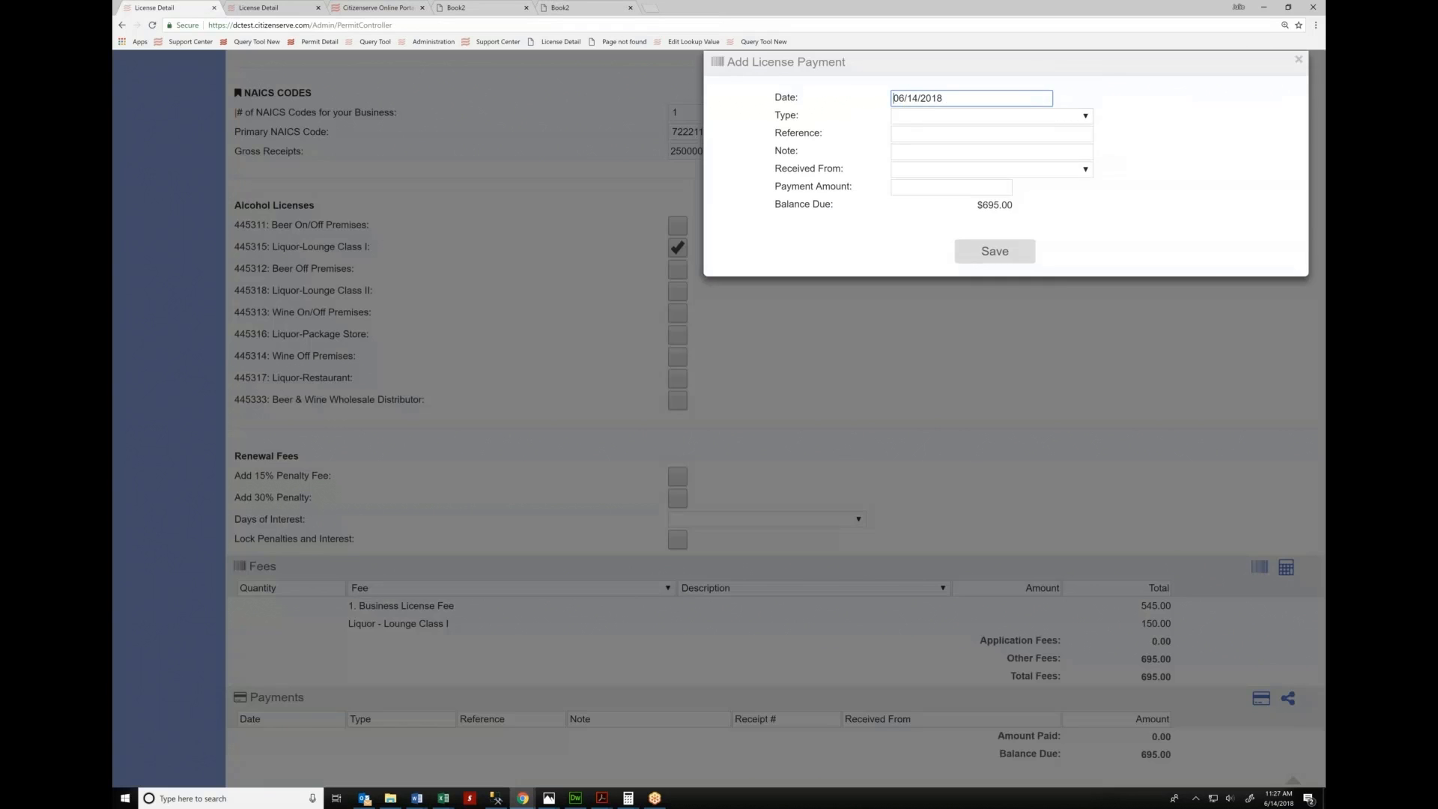
# Record a $695.00 check payment on BL18-000353, bringing its balance due to 0.00
pyautogui.click(916, 116)
pyautogui.click(912, 186)
pyautogui.click(965, 188)
pyautogui.write('695')
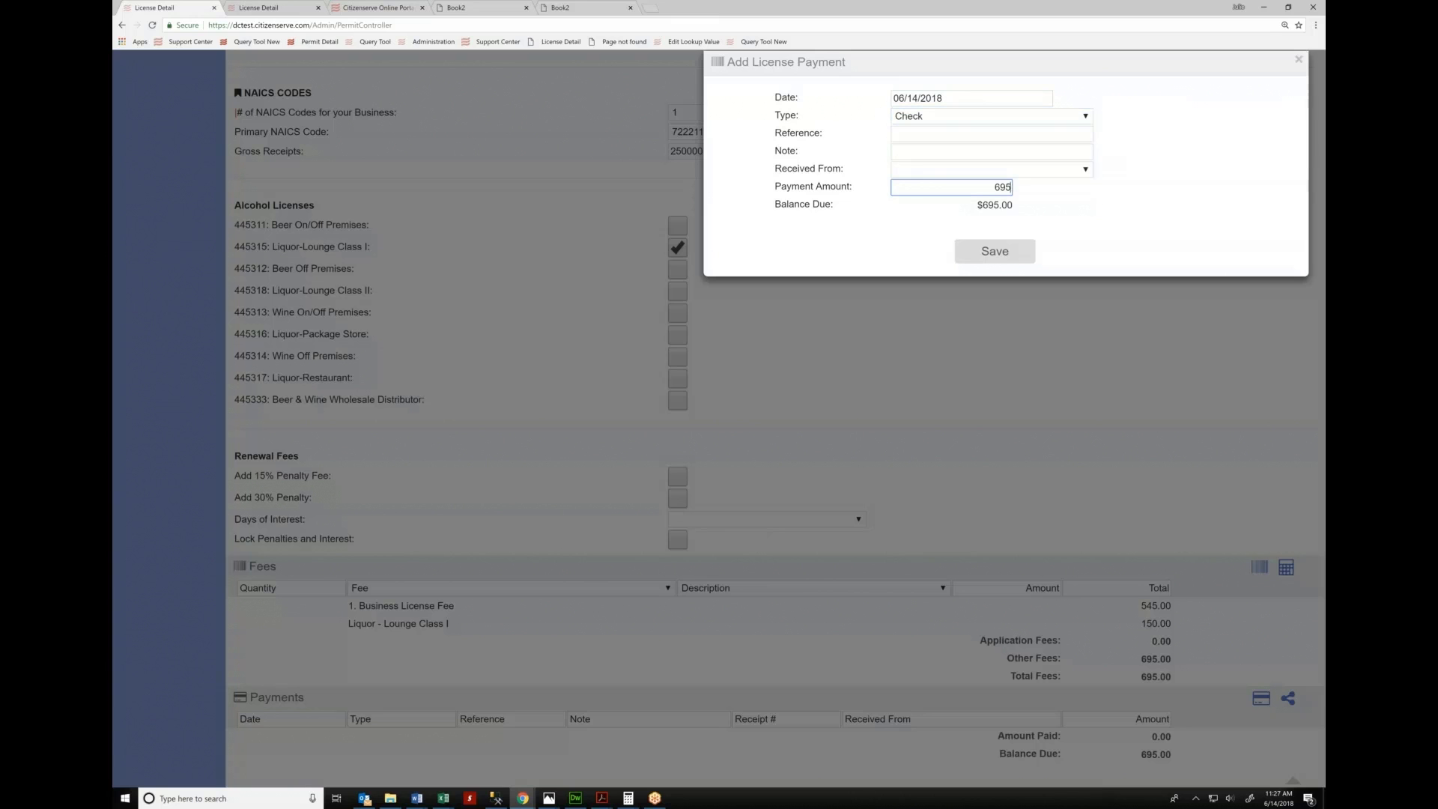
pyautogui.click(995, 251)
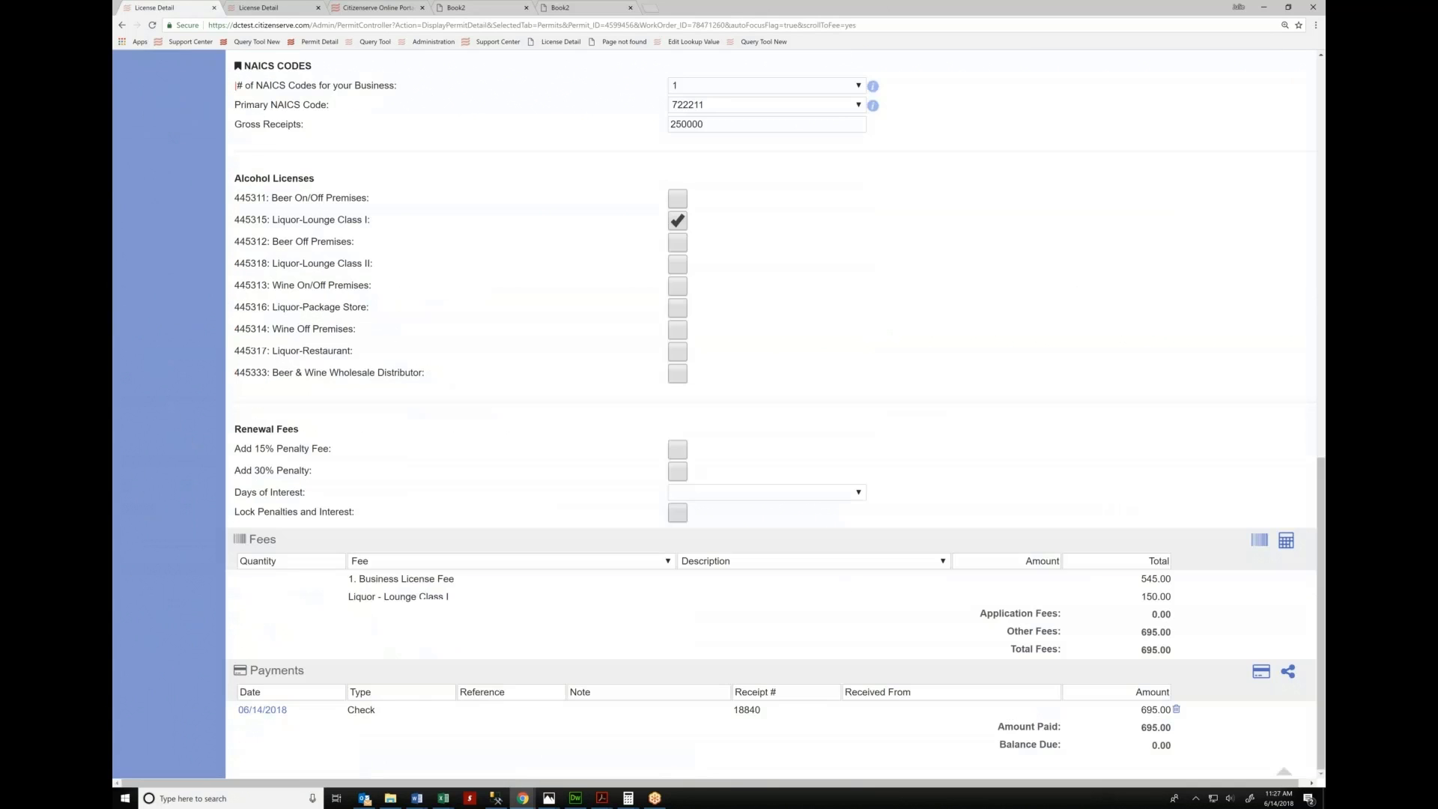
# Change Gross Receipts to 500000 and recalculate fees to 1,025.00, leaving 330.00 due
pyautogui.moveTo(1152, 746); pyautogui.dragTo(1172, 746)
pyautogui.click(678, 124)
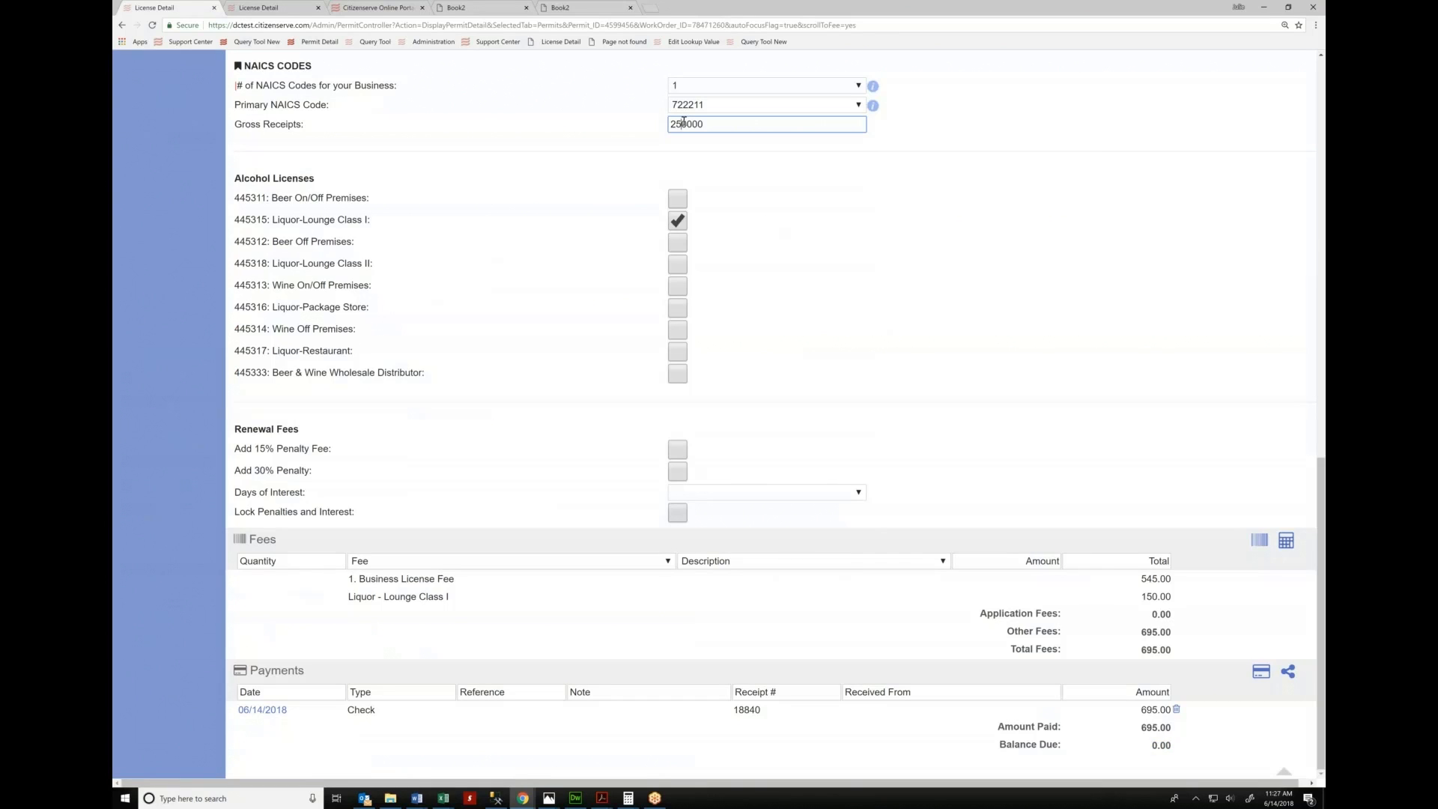
pyautogui.press('BackSpace')
pyautogui.press('Tab')
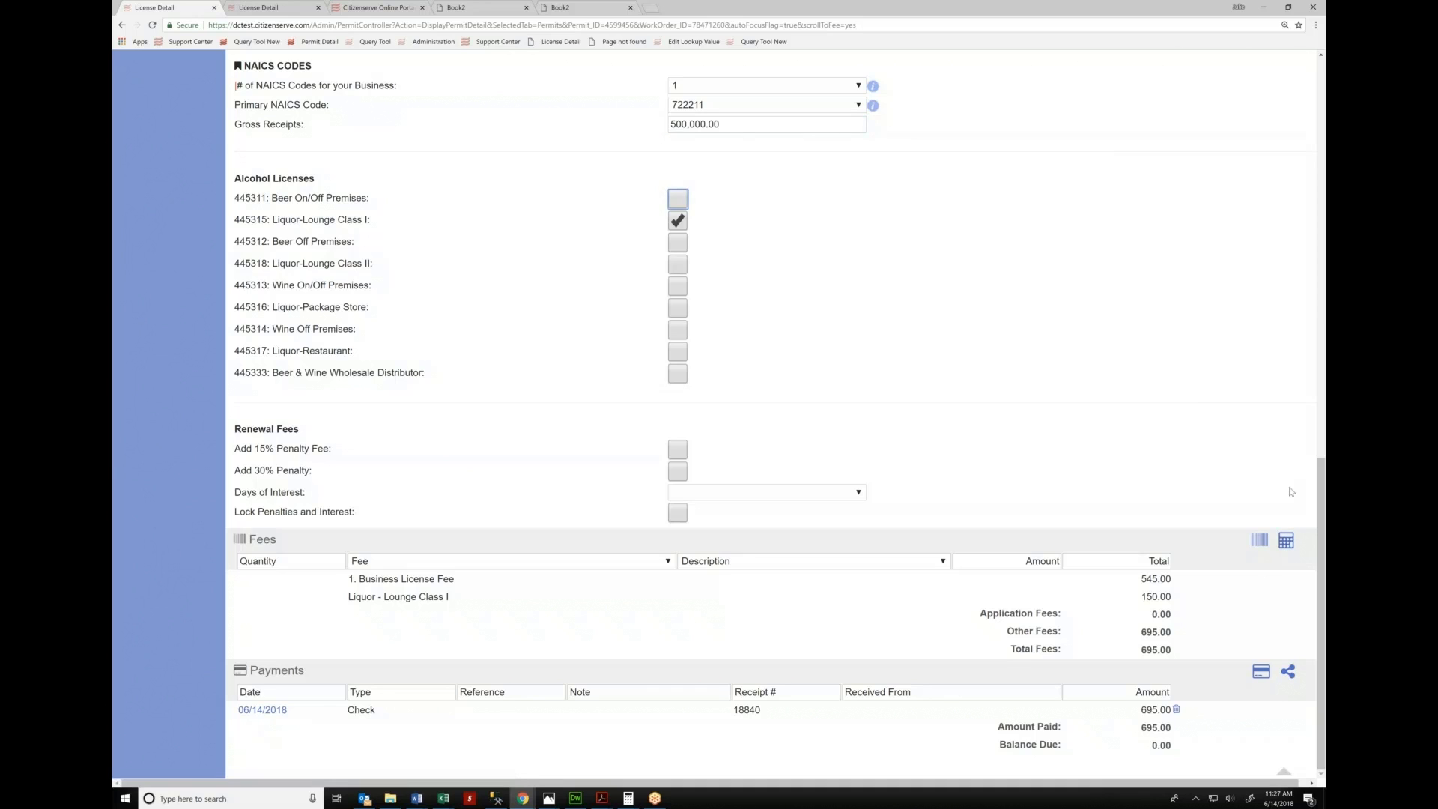
pyautogui.click(1286, 540)
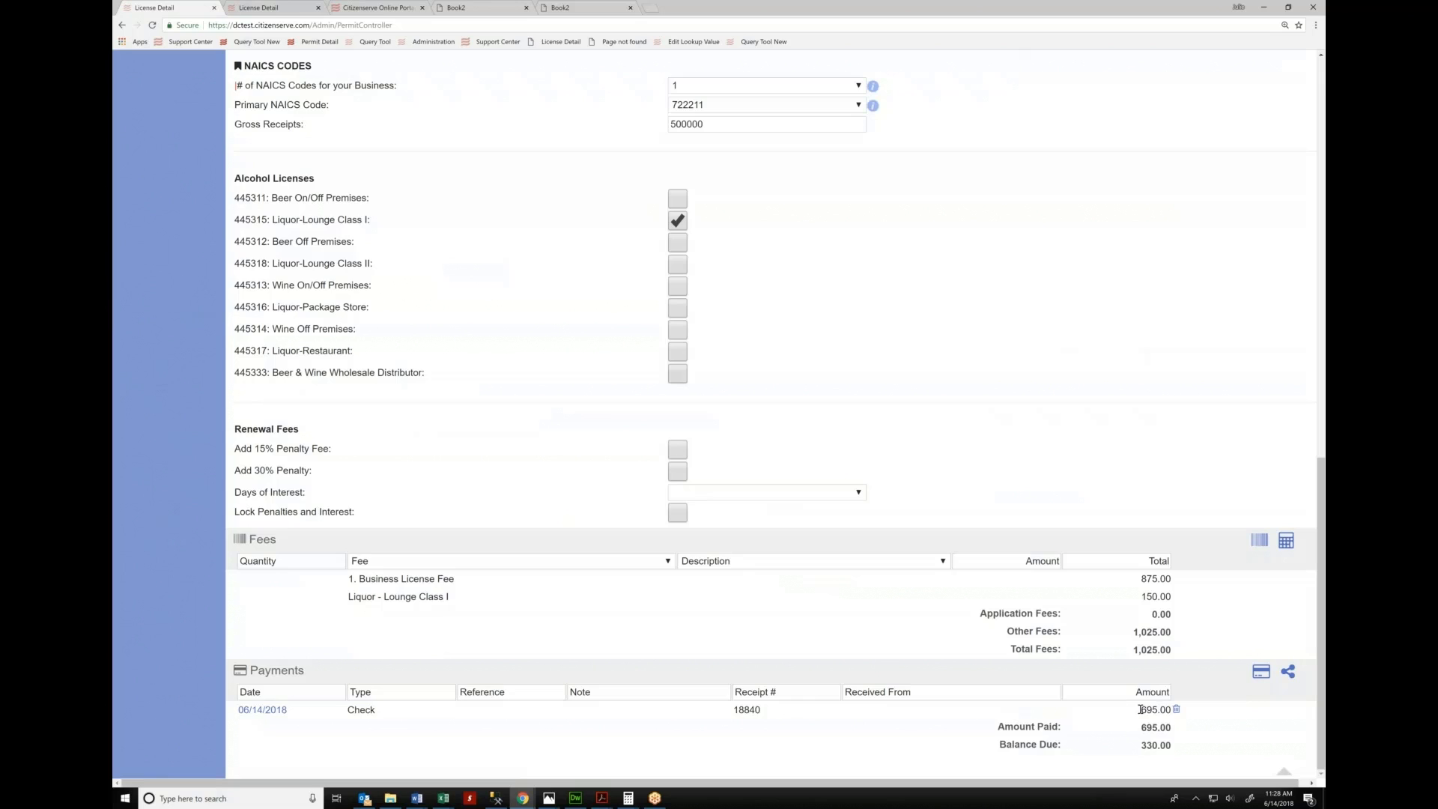
pyautogui.doubleClick(1168, 746)
# Set the license status to Active
pyautogui.scroll(15, 926, 576)
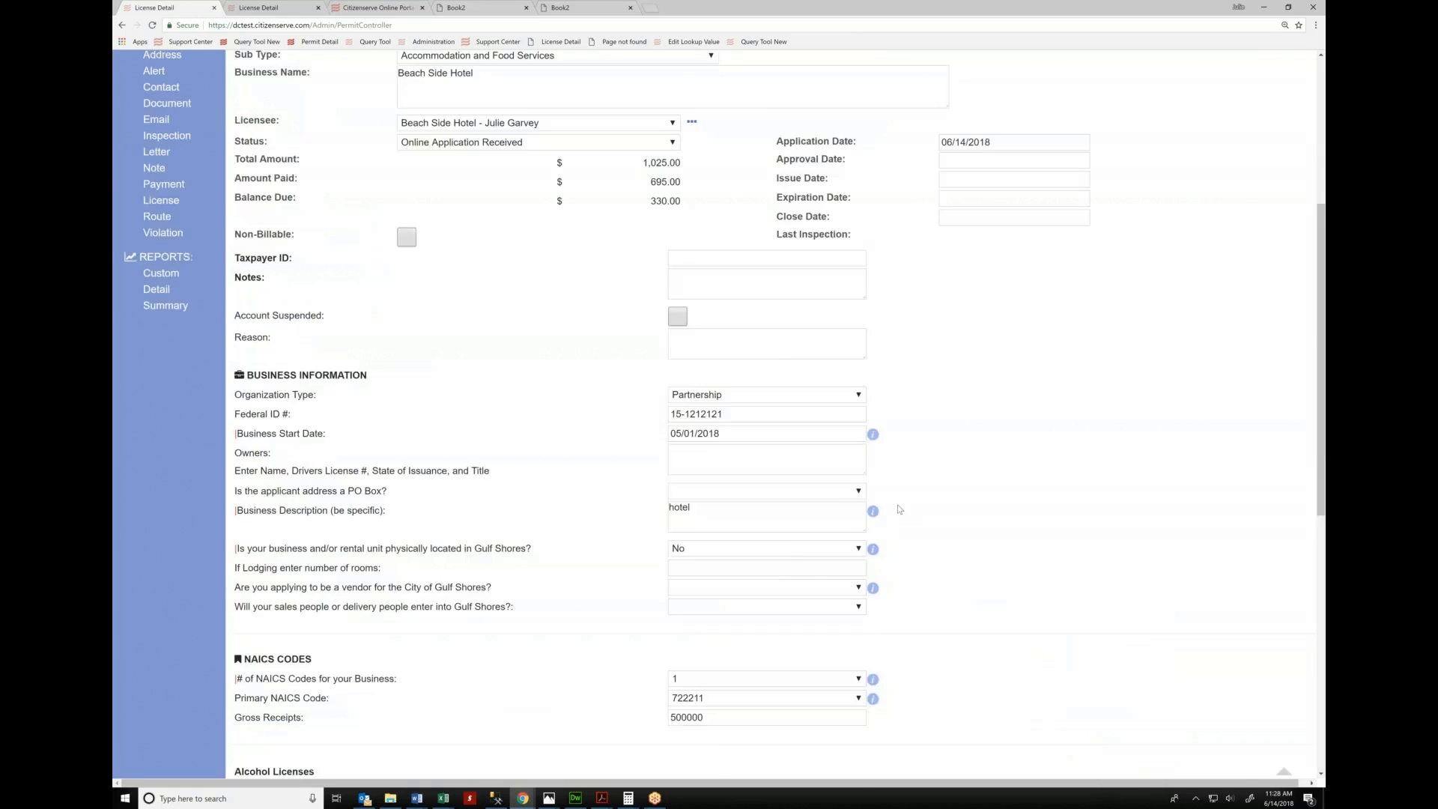
pyautogui.click(540, 485)
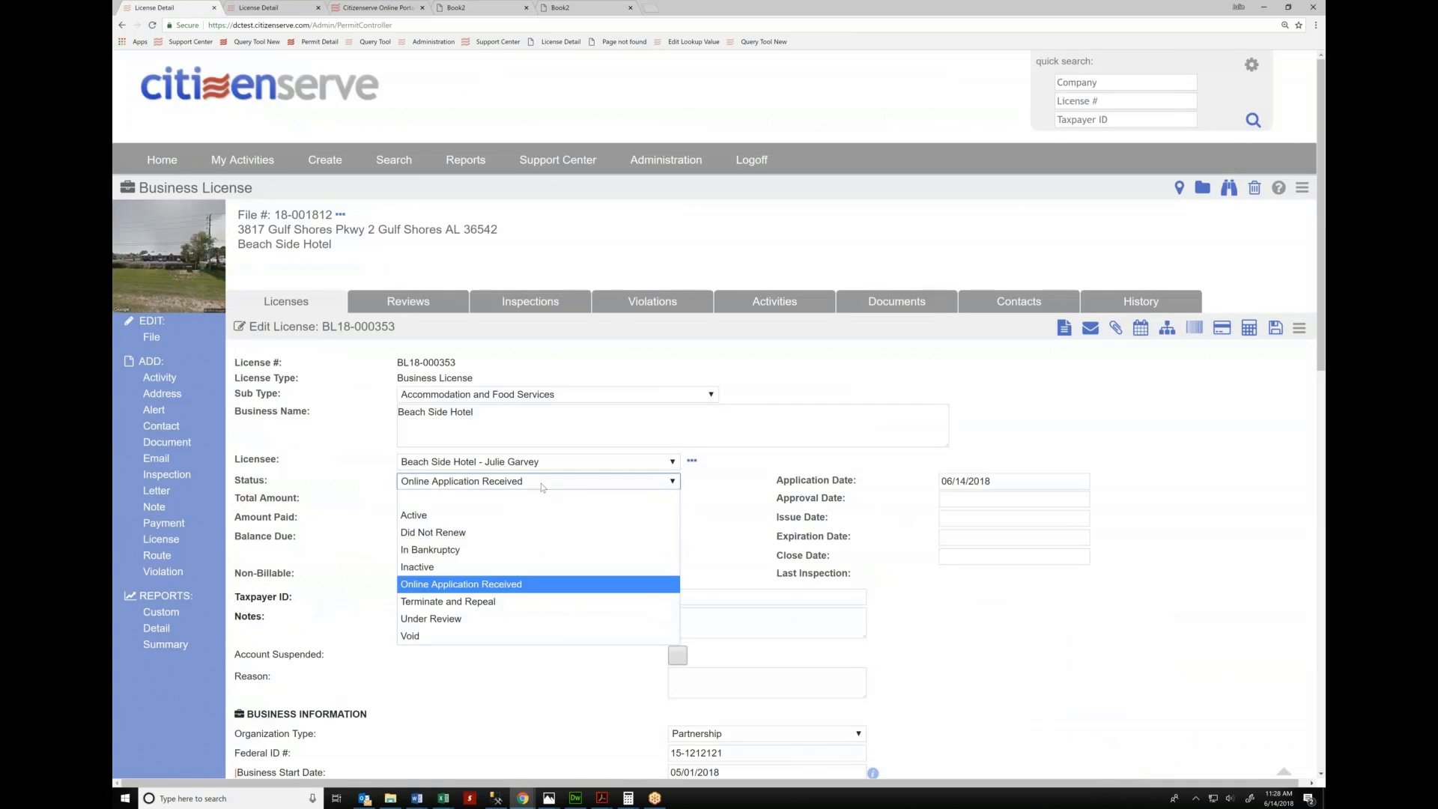
pyautogui.click(484, 517)
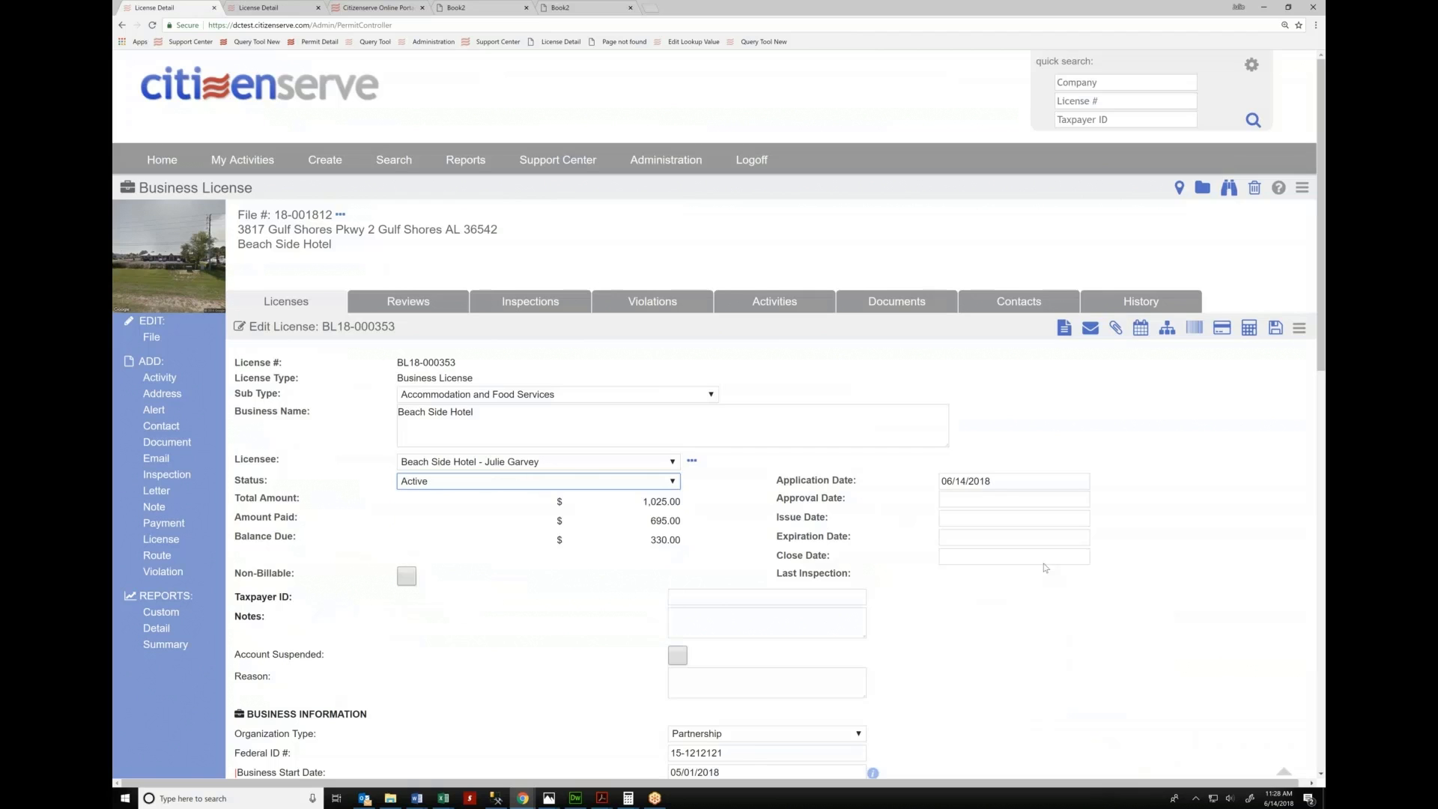
# Request a New Business License Certificate document for BL18-000353
pyautogui.click(1064, 330)
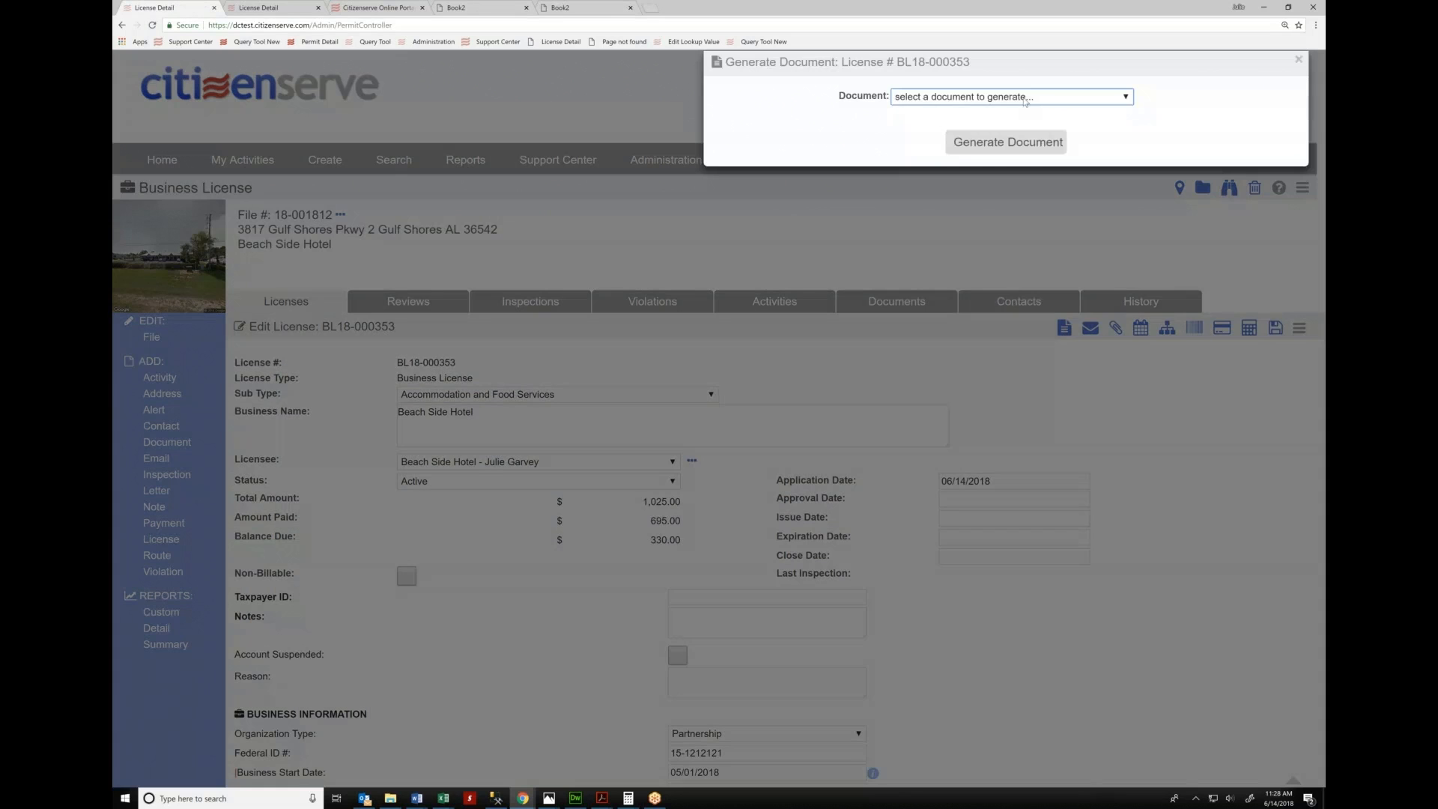
pyautogui.click(1026, 99)
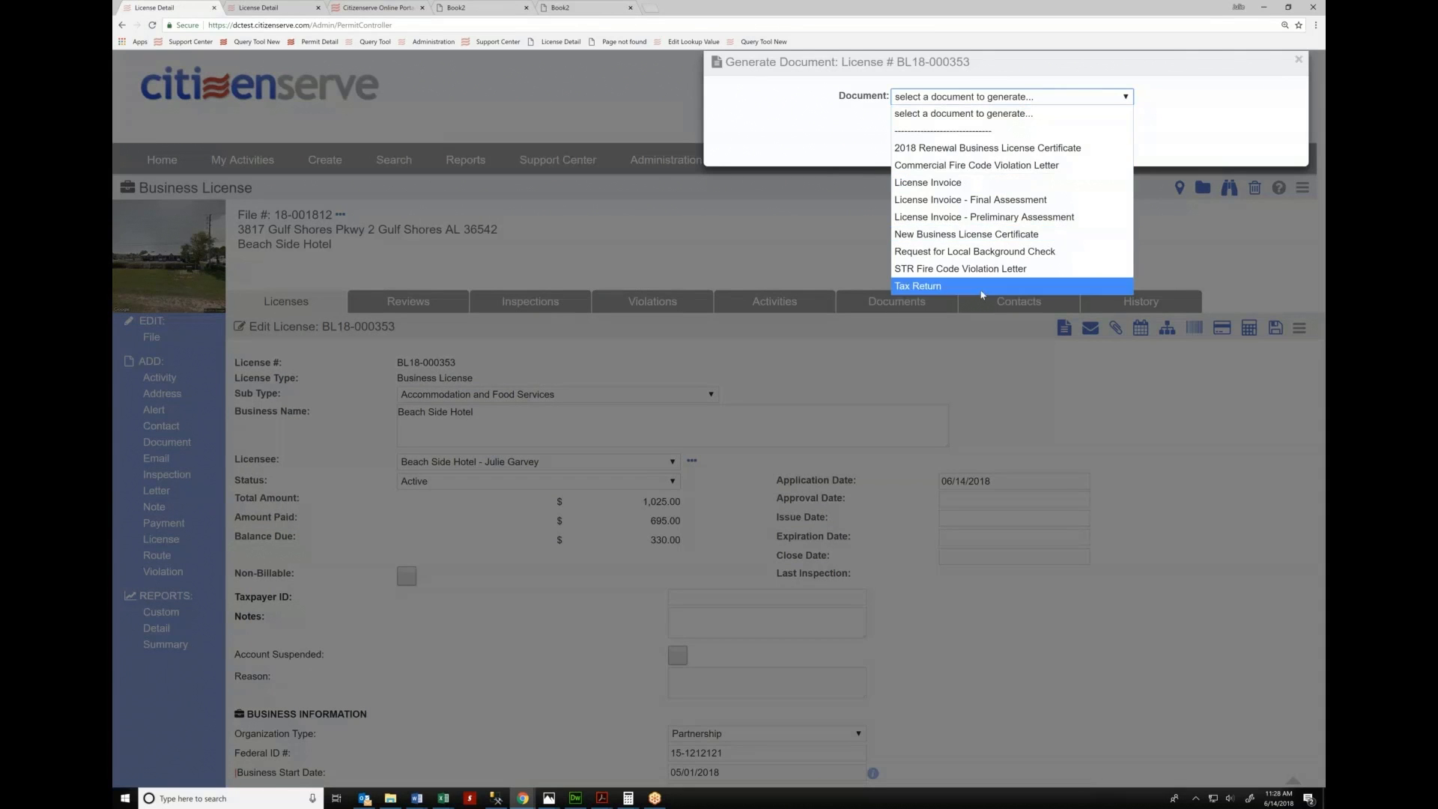
pyautogui.click(994, 236)
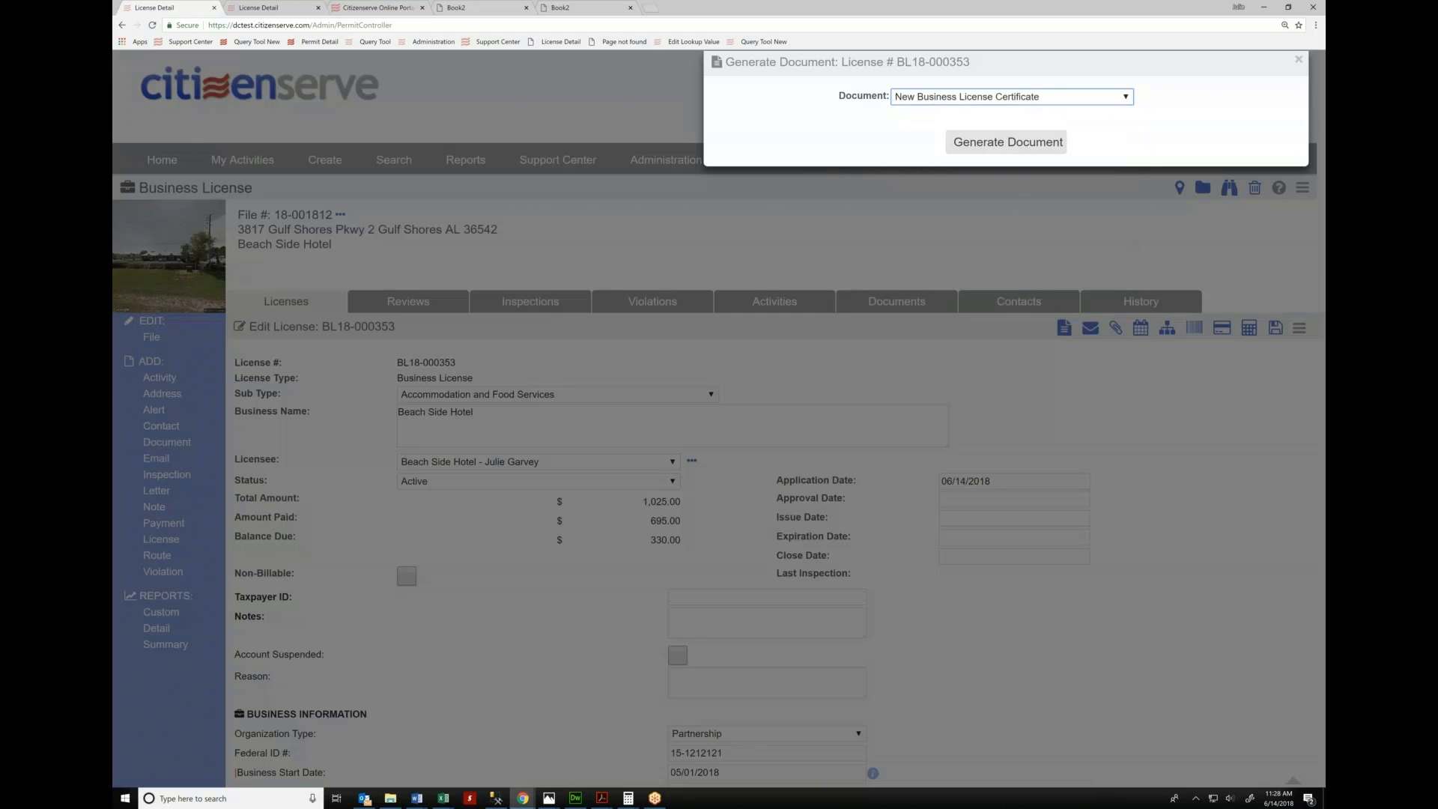
pyautogui.click(1007, 142)
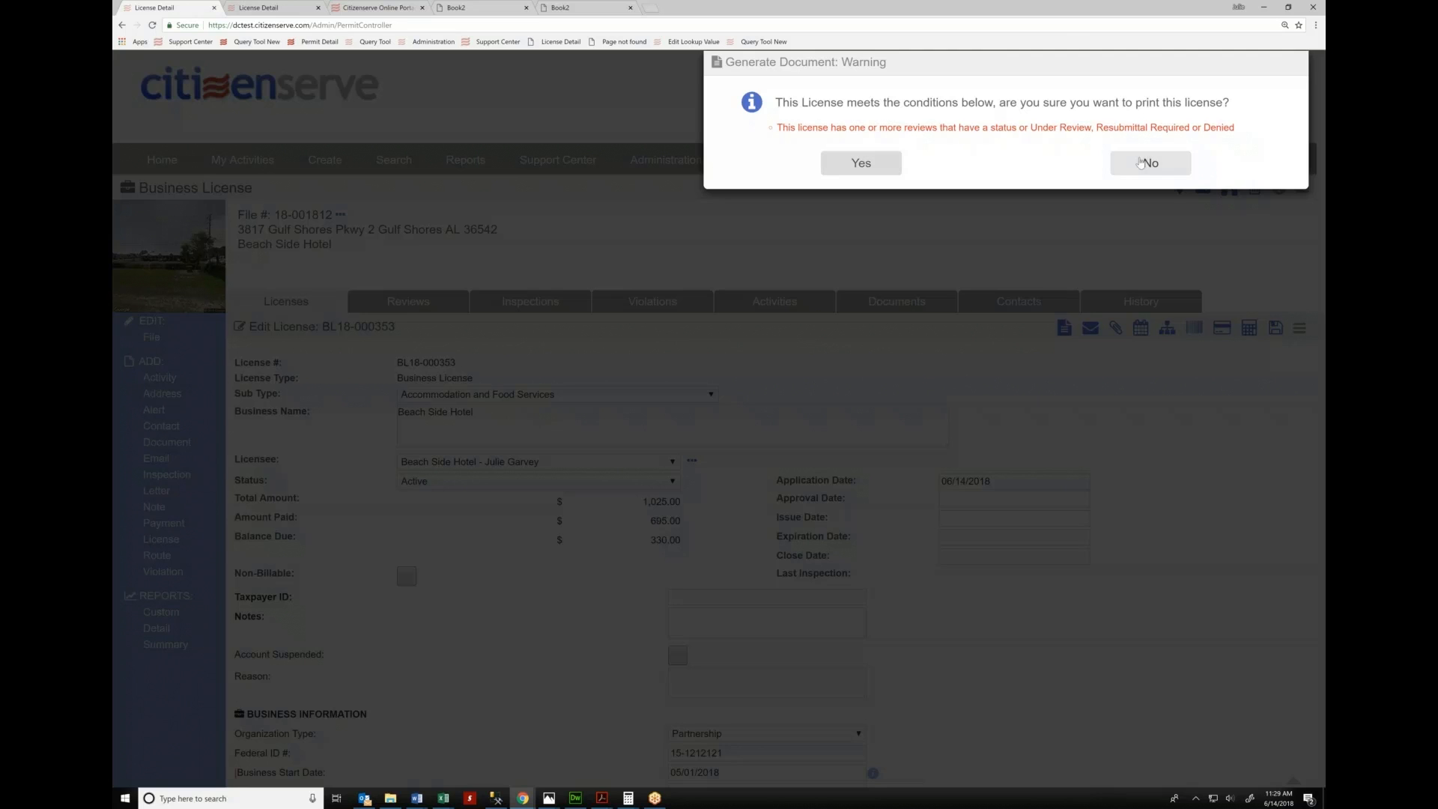
# Accept the pending-reviews warning and save the 2018 New Business License Certificate to Documents
pyautogui.click(861, 163)
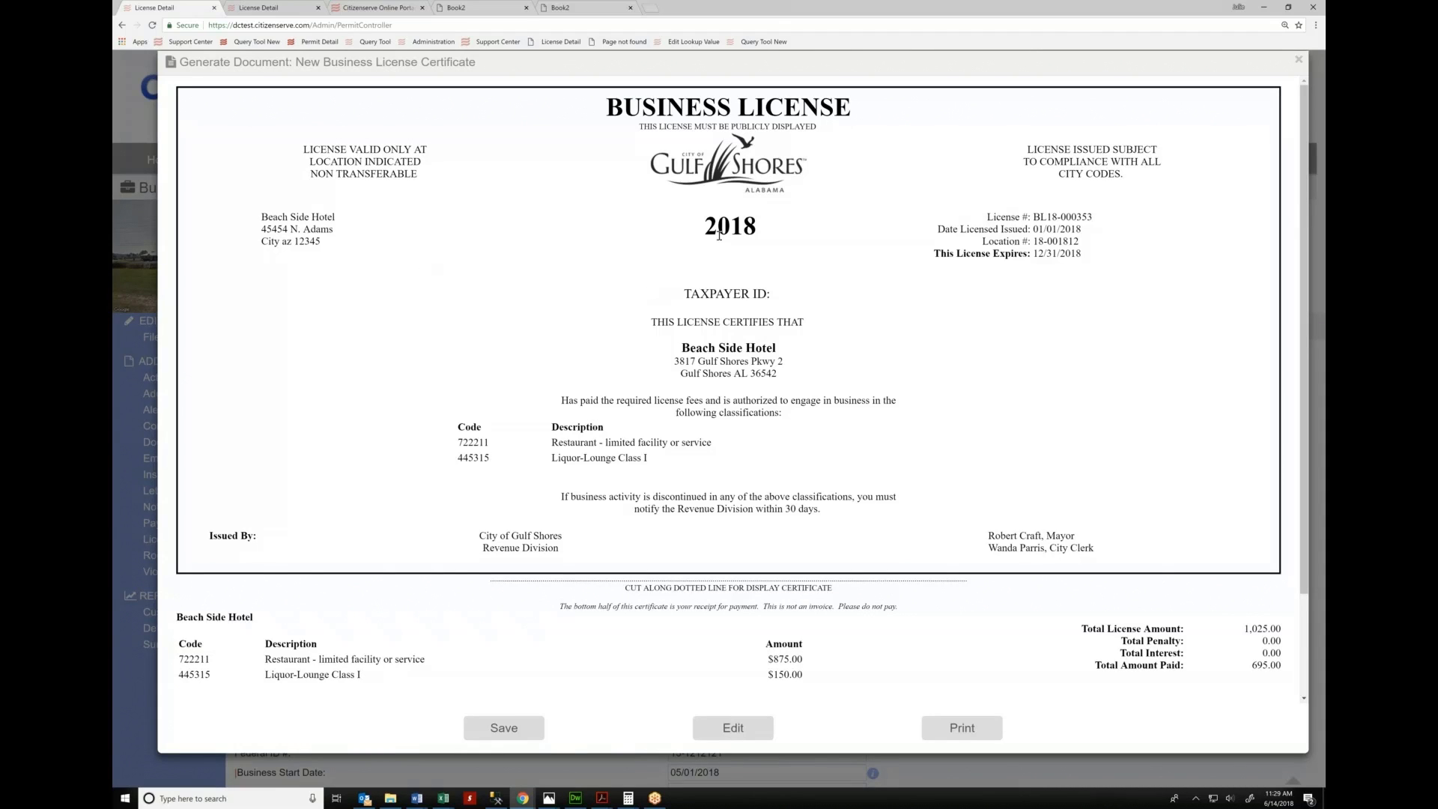
pyautogui.moveTo(703, 226); pyautogui.dragTo(758, 226)
pyautogui.click(654, 376)
pyautogui.click(504, 728)
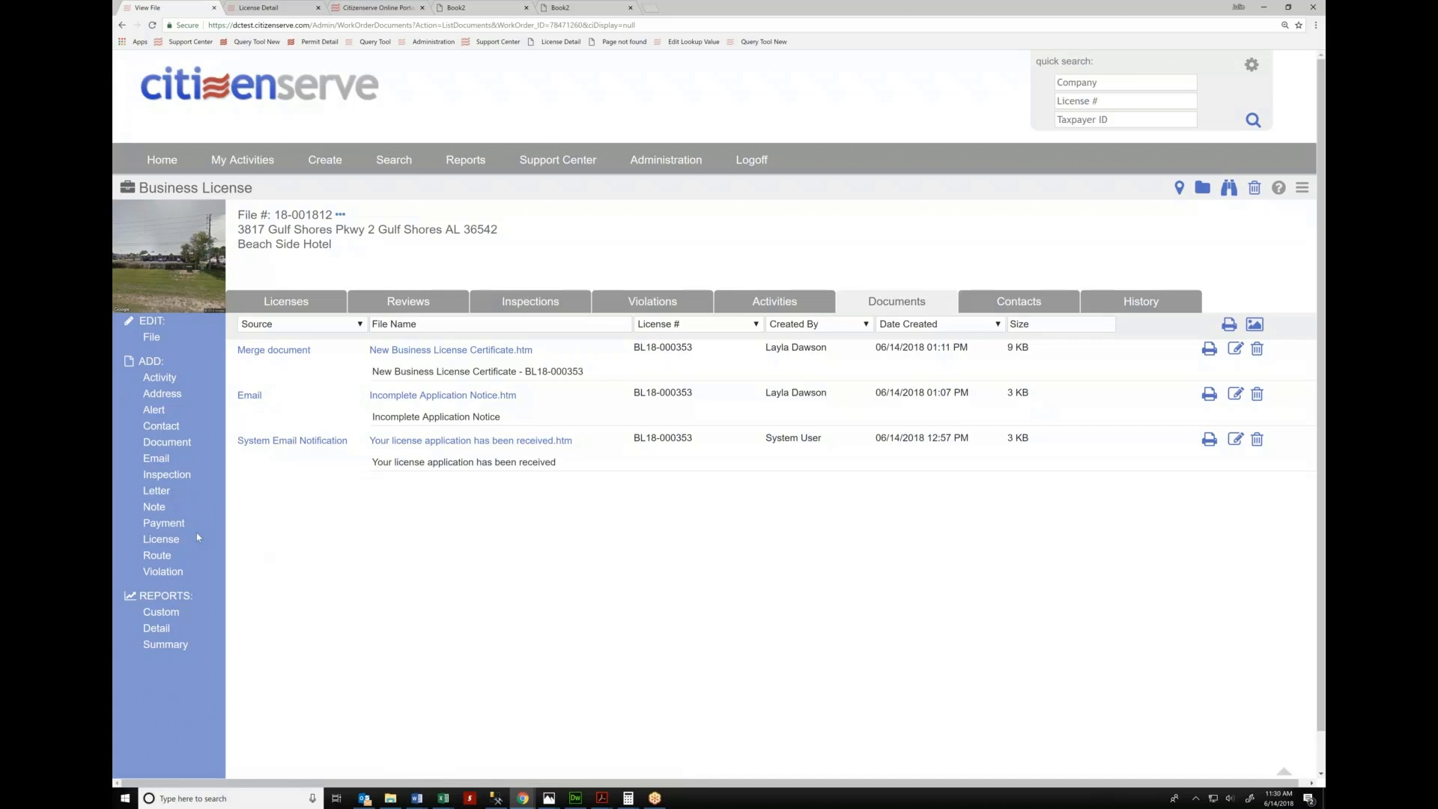
# Add a new Tax license, sub type Lodging, with reporting start date 06/01/2018
pyautogui.click(161, 542)
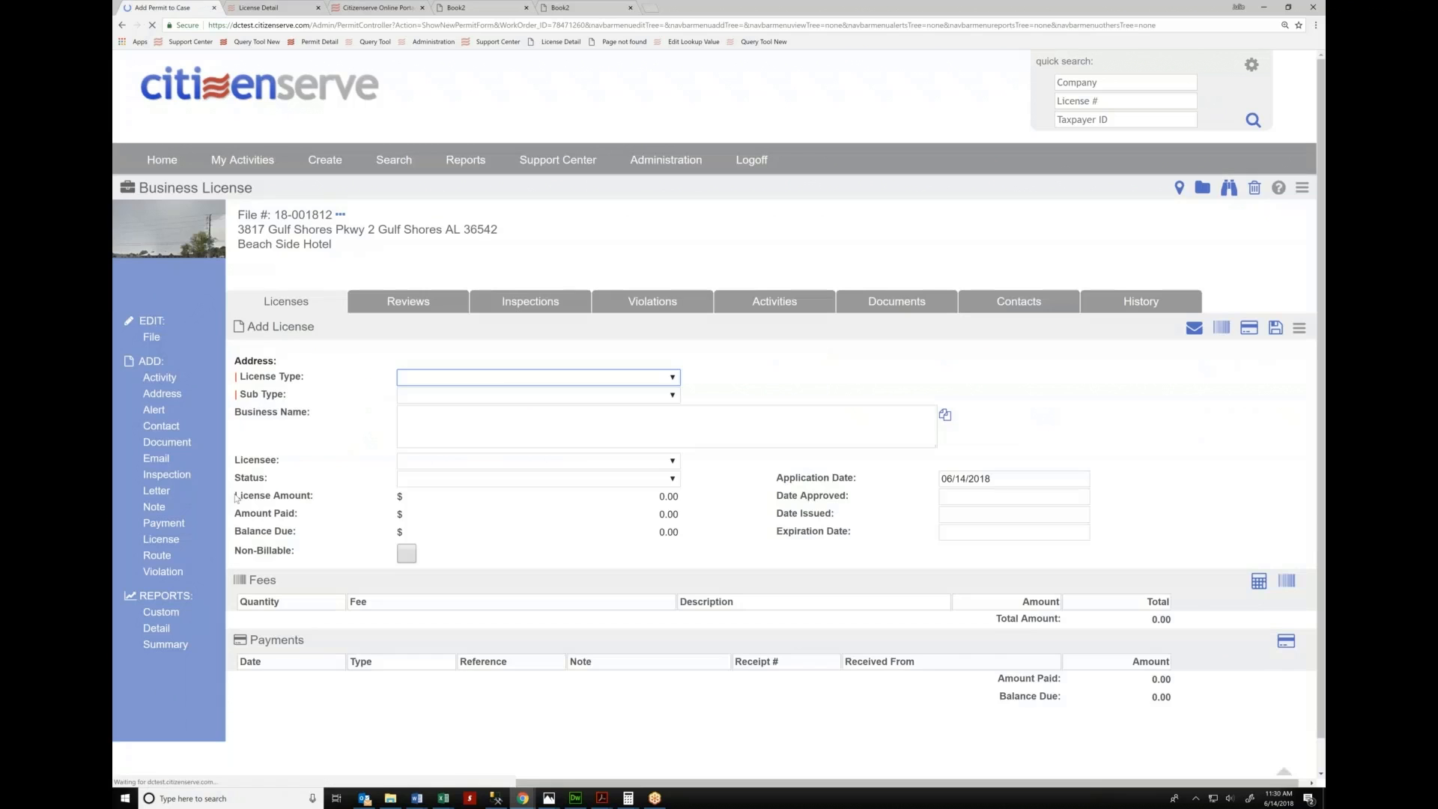
pyautogui.click(477, 363)
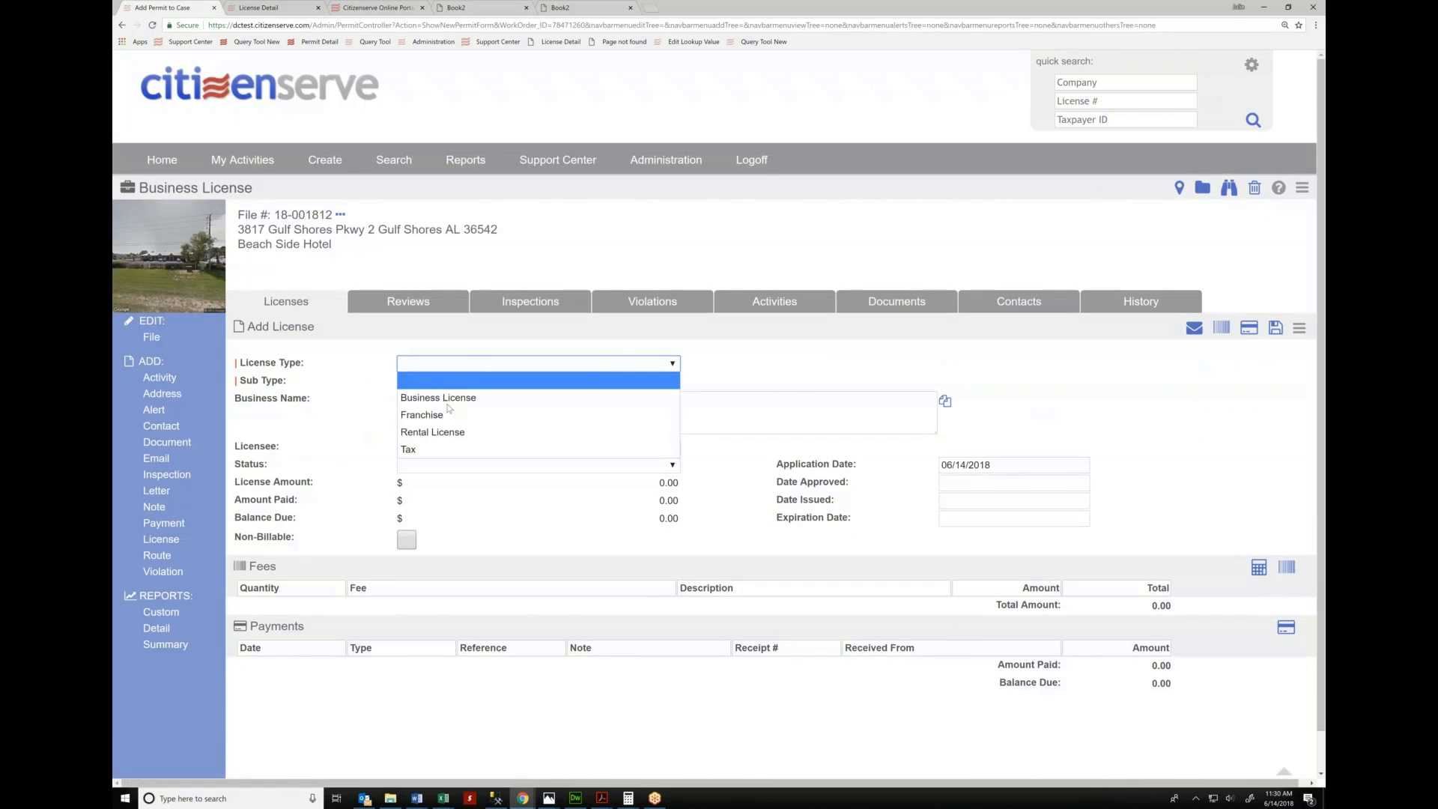
pyautogui.click(413, 450)
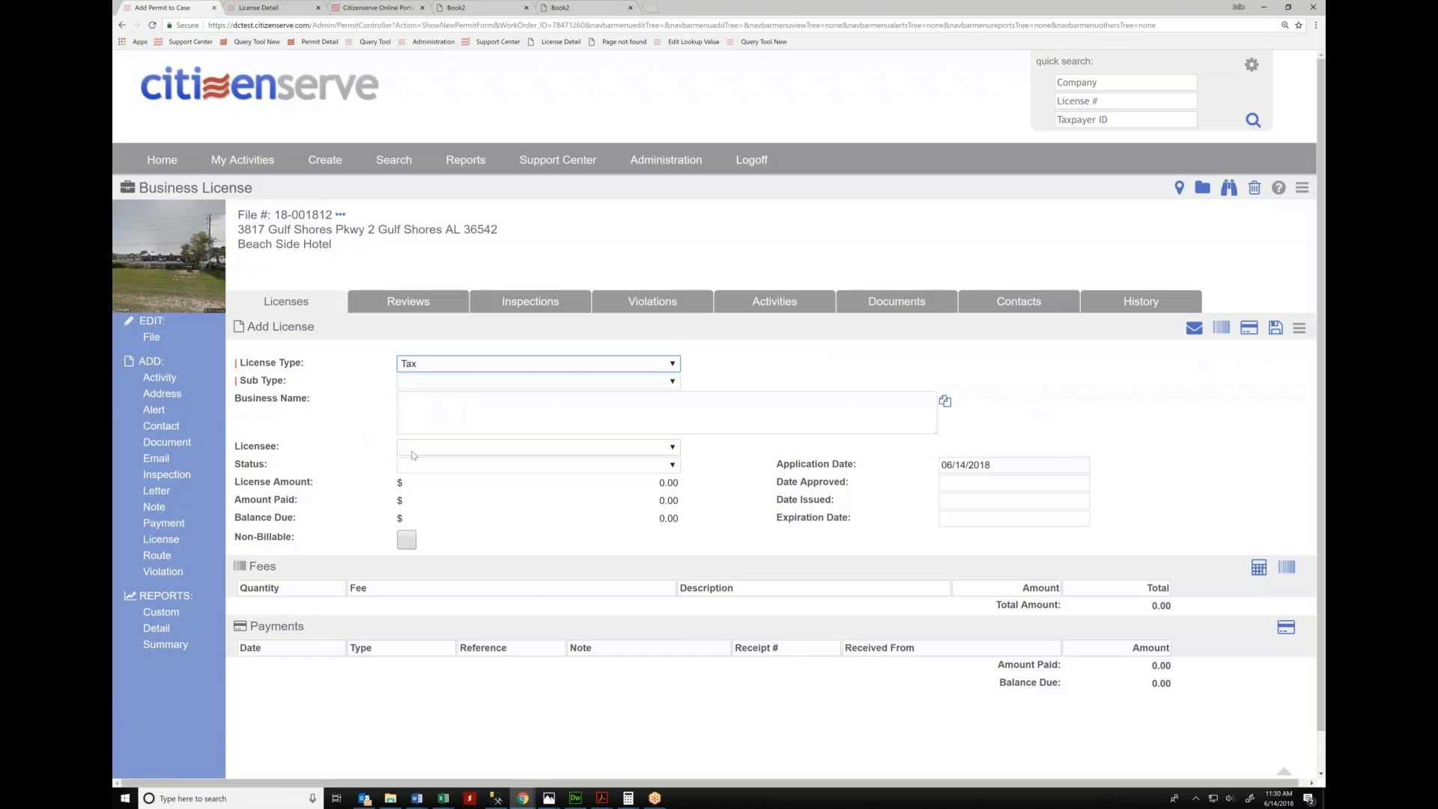
pyautogui.click(440, 382)
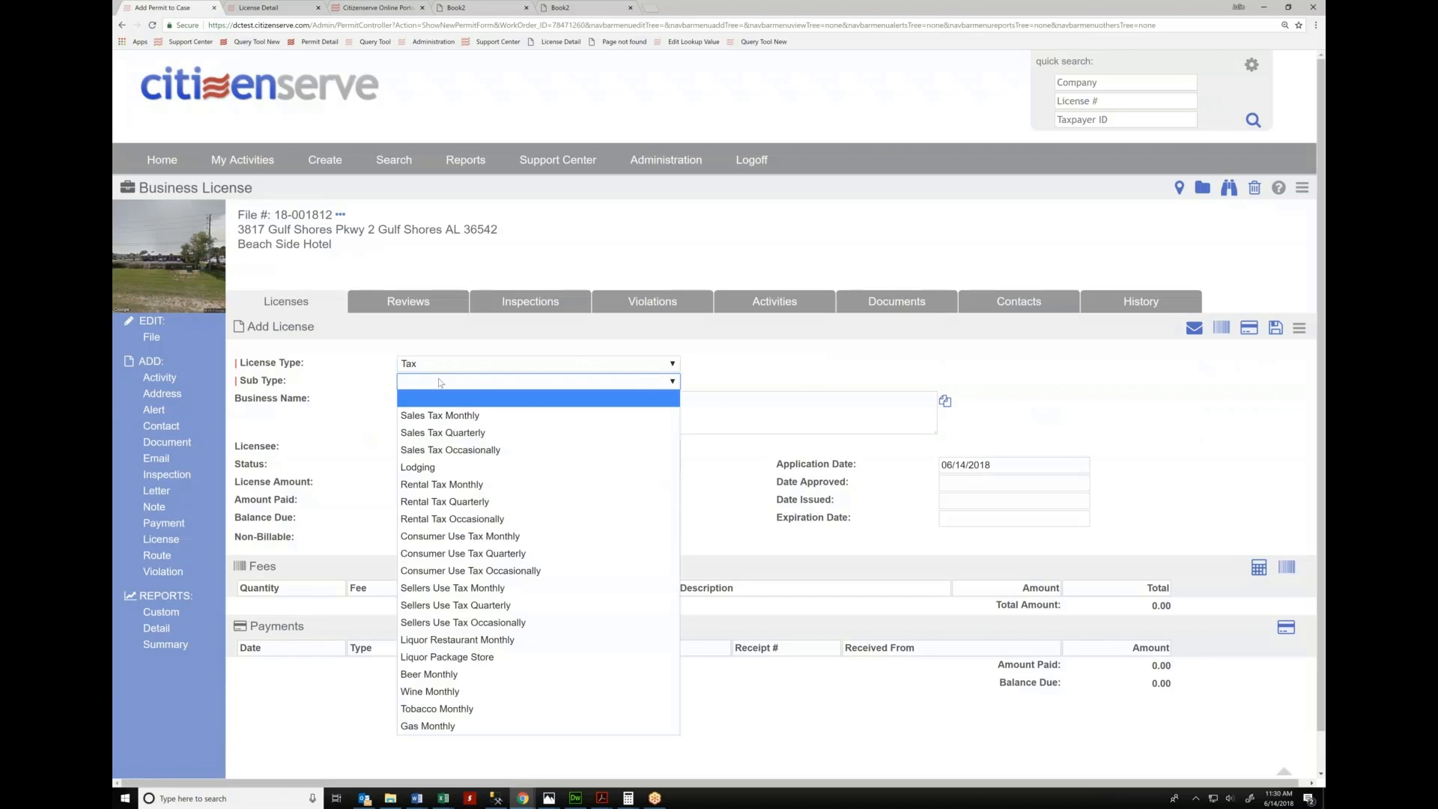
pyautogui.click(418, 467)
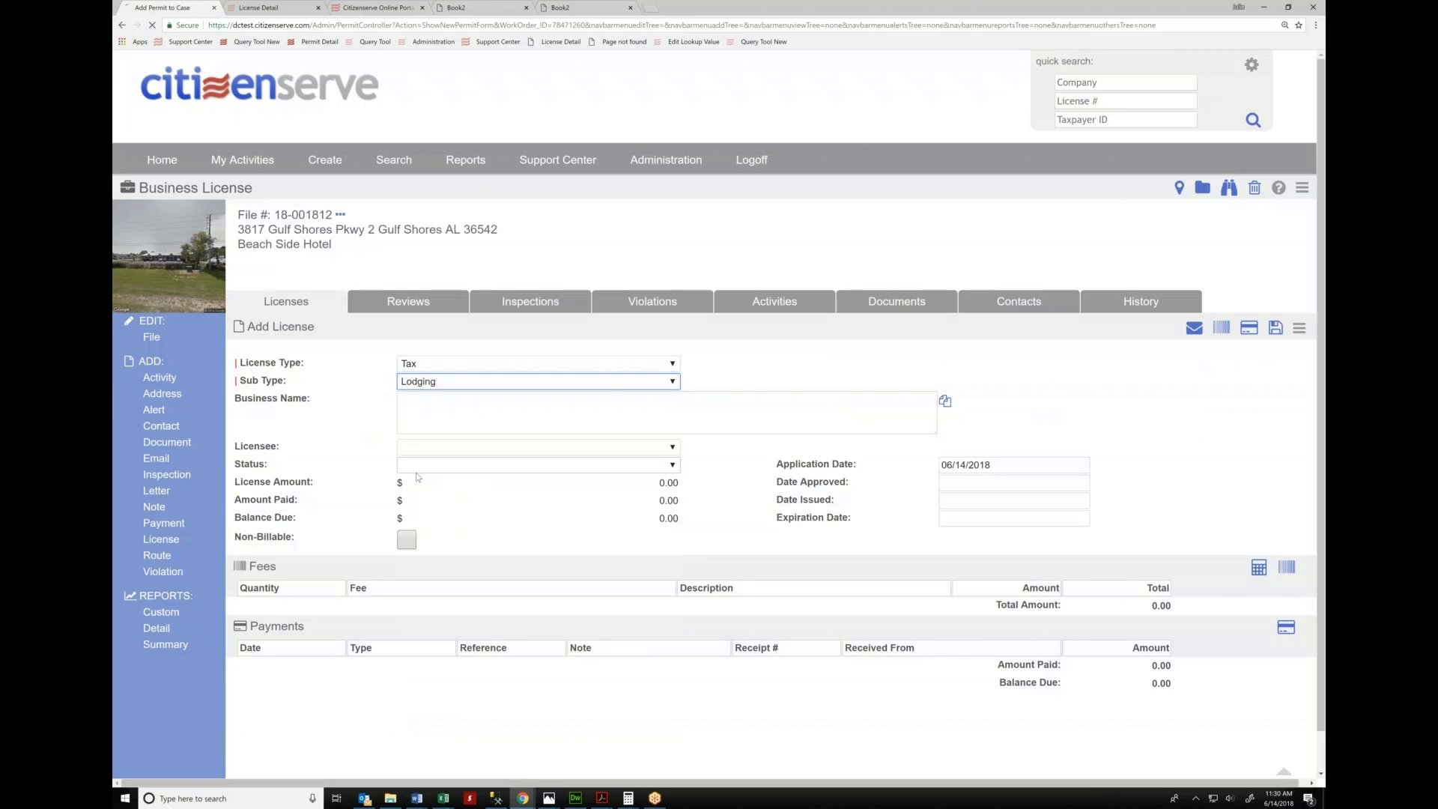
pyautogui.click(997, 497)
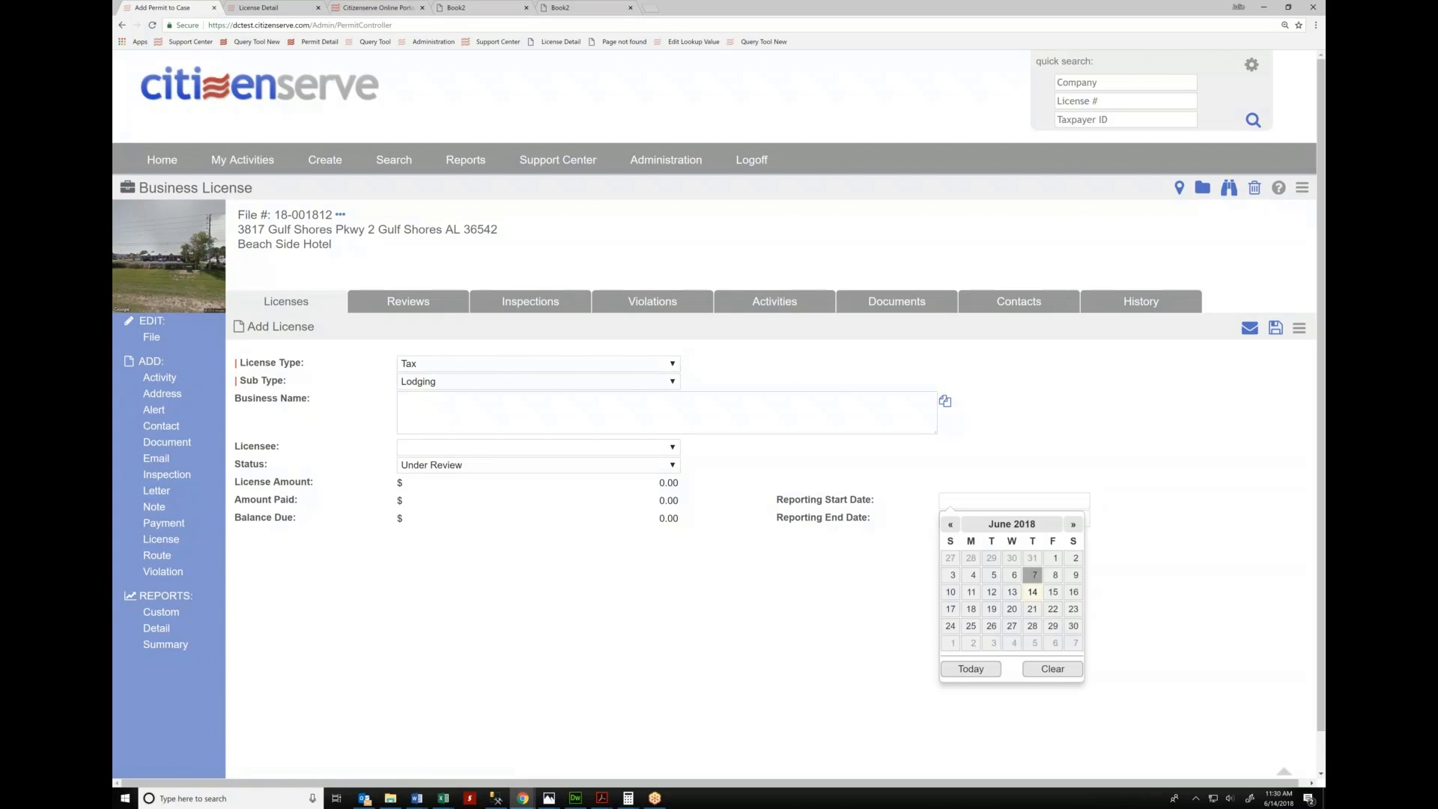
pyautogui.click(1052, 559)
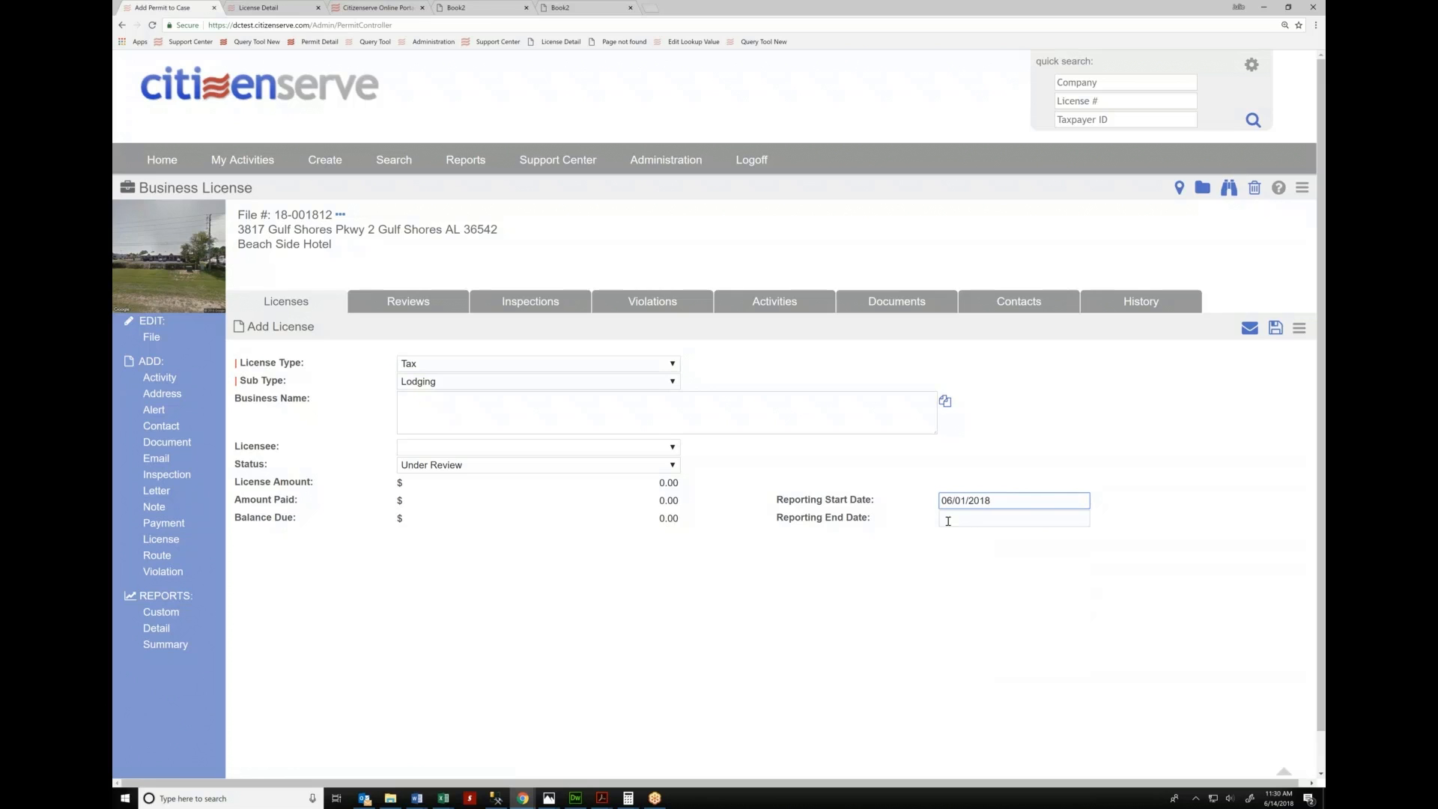
# Make Beach Side Hotel the licensee, set status to Active, and save the license
pyautogui.click(485, 447)
pyautogui.click(476, 497)
pyautogui.click(476, 465)
pyautogui.click(450, 513)
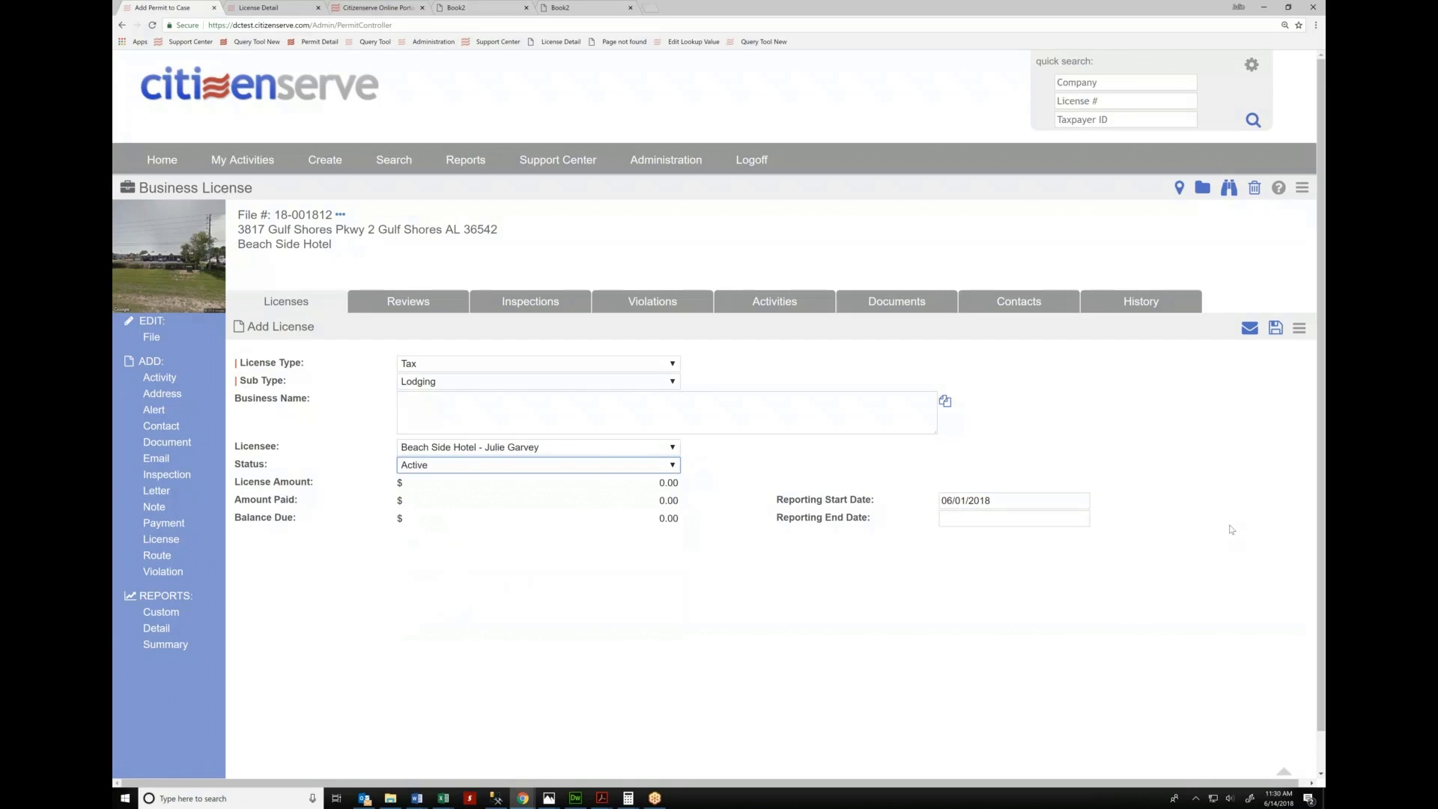
pyautogui.click(1273, 329)
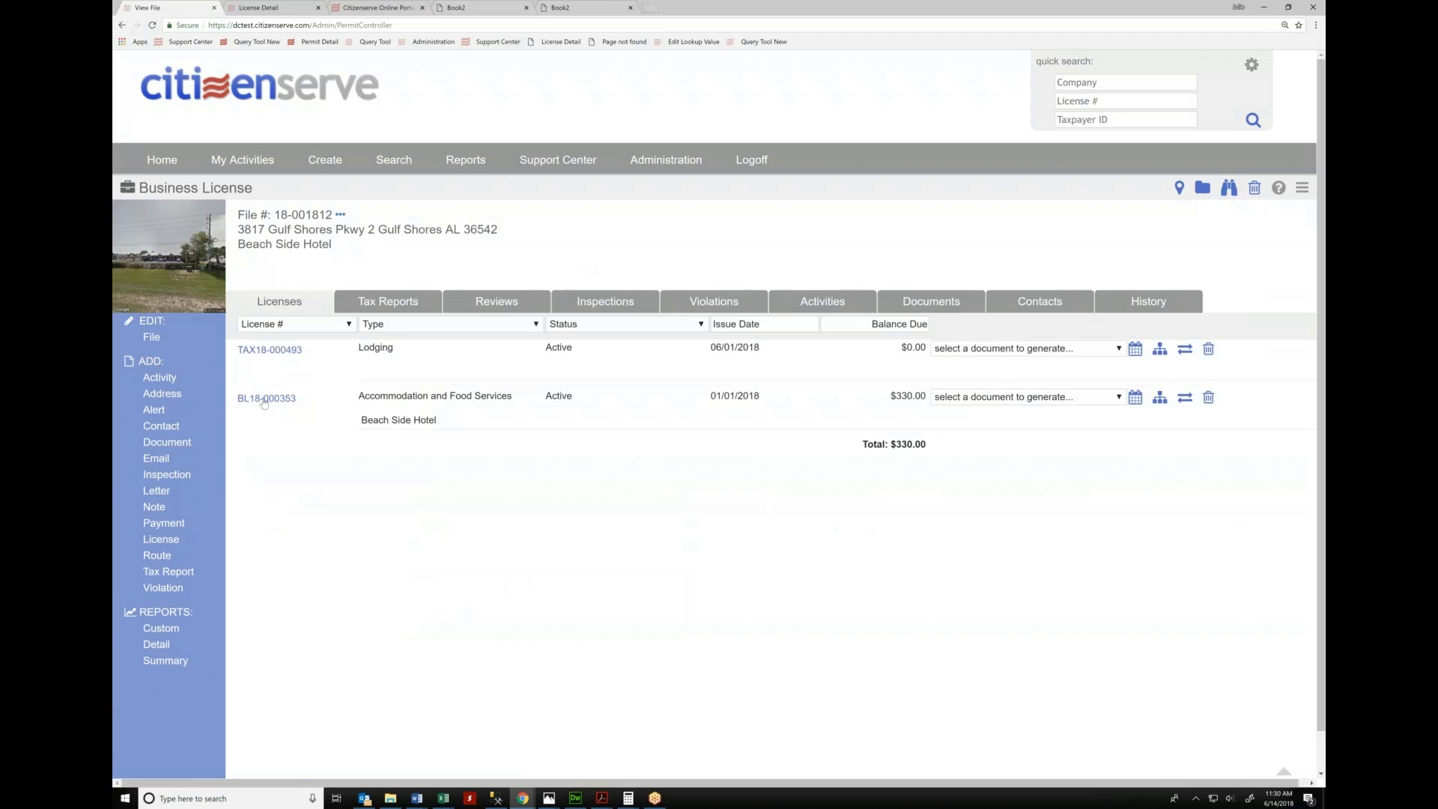
# Highlight the new TAX18-000493 license number and start a tax report for it
pyautogui.moveTo(304, 403); pyautogui.dragTo(242, 409)
pyautogui.moveTo(307, 362); pyautogui.dragTo(243, 361)
pyautogui.click(247, 357)
pyautogui.click(188, 574)
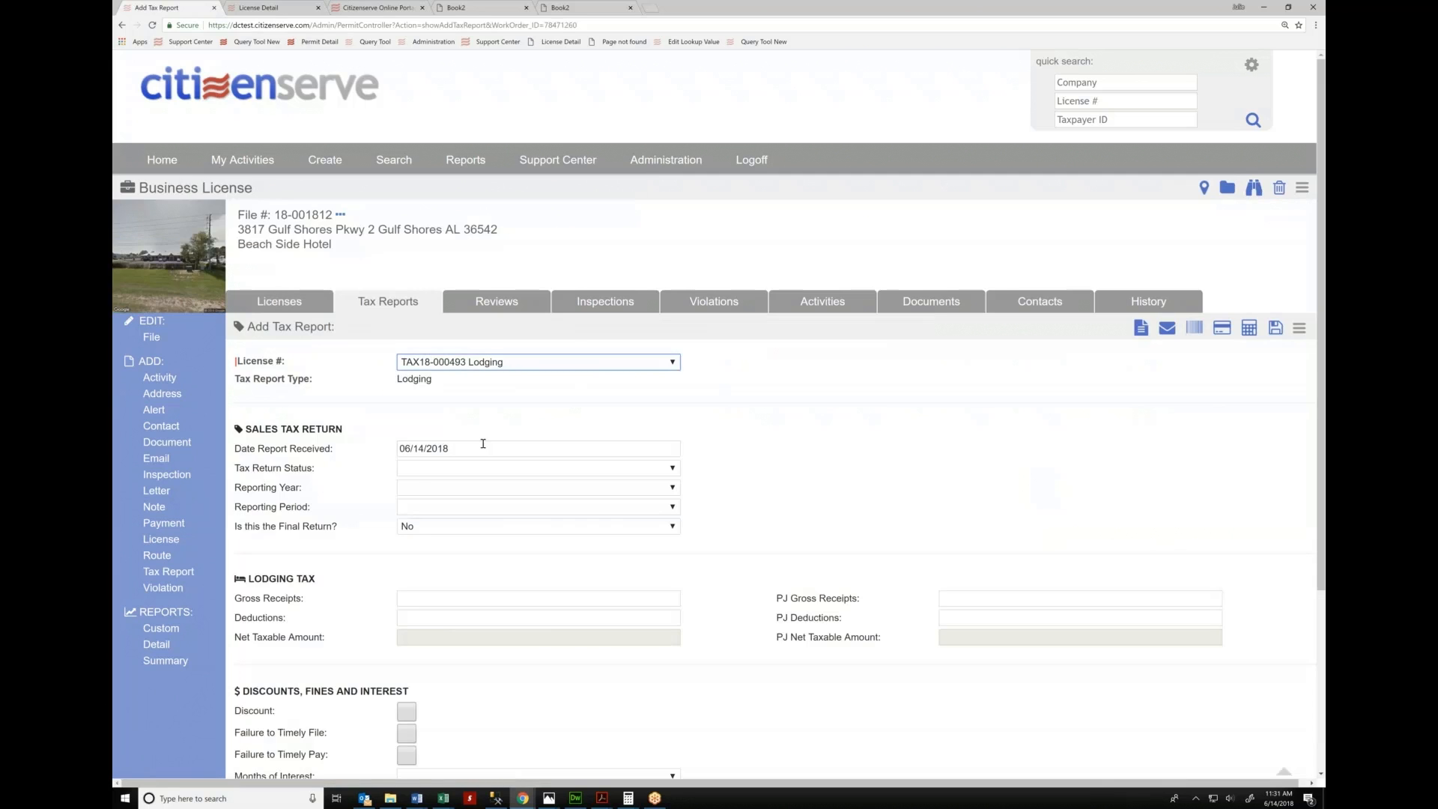
# Set the report's reporting year to 2018 and reporting period to 06, 2018
pyautogui.click(420, 477)
pyautogui.click(412, 488)
pyautogui.click(413, 488)
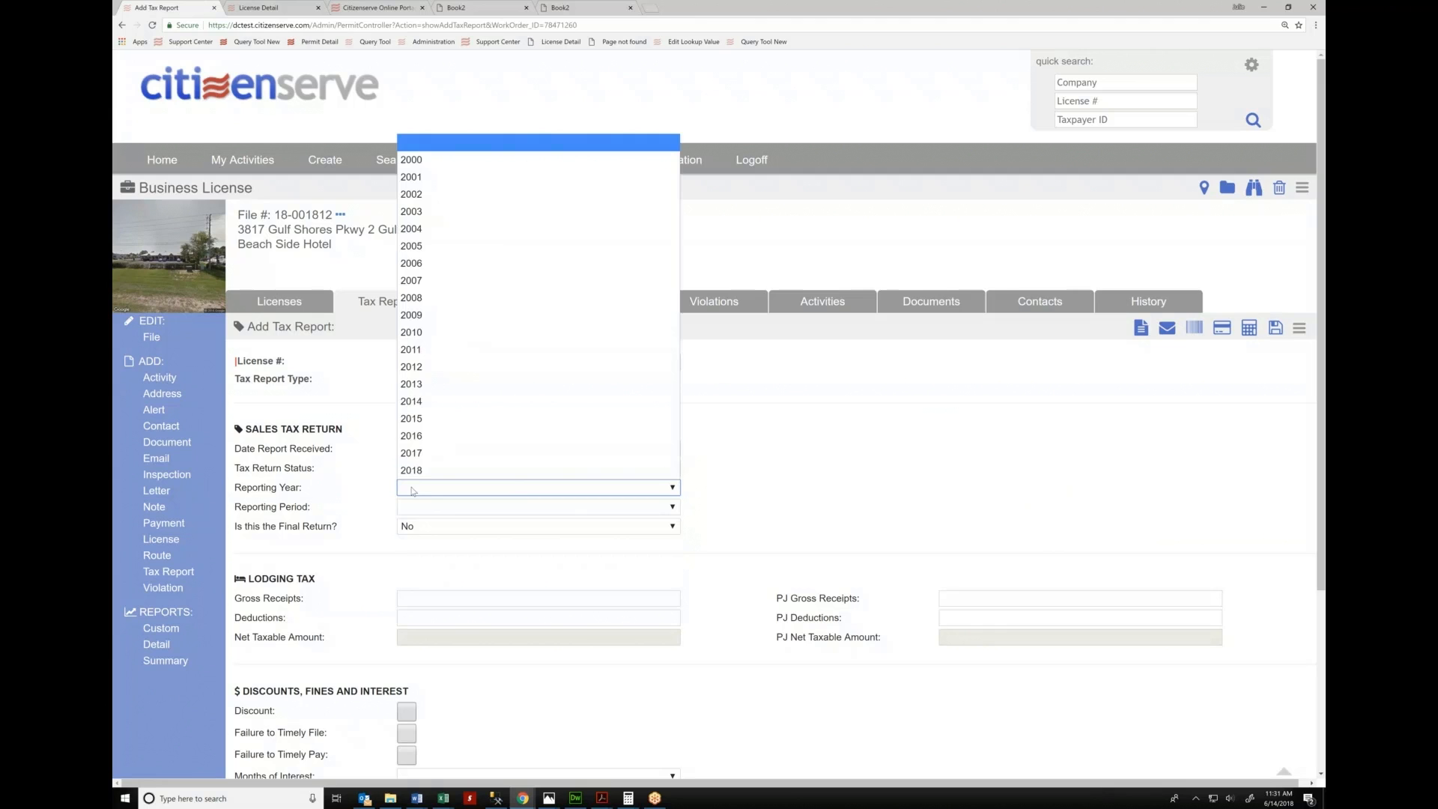
pyautogui.press('Return')
pyautogui.click(423, 509)
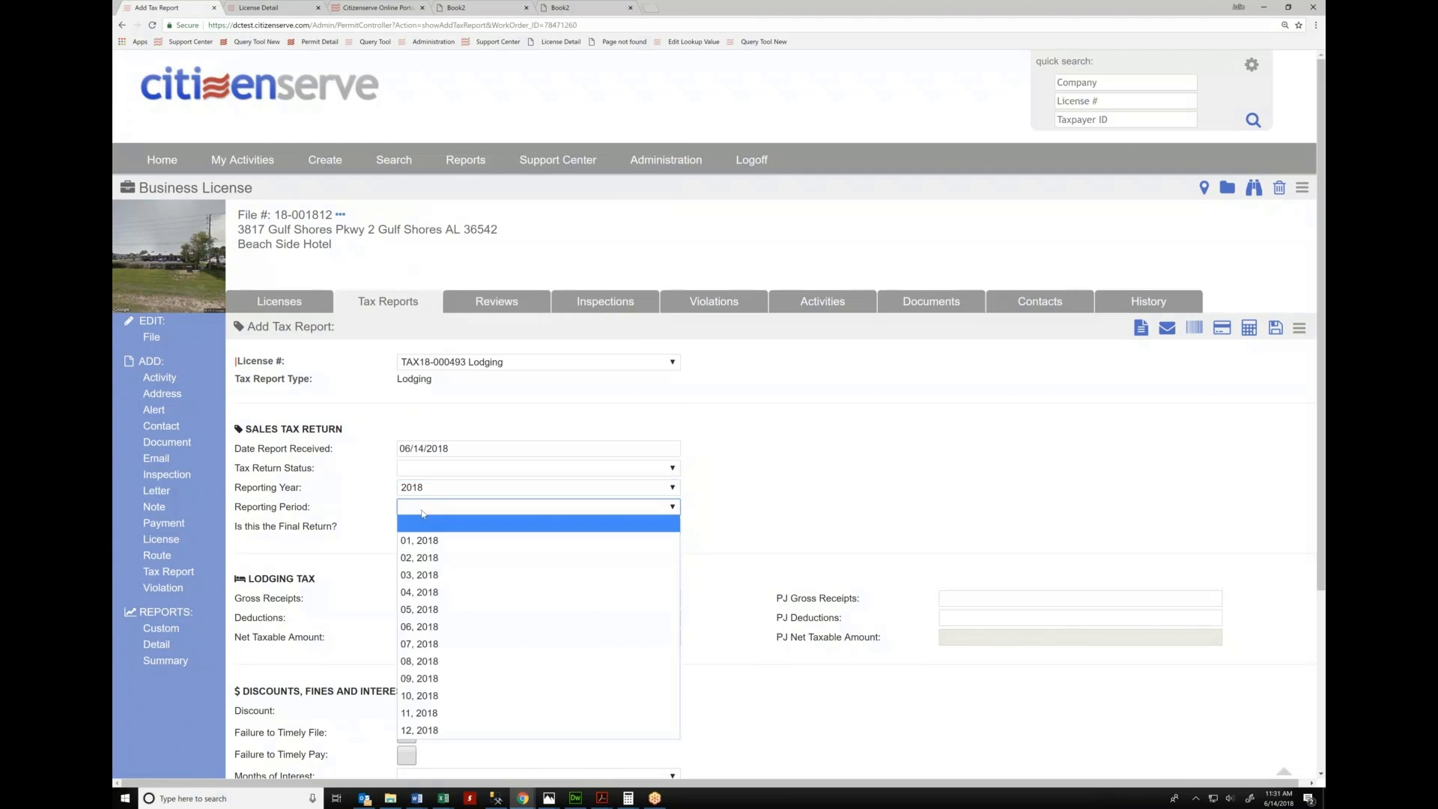
pyautogui.click(421, 630)
# Enter 50,000 gross and PJ gross receipts and 500 deductions and PJ deductions
pyautogui.scroll(-1, 490, 467)
pyautogui.scroll(-1, 739, 481)
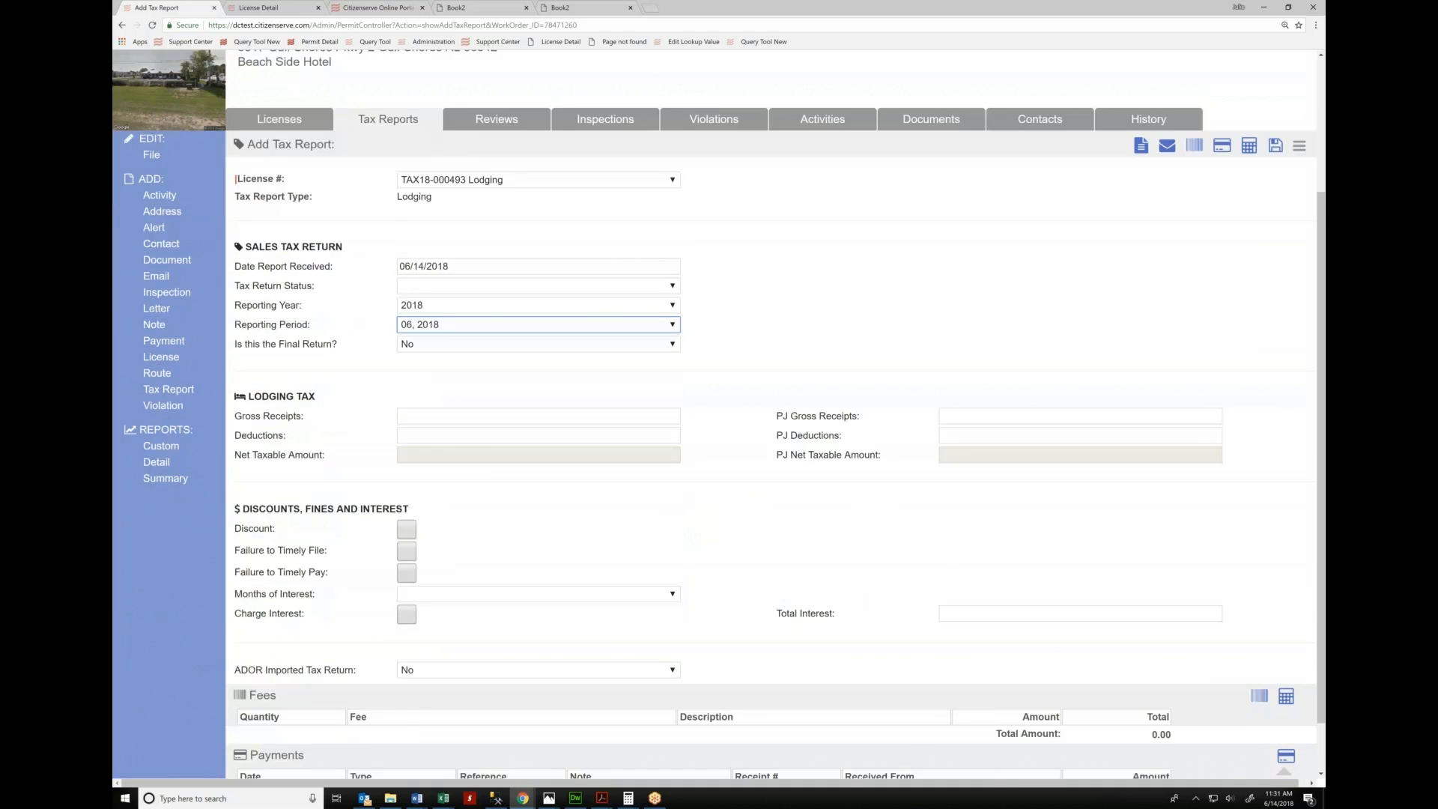
pyautogui.scroll(-1, 538, 419)
pyautogui.click(537, 383)
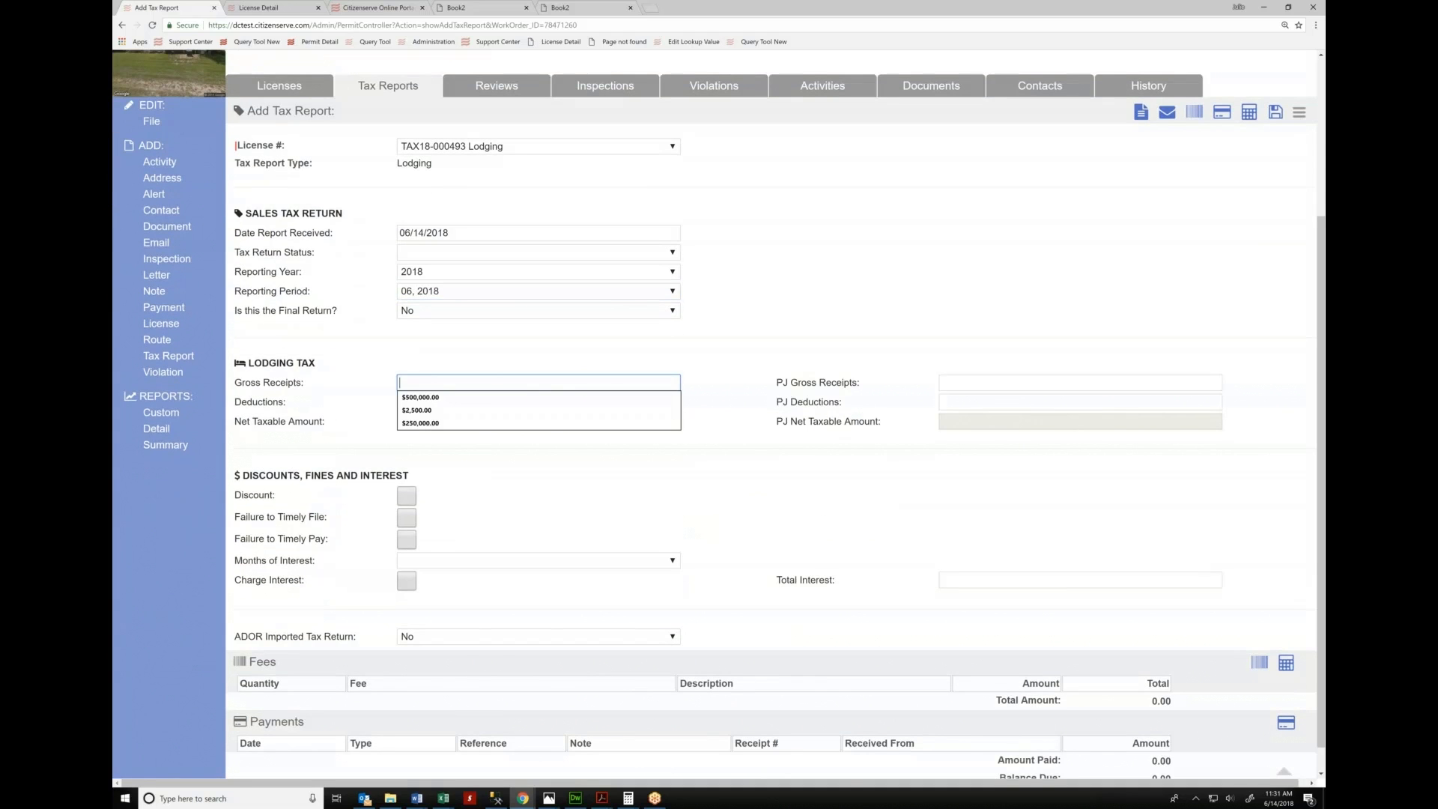
pyautogui.write('50')
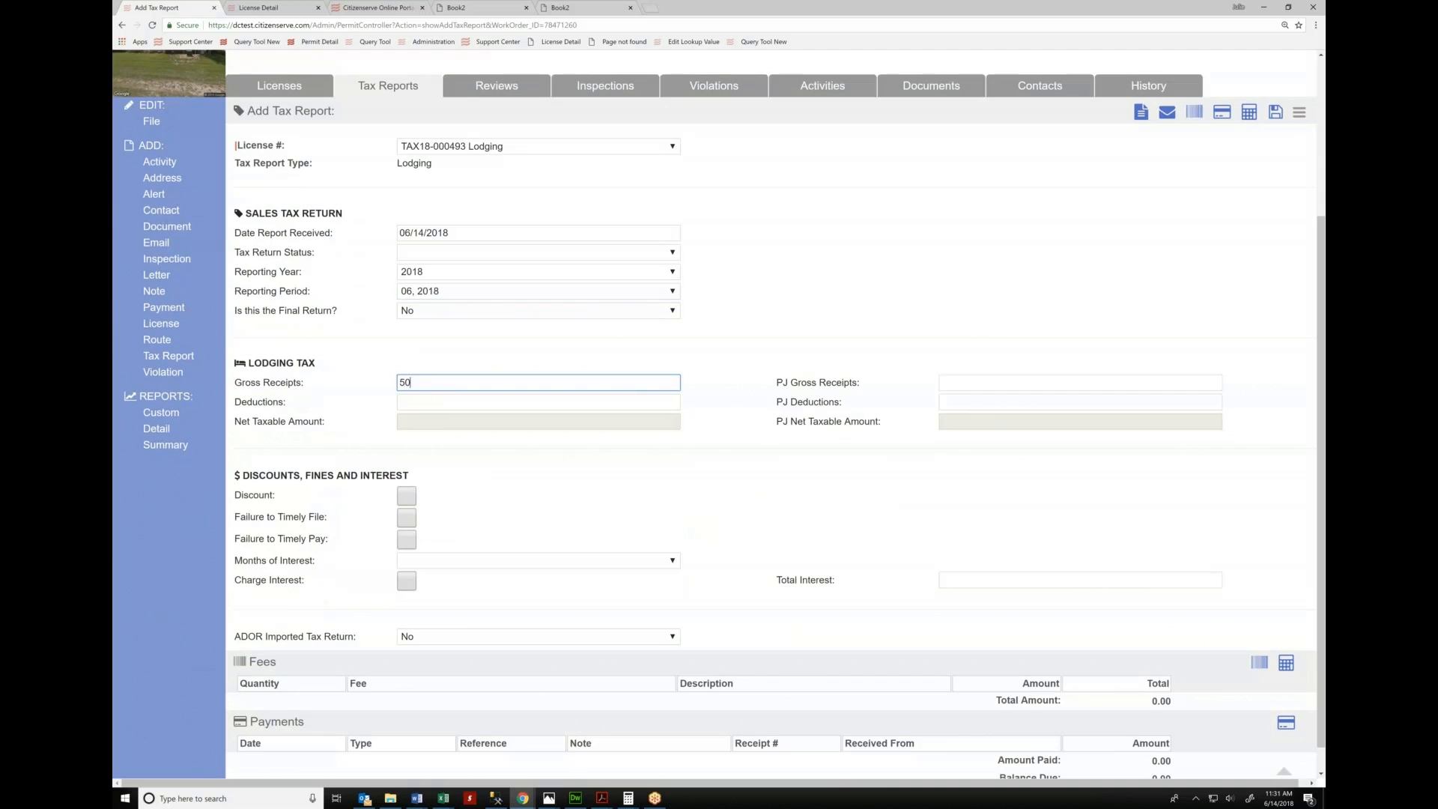
pyautogui.write(',000')
pyautogui.press('Tab')
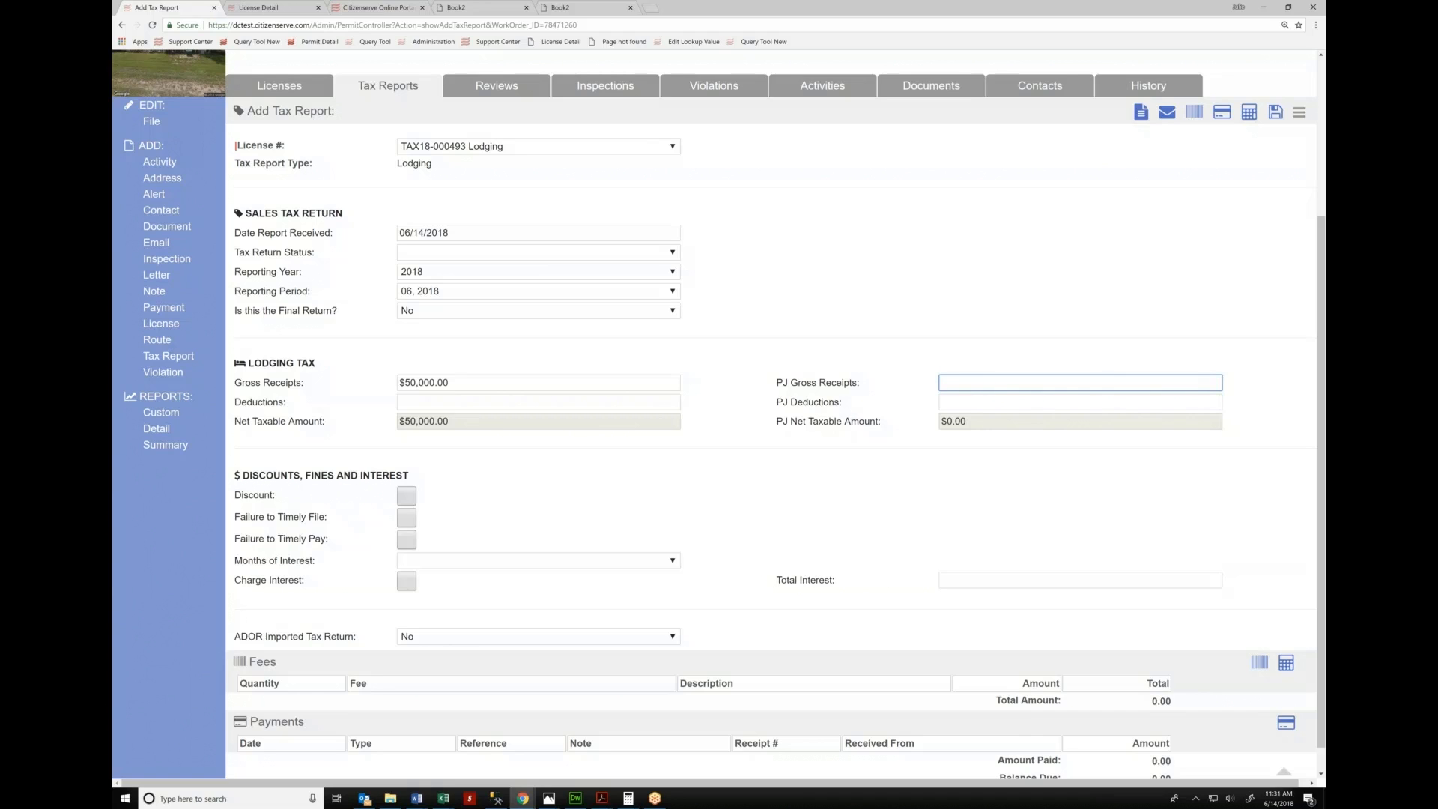
pyautogui.write('50000')
pyautogui.press('Tab')
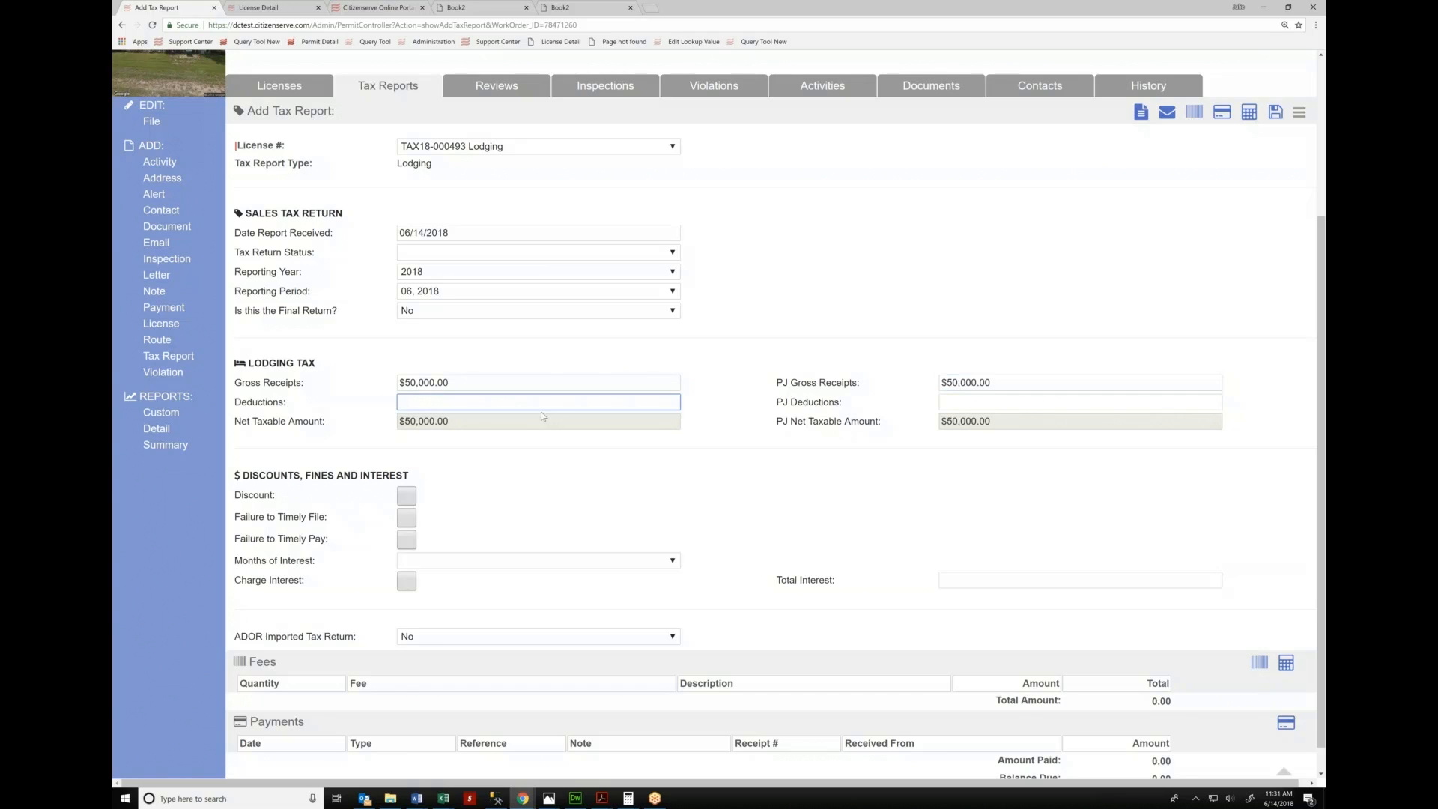
pyautogui.write('500')
pyautogui.press('Tab')
pyautogui.write('500')
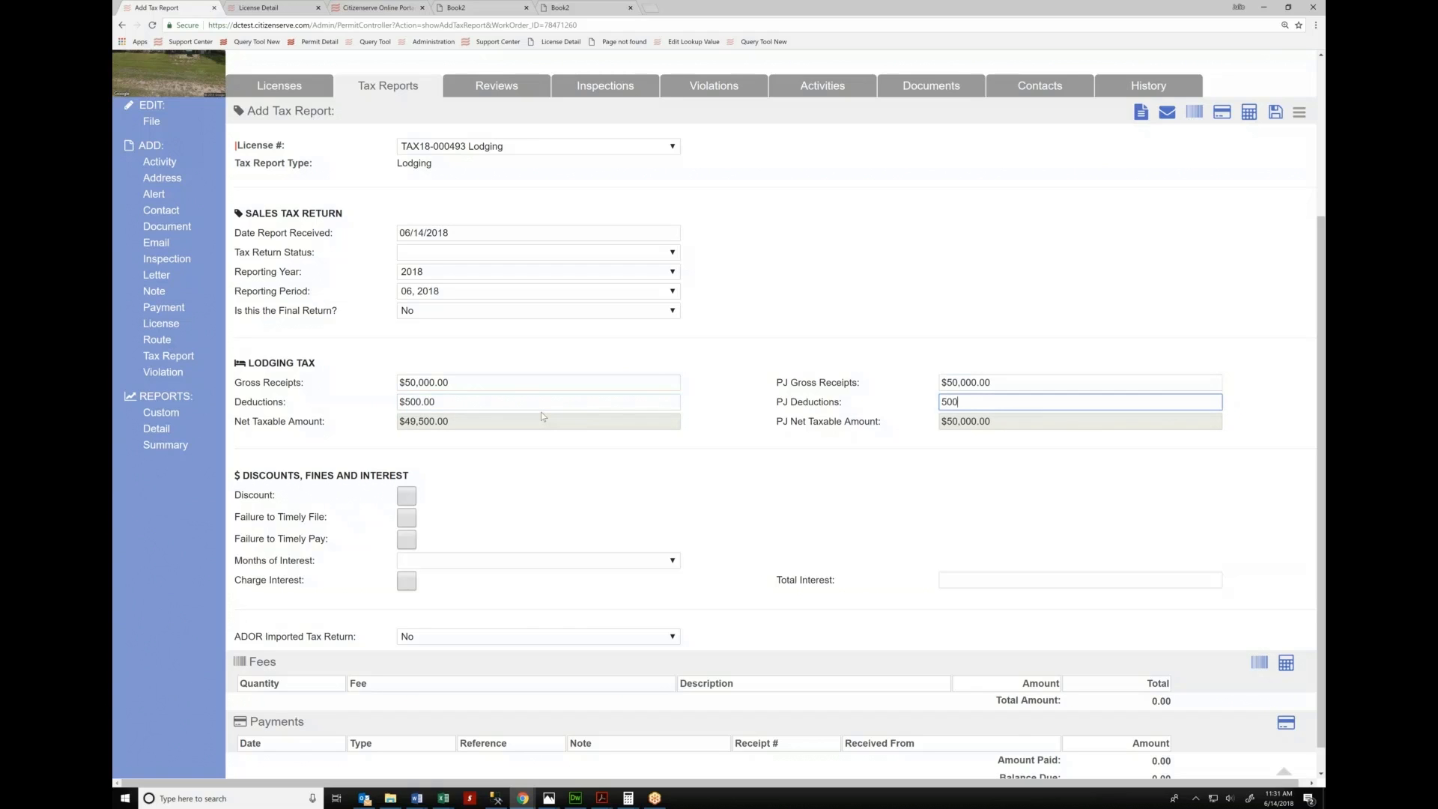
pyautogui.press('Tab')
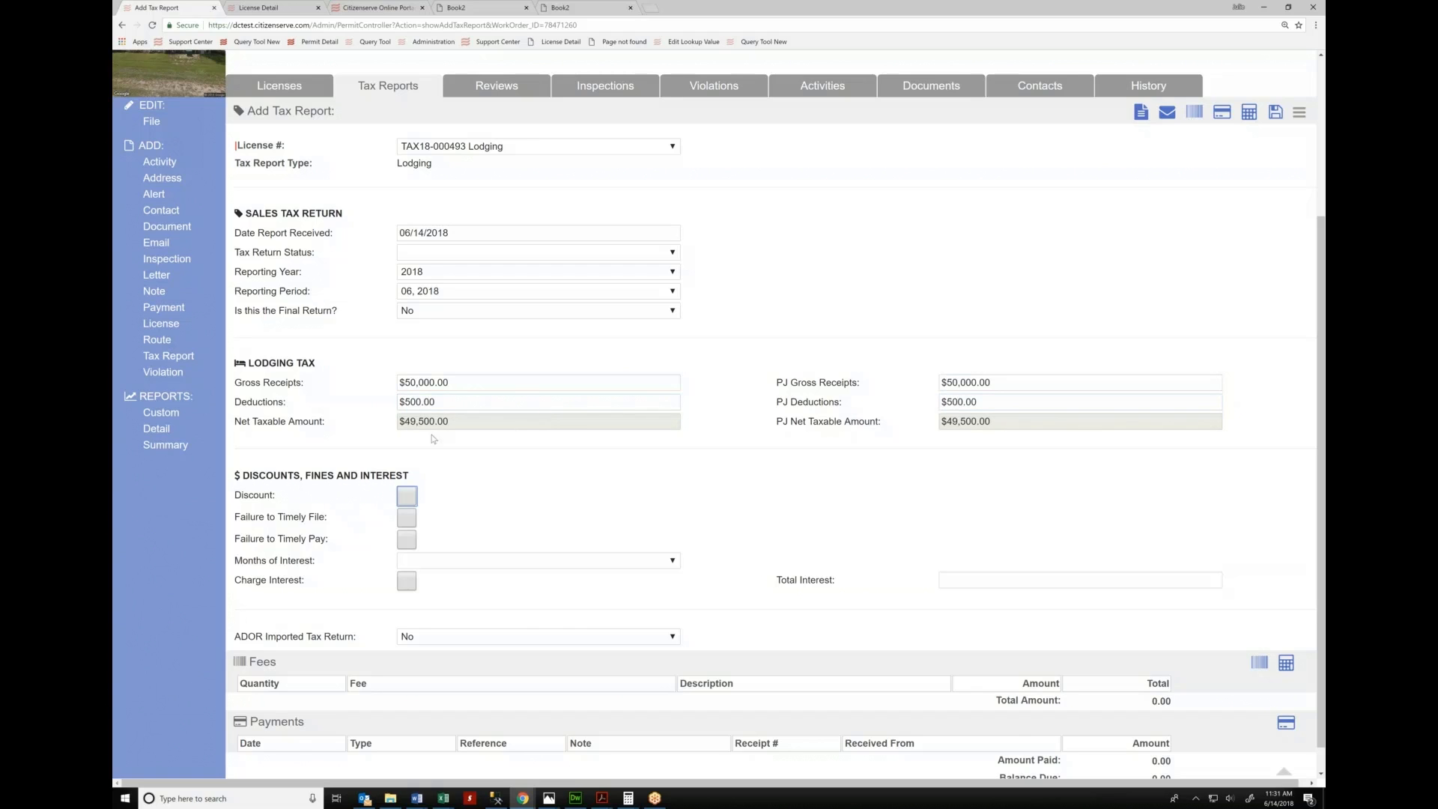
# Apply a discount and calculate fees, showing the Lodging Tax in a Police Jurisdiction fee
pyautogui.click(408, 496)
pyautogui.click(1286, 663)
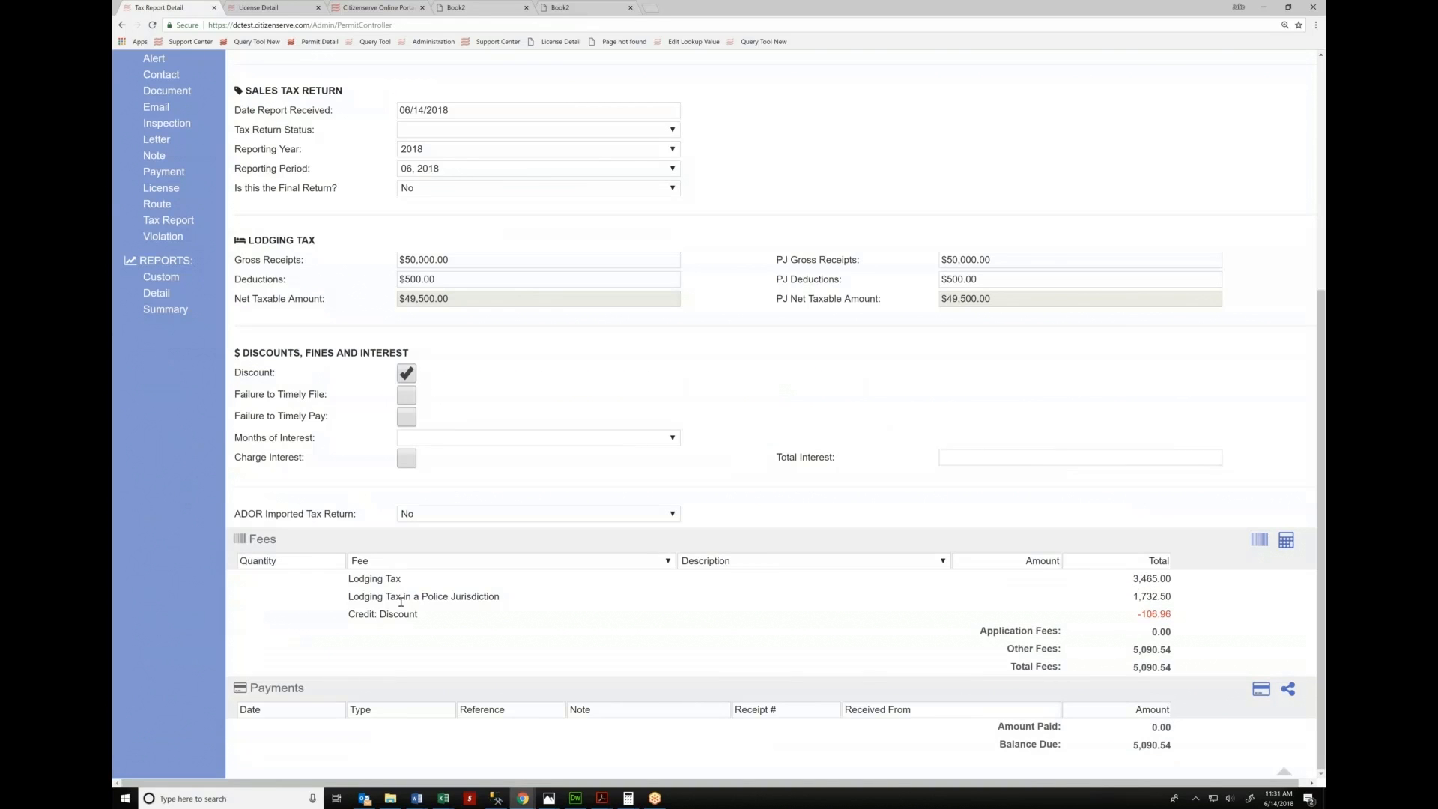
pyautogui.moveTo(355, 597); pyautogui.dragTo(501, 597)
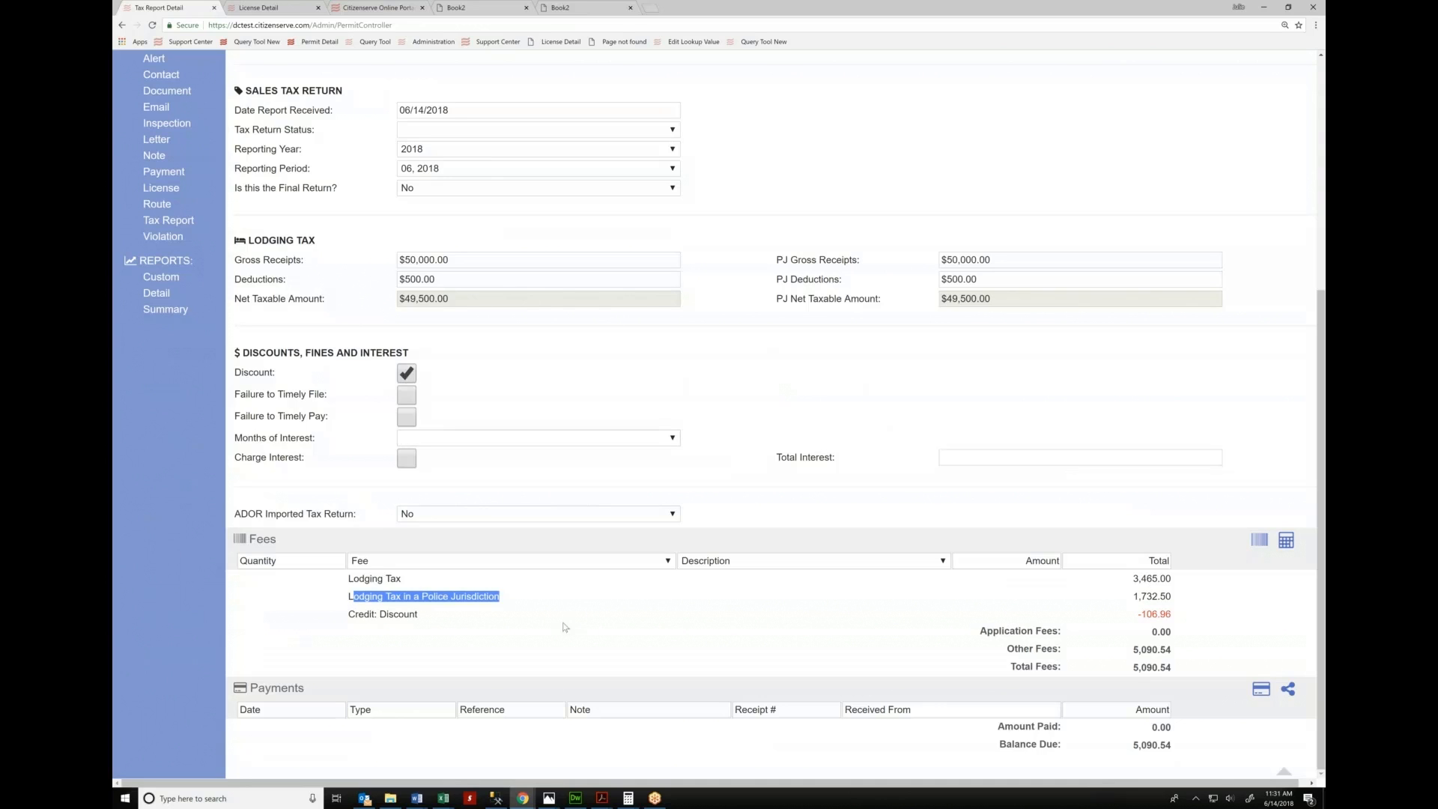
# Replace the discount with failure-to-file and failure-to-pay penalties of 519.75 each
pyautogui.click(408, 378)
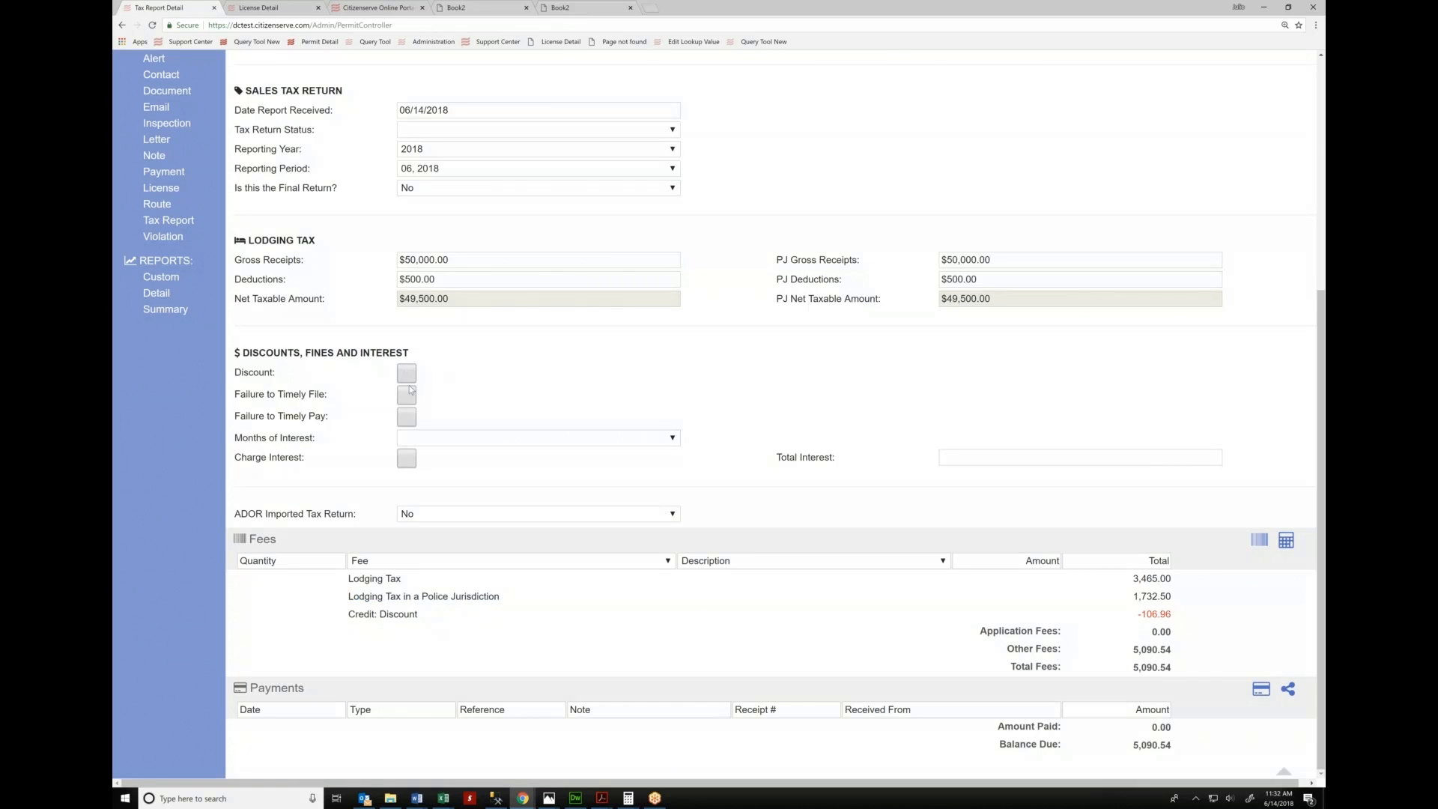
pyautogui.click(409, 391)
pyautogui.click(402, 417)
pyautogui.click(1286, 540)
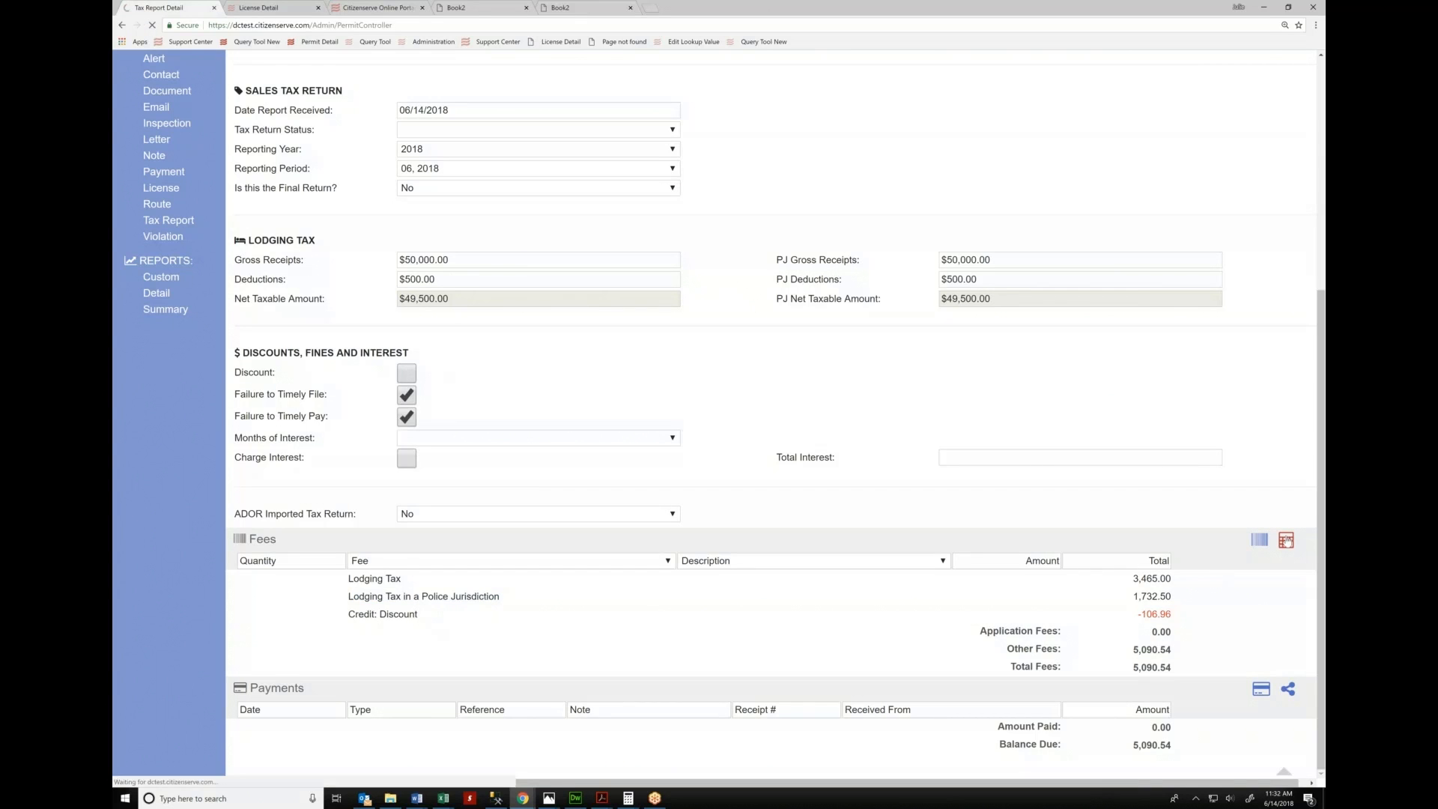
pyautogui.scroll(-5, 1286, 540)
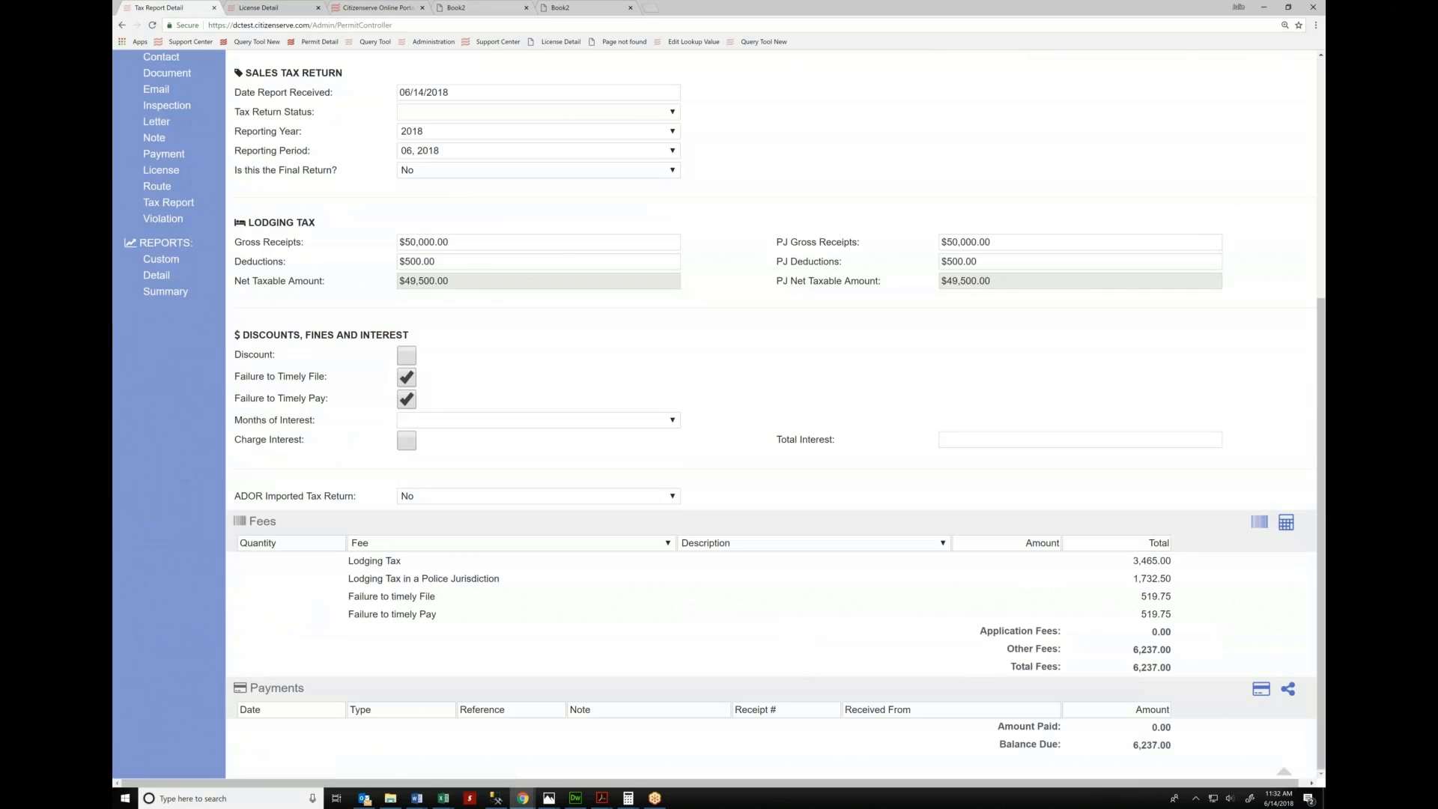
pyautogui.doubleClick(1143, 596)
pyautogui.doubleClick(1164, 615)
# Charge 01 month of interest and recalculate, bringing the report to 6,288.98
pyautogui.click(577, 419)
pyautogui.click(482, 472)
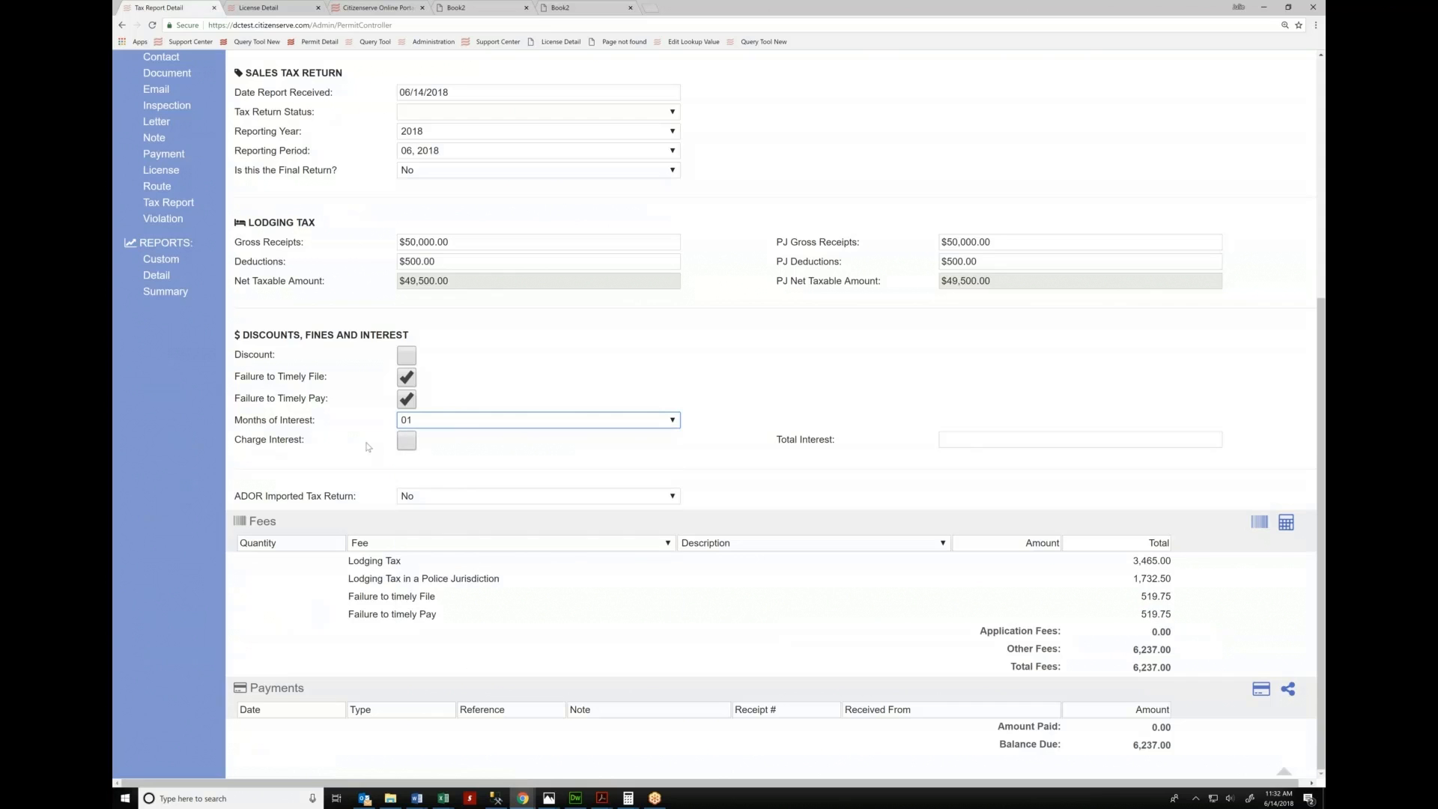
pyautogui.click(407, 442)
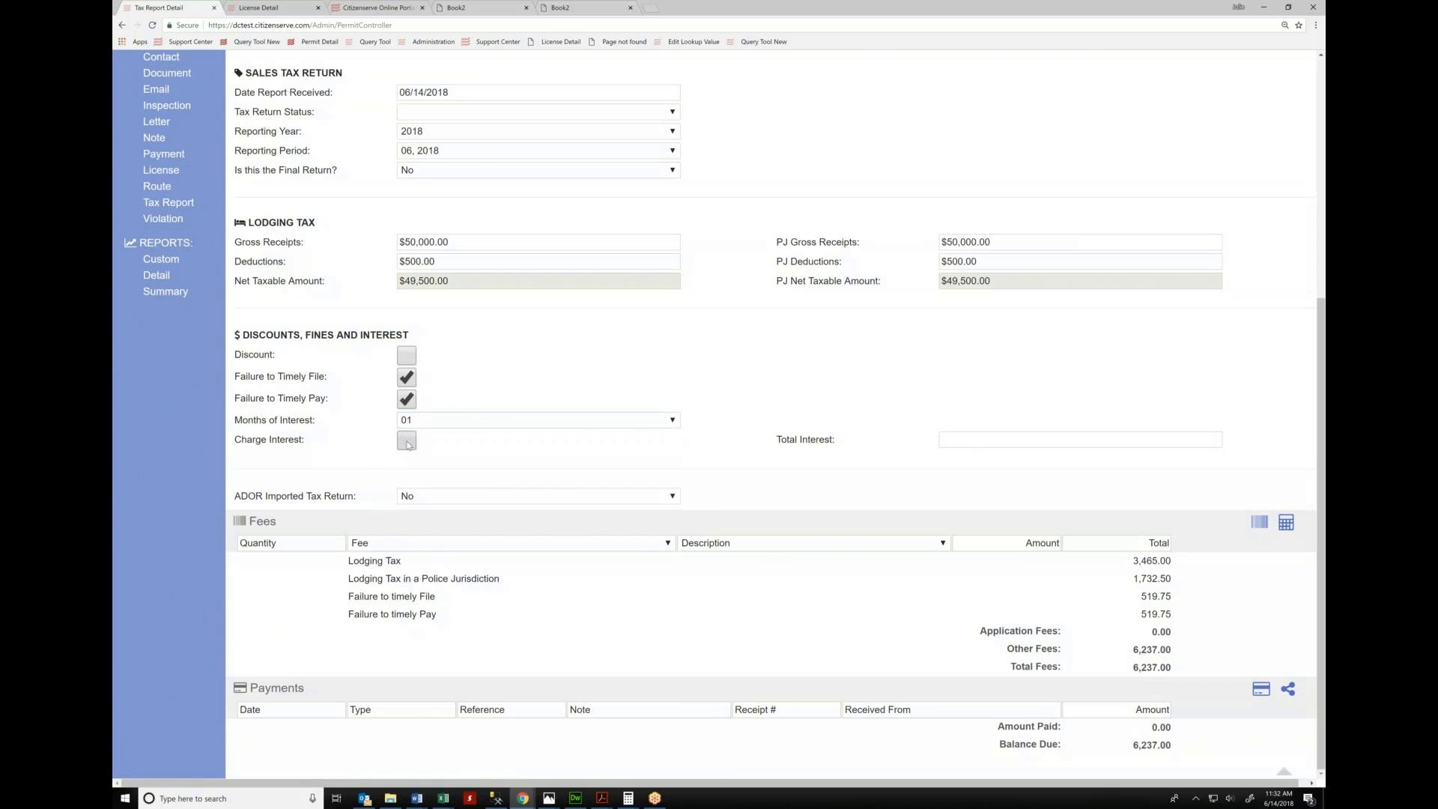
pyautogui.click(1297, 525)
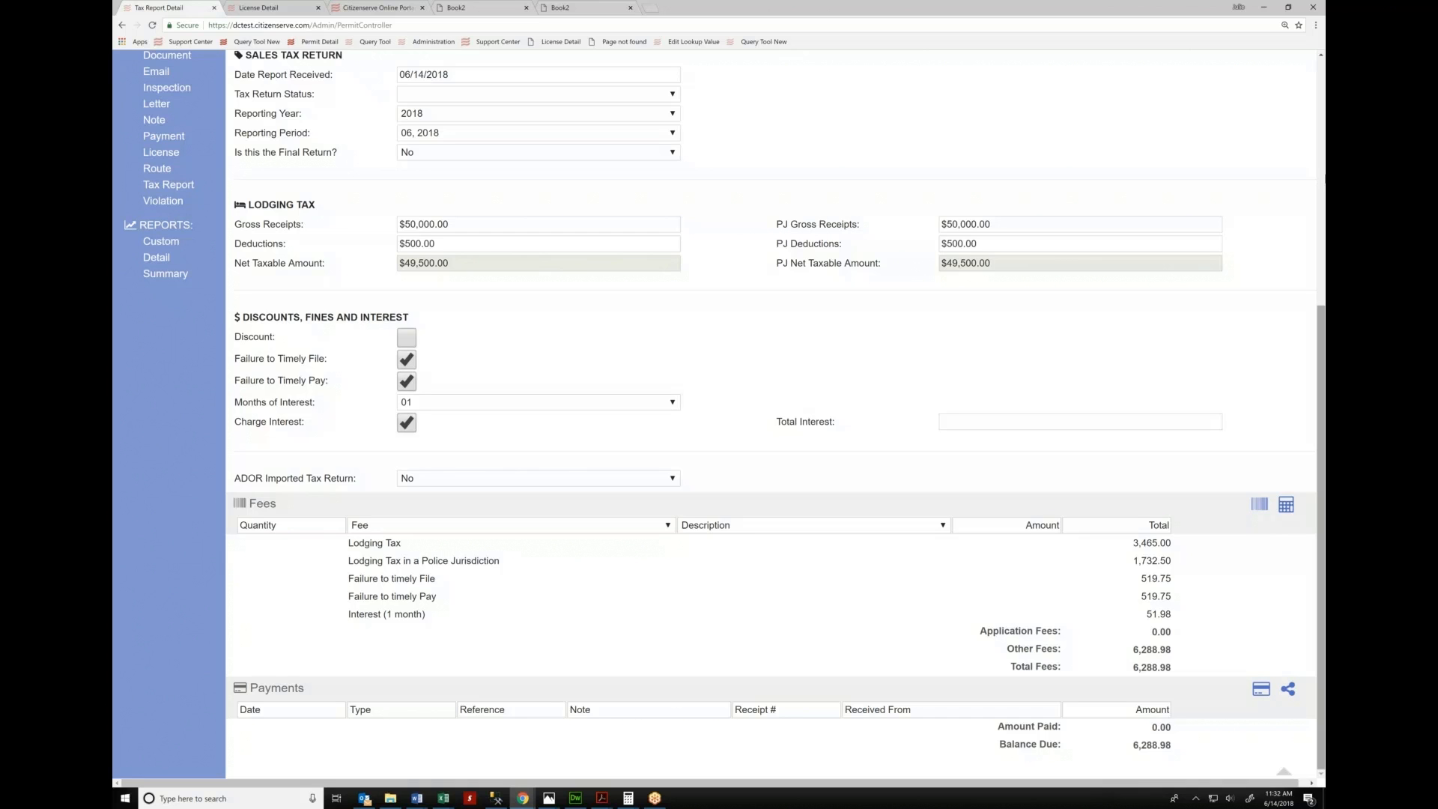
pyautogui.scroll(3, 777, 358)
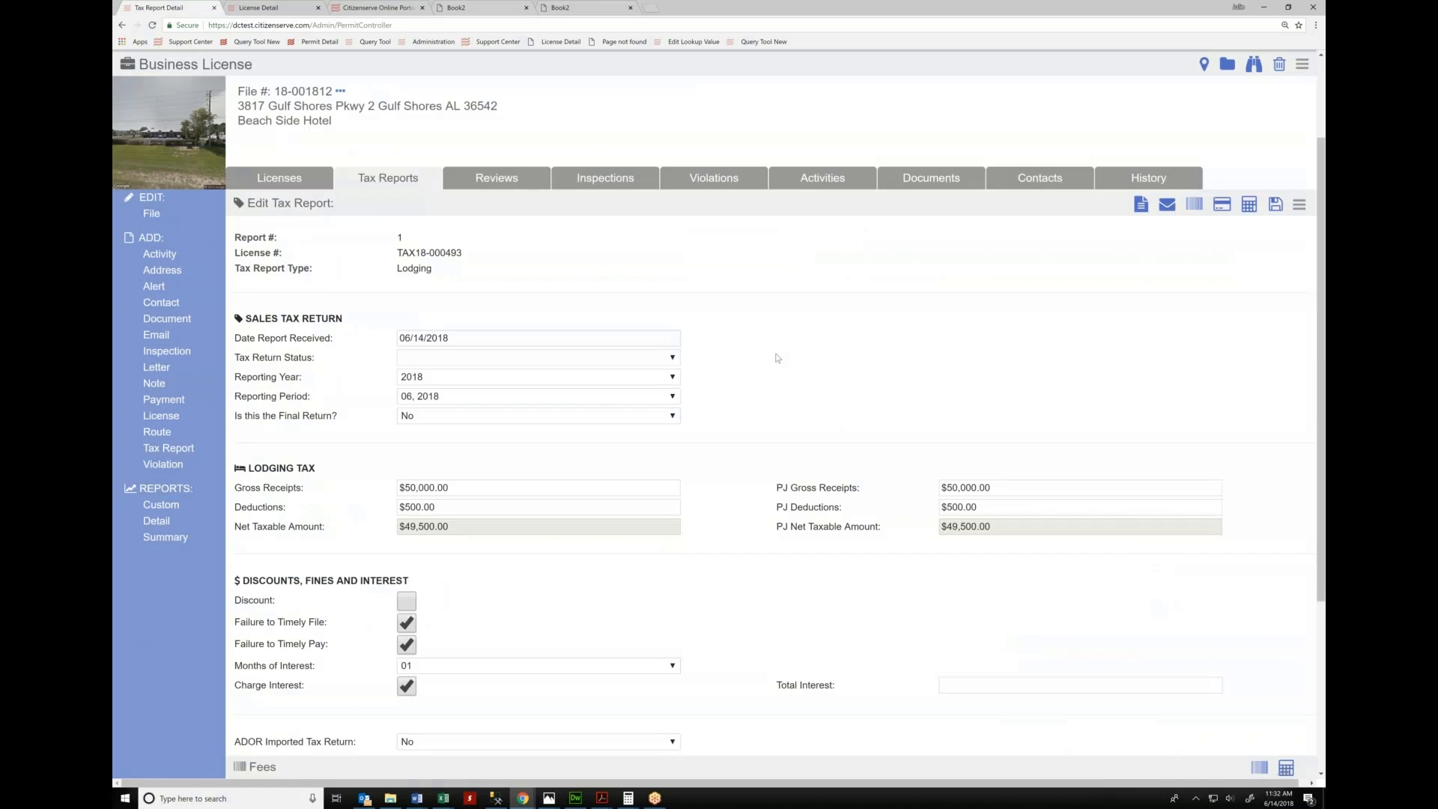
pyautogui.click(388, 178)
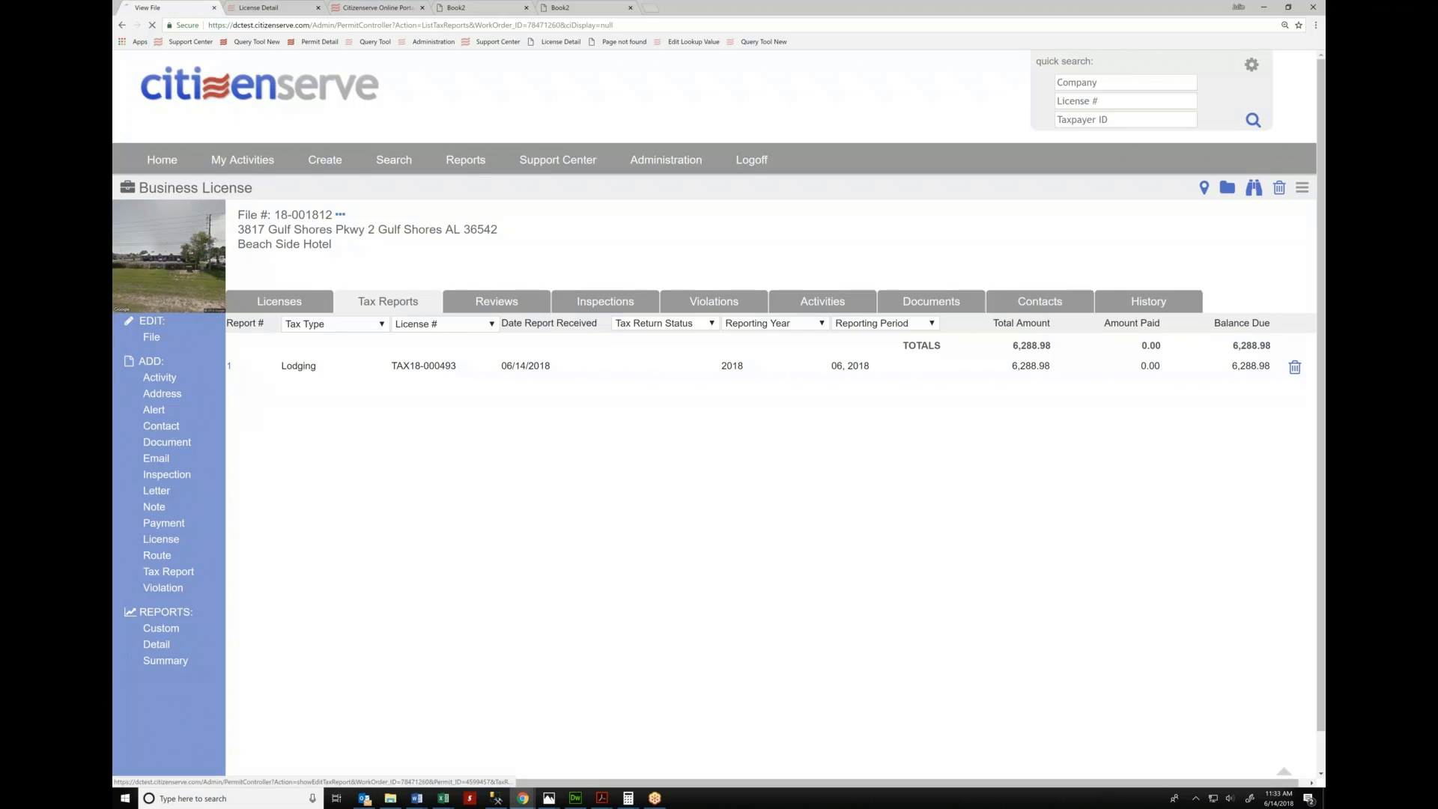
pyautogui.click(229, 366)
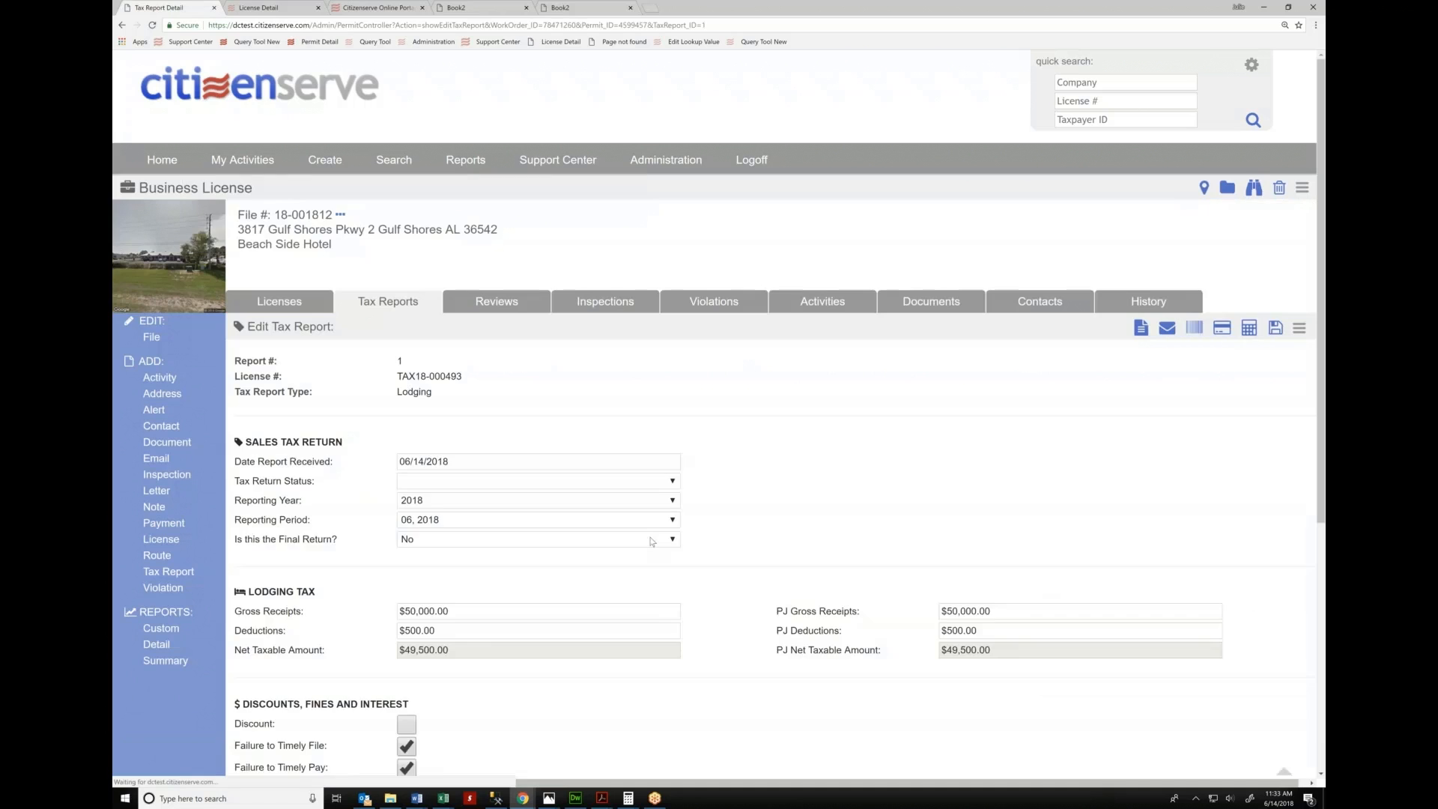
pyautogui.scroll(-4, 655, 539)
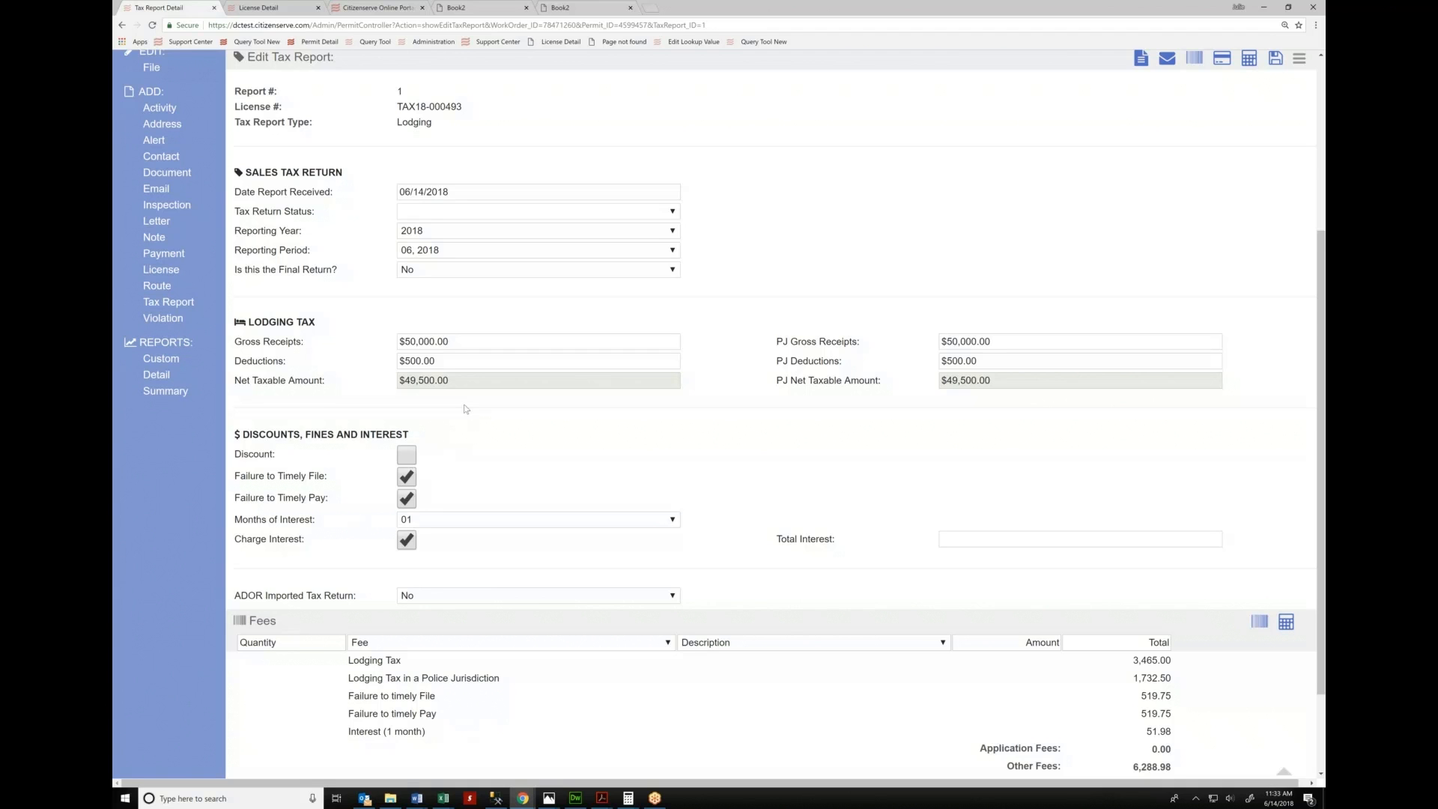
pyautogui.scroll(4, 459, 420)
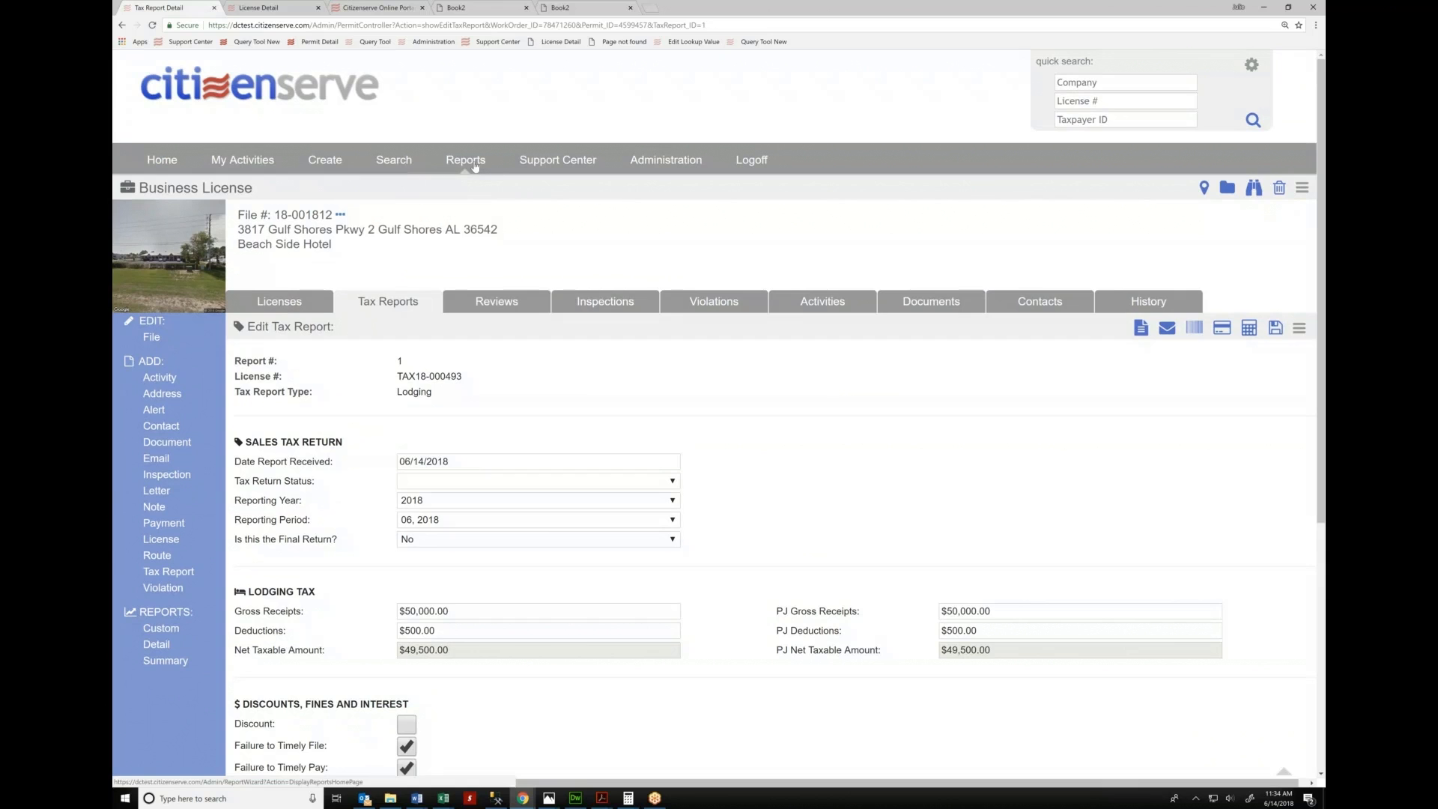
pyautogui.click(474, 165)
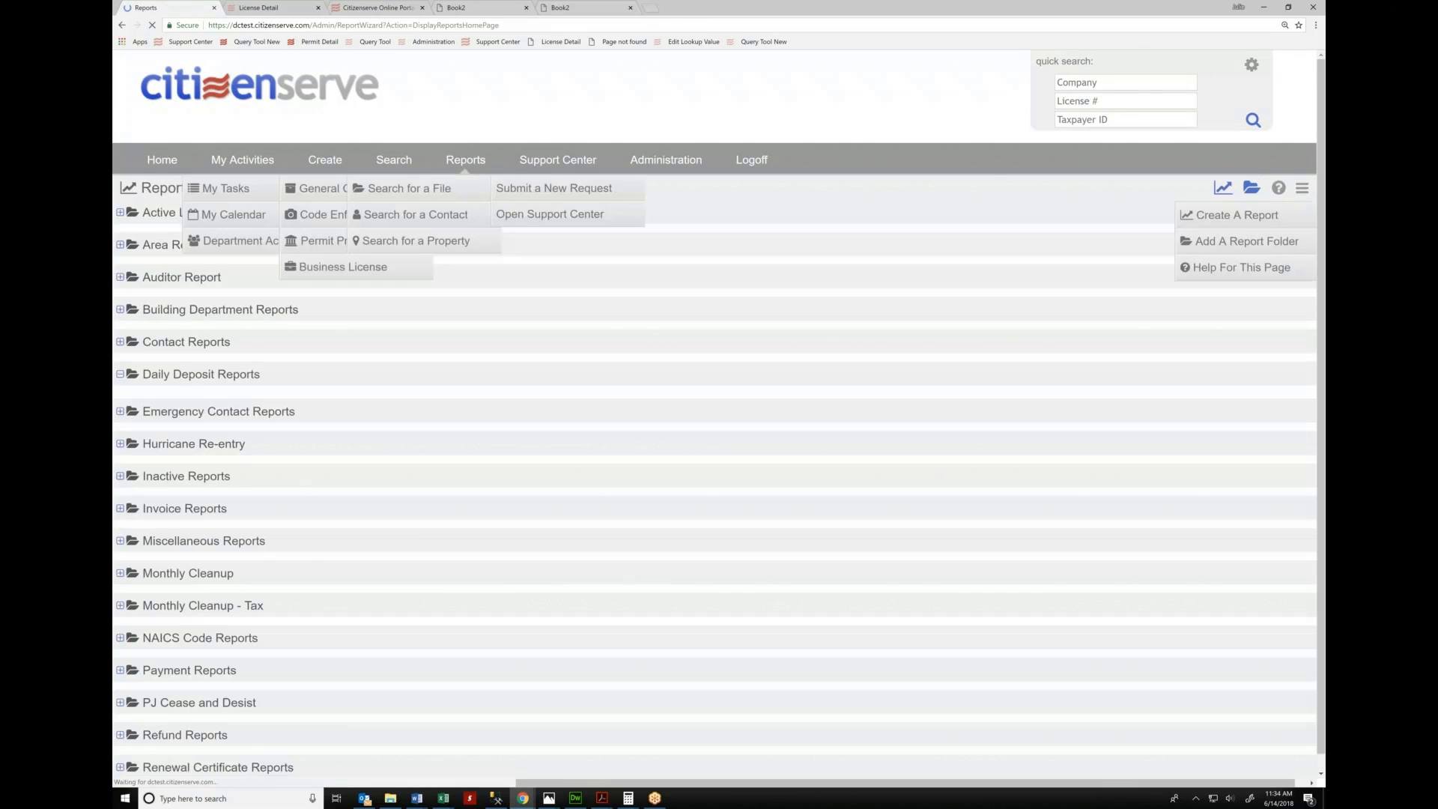
pyautogui.scroll(-1, 362, 351)
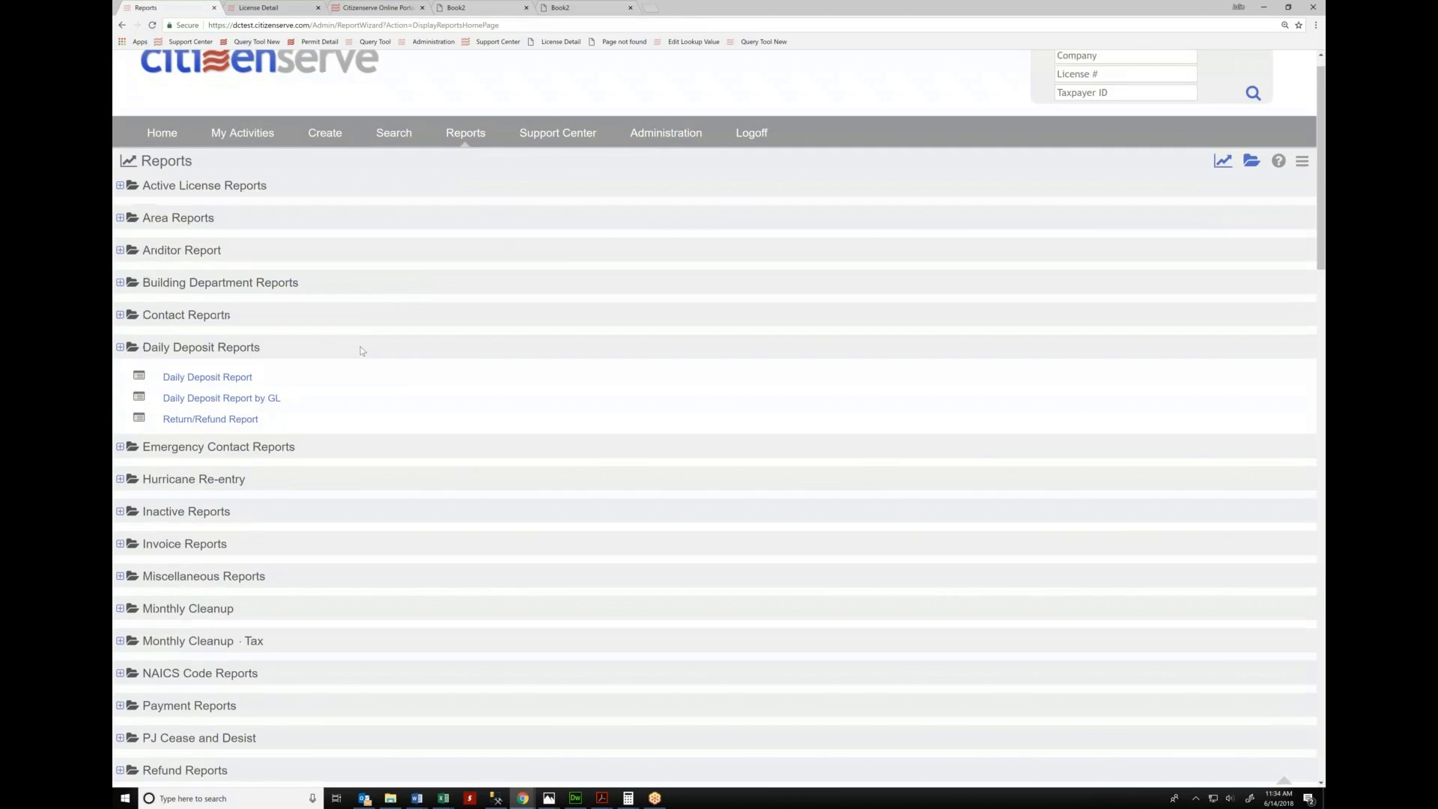
pyautogui.scroll(-9, 360, 351)
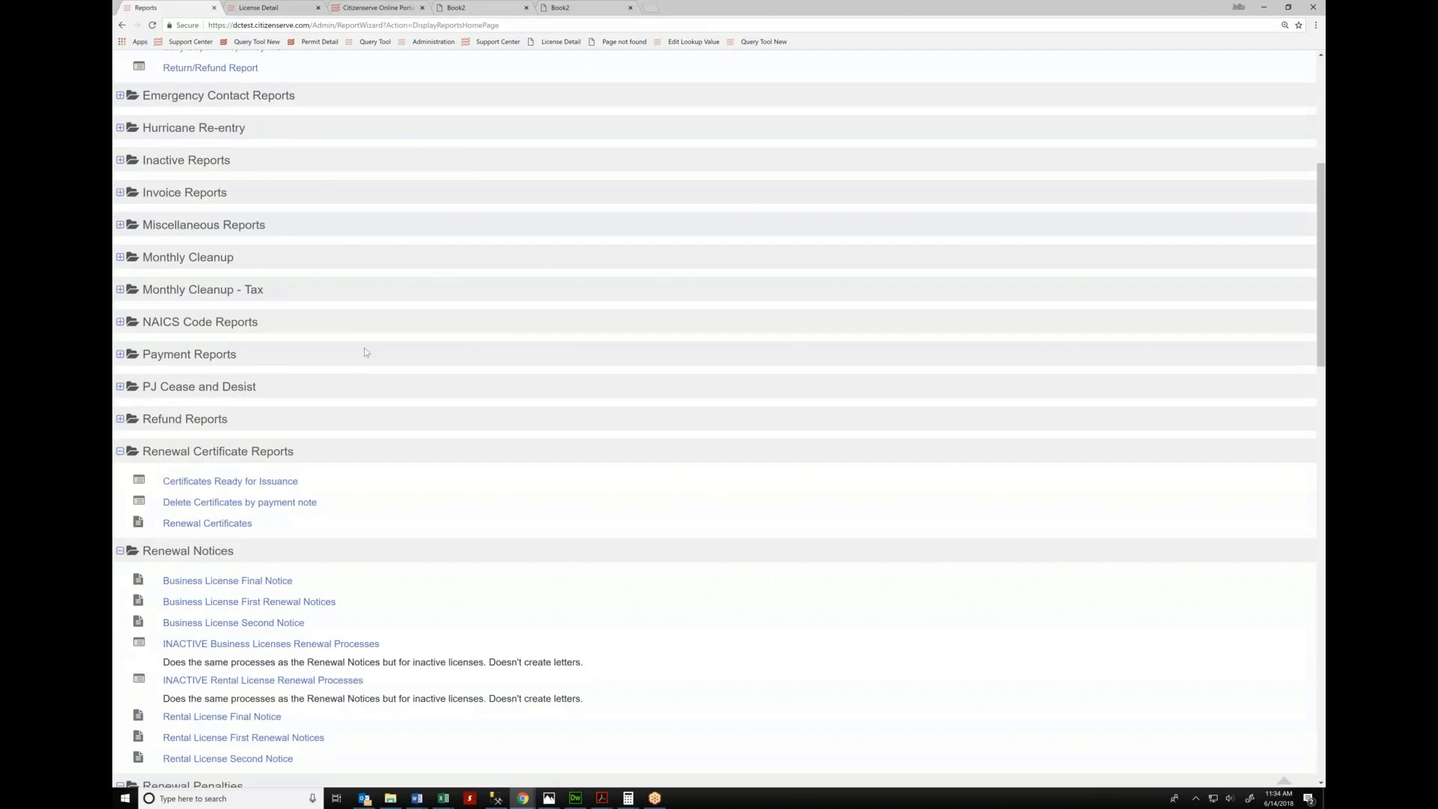
pyautogui.scroll(-6, 364, 349)
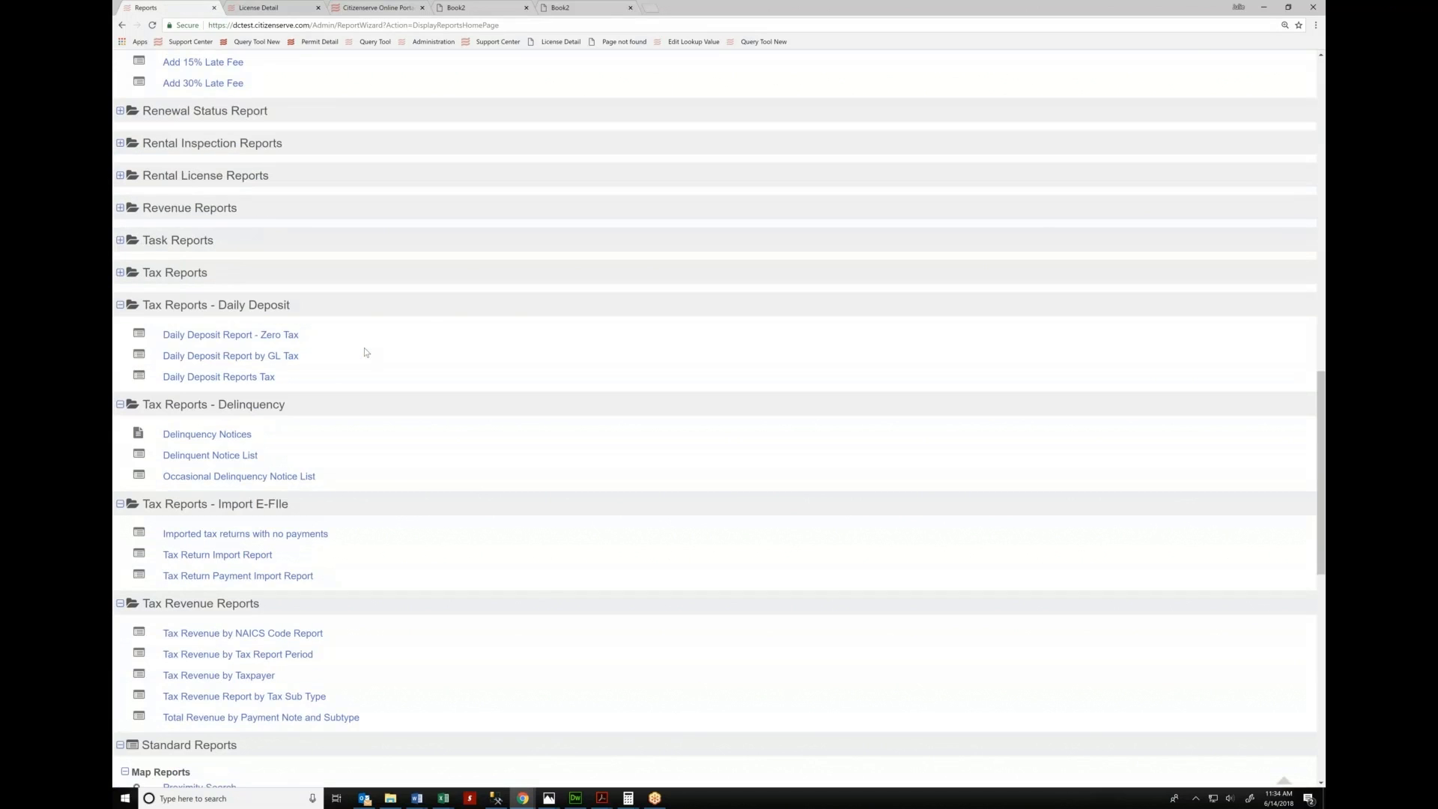
pyautogui.scroll(-2, 365, 352)
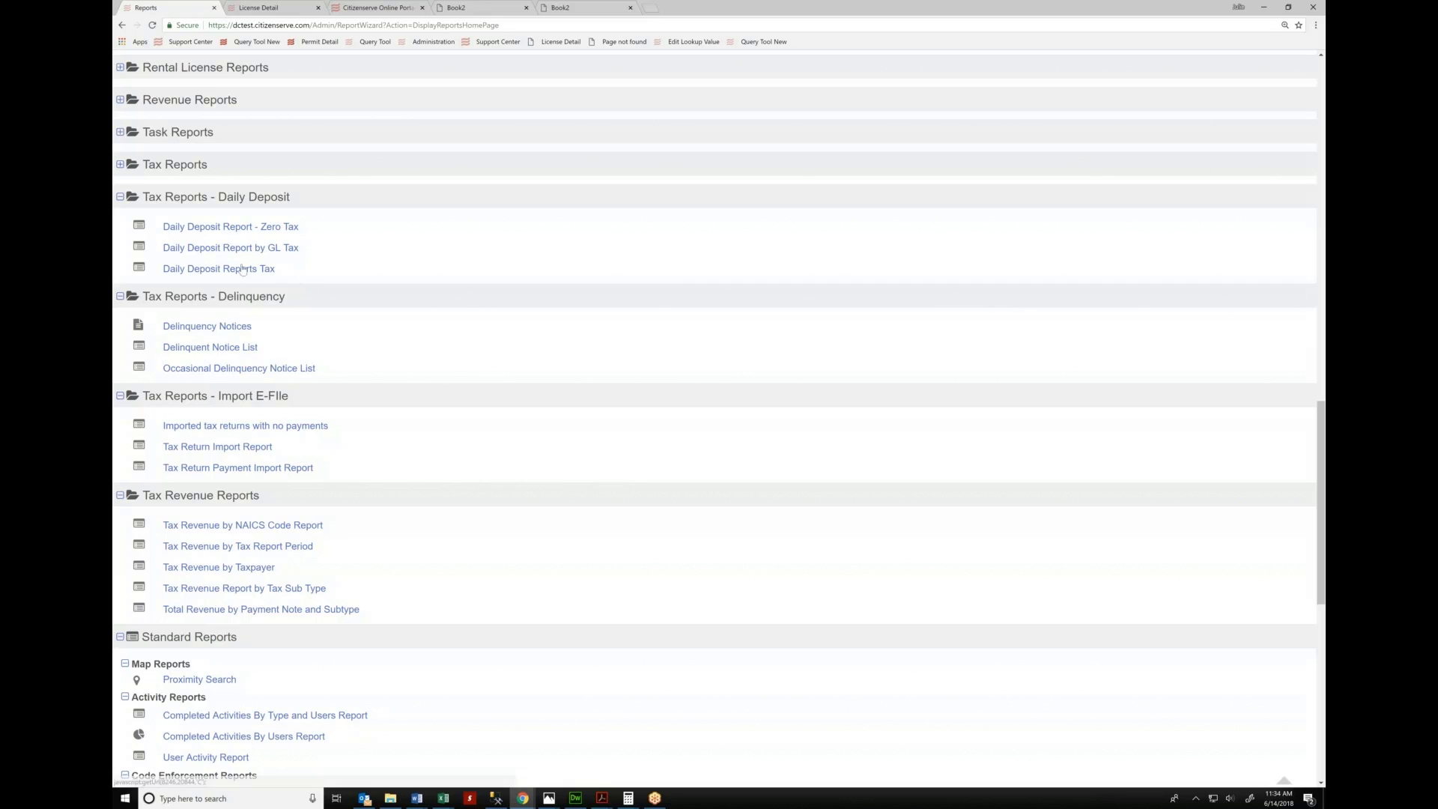
# Run the Delinquent Notice List as of 02/01/2018 and return to the report setup tab
pyautogui.click(177, 349)
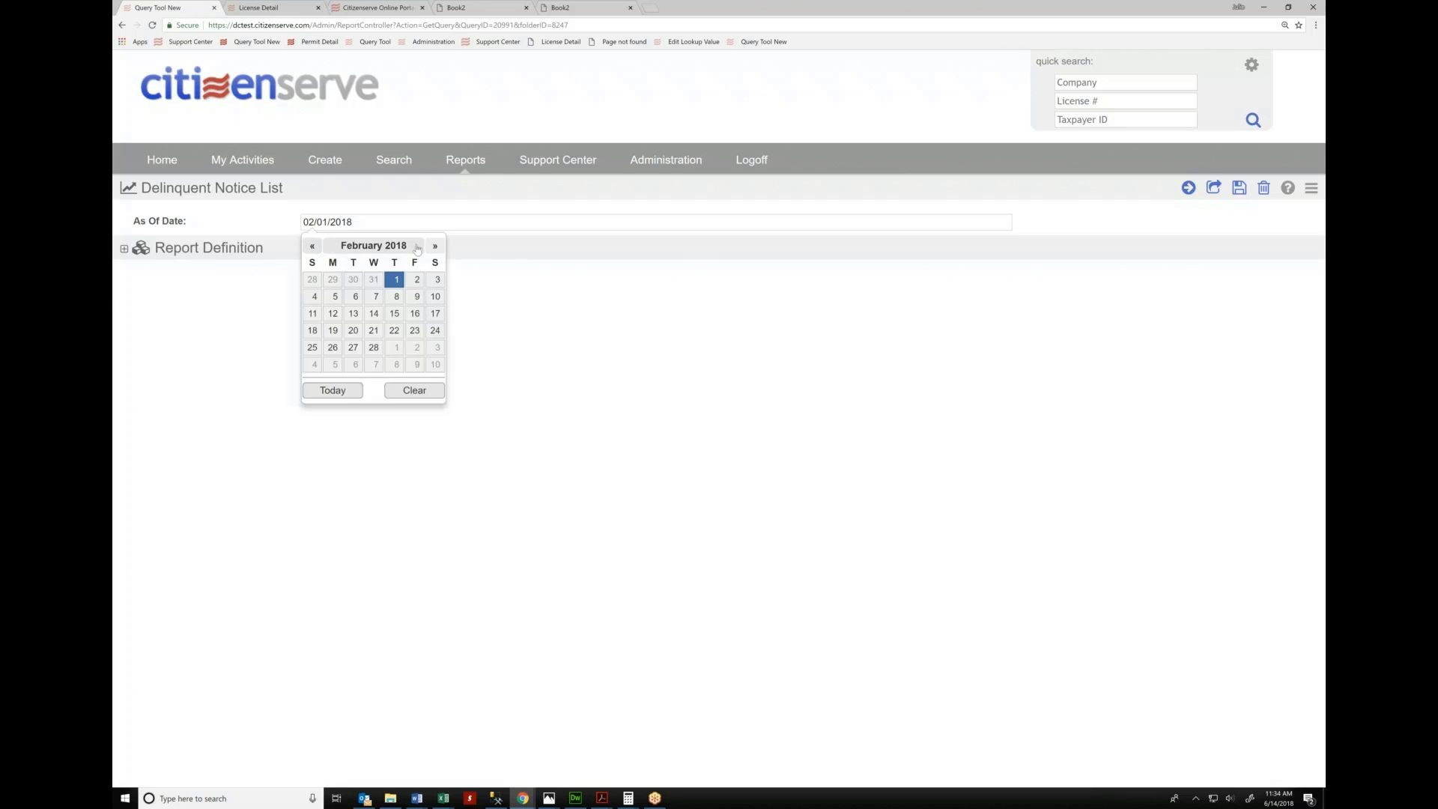
pyautogui.click(396, 280)
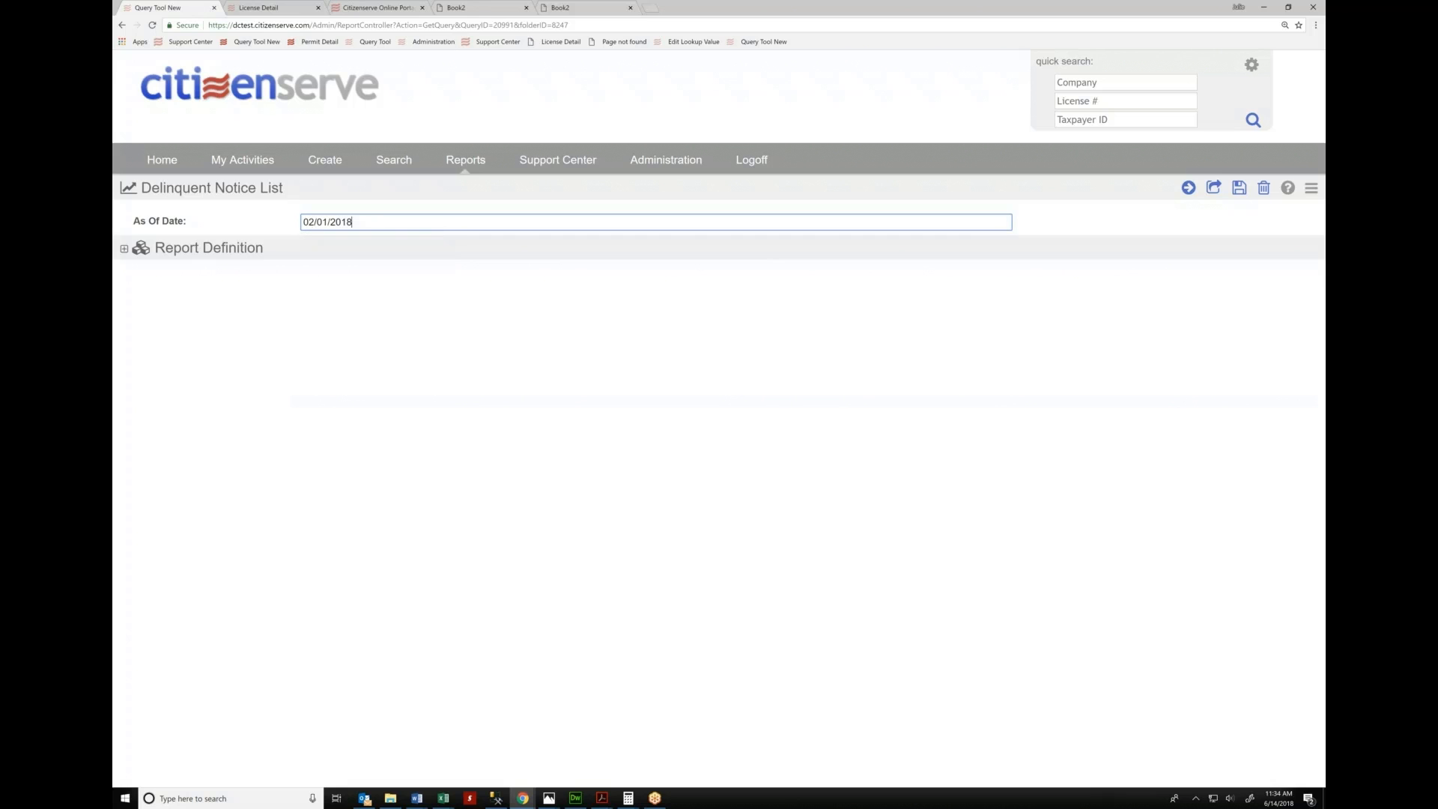
pyautogui.click(1188, 188)
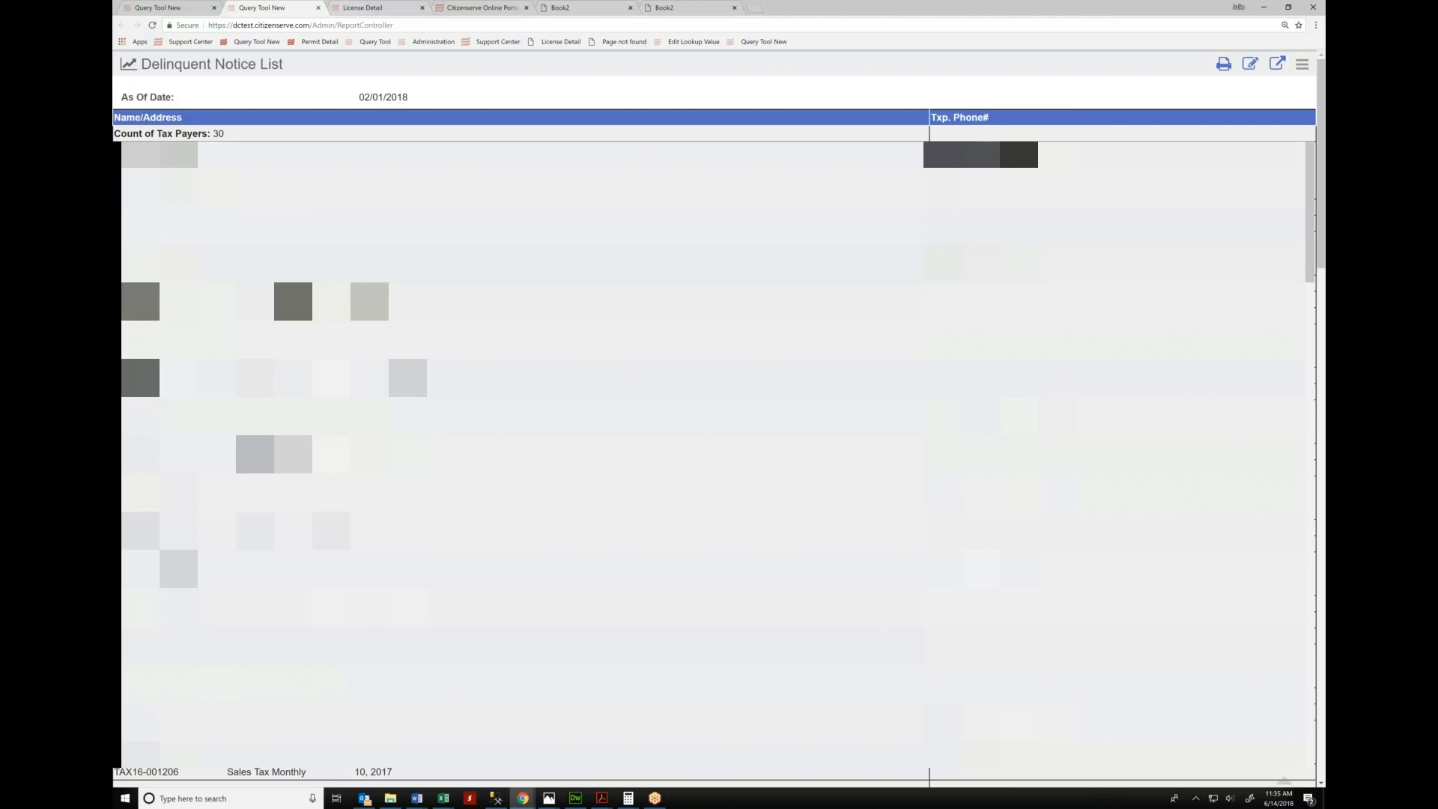
pyautogui.click(184, 8)
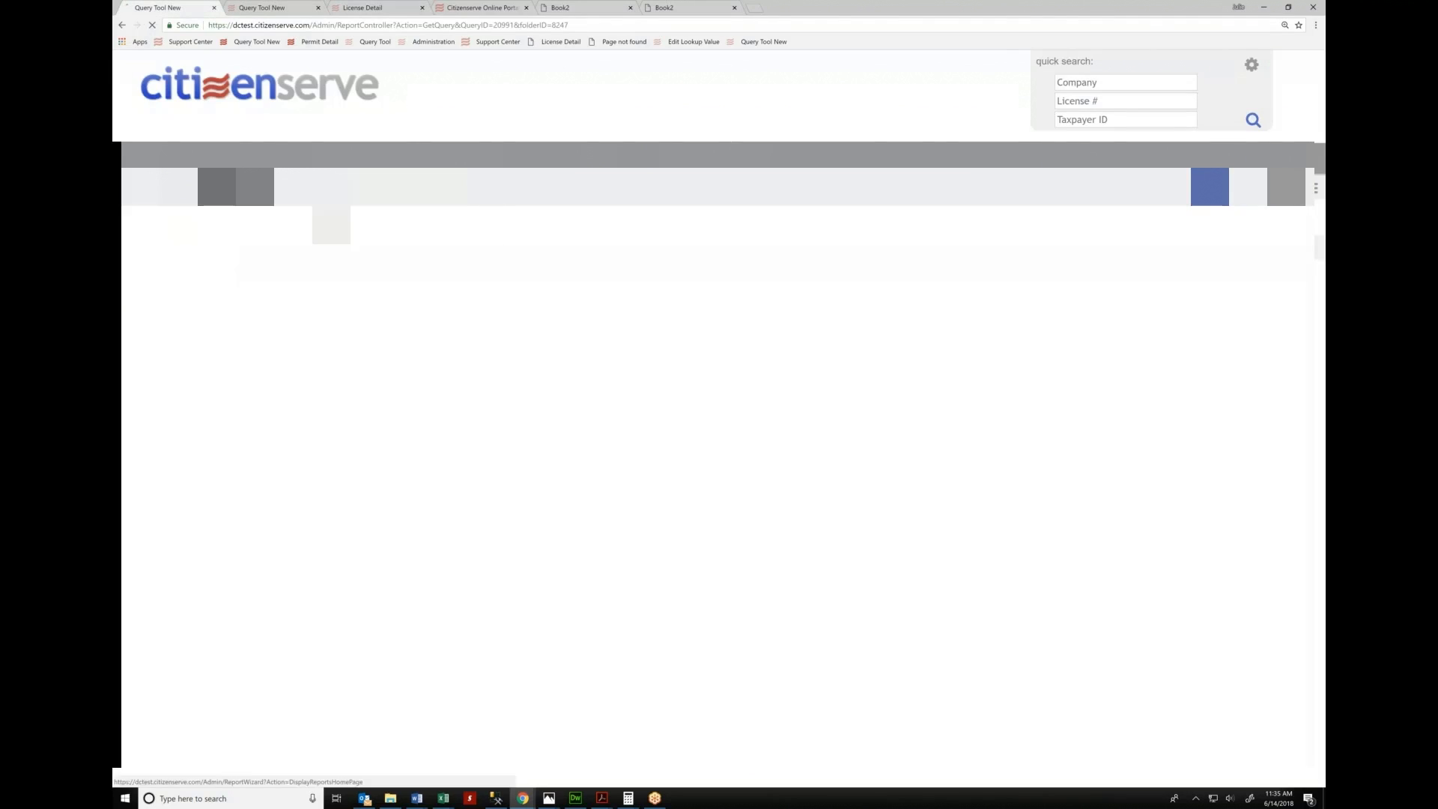
# Run the Tax Revenue Report by Tax Sub Type in Summary for paid returns, 01/01/2018–01/31/2018
pyautogui.click(466, 157)
pyautogui.scroll(-10, 276, 428)
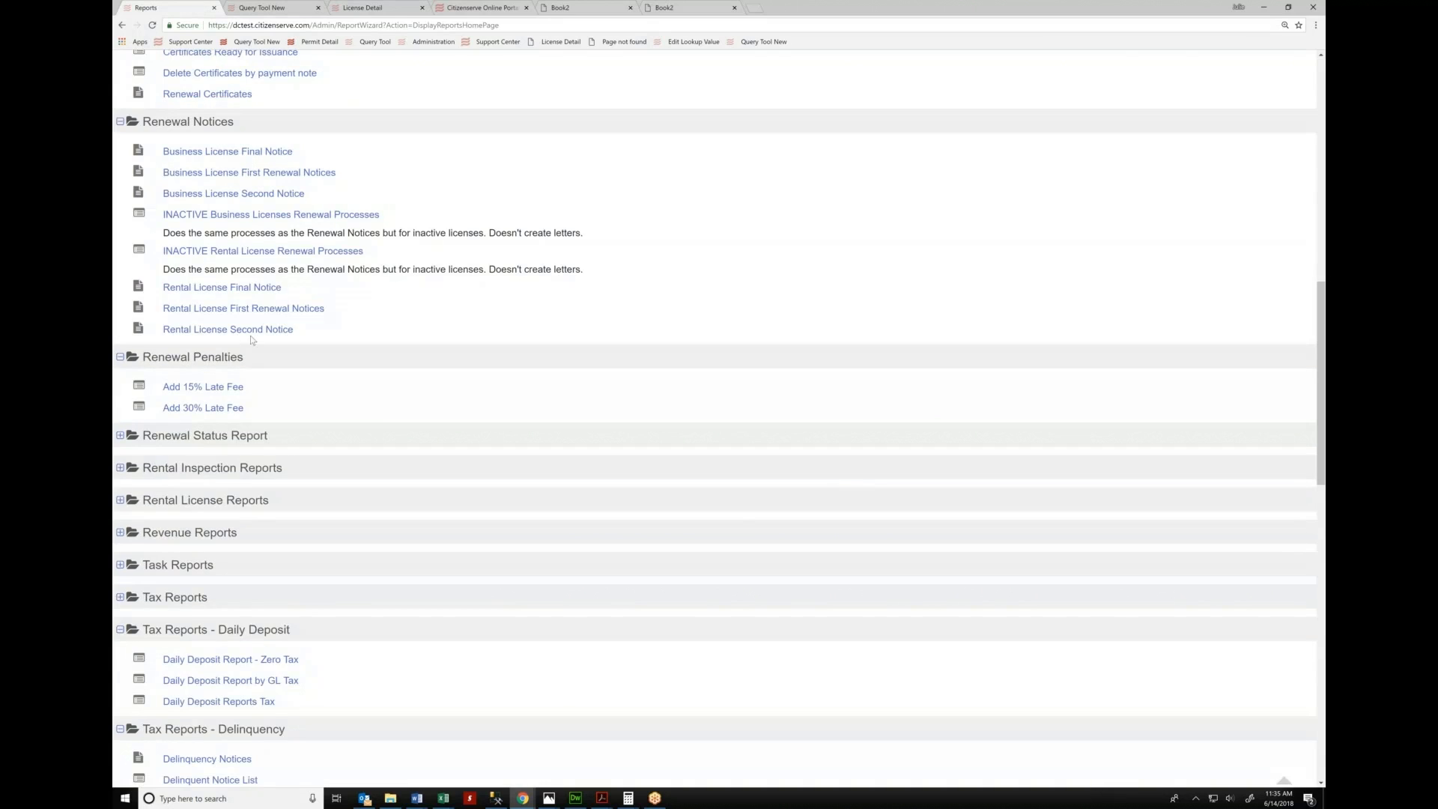
pyautogui.scroll(-8, 221, 322)
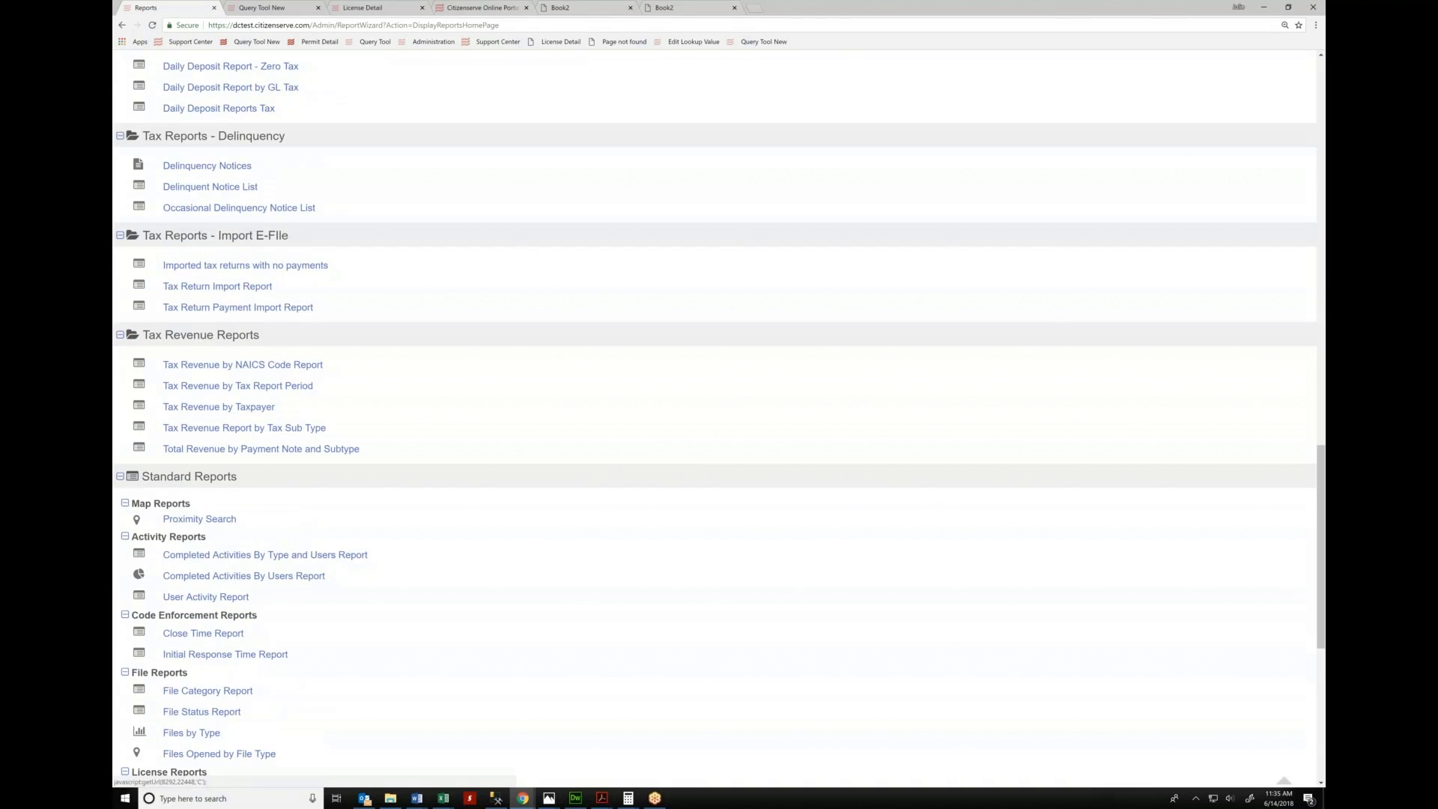
pyautogui.click(296, 429)
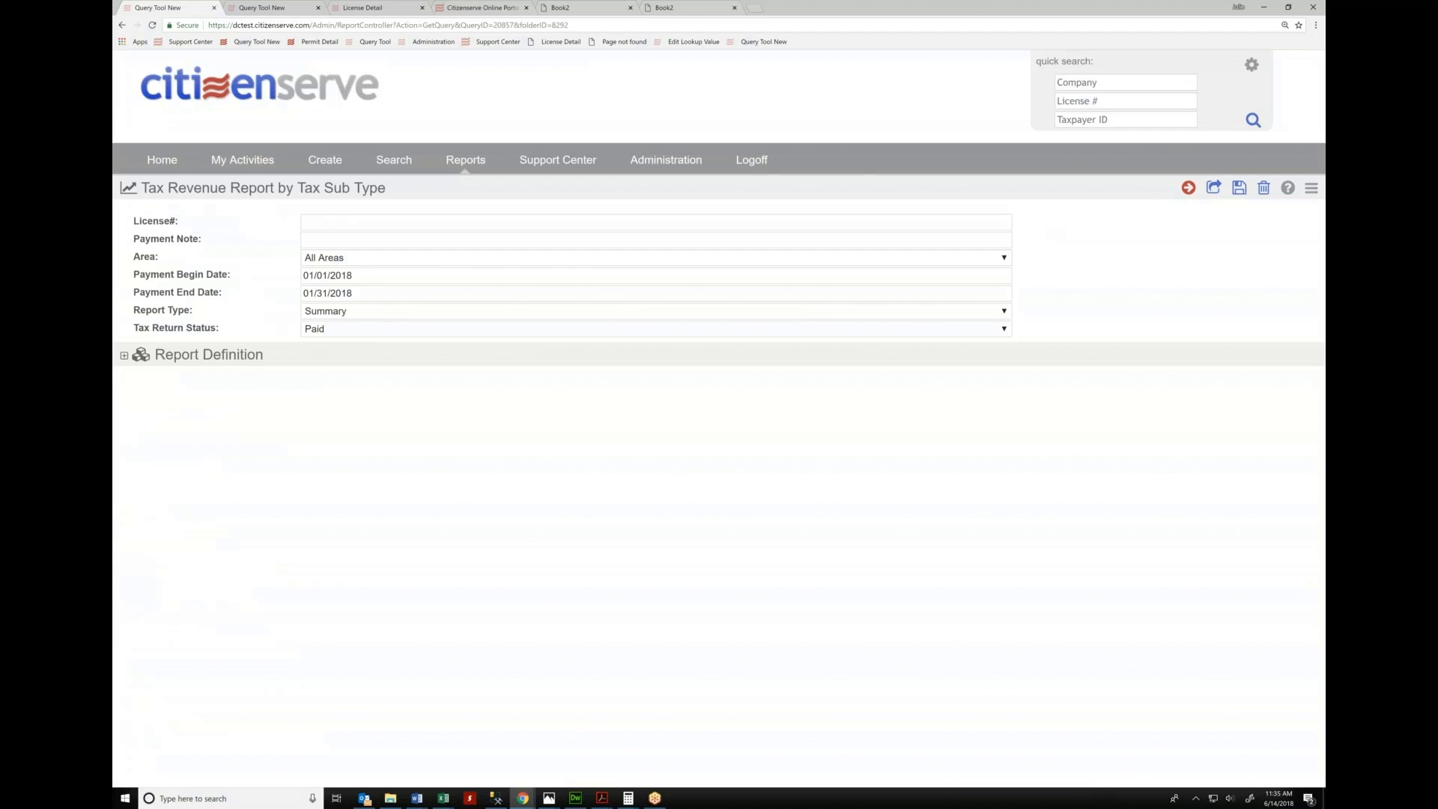
pyautogui.click(1189, 188)
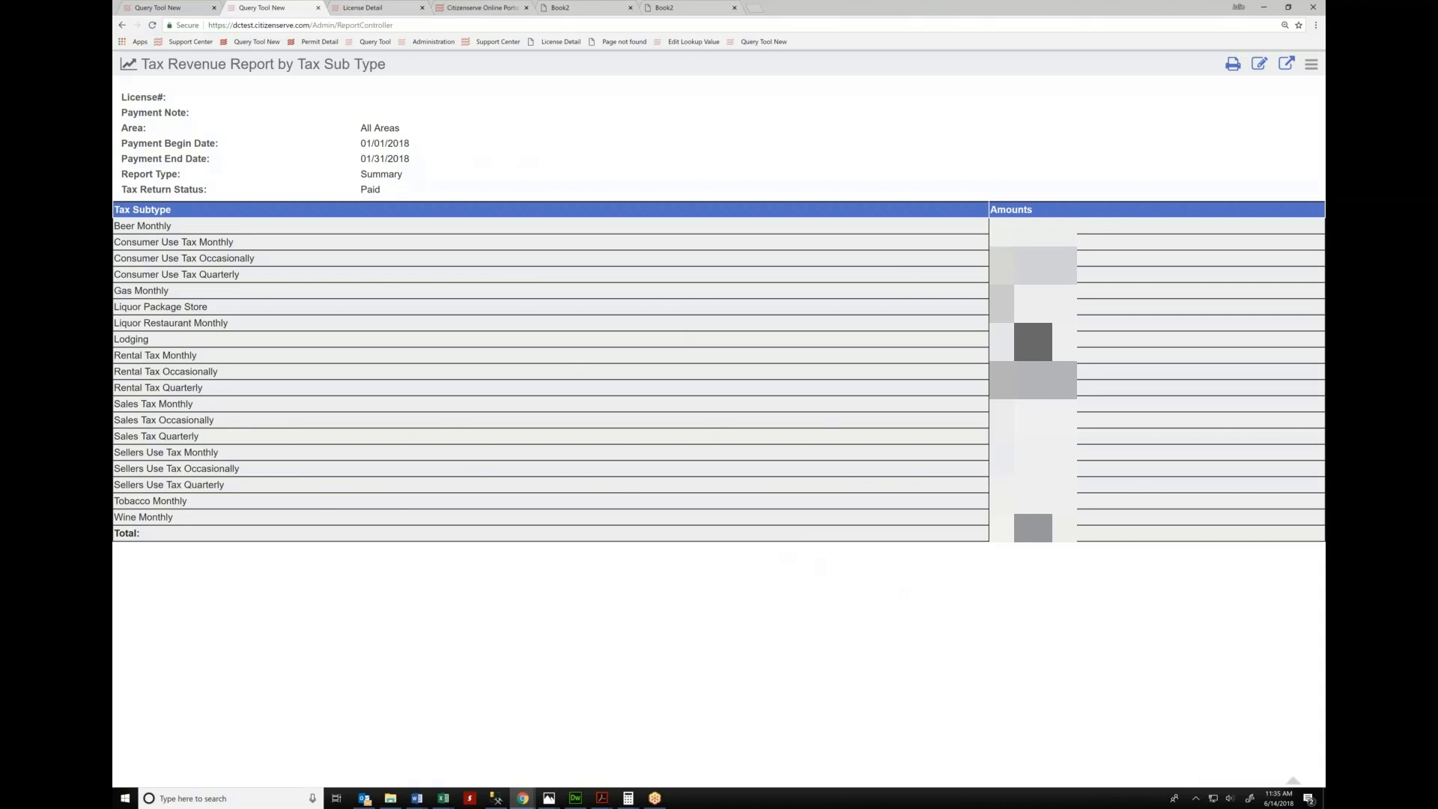
# From the report list, run the Daily Deposit Reports Tax report for payment note ADOR524
pyautogui.click(172, 7)
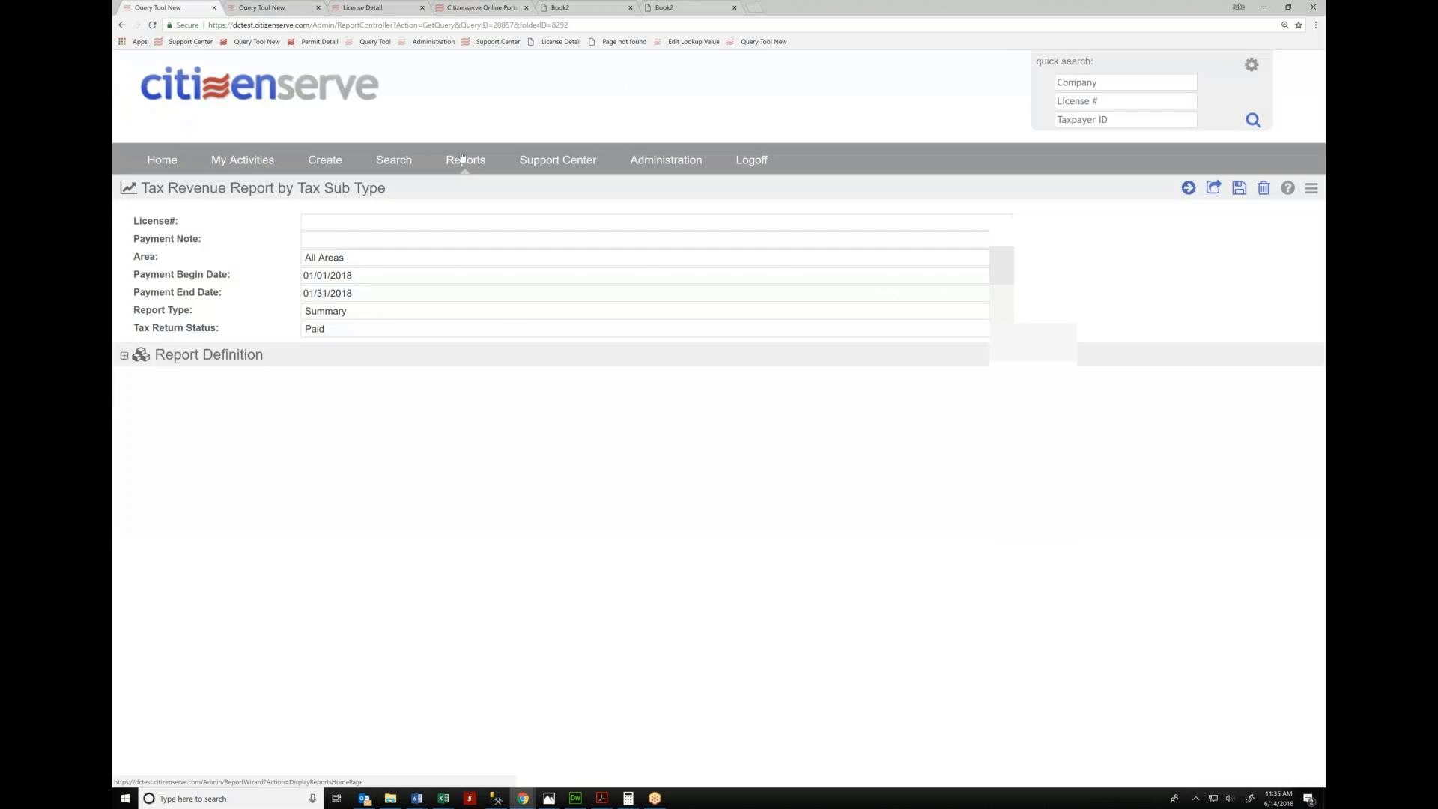
pyautogui.click(461, 157)
pyautogui.scroll(-10, 353, 479)
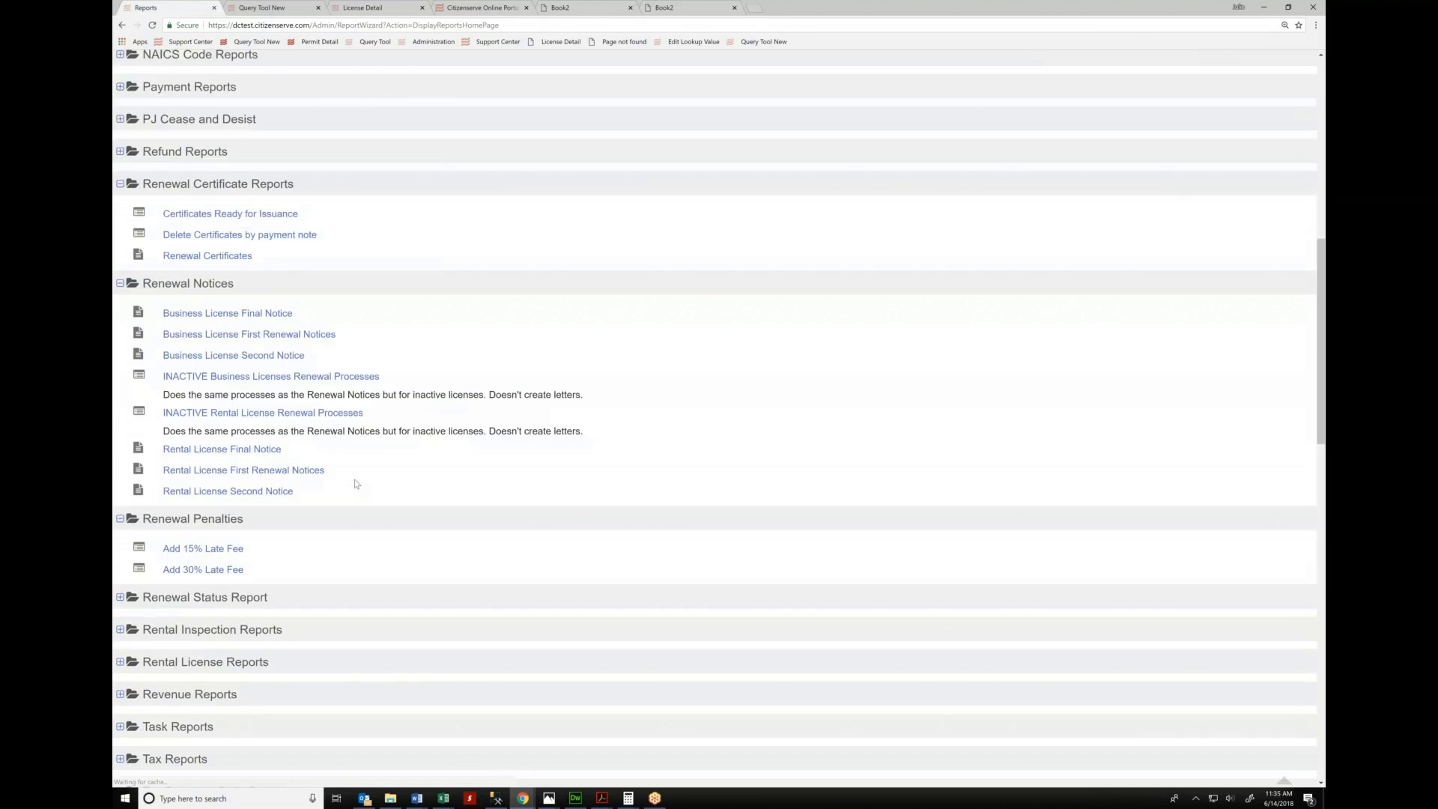
pyautogui.scroll(-5, 265, 549)
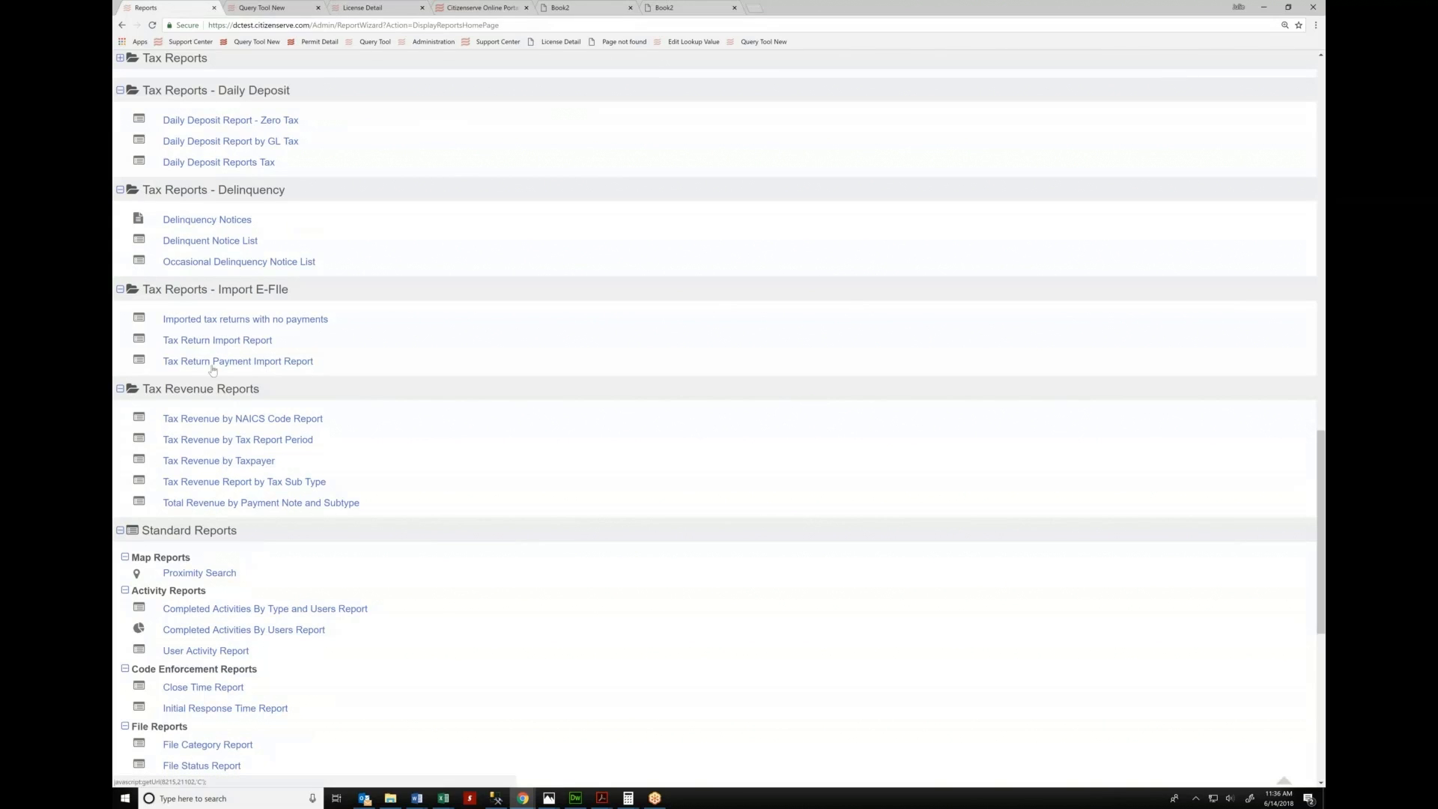
pyautogui.click(217, 340)
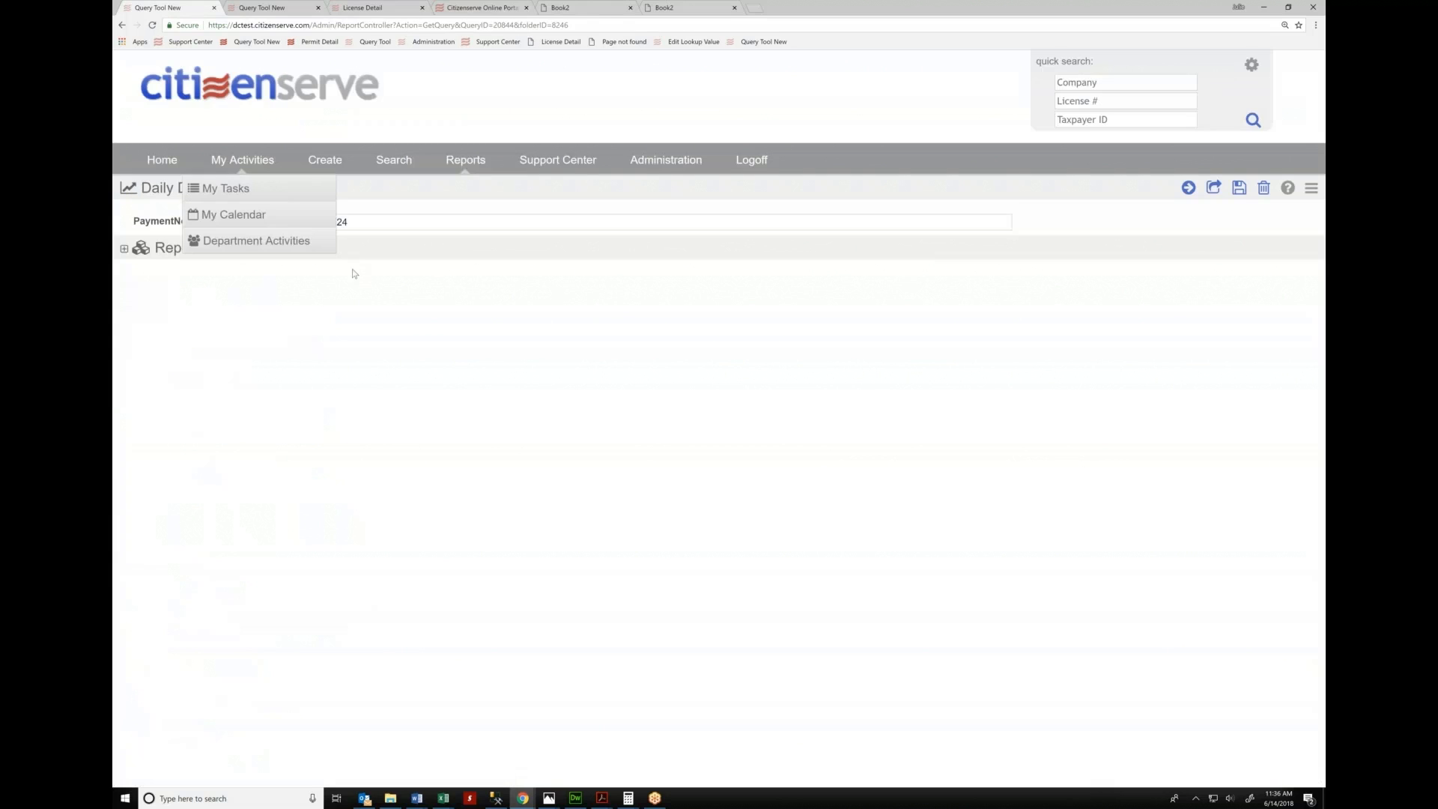
pyautogui.click(1188, 188)
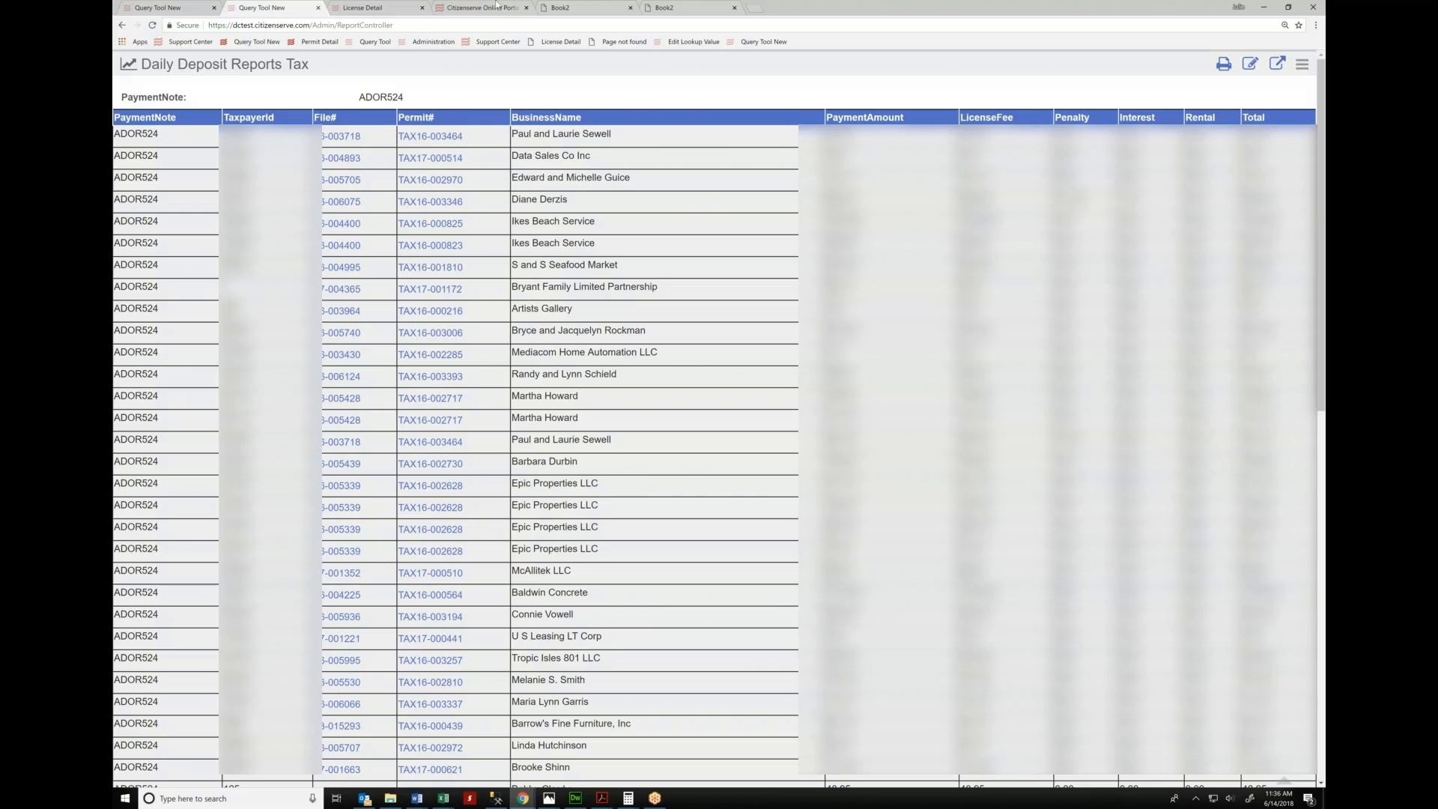
# Find and open Business License First Renewal Notices, set for expiration year 2018 as a test run
pyautogui.click(157, 8)
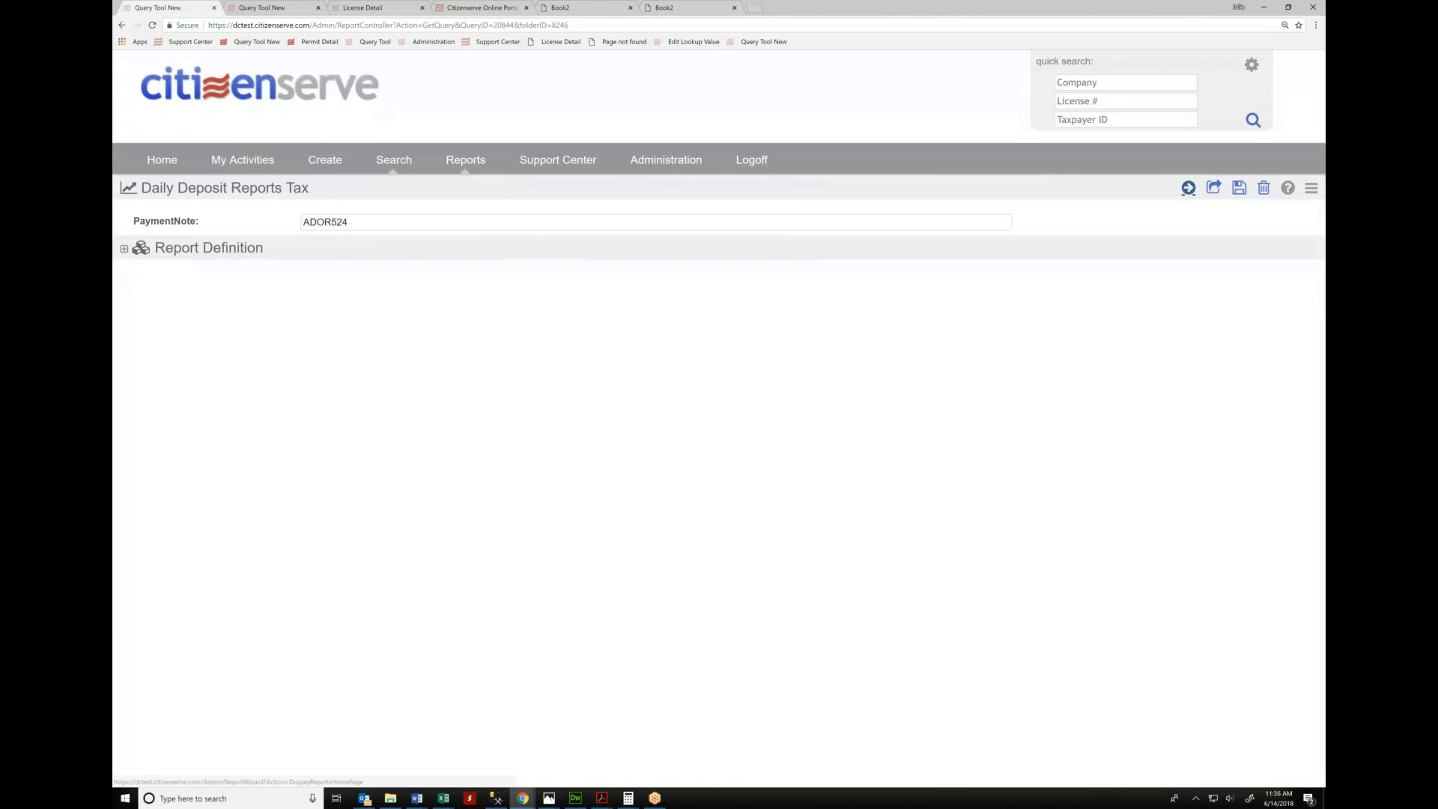
pyautogui.click(453, 161)
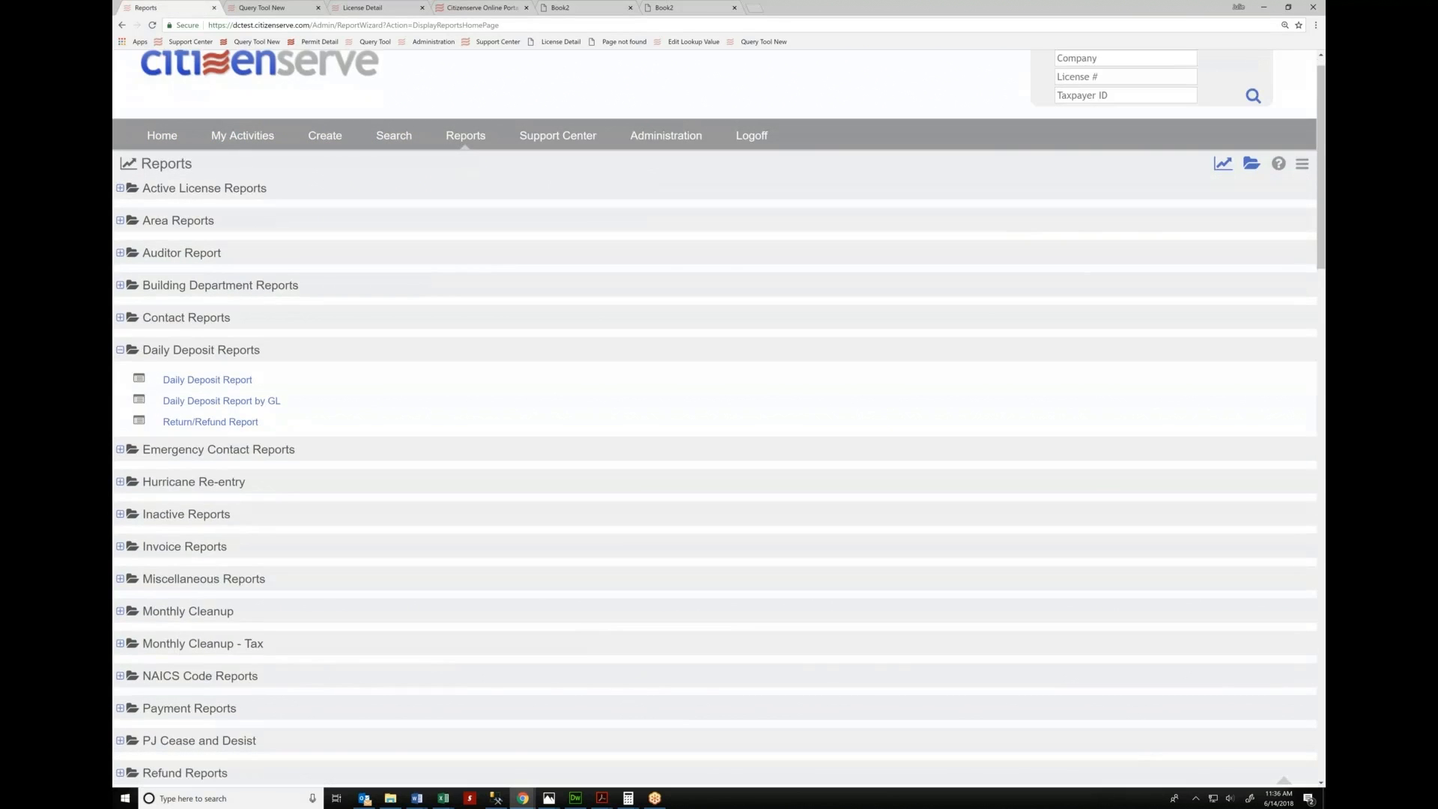
pyautogui.scroll(-6, 716, 419)
pyautogui.scroll(3, 715, 419)
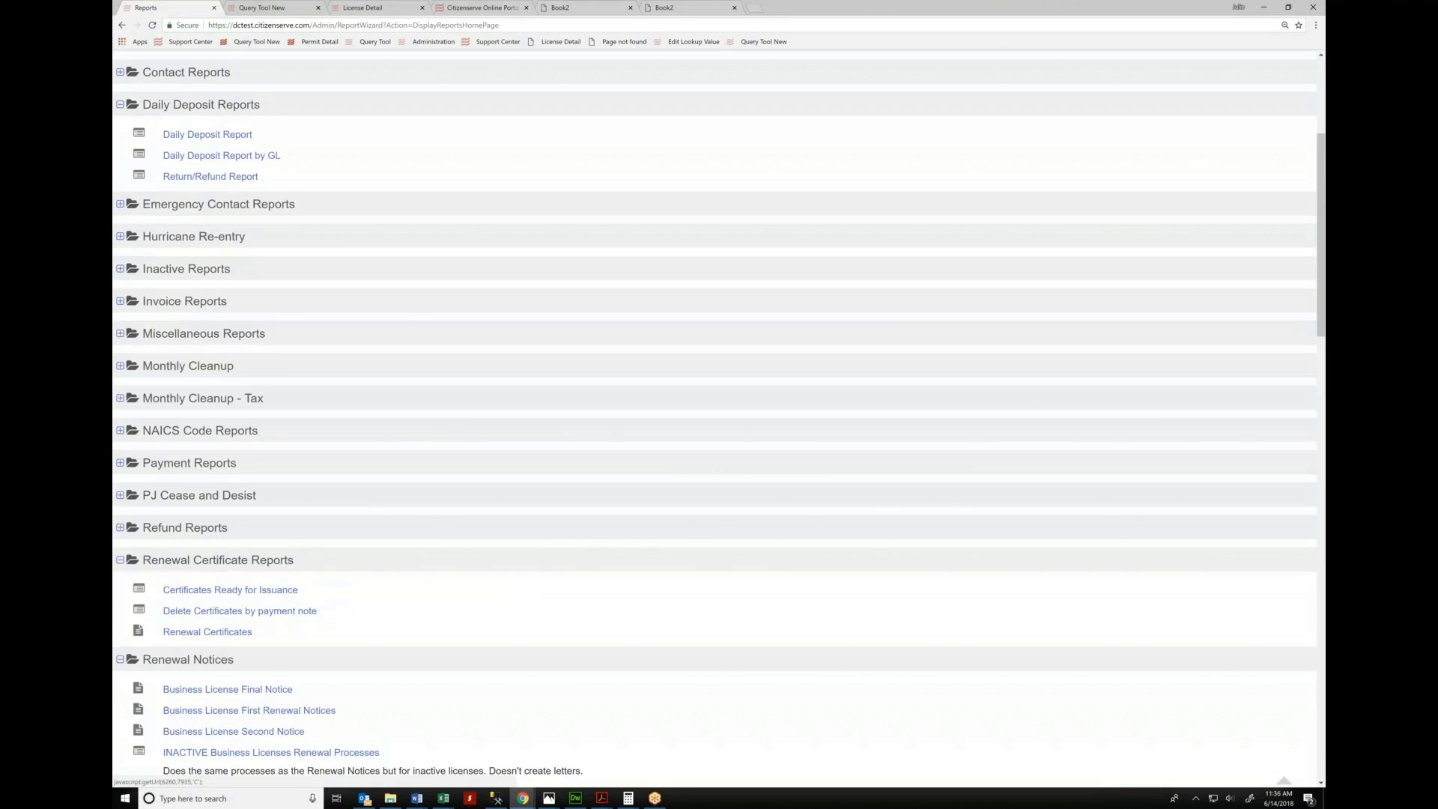
pyautogui.click(120, 463)
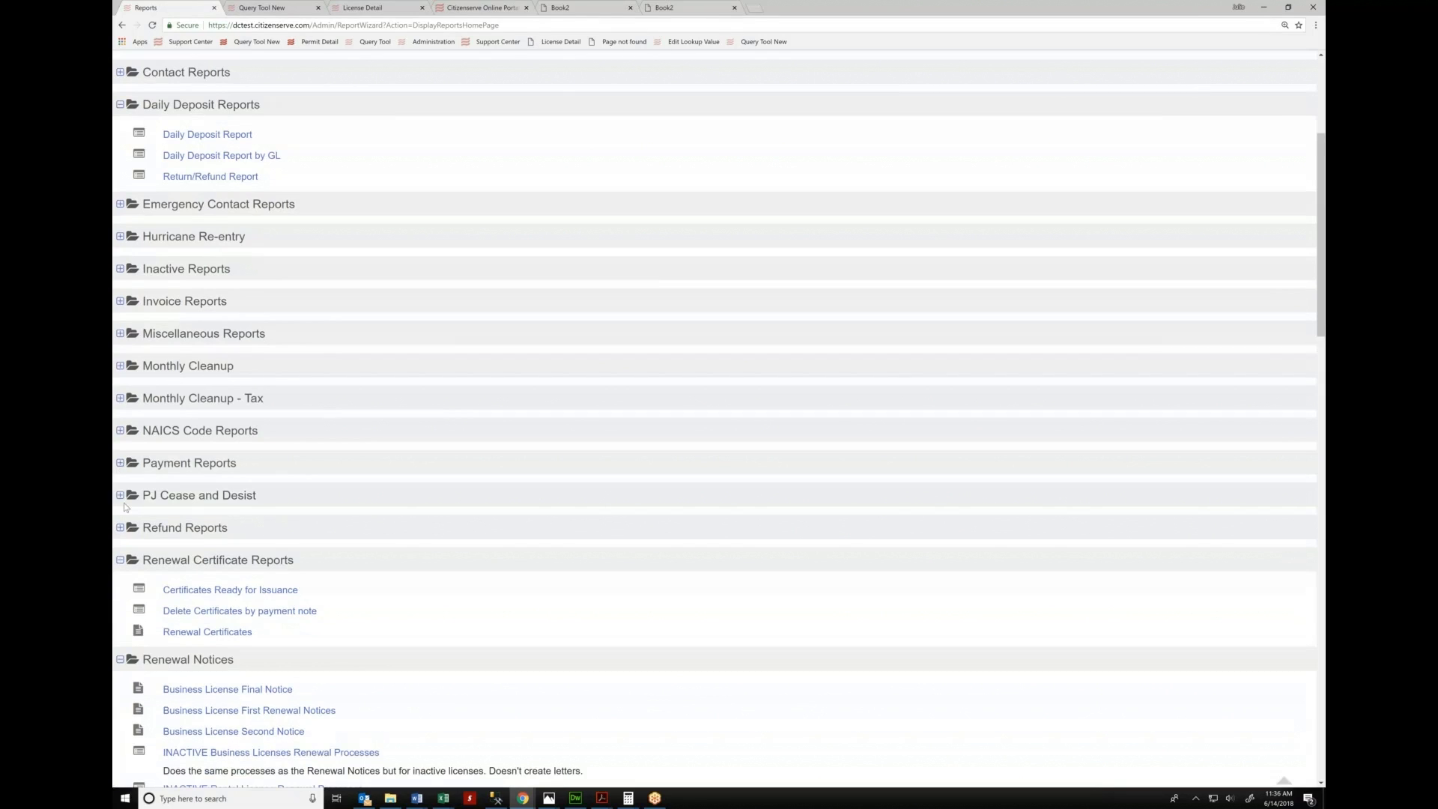
pyautogui.scroll(-2, 167, 520)
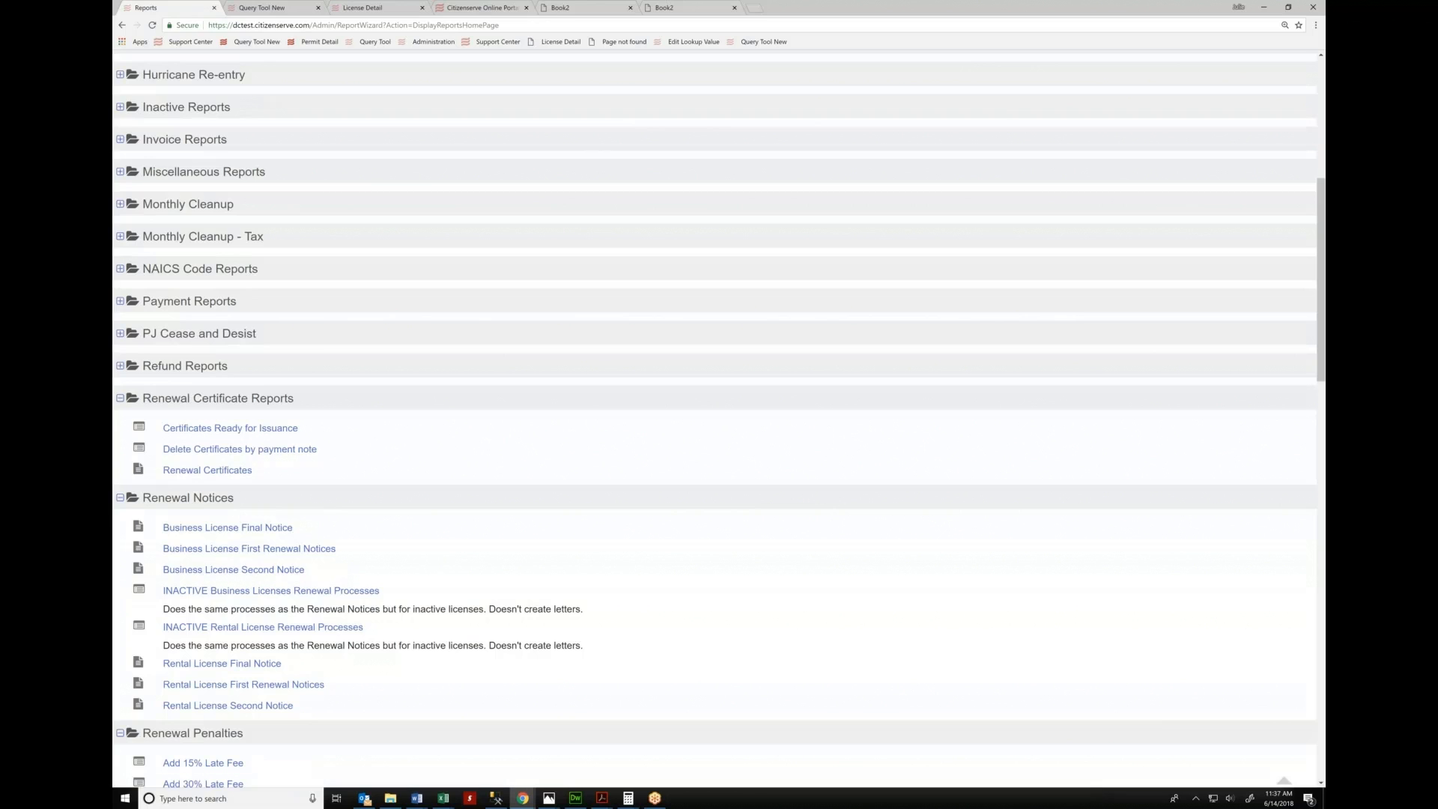
pyautogui.click(247, 552)
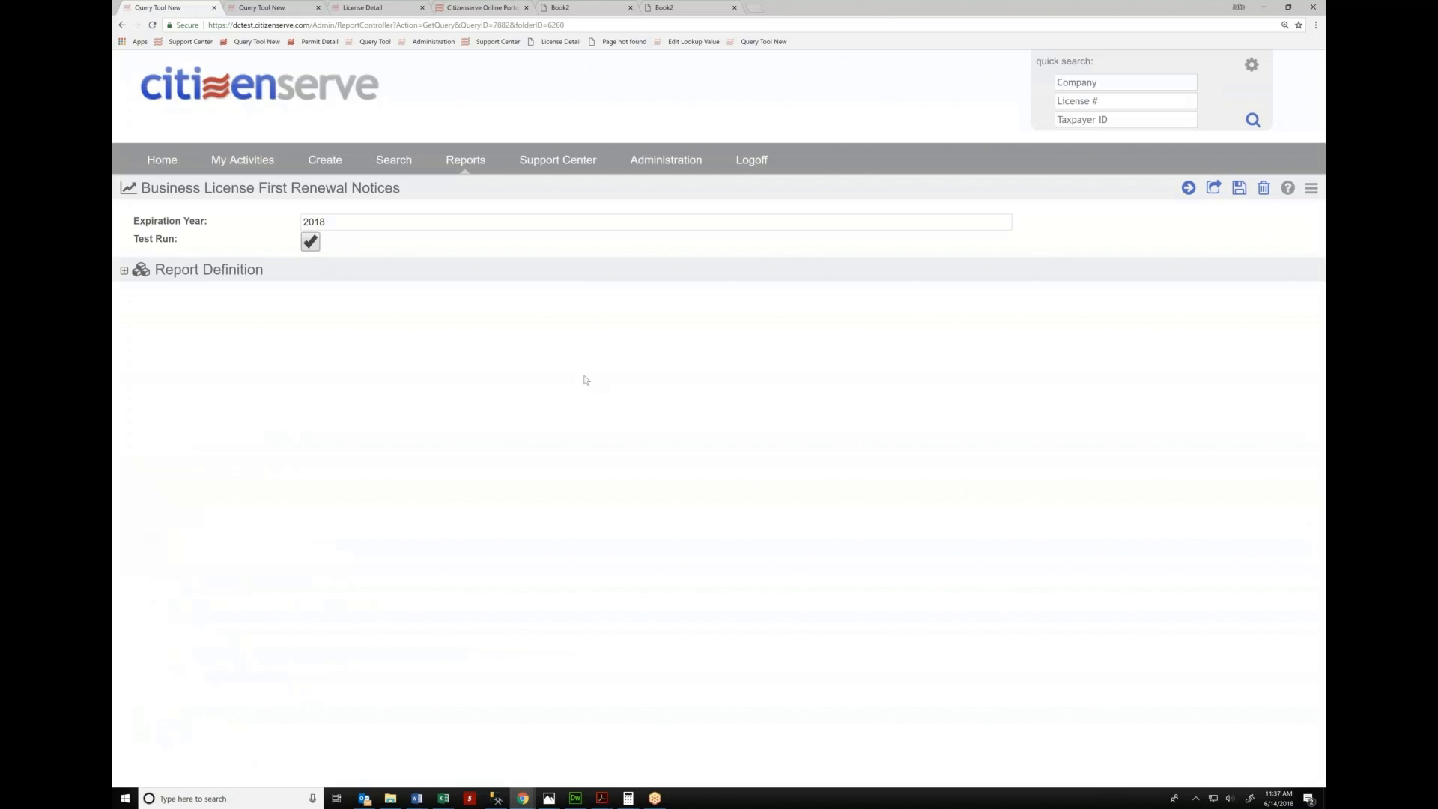
# Run the first renewal notices report and scroll into the generated notices
pyautogui.click(1189, 187)
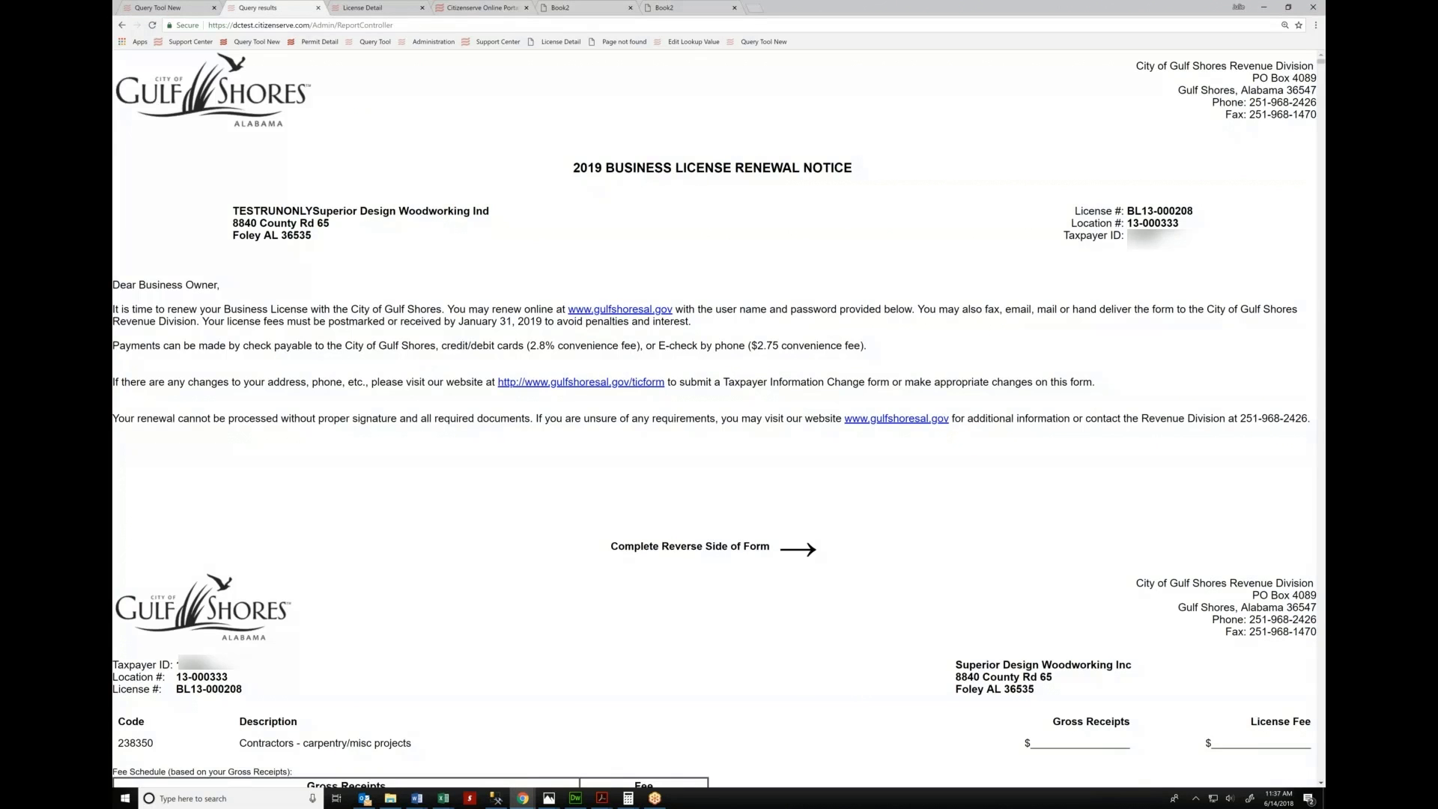
pyautogui.scroll(-3, 604, 240)
pyautogui.scroll(-2, 604, 240)
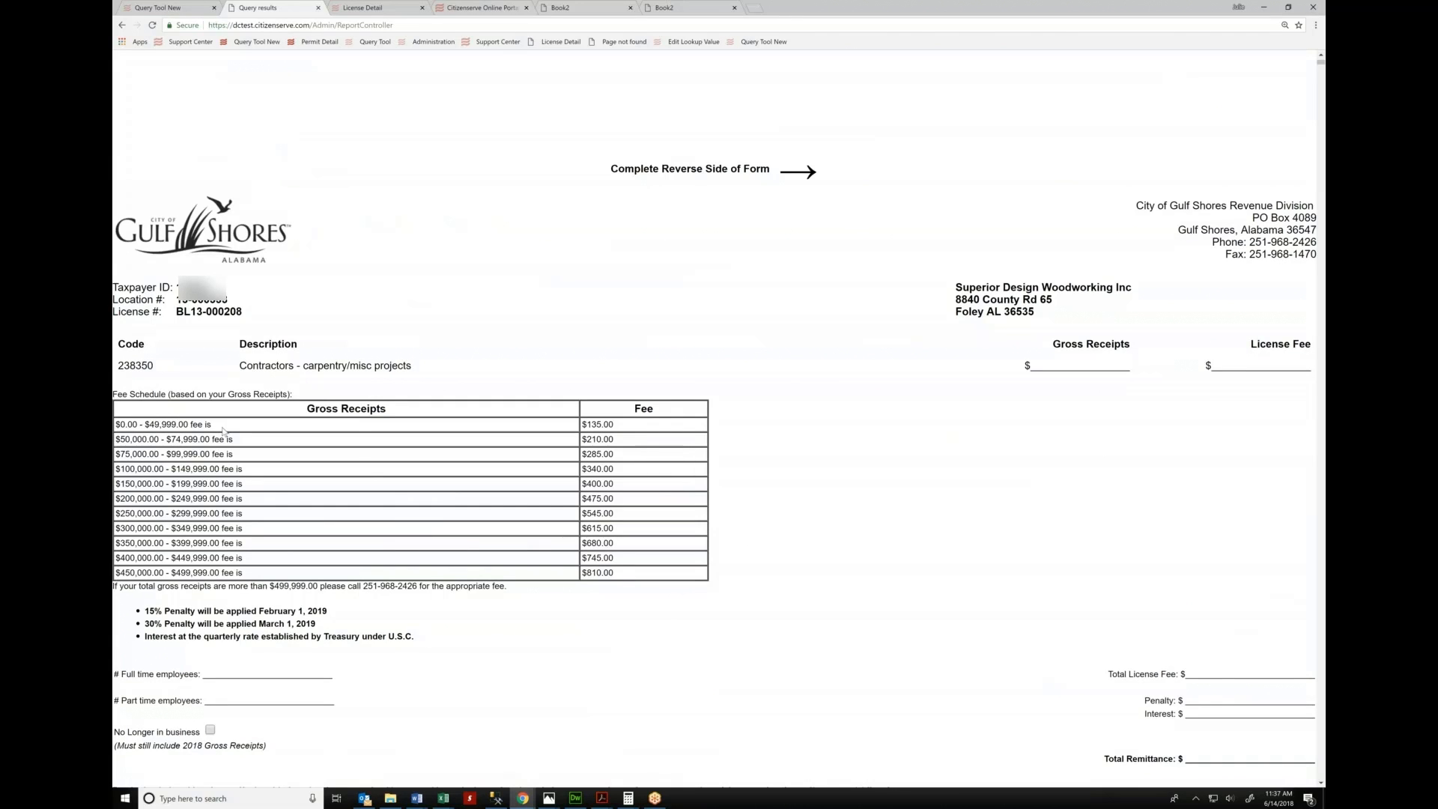
# Highlight the lower gross receipts fee brackets and the $545.00 fee, then scroll through the notices
pyautogui.moveTo(206, 432); pyautogui.dragTo(543, 538)
pyautogui.click(543, 538)
pyautogui.moveTo(608, 514); pyautogui.dragTo(584, 516)
pyautogui.click(899, 331)
pyautogui.scroll(-1, 392, 492)
pyautogui.scroll(-12, 392, 492)
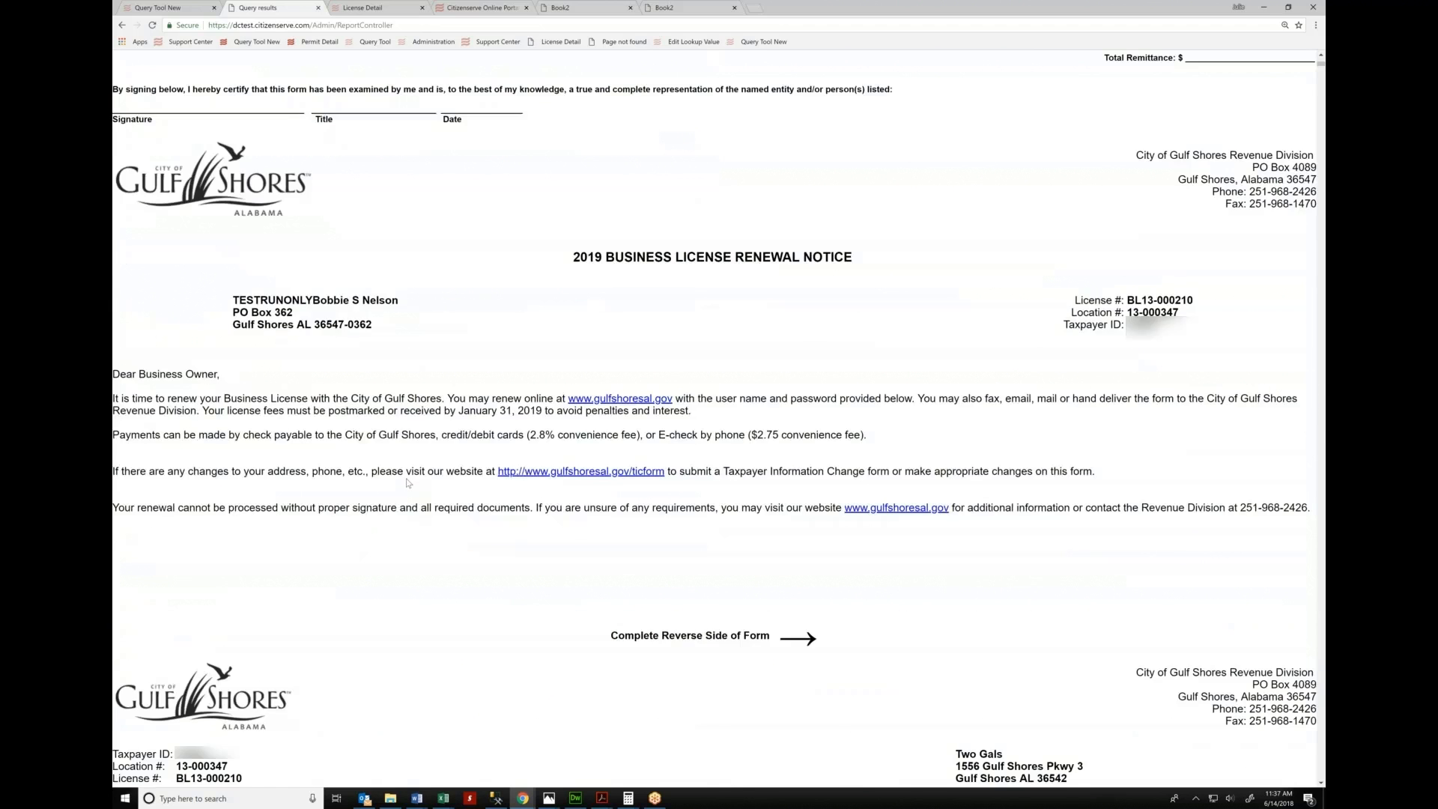
pyautogui.scroll(-4, 407, 483)
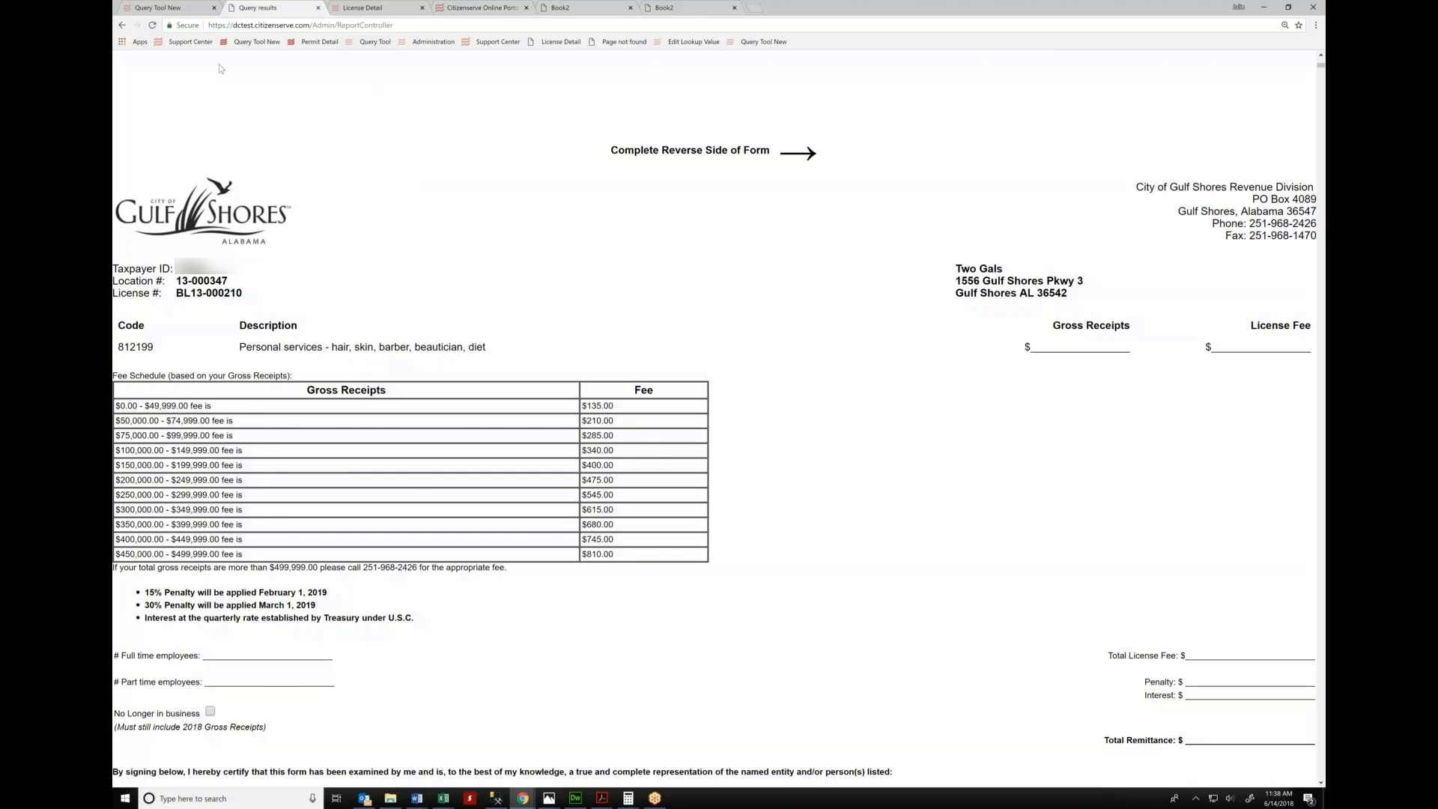
# Switch from the Query results report back to the CitizenServe Home Page
pyautogui.click(171, 8)
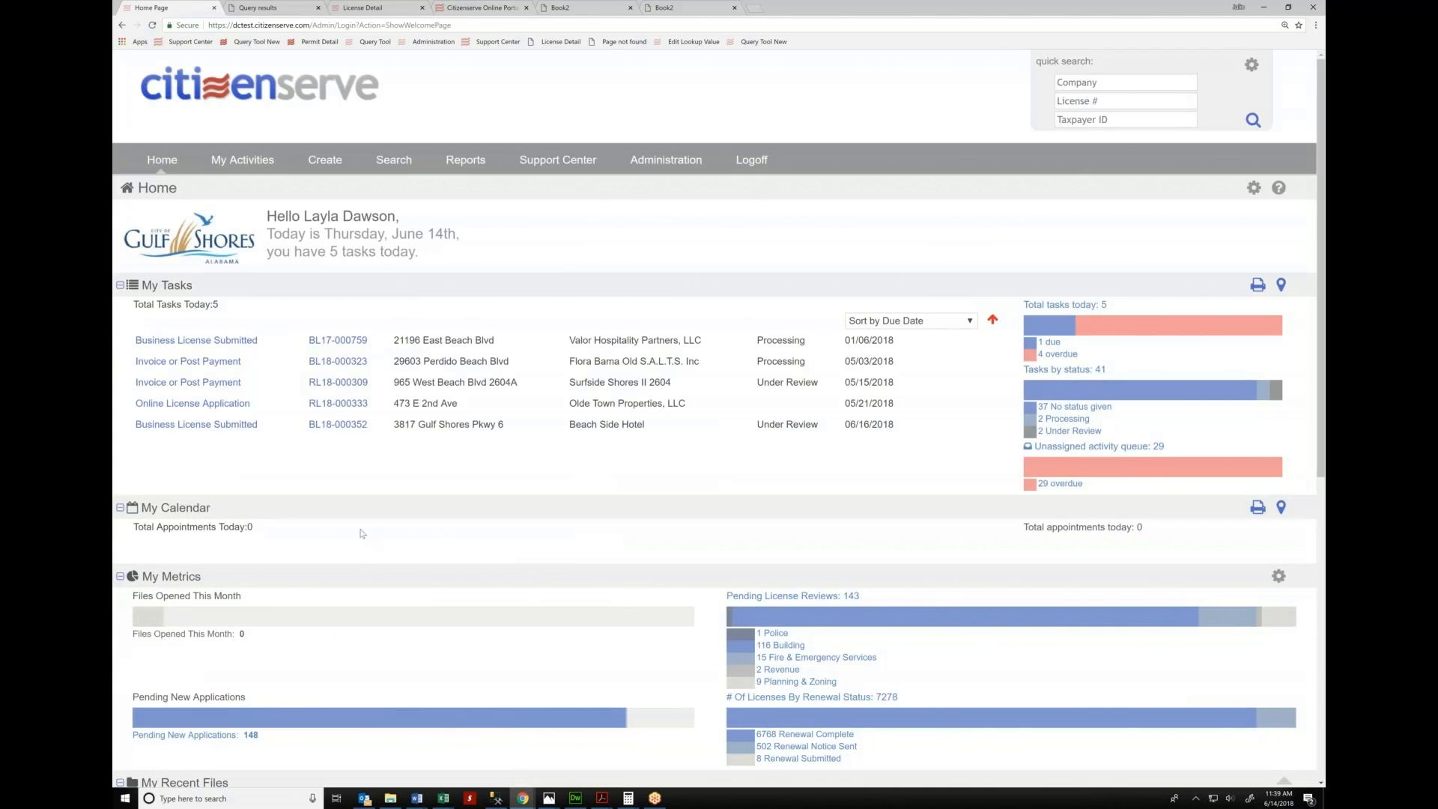
# Open the Beachside Resort Hotel file 16-005362 from My Recent Files
pyautogui.scroll(-4, 348, 468)
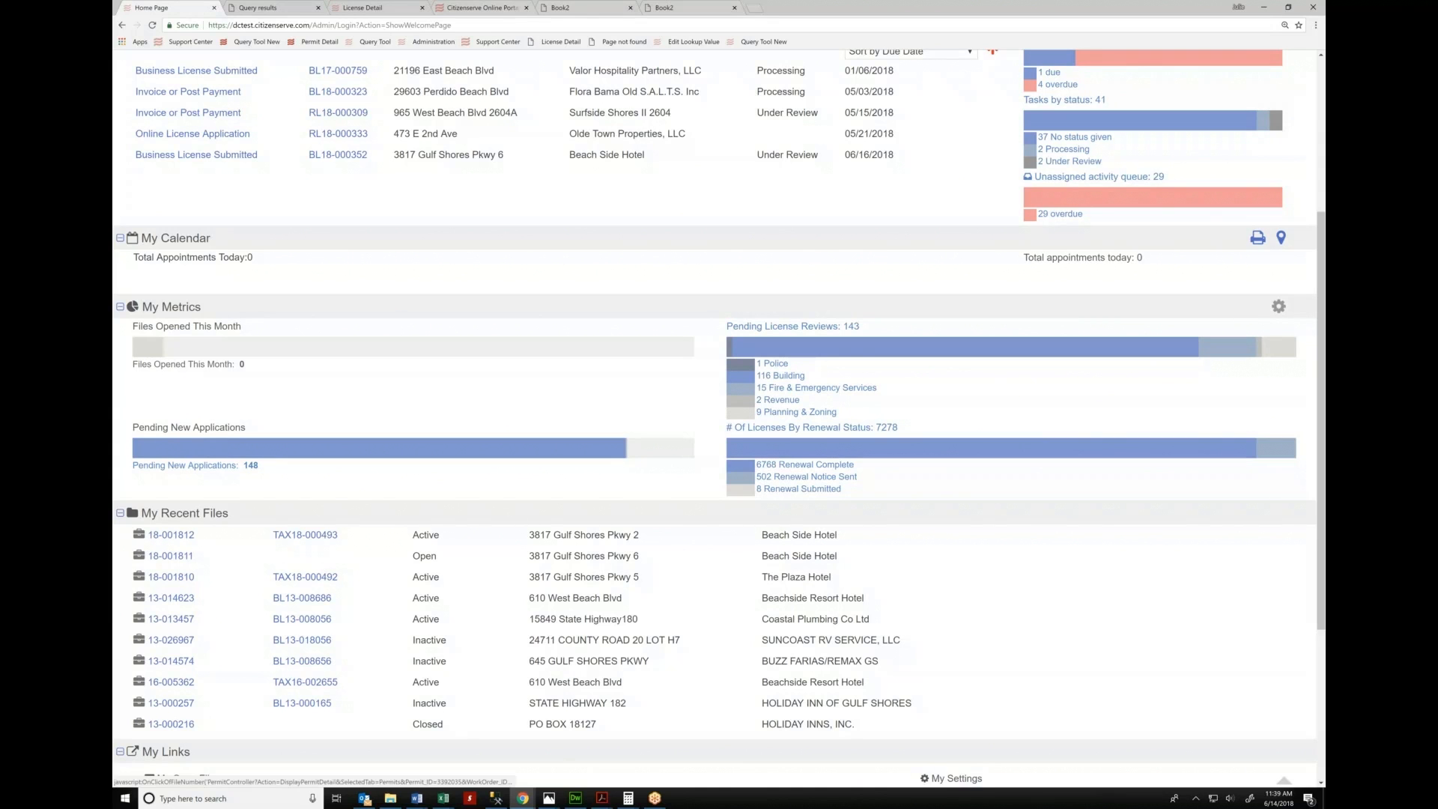
pyautogui.click(305, 535)
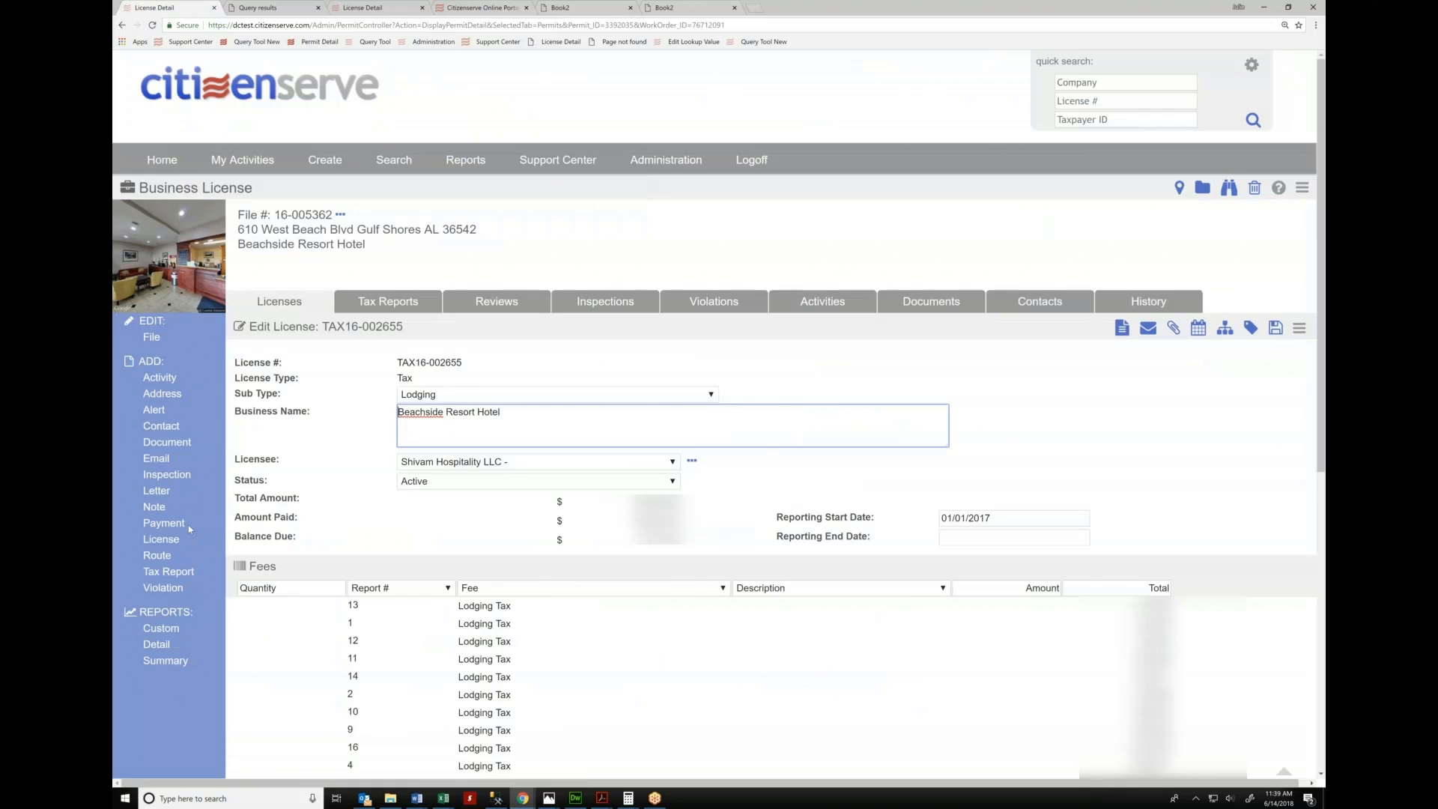
# Start a tax report for license TAX17-000354 Consumer Use Tax Monthly and review its form
pyautogui.click(169, 572)
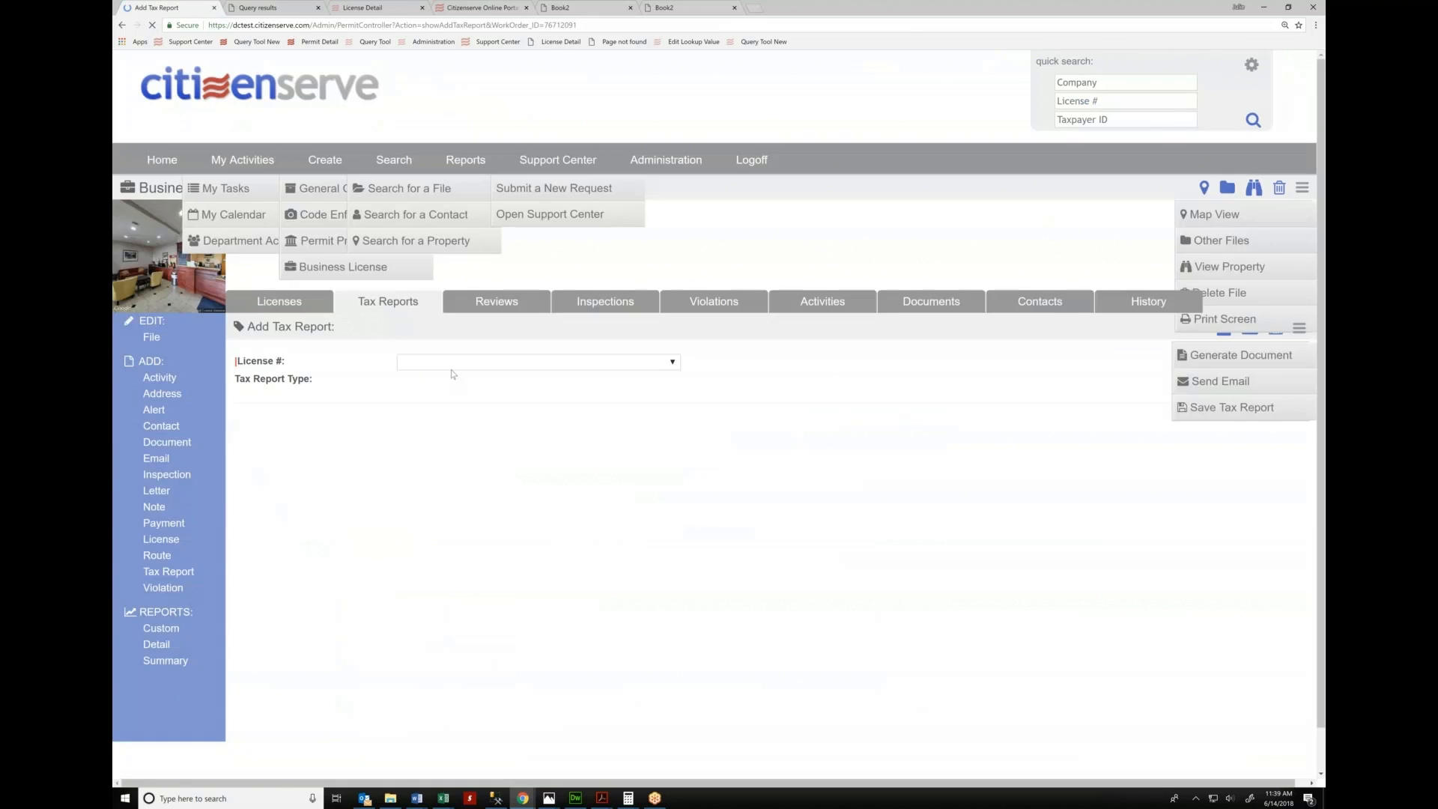
pyautogui.click(443, 362)
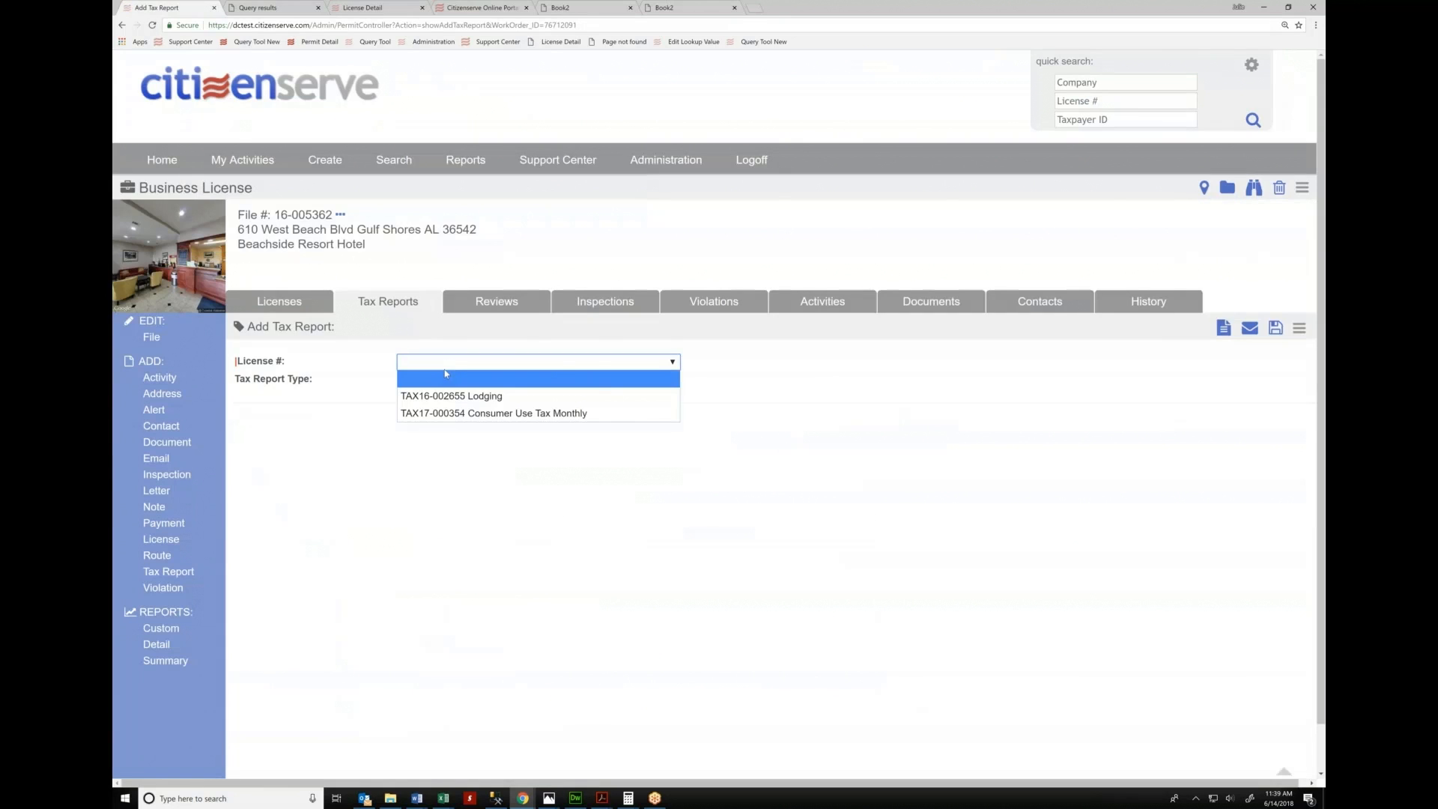
pyautogui.click(449, 414)
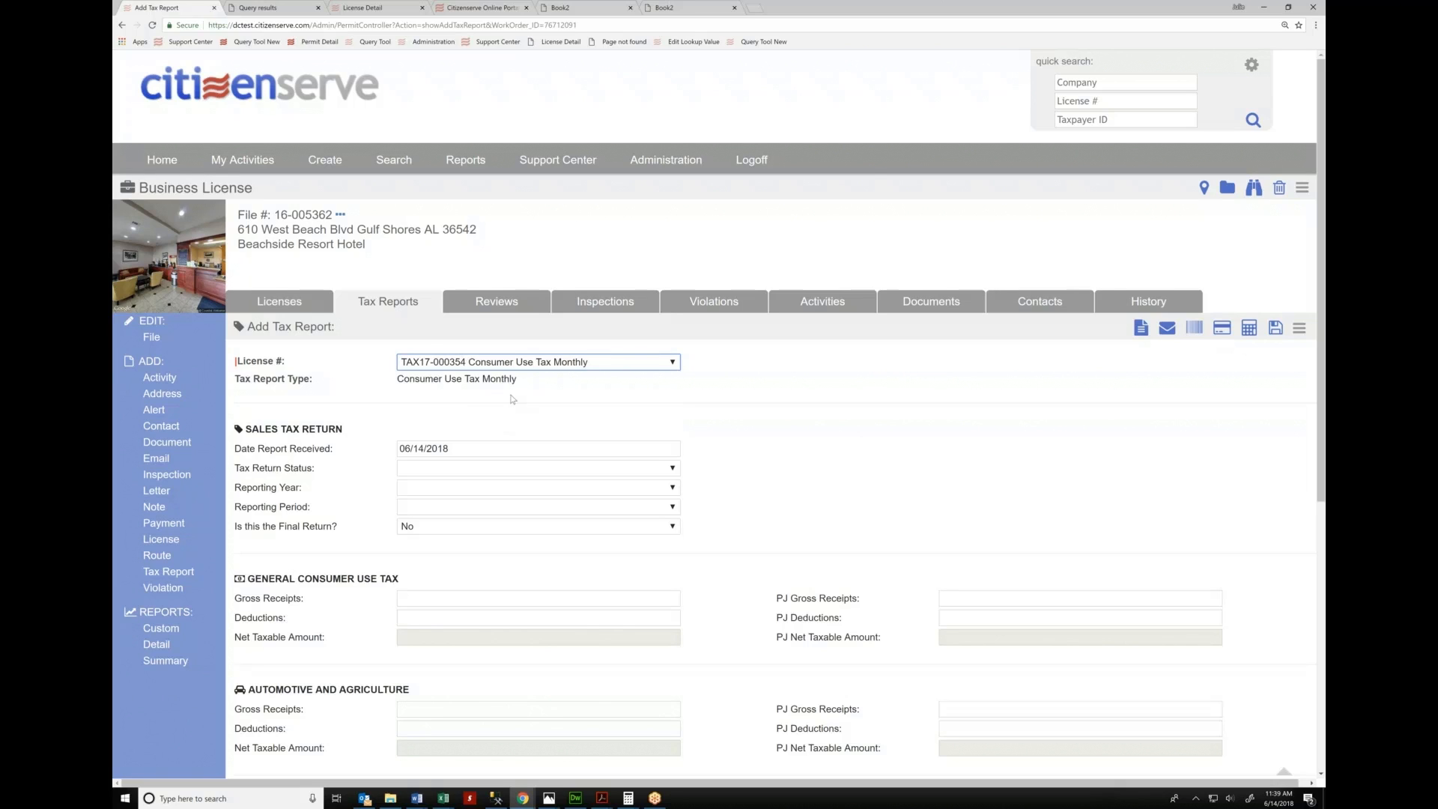
pyautogui.scroll(-2, 640, 404)
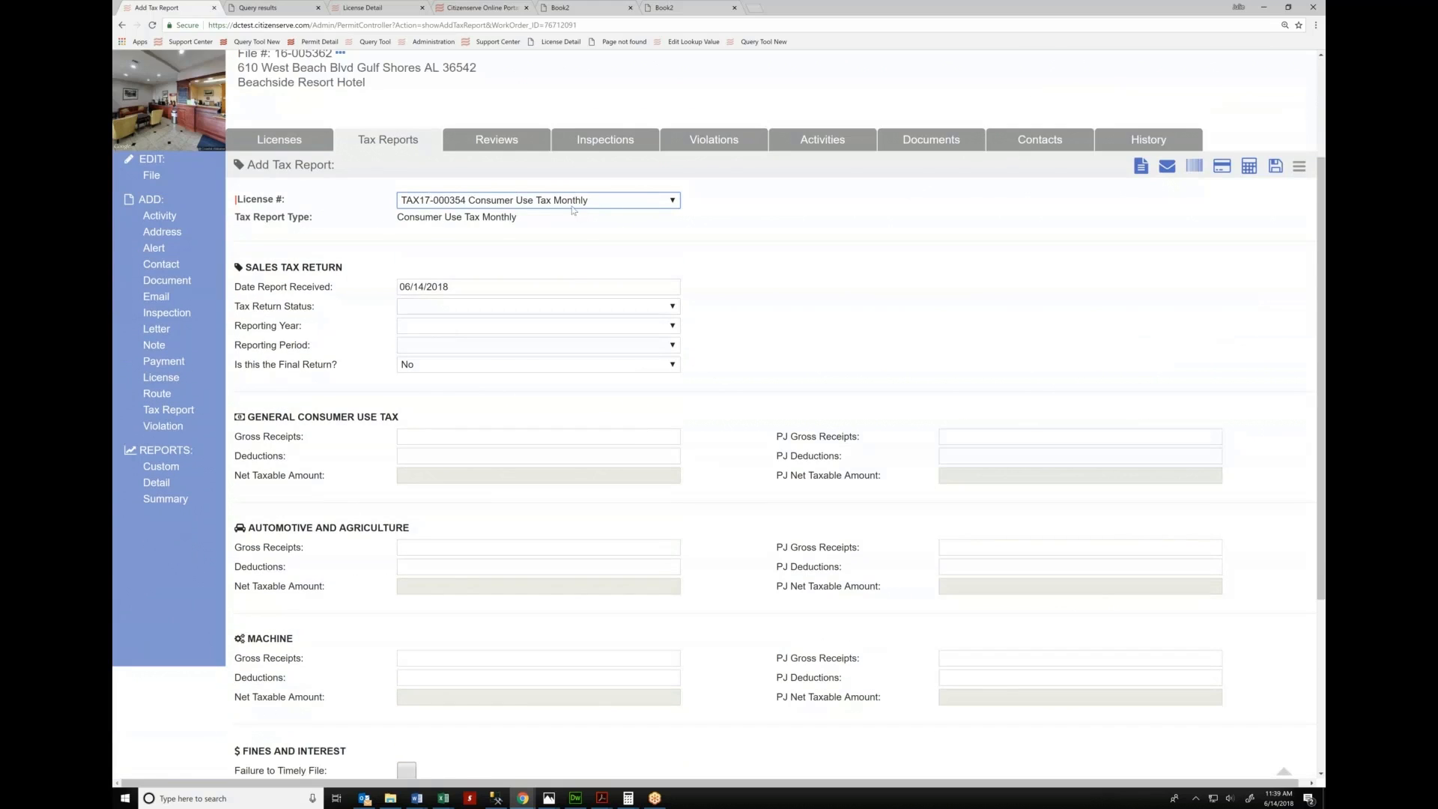
pyautogui.scroll(-1, 449, 510)
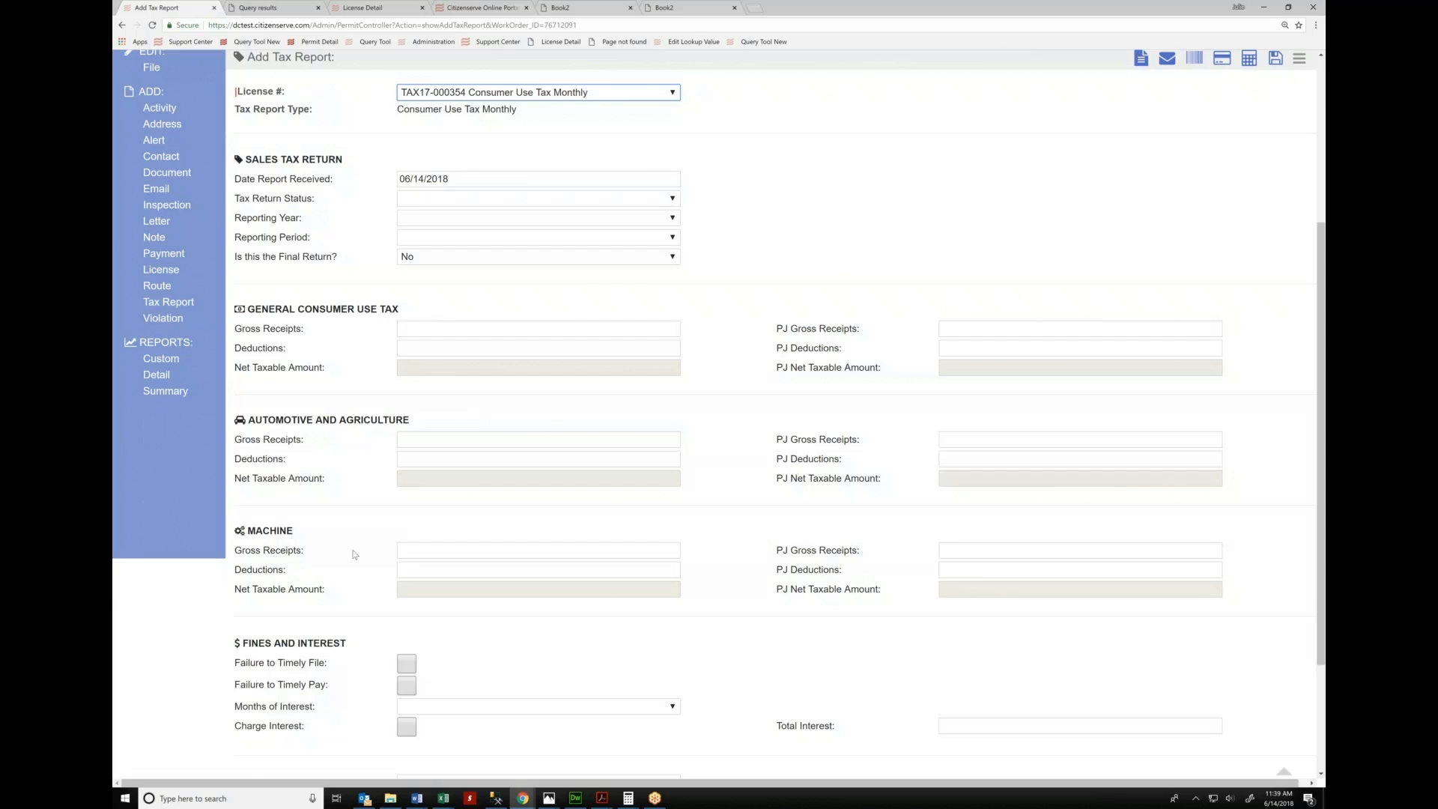
pyautogui.scroll(3, 355, 554)
pyautogui.scroll(1, 355, 554)
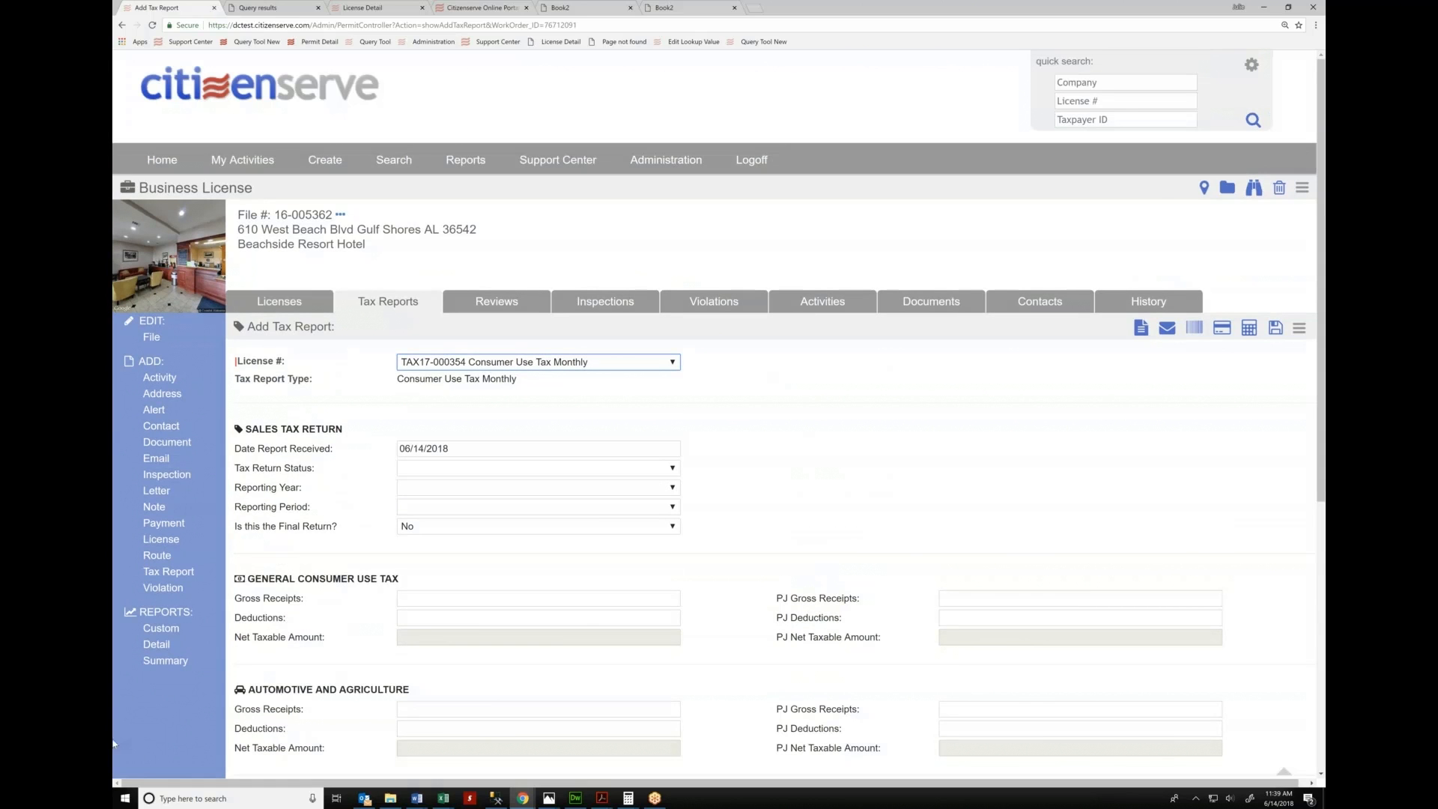
# Reopen a blank tax report, then leave its license list without choosing a license
pyautogui.click(169, 571)
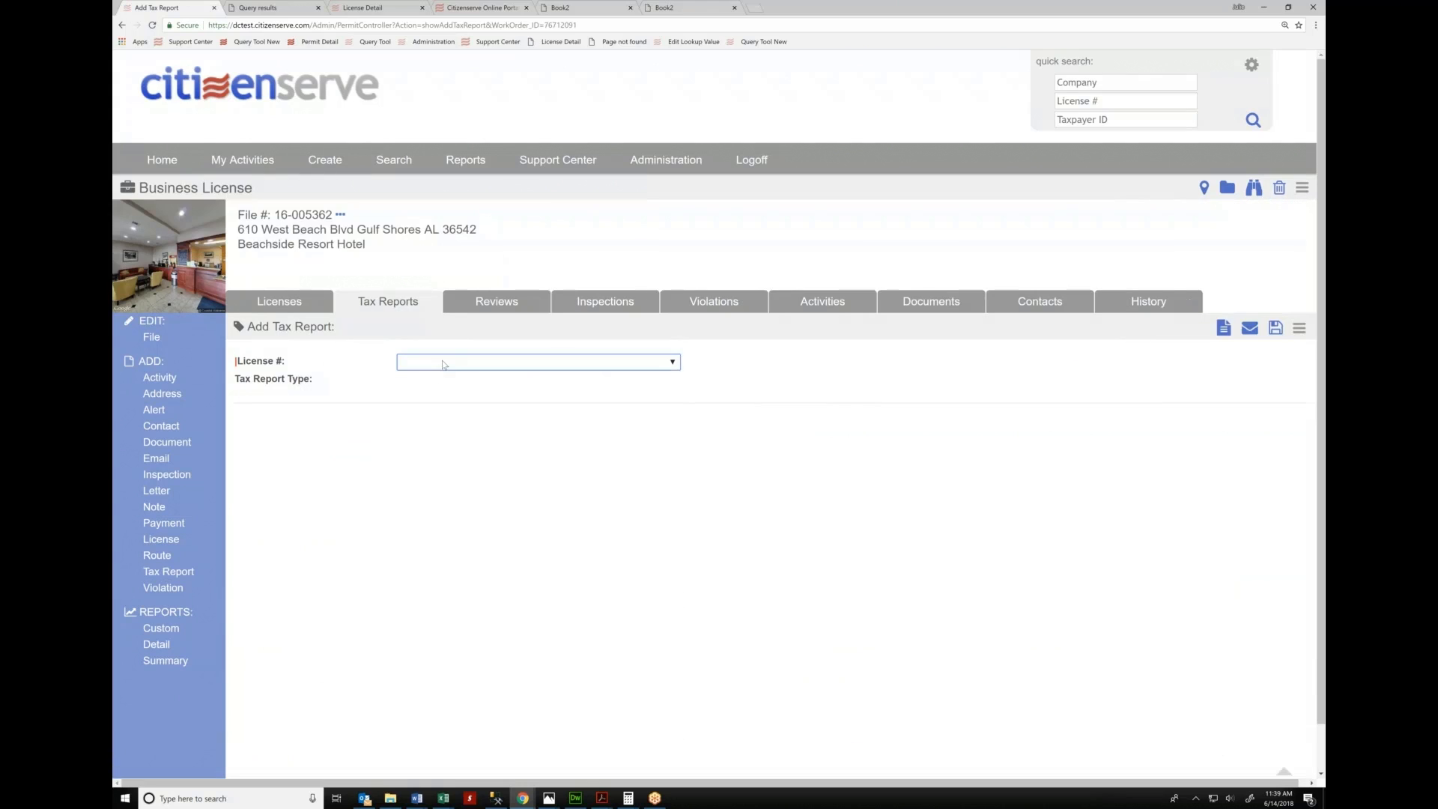
pyautogui.click(442, 365)
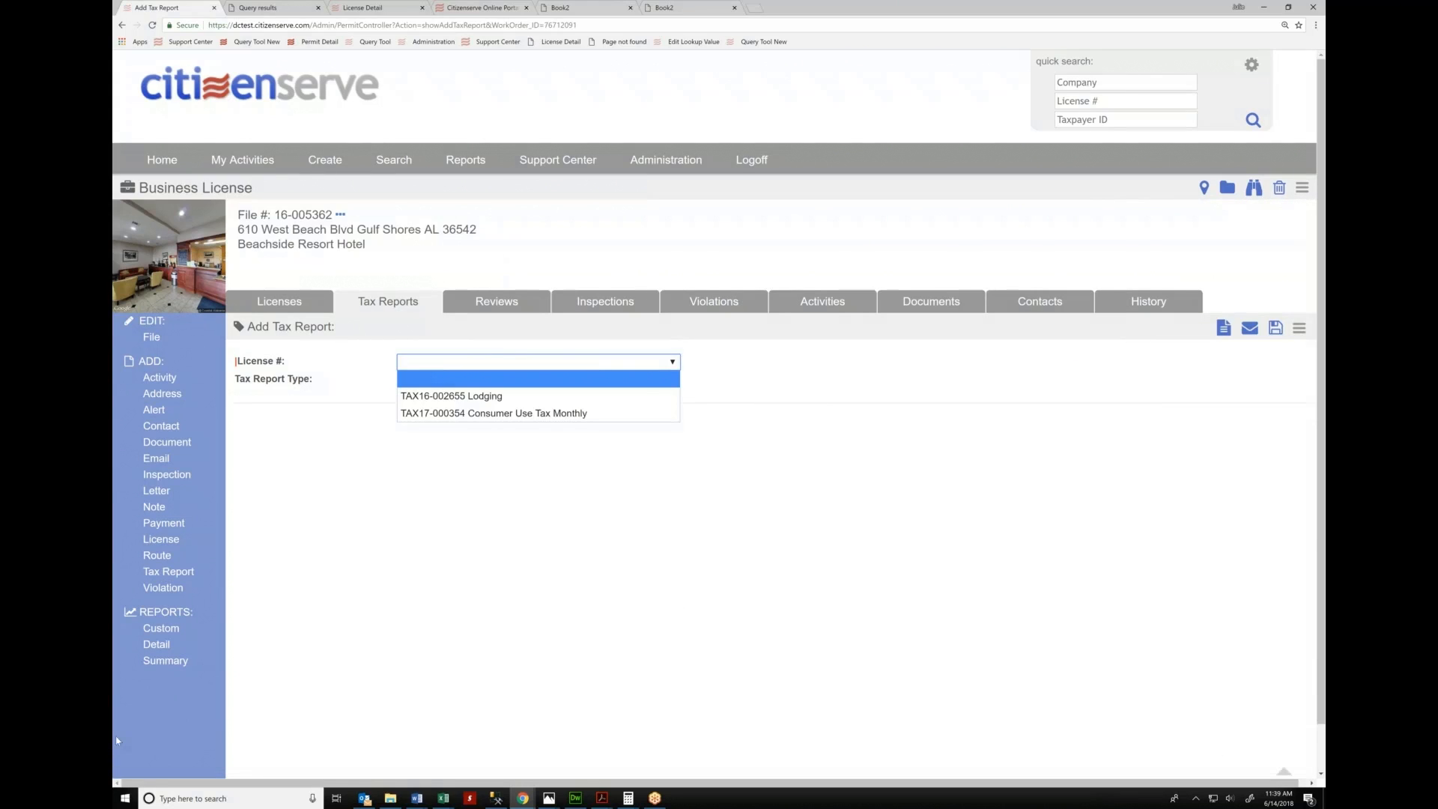
pyautogui.click(184, 575)
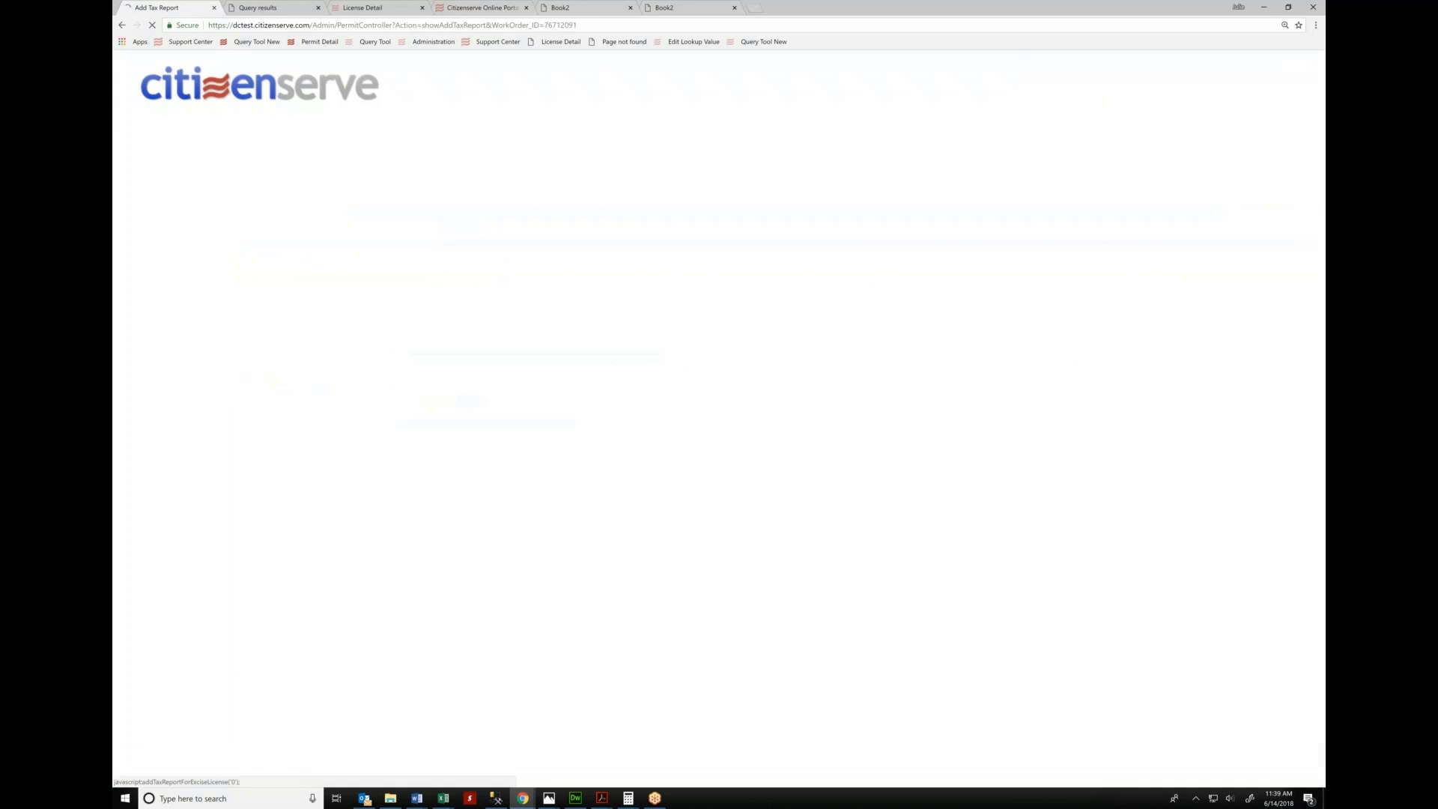
# Add a Tax license, sub type Tobacco Monthly, starting today, licensee Shivam Hospitality LLC
pyautogui.click(173, 539)
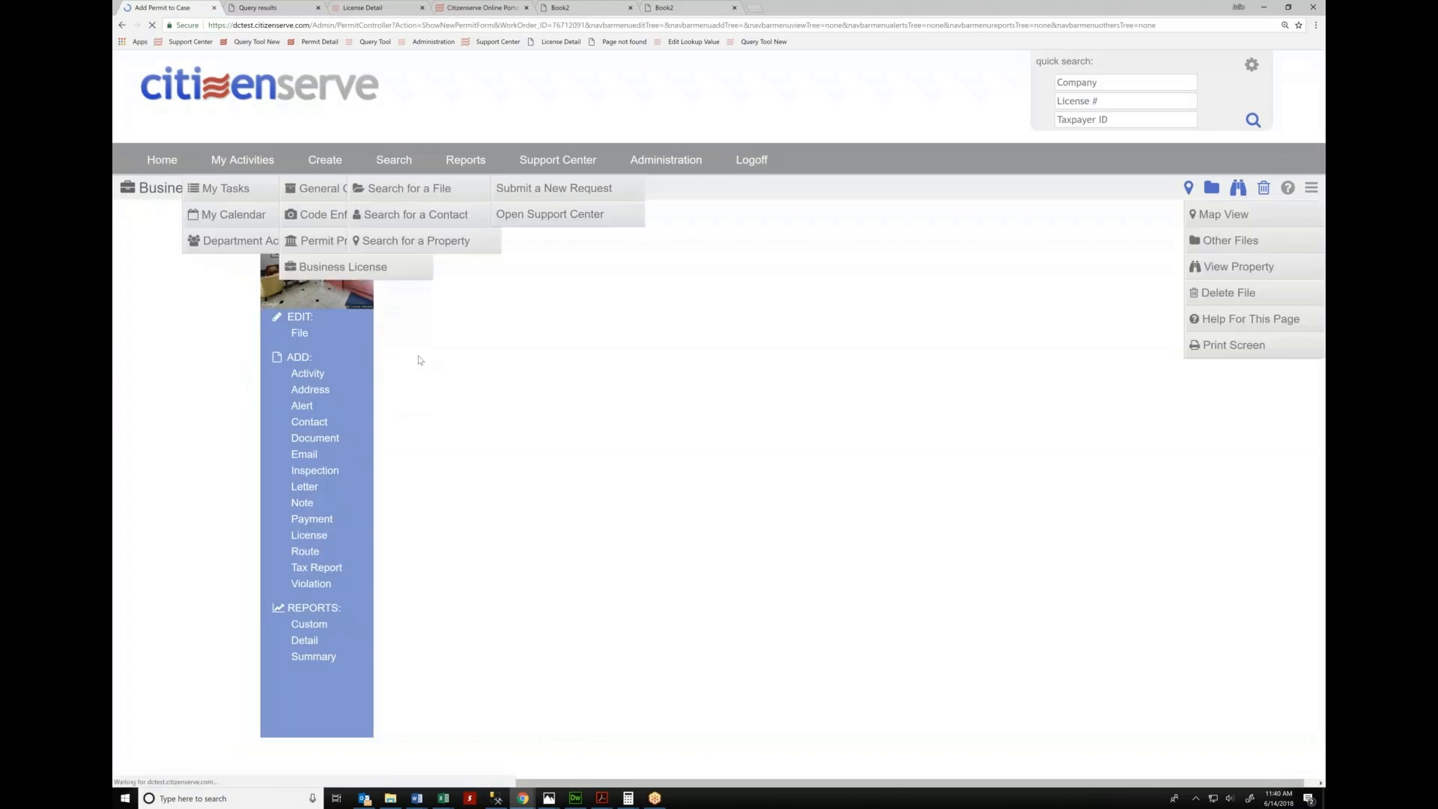
pyautogui.click(420, 362)
pyautogui.click(433, 449)
pyautogui.click(450, 382)
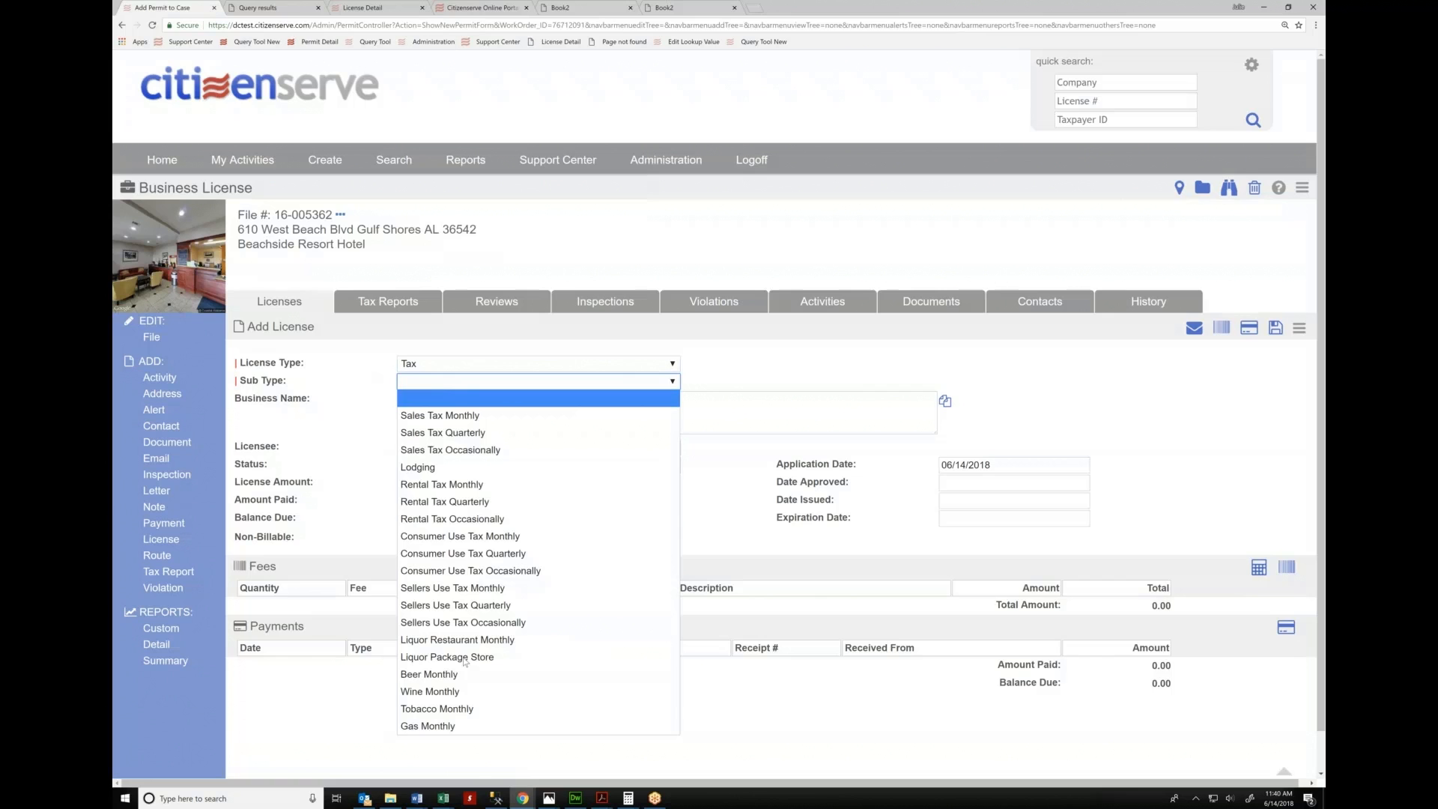
pyautogui.click(464, 710)
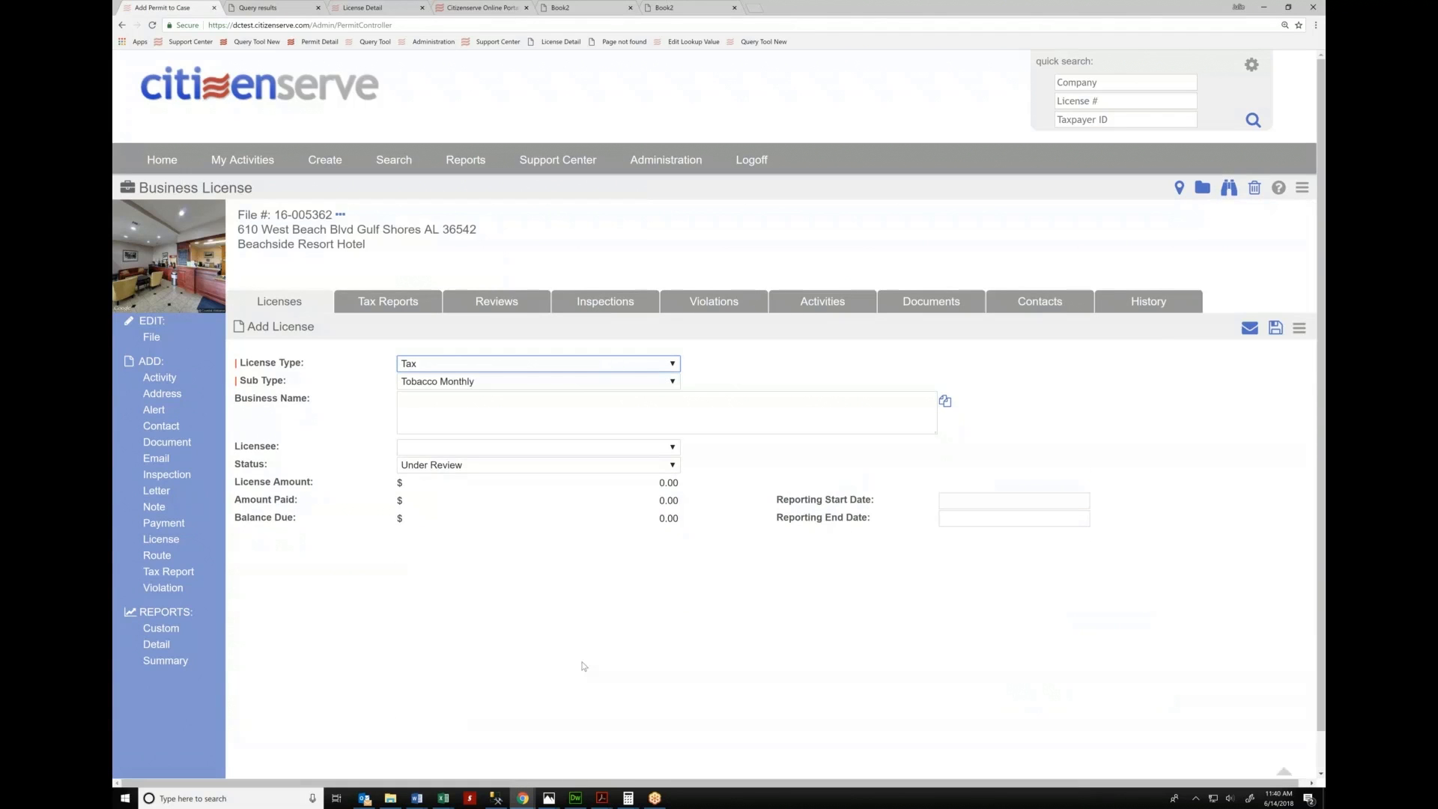
pyautogui.click(955, 503)
pyautogui.click(967, 678)
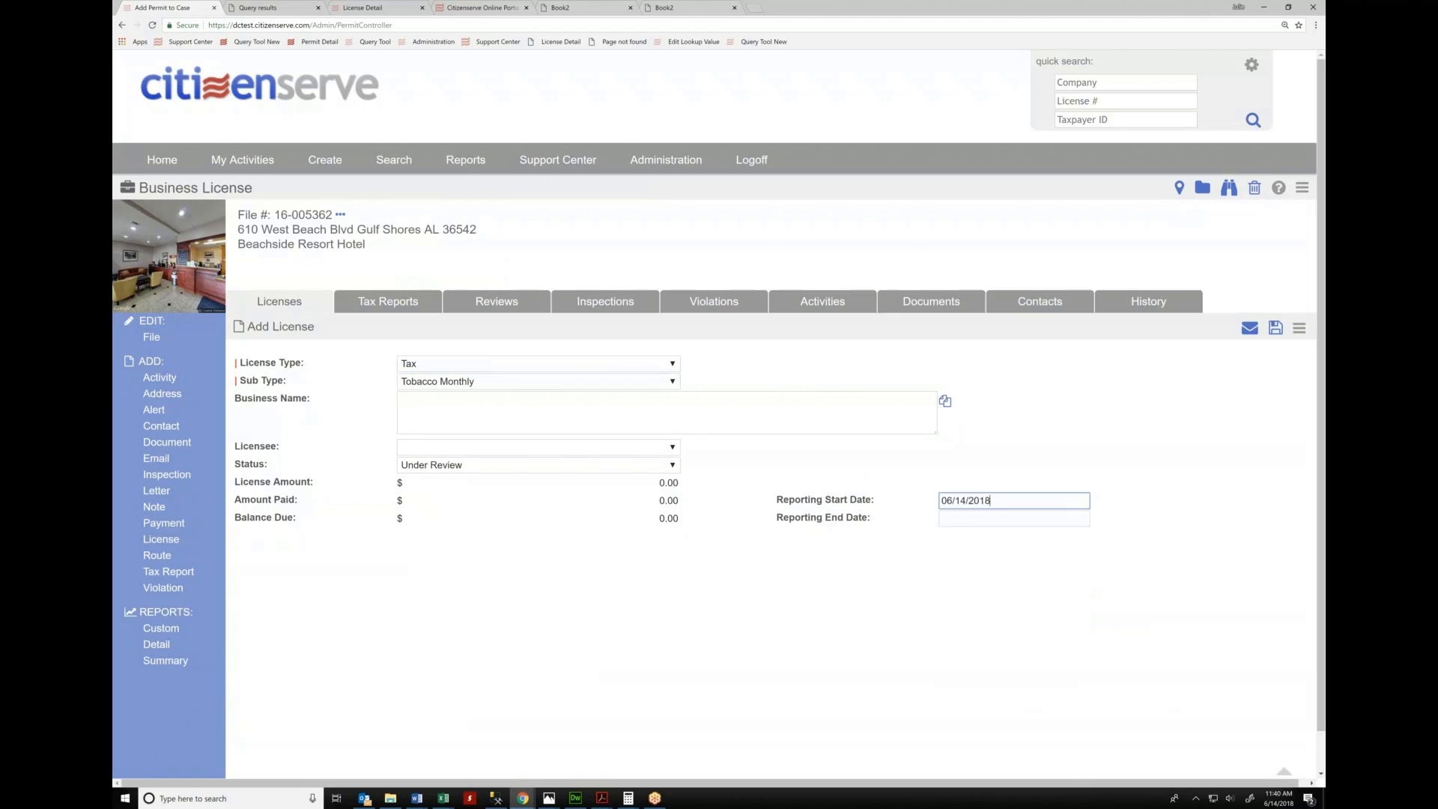
pyautogui.click(560, 452)
pyautogui.click(538, 497)
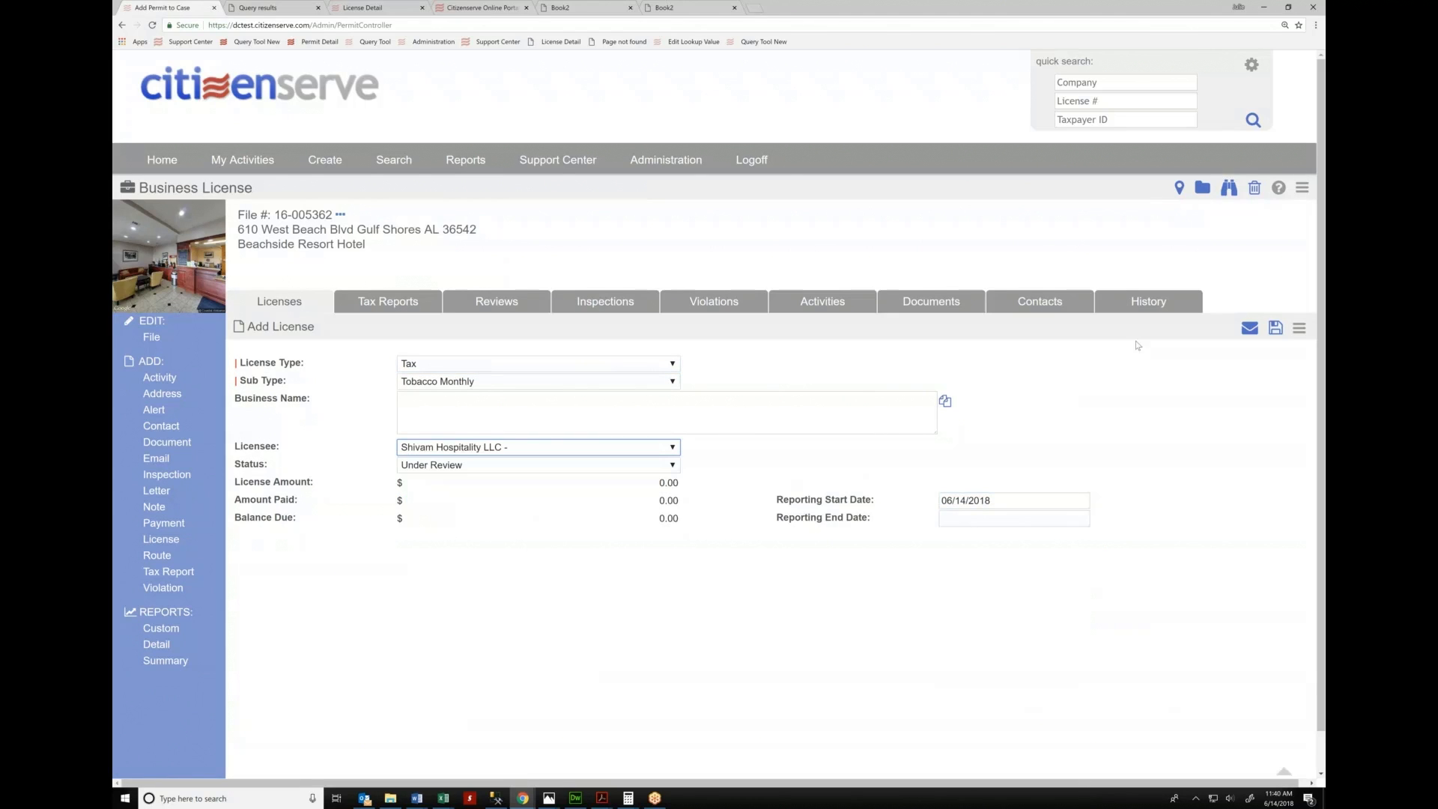
pyautogui.click(1274, 329)
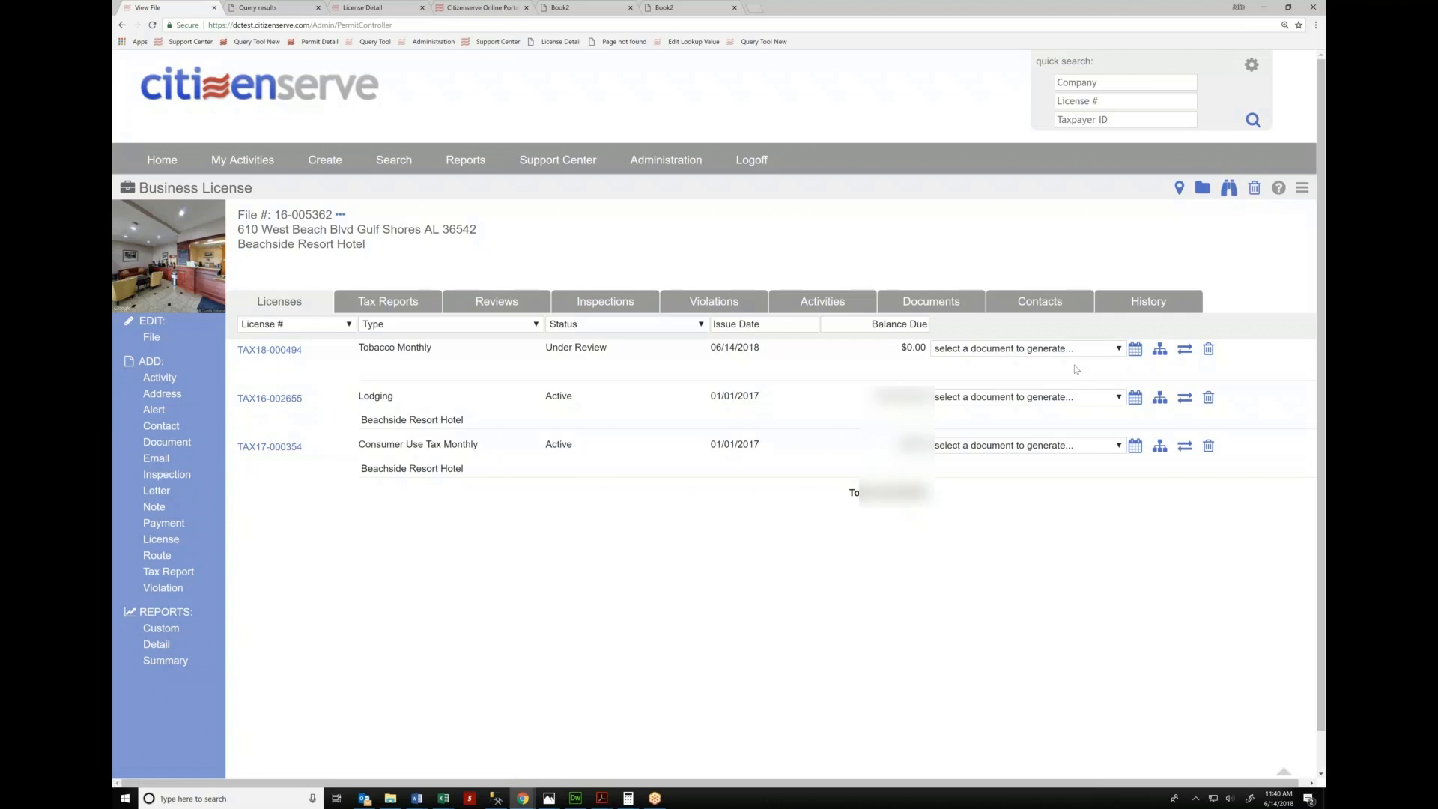
# Check TAX18-000494's available documents without generating any, then open a blank tax report
pyautogui.click(1062, 350)
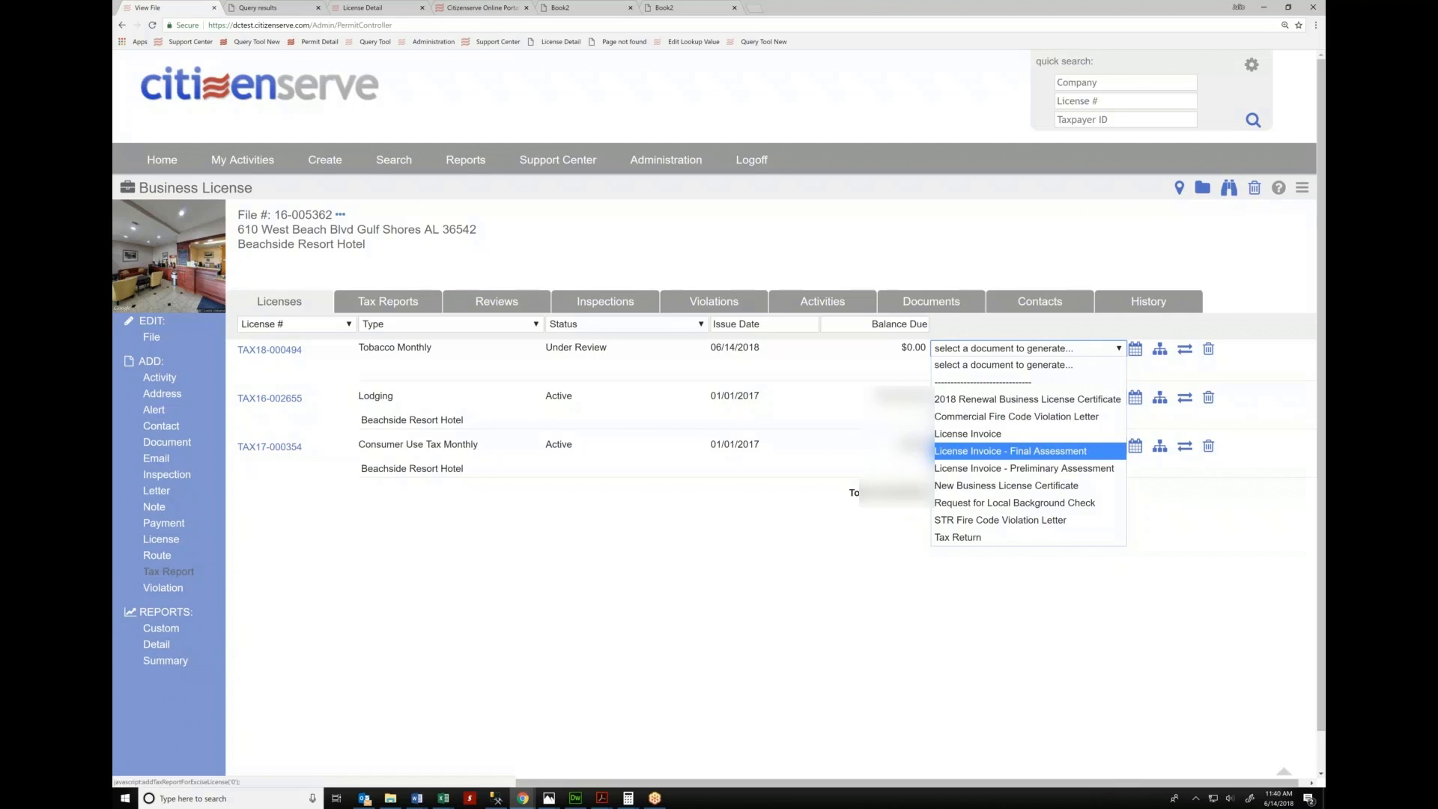
pyautogui.click(168, 573)
pyautogui.click(169, 572)
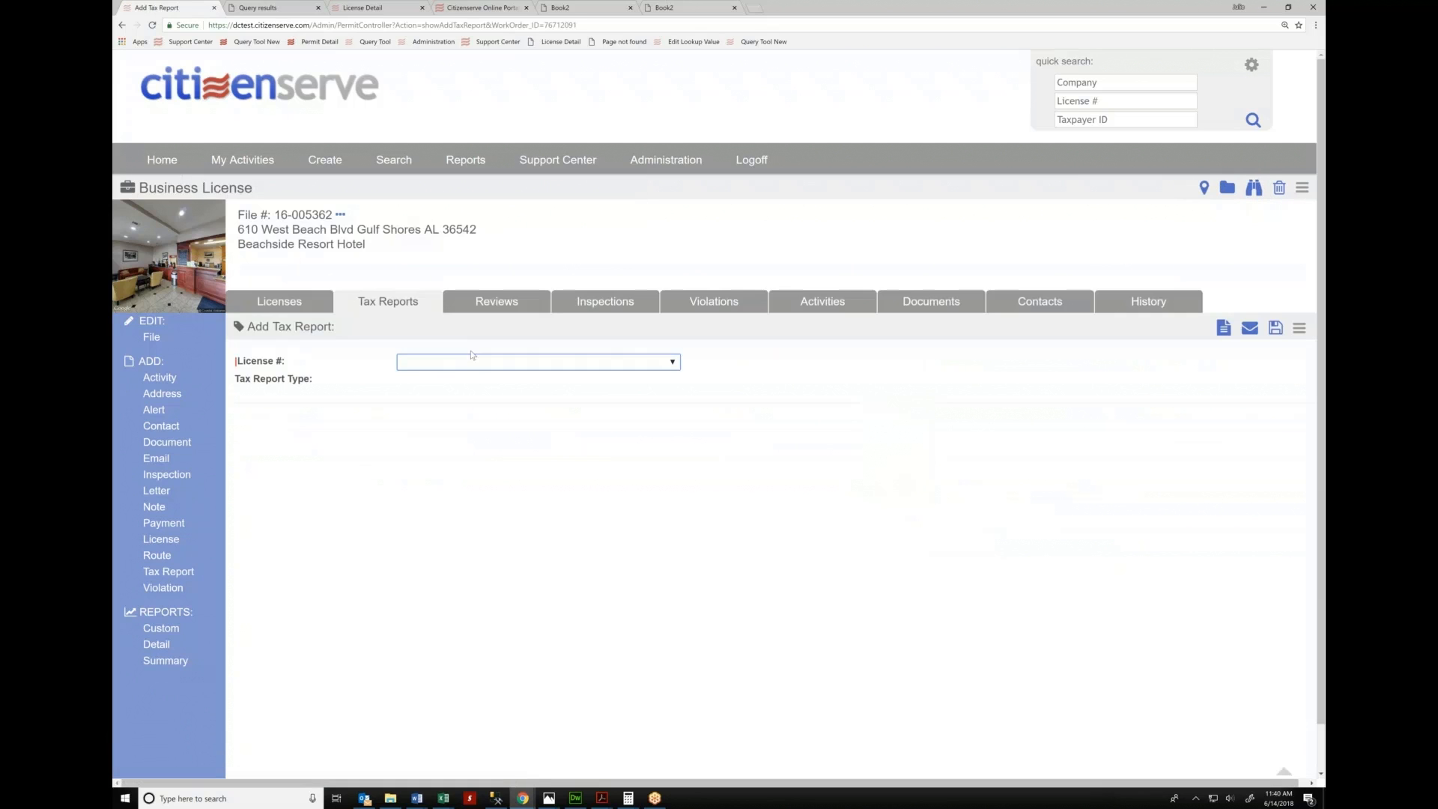
# Try license TAX18-000494 Tobacco Monthly on the tax report, then return to the tax reports
pyautogui.click(460, 363)
pyautogui.click(477, 430)
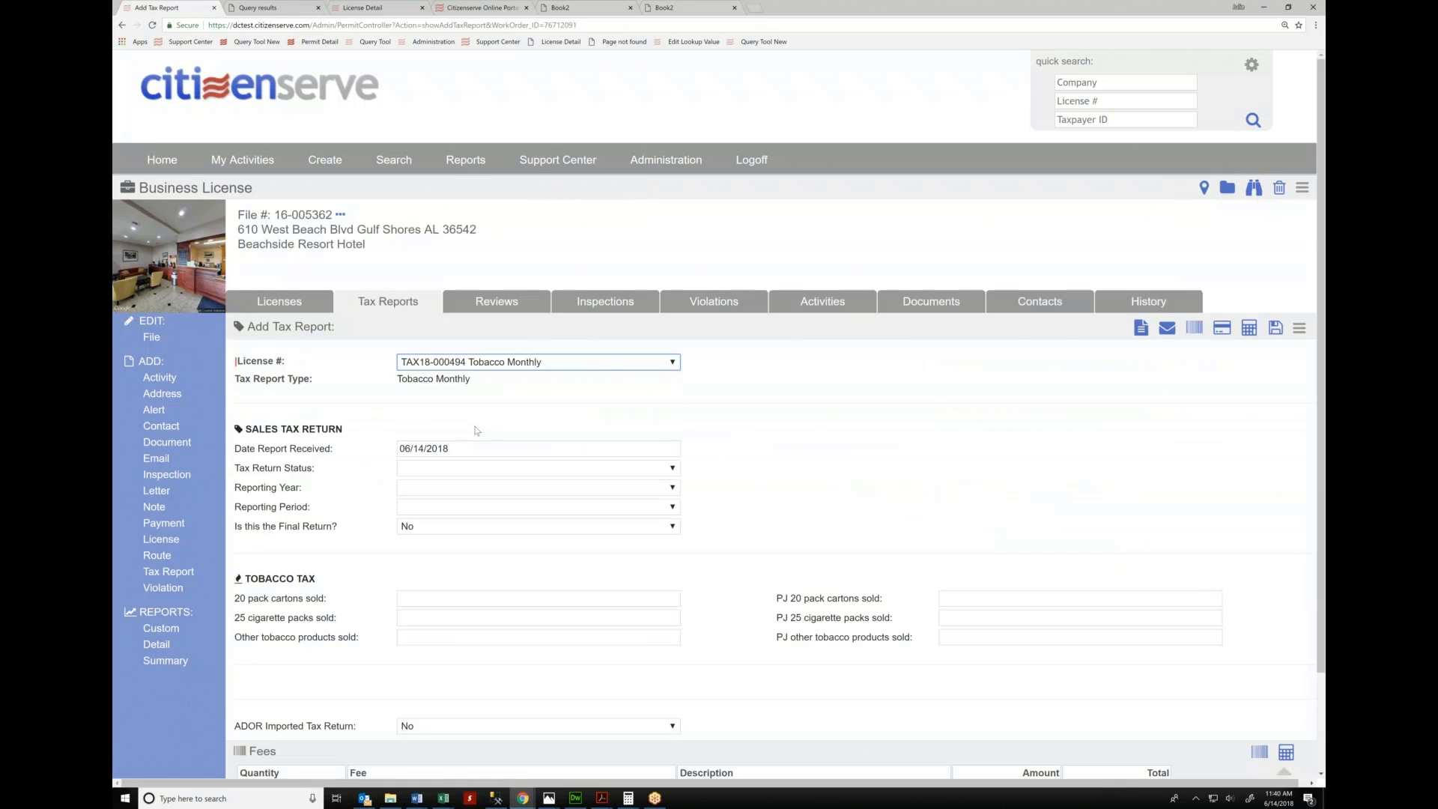
pyautogui.scroll(-2, 776, 463)
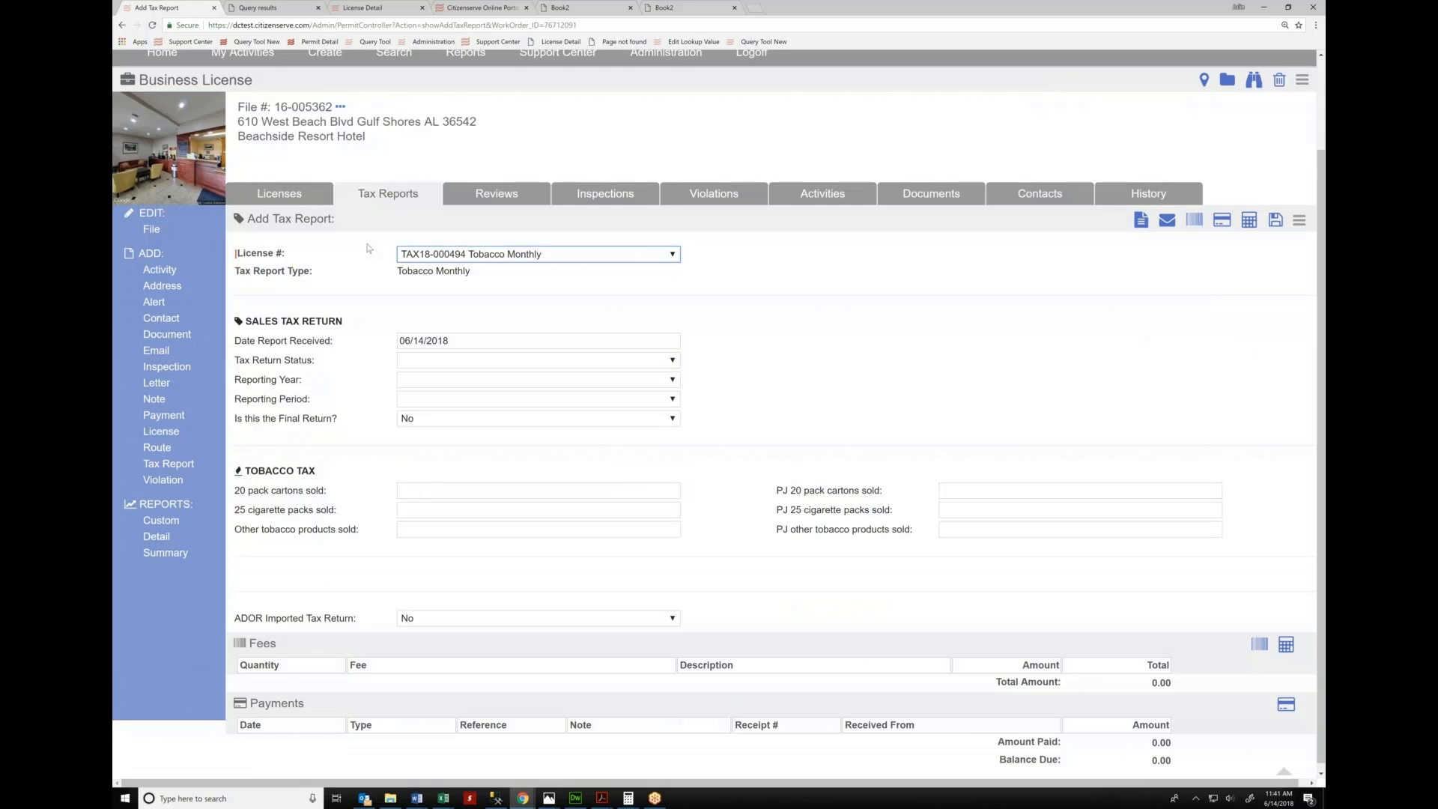
pyautogui.click(385, 196)
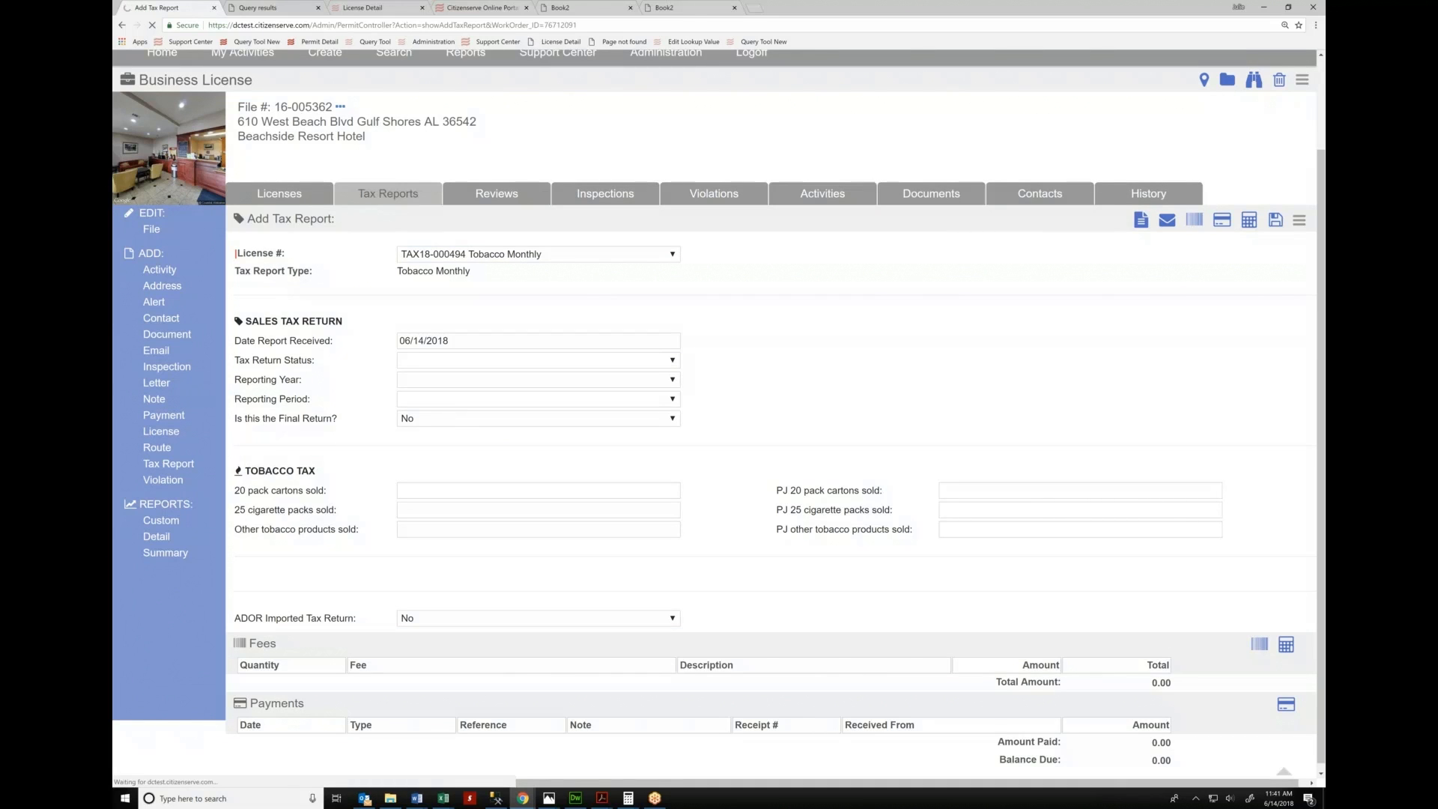
# Restart the tax report with license TAX16-002655 Lodging and view its Lodging Tax fields
pyautogui.click(170, 465)
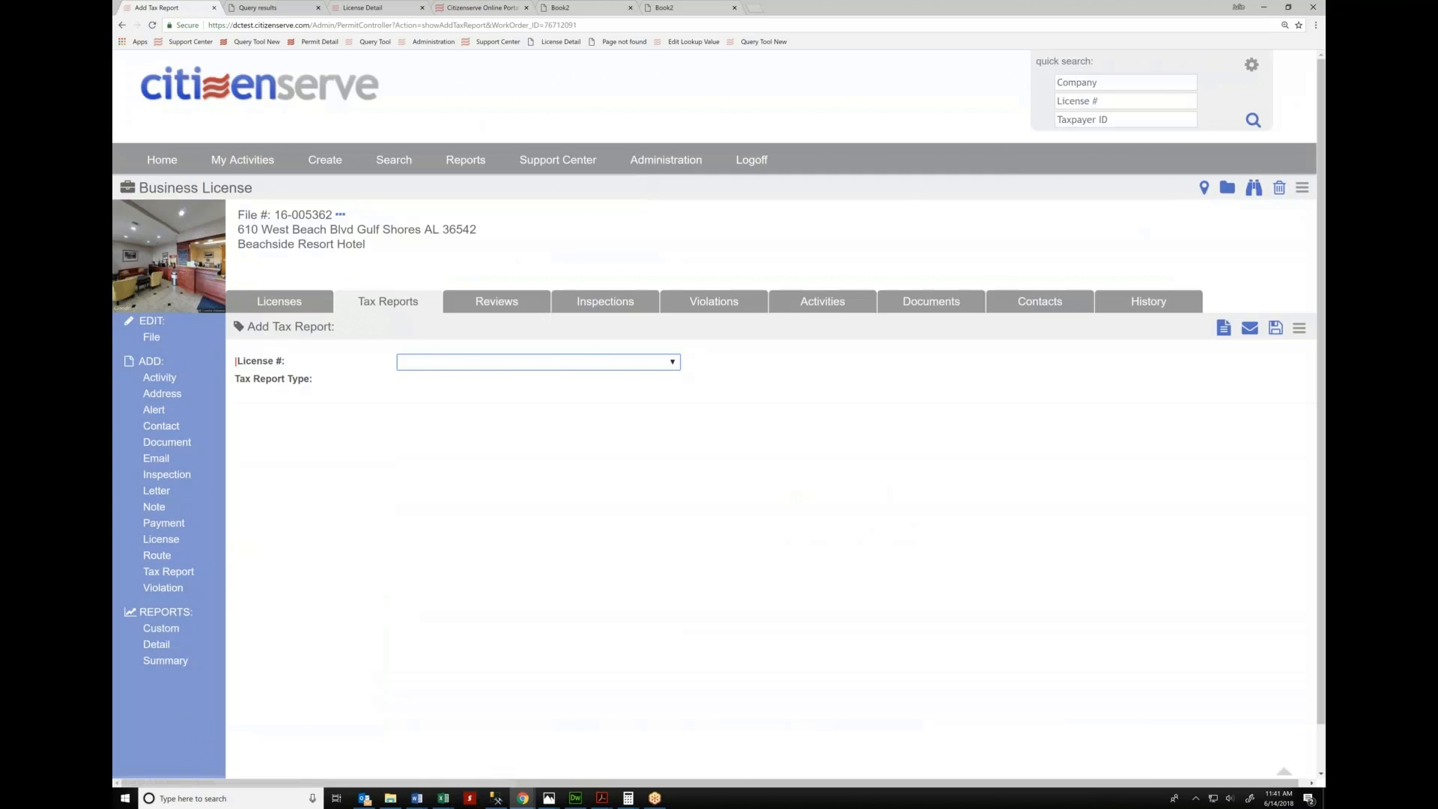
pyautogui.click(449, 362)
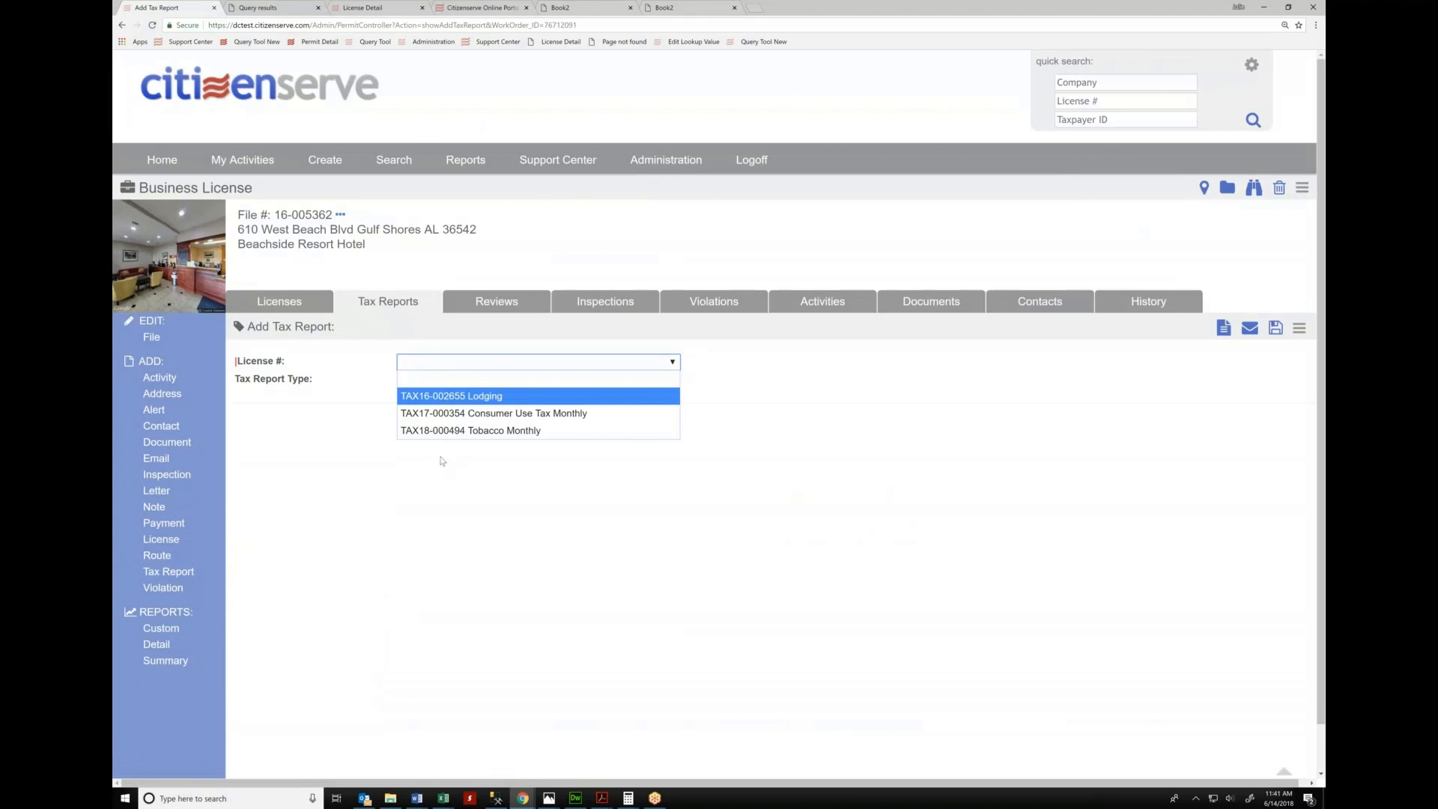
pyautogui.press('Return')
pyautogui.scroll(-3, 404, 480)
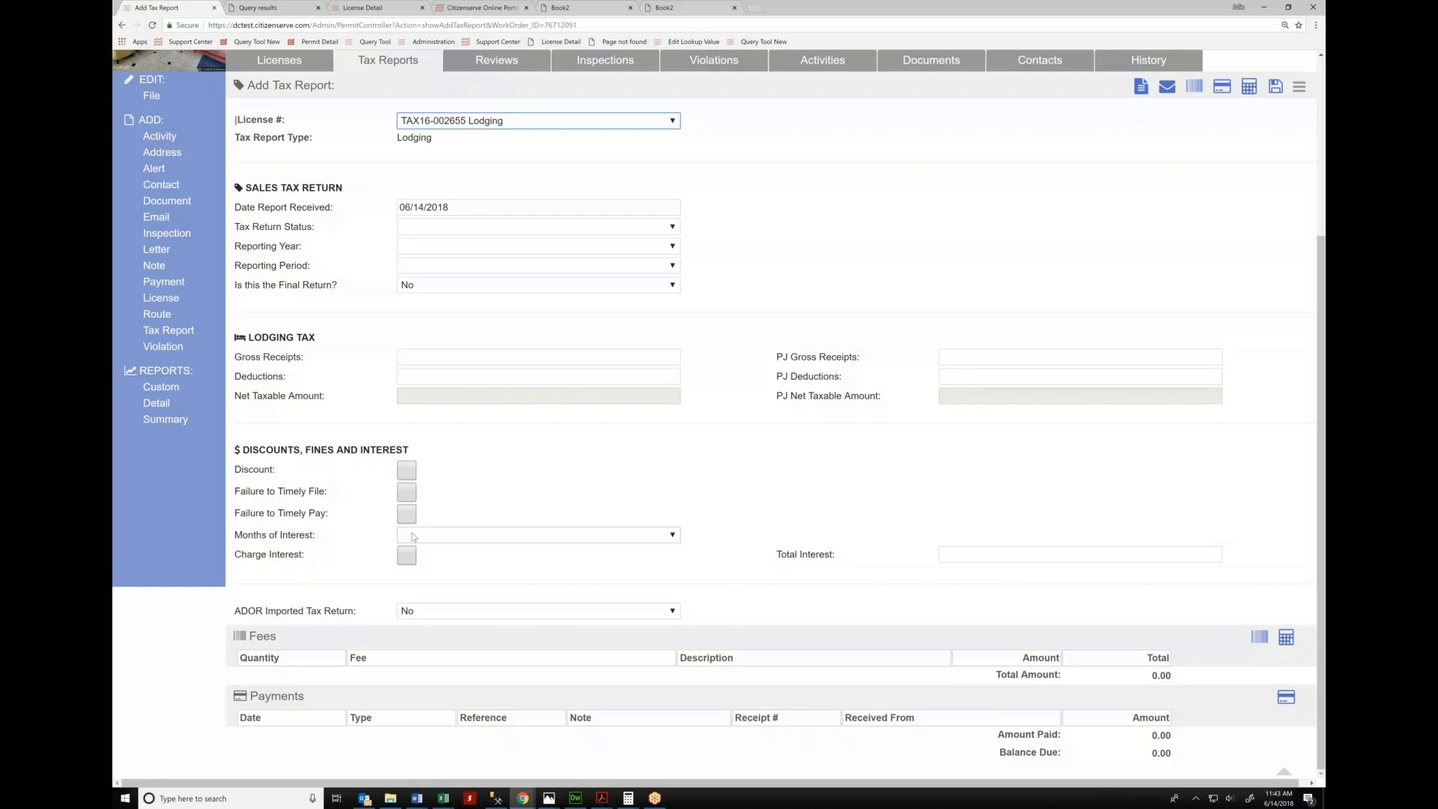
# Abandon the unsaved lodging tax report and return to the hotel's Licenses list
pyautogui.scroll(2, 412, 536)
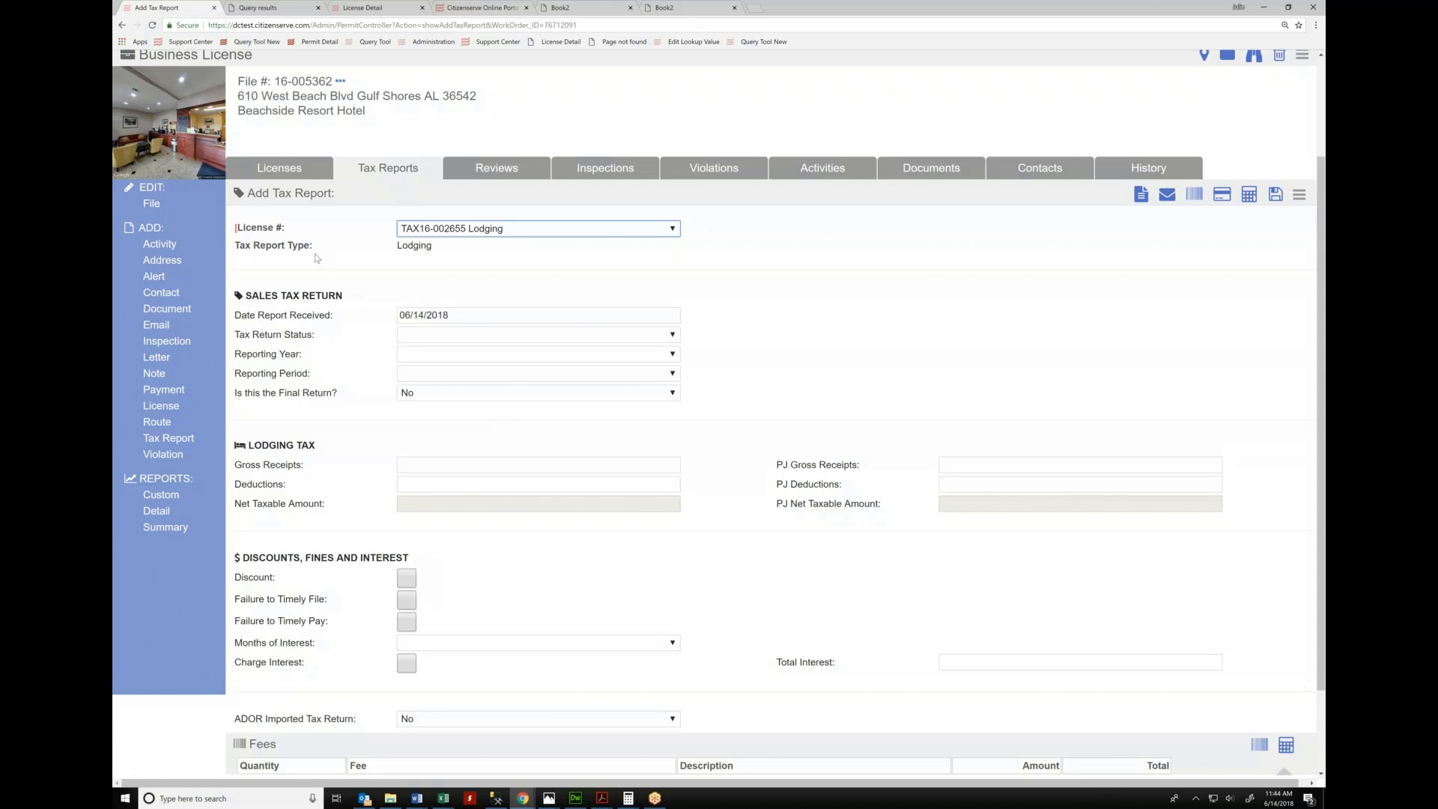
pyautogui.click(279, 168)
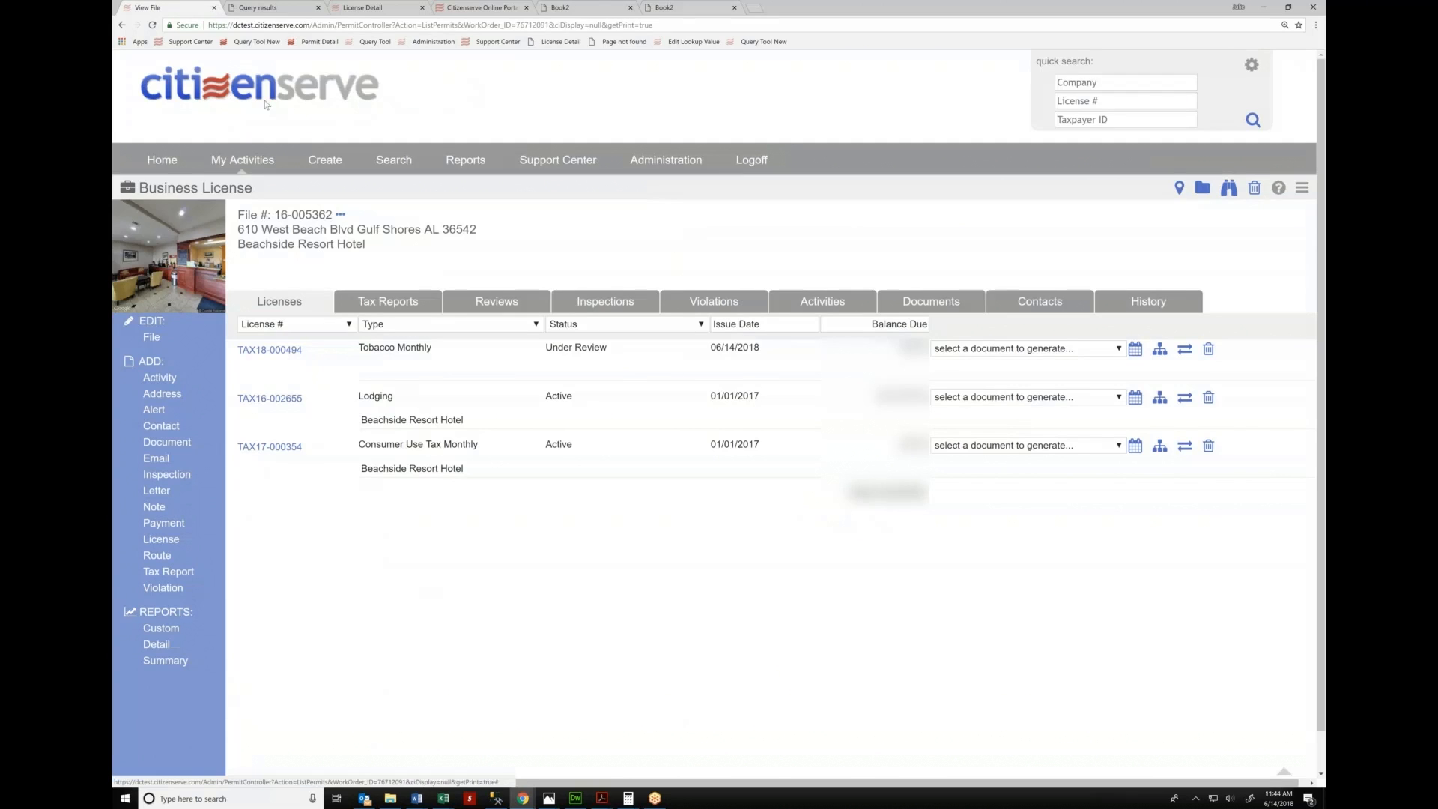
# Go to the home page and open license BL13-008686 from My Recent Files
pyautogui.moveTo(325, 160)
pyautogui.click(344, 267)
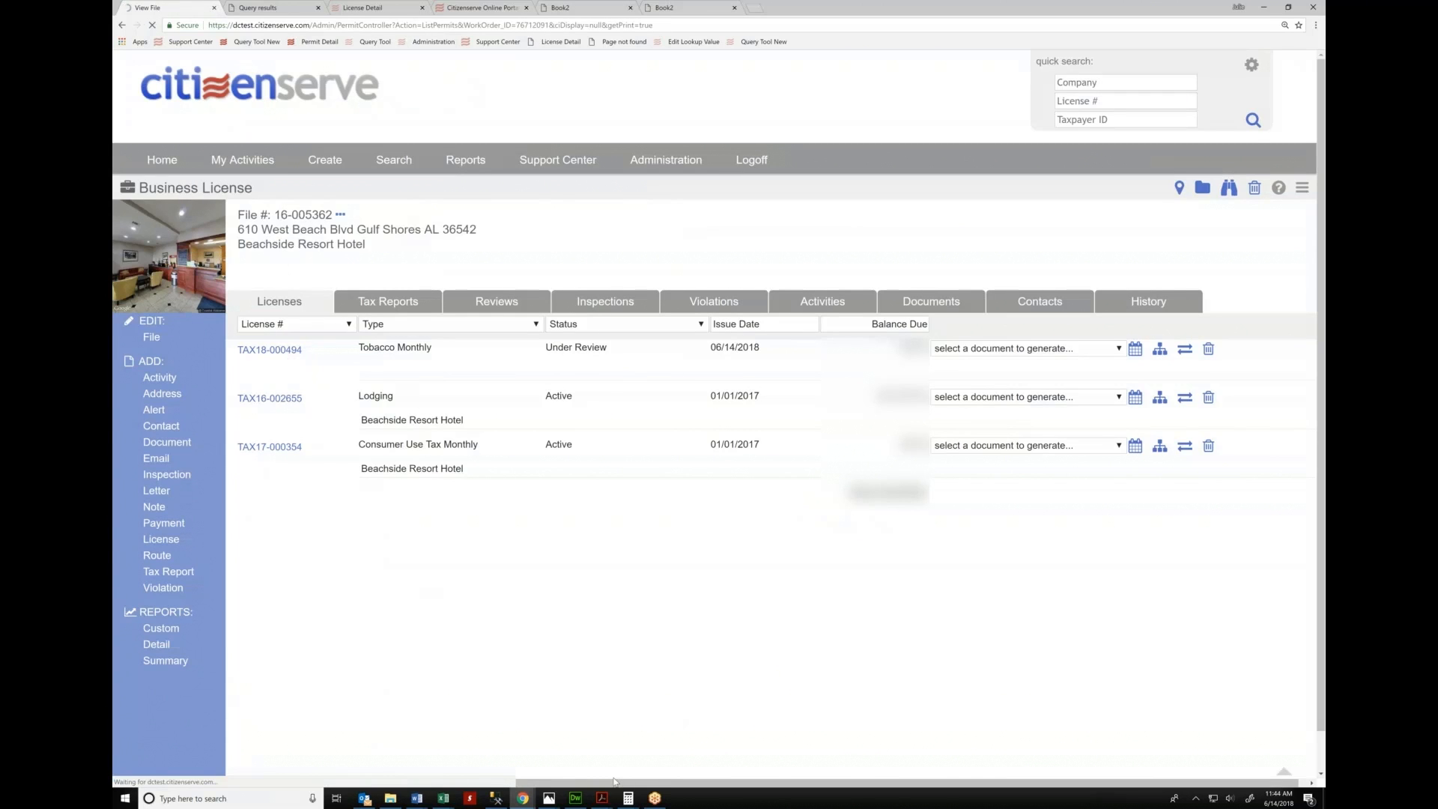
pyautogui.scroll(-8, 298, 454)
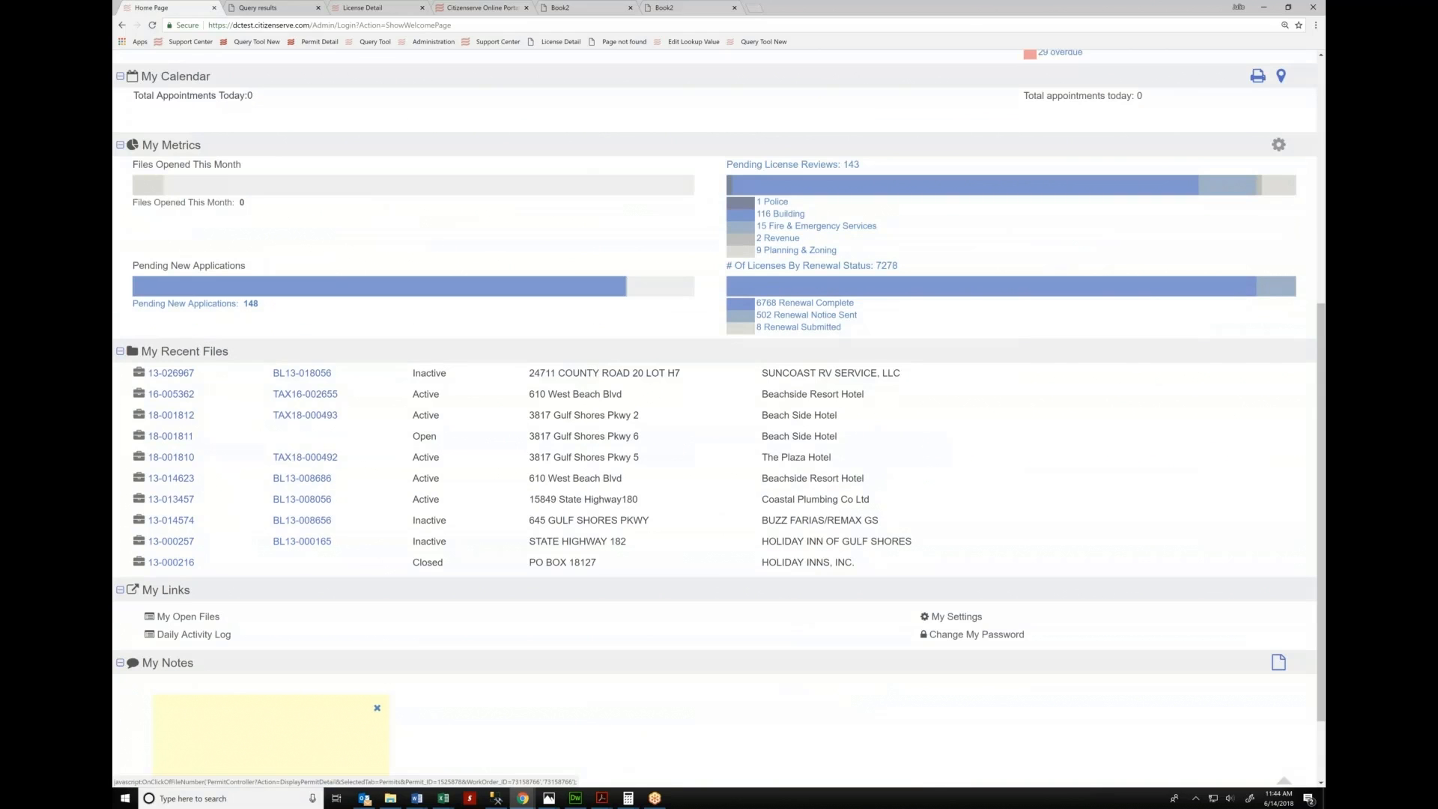
pyautogui.click(294, 482)
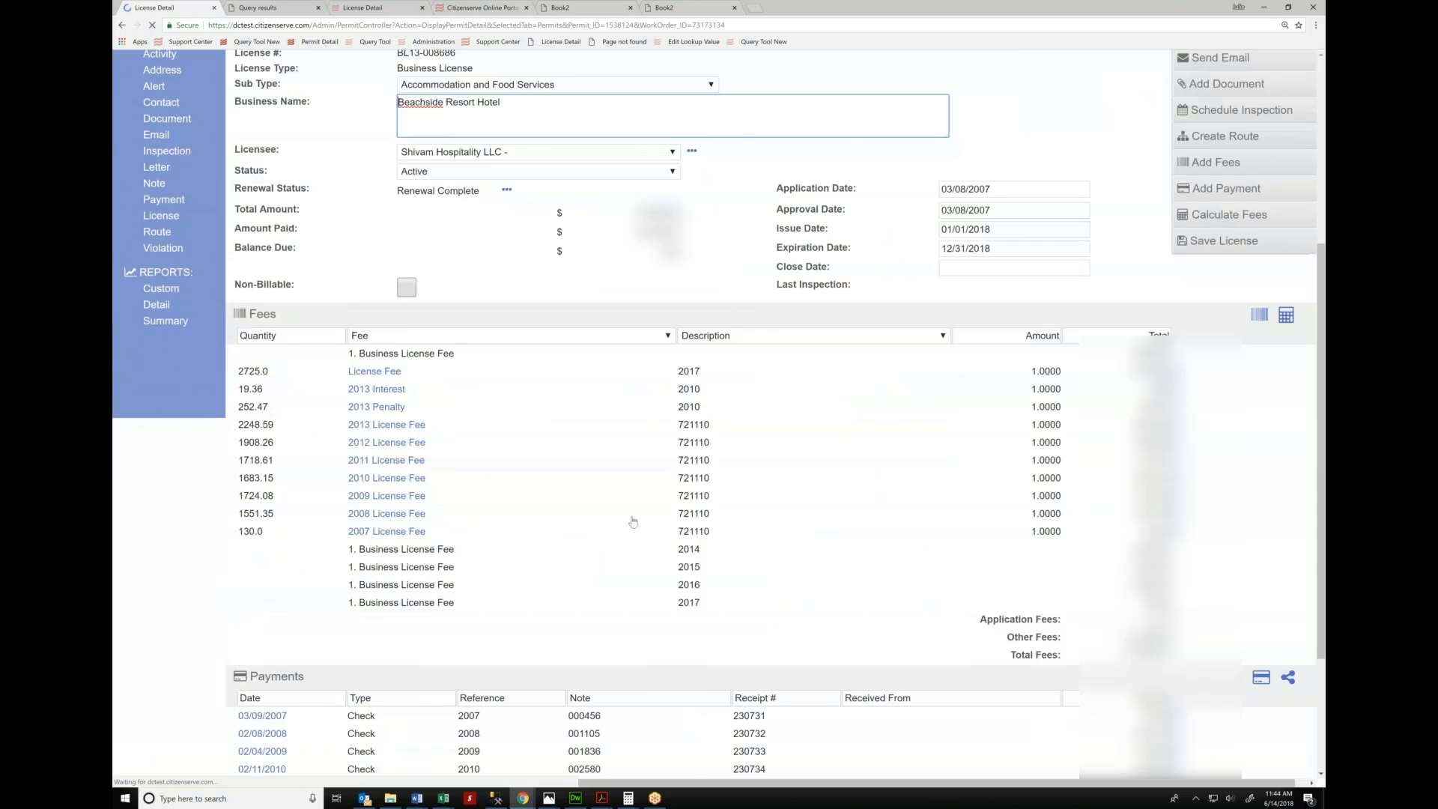
# Return home and open Beach Side Hotel file 18-001812 from My Recent Files
pyautogui.click(162, 160)
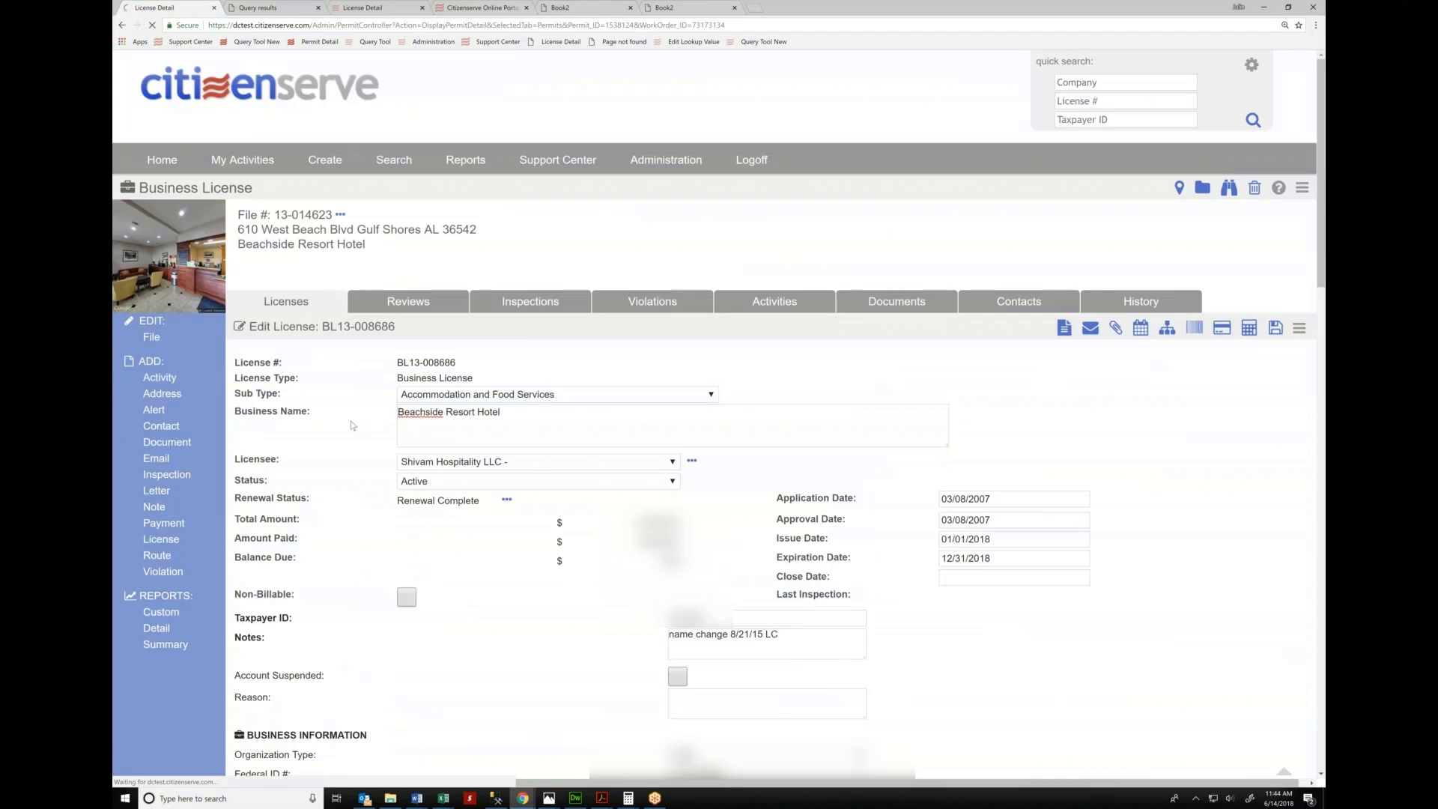
pyautogui.scroll(-3, 452, 390)
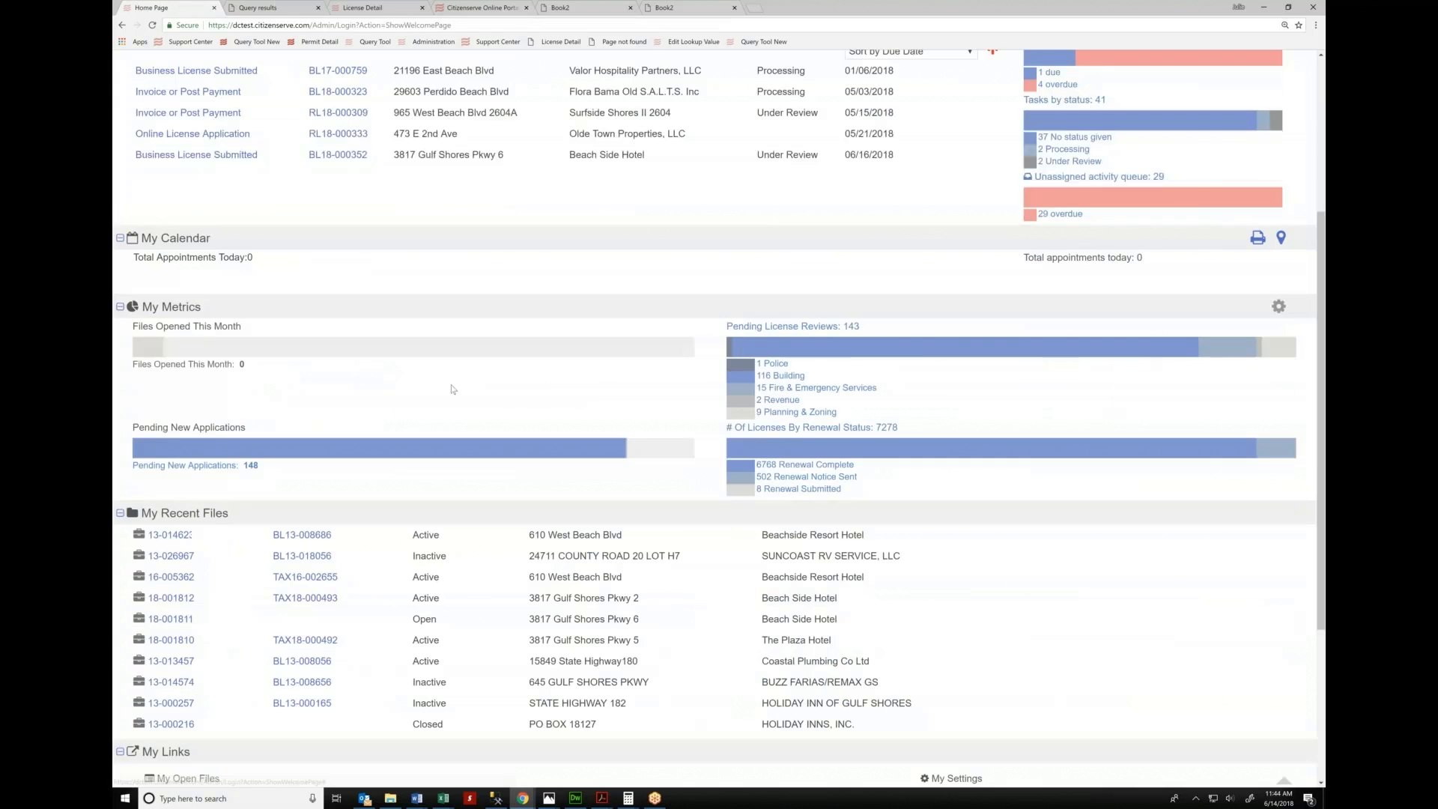
pyautogui.scroll(-2, 451, 390)
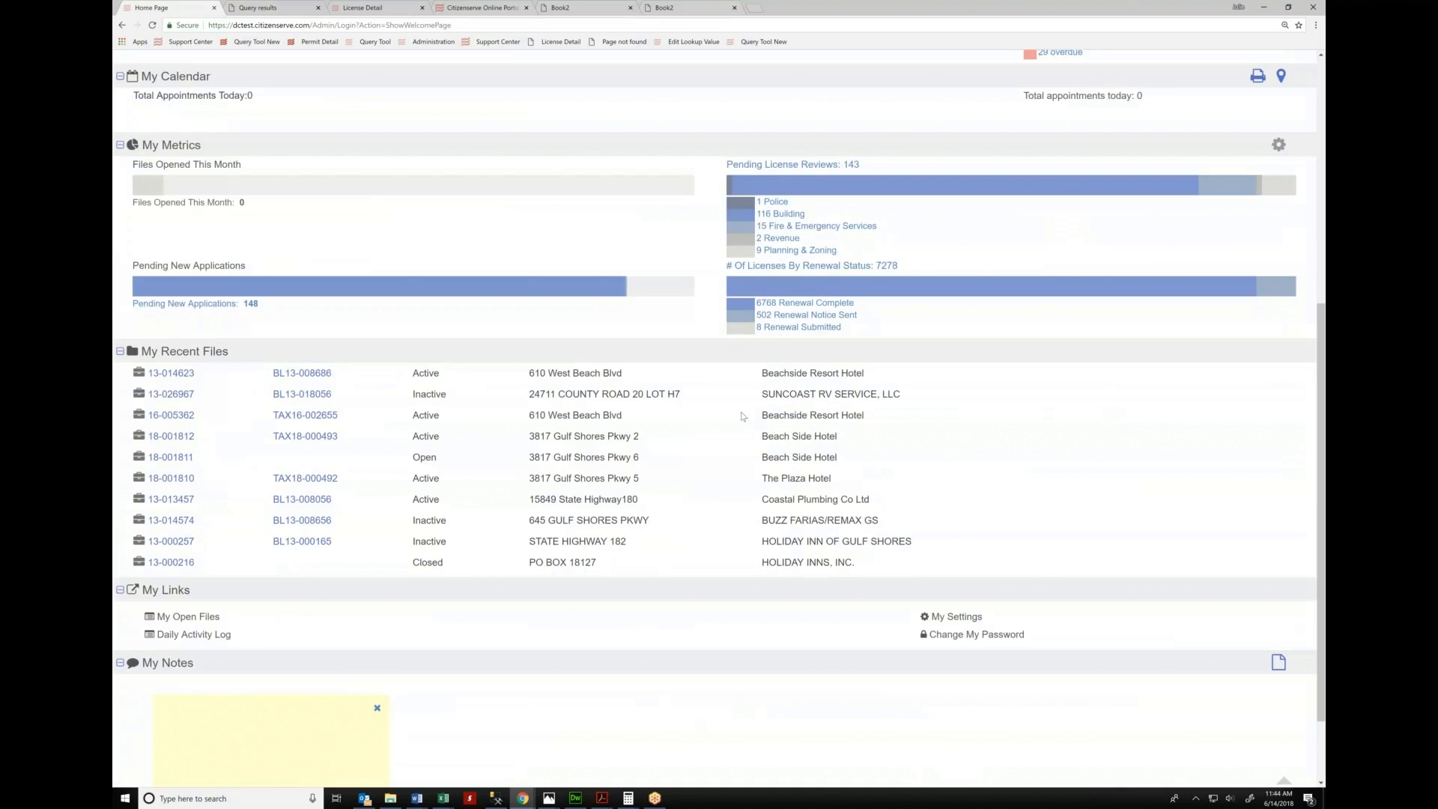
pyautogui.click(188, 441)
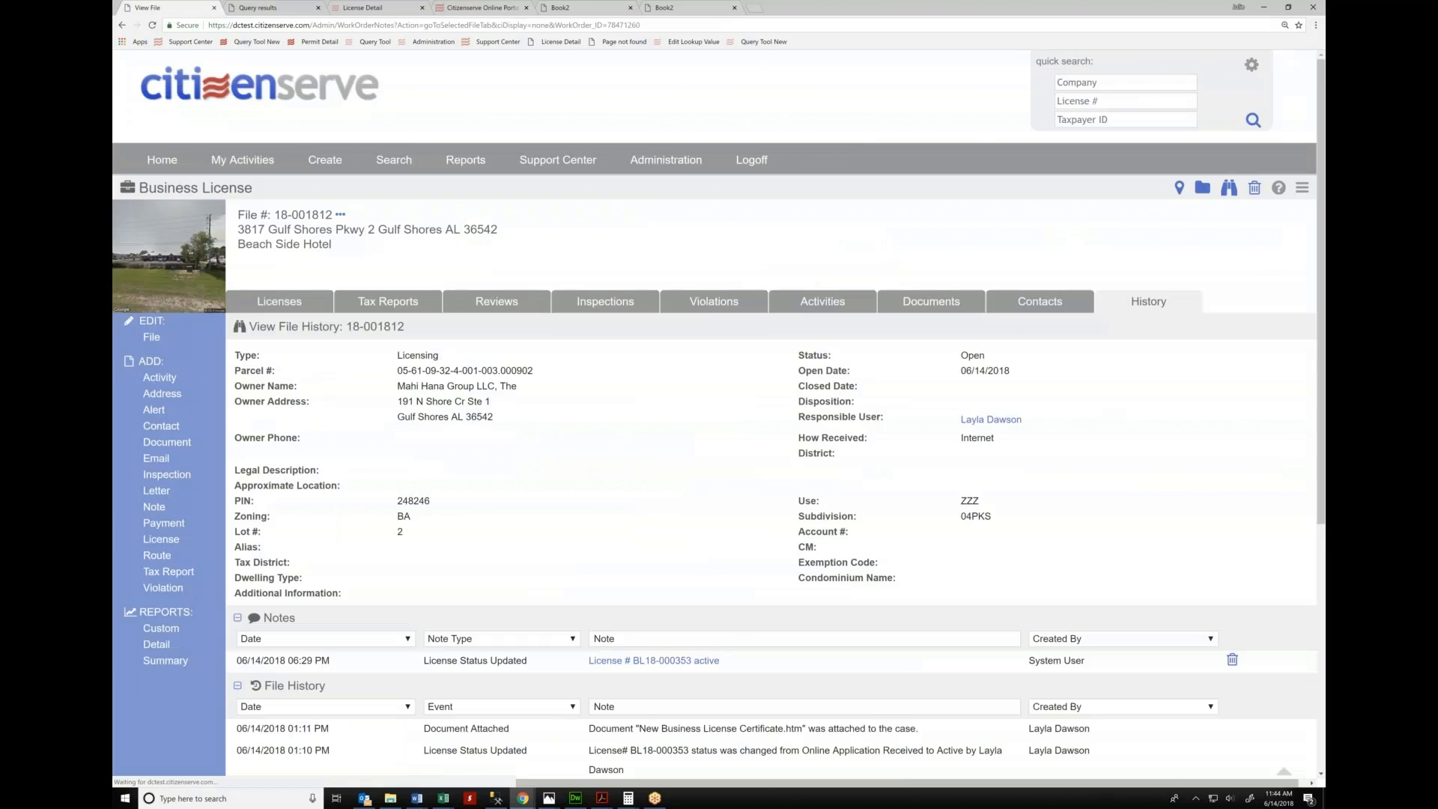
# Open business license BL18-000353 on file 18-001812 and bring up its Add License Fees list
pyautogui.click(279, 301)
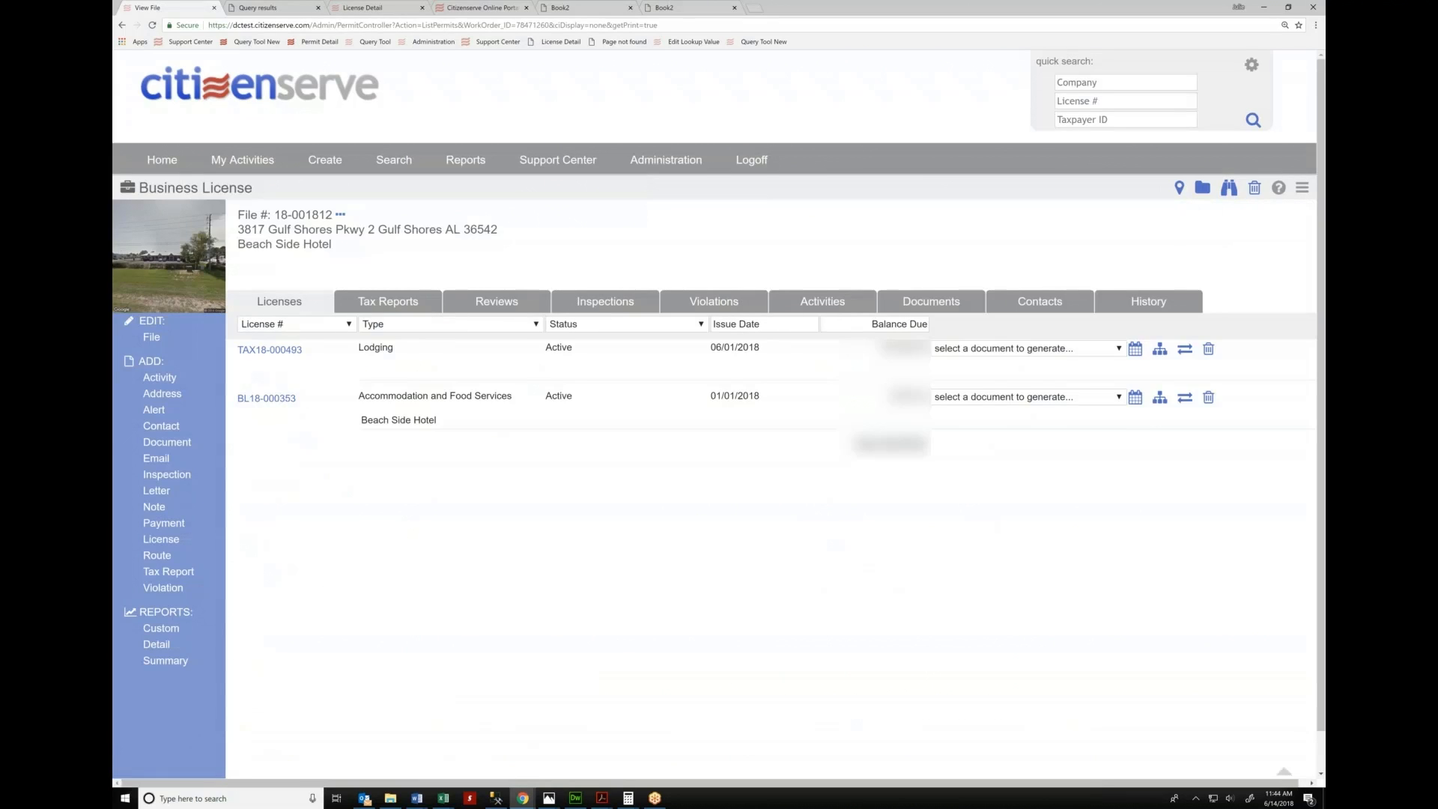
pyautogui.click(258, 405)
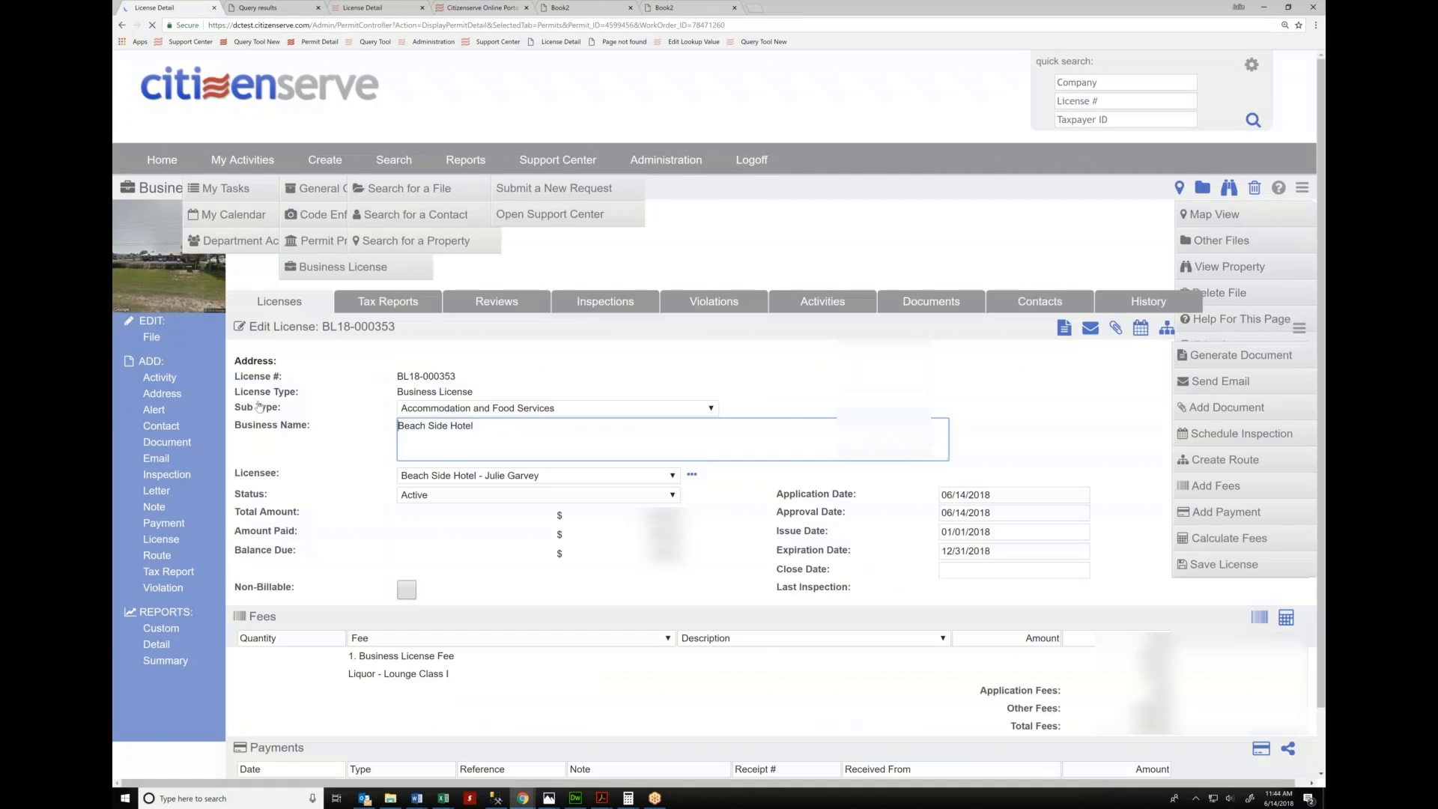
pyautogui.scroll(-13, 297, 241)
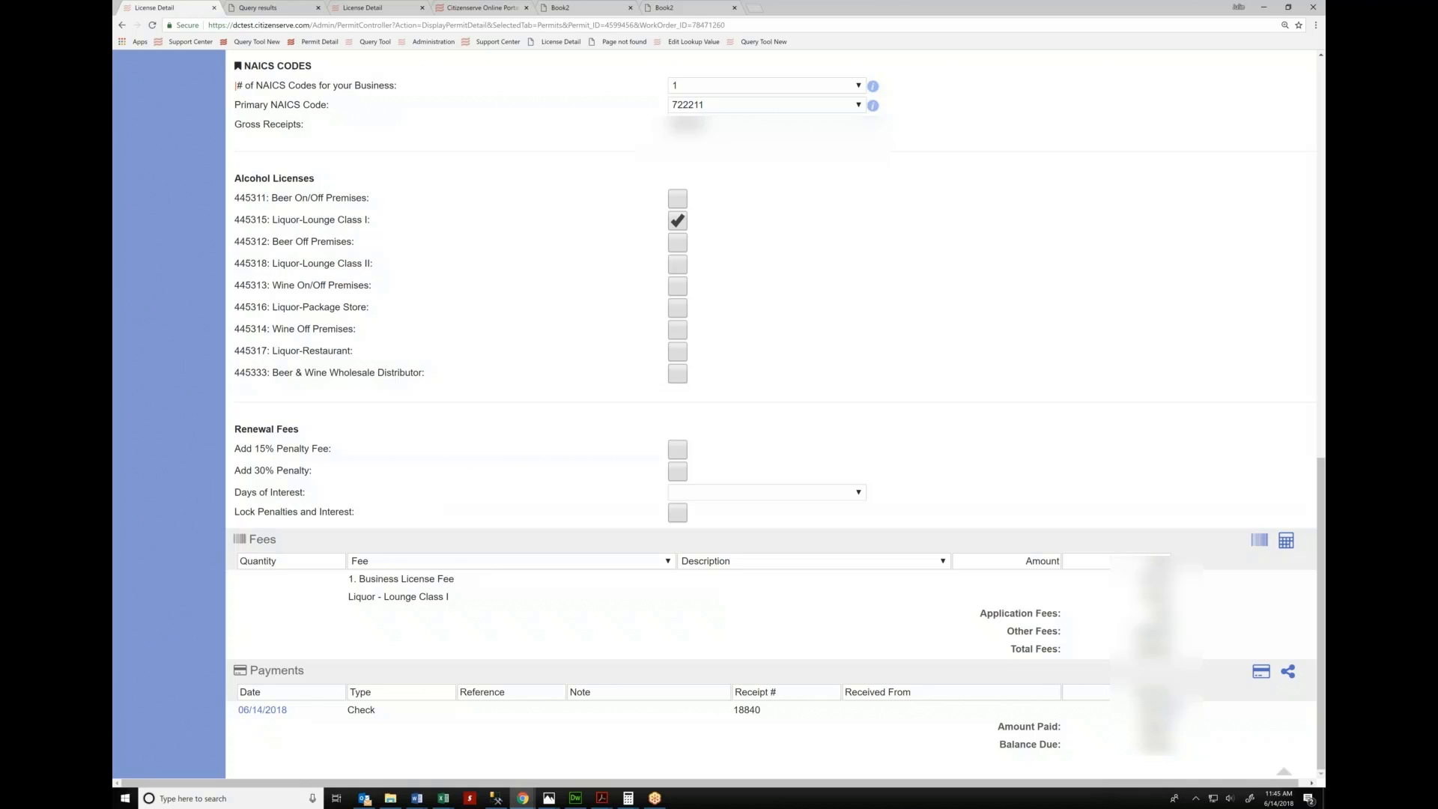
pyautogui.click(1260, 541)
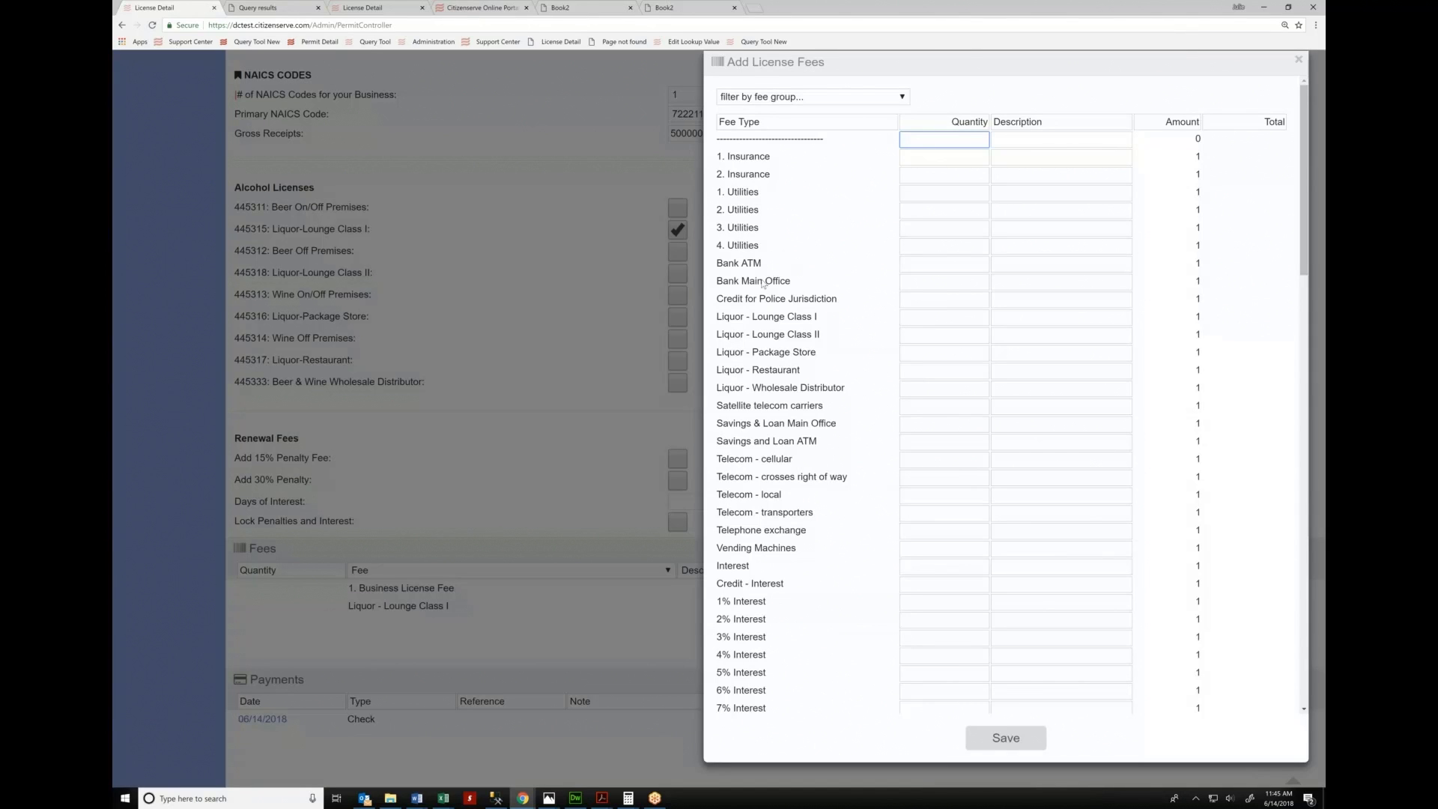
# Save a Credit for Police Jurisdiction of 100 described 'i like them' to BL18-000353
pyautogui.click(793, 99)
pyautogui.click(940, 300)
pyautogui.write('100')
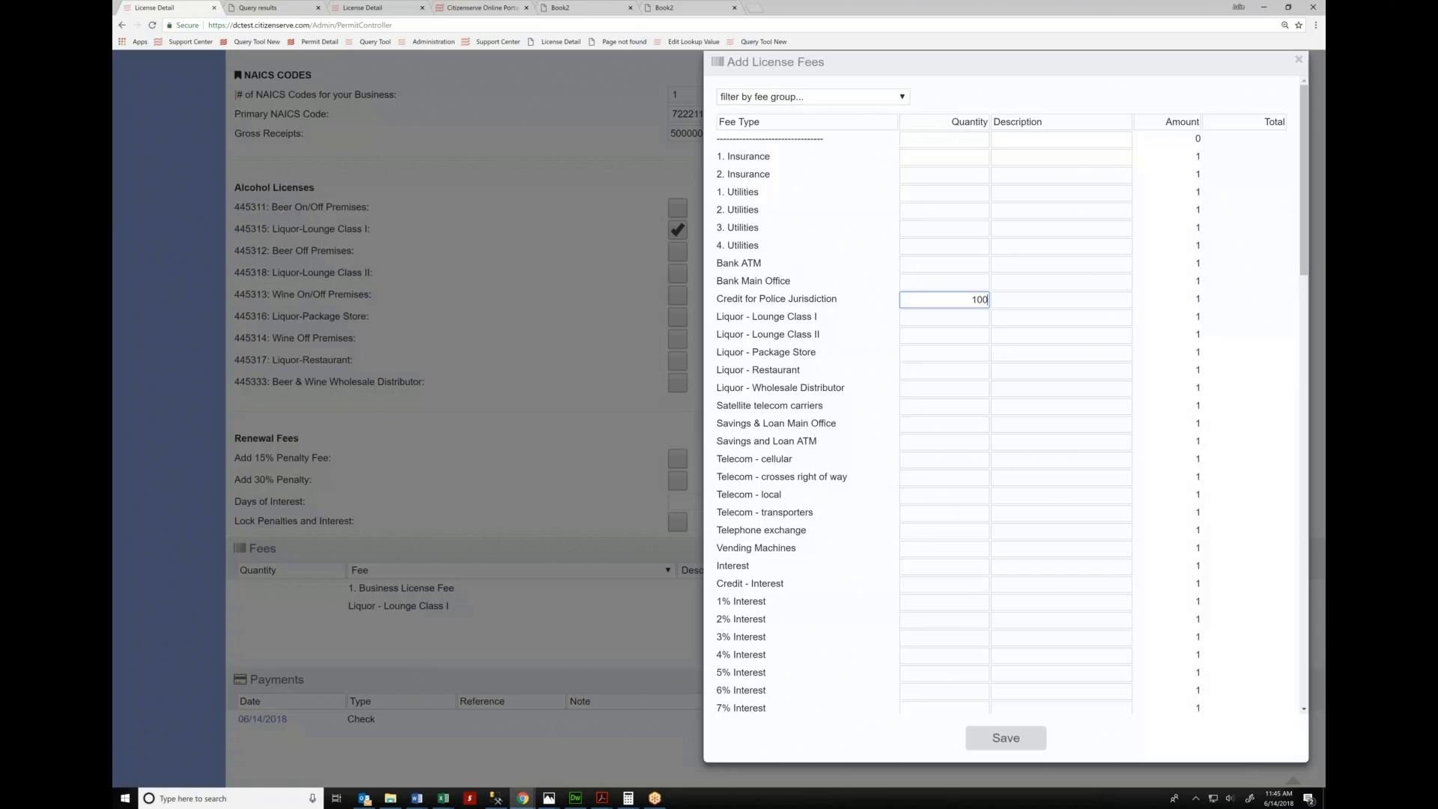
pyautogui.press('Tab')
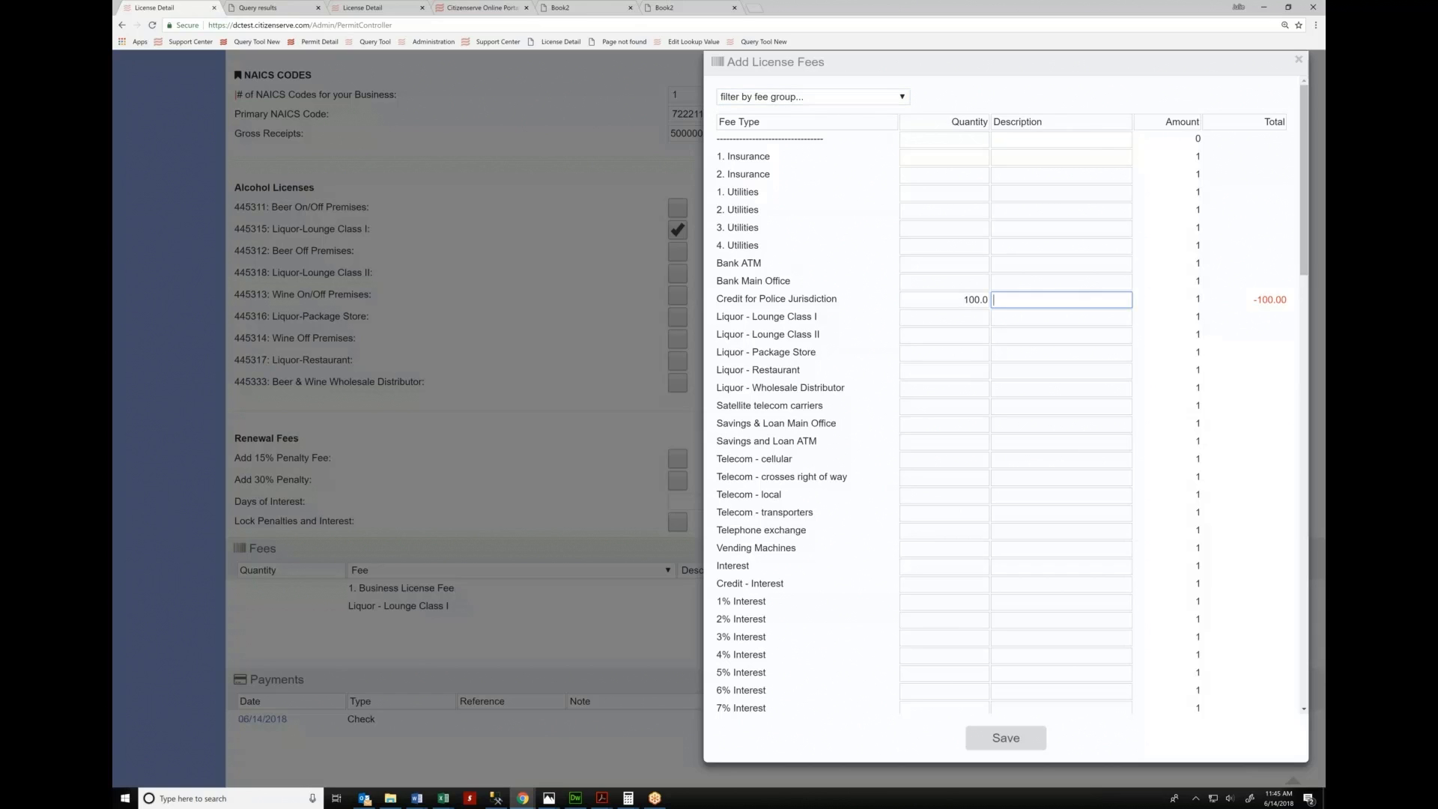
pyautogui.write('i like them')
pyautogui.click(1039, 742)
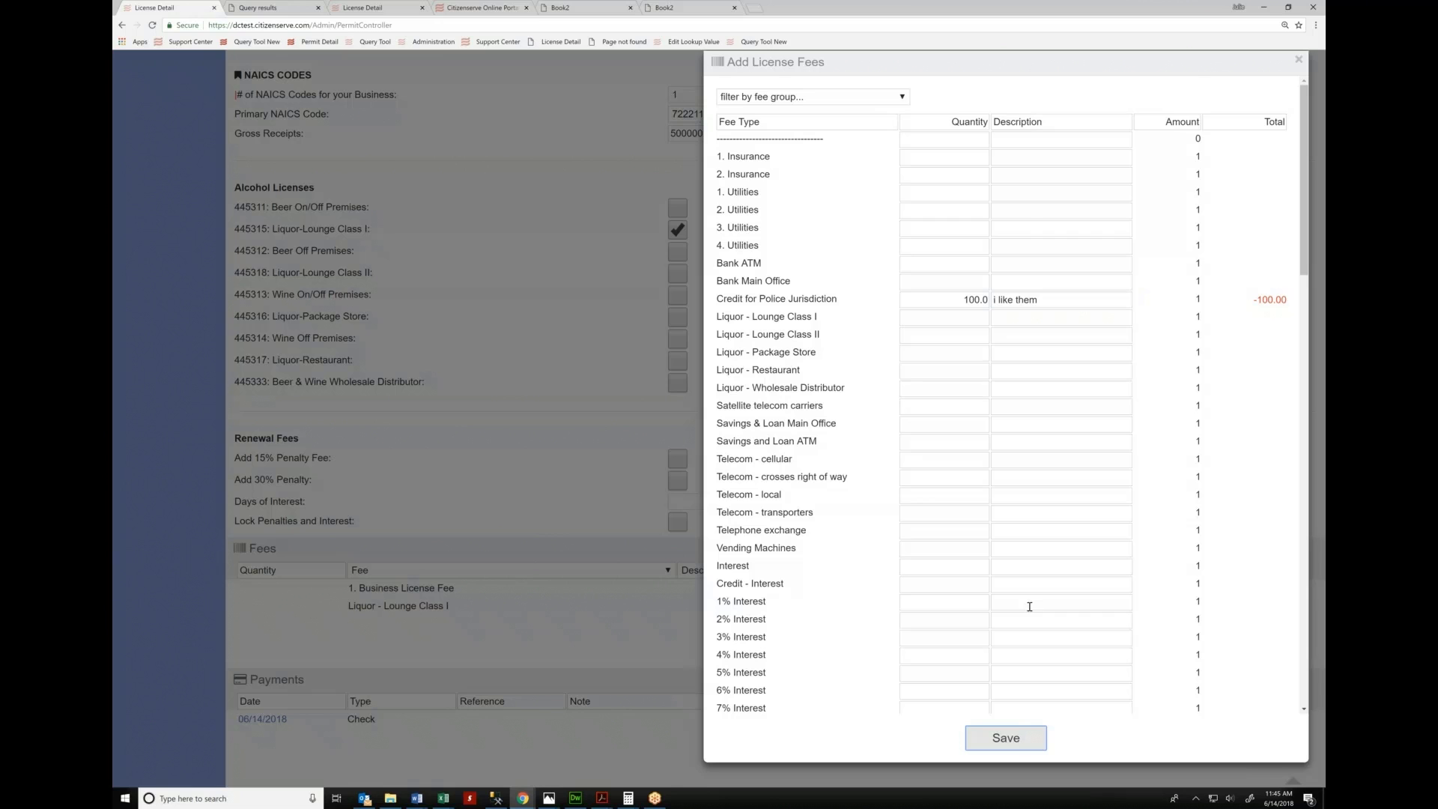
pyautogui.scroll(-2, 1030, 610)
pyautogui.click(1001, 742)
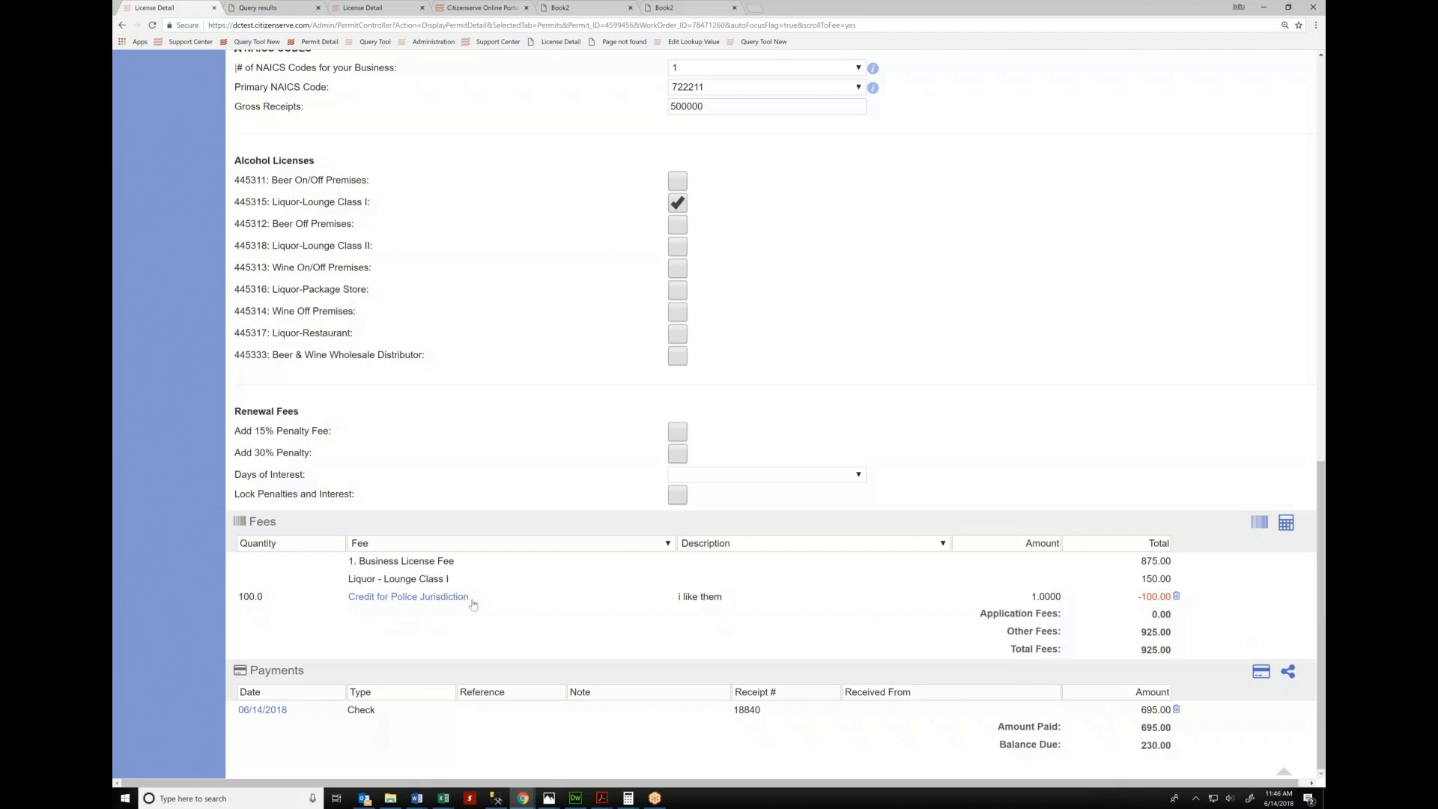
pyautogui.click(1261, 525)
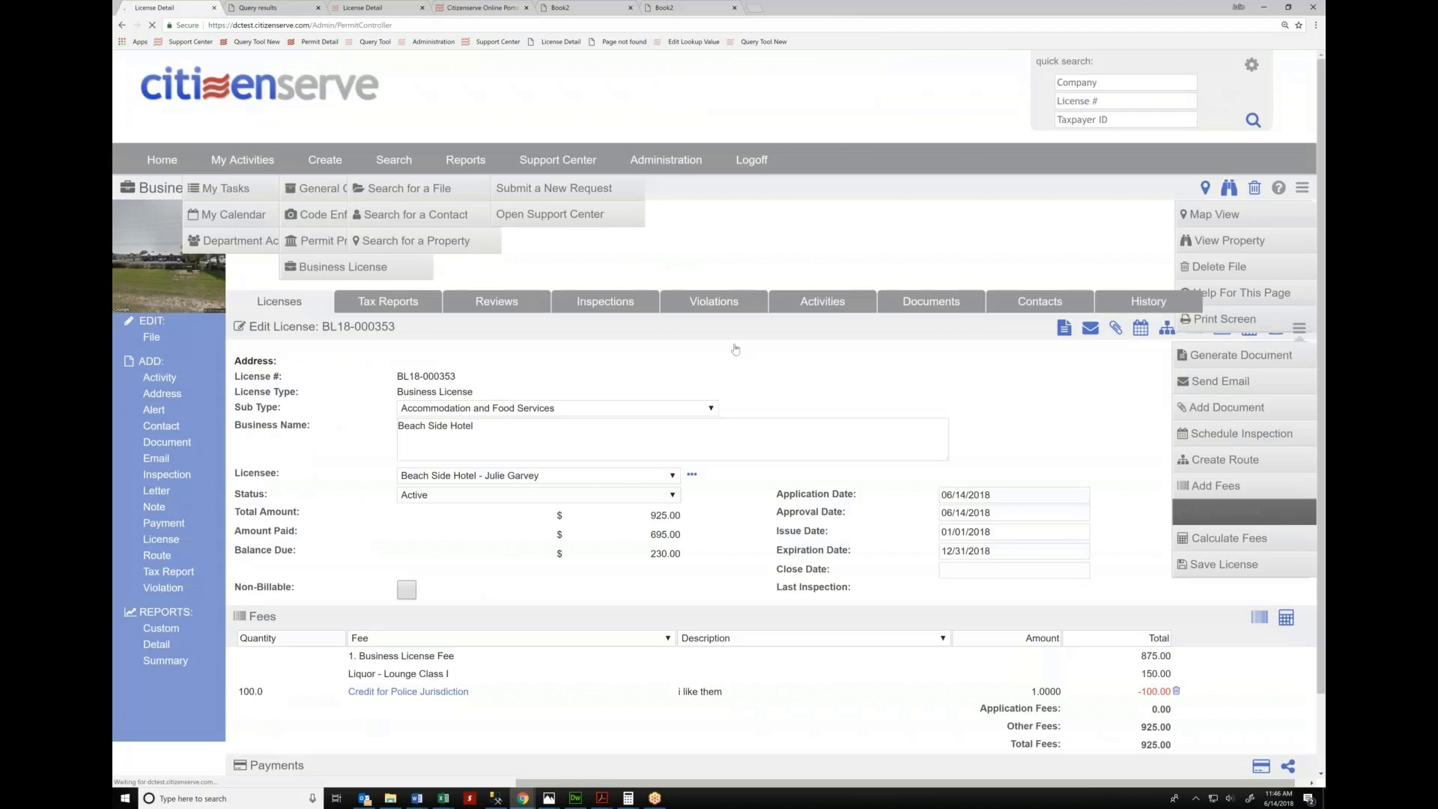
pyautogui.scroll(-10, 777, 483)
pyautogui.scroll(-12, 777, 484)
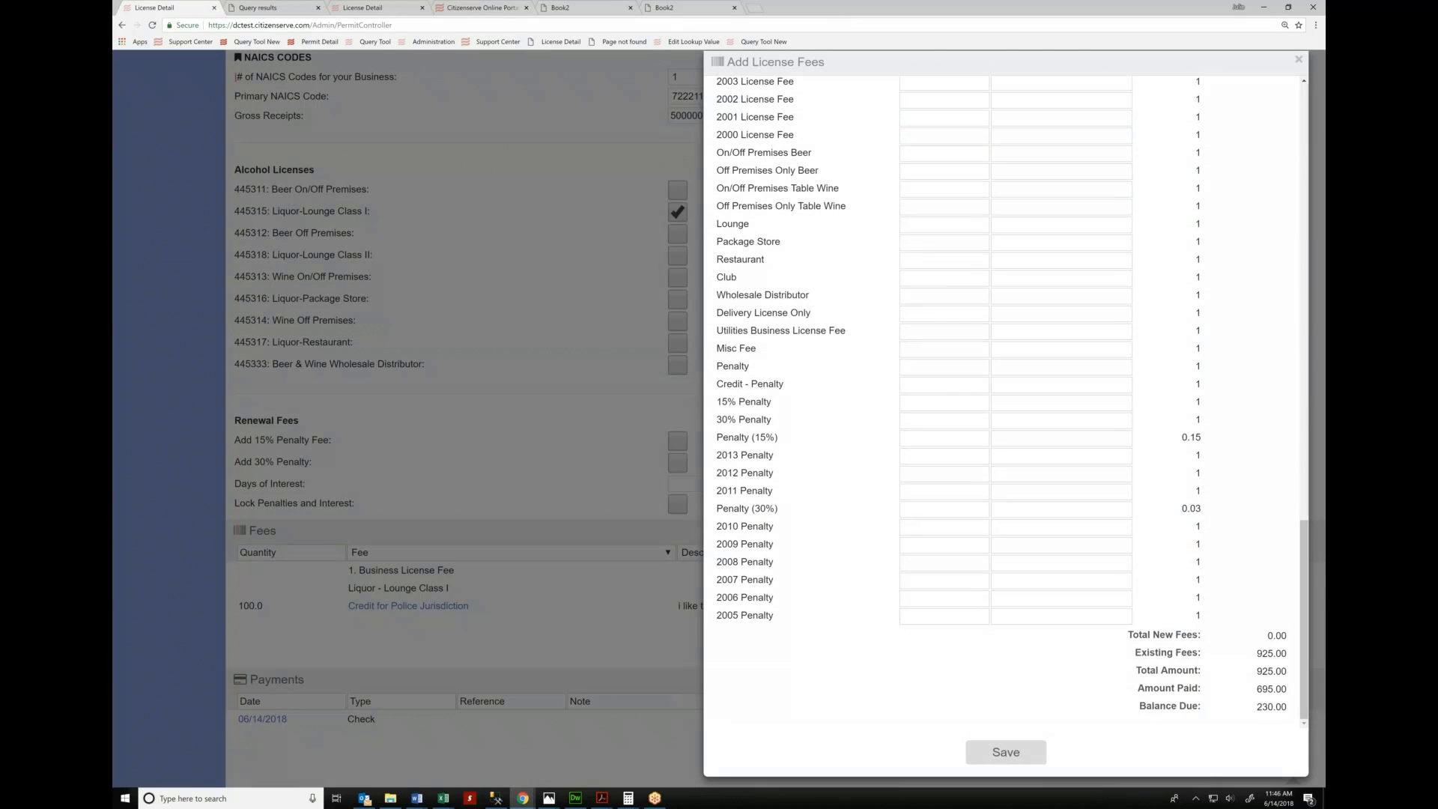
pyautogui.tripleClick(792, 216)
pyautogui.click(575, 483)
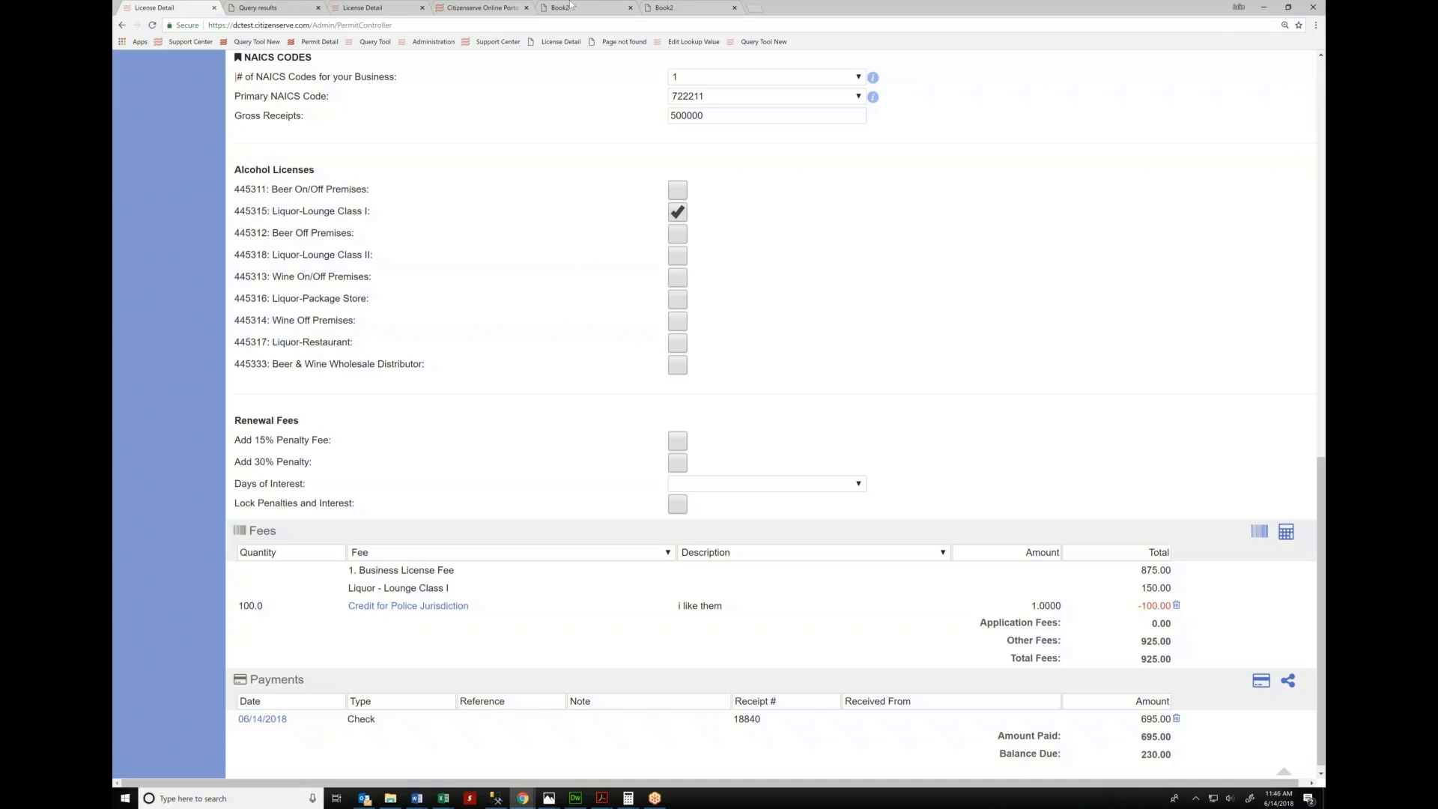
# Review BL18-000353's payment allocation to account 01-3210000, then open Beach Side Hotel's tax reports
pyautogui.click(1288, 682)
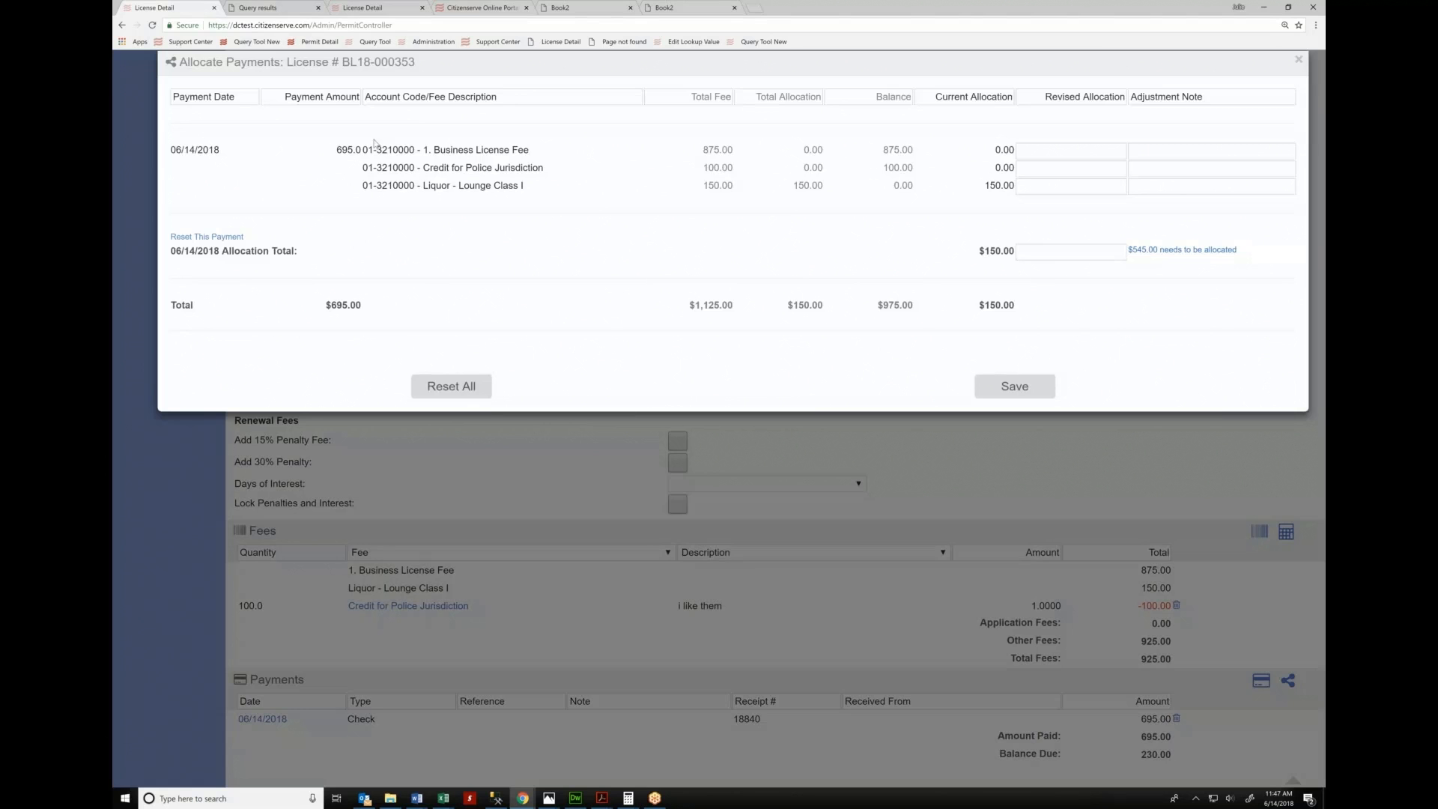
pyautogui.moveTo(367, 153); pyautogui.dragTo(417, 150)
pyautogui.moveTo(452, 169); pyautogui.dragTo(543, 173)
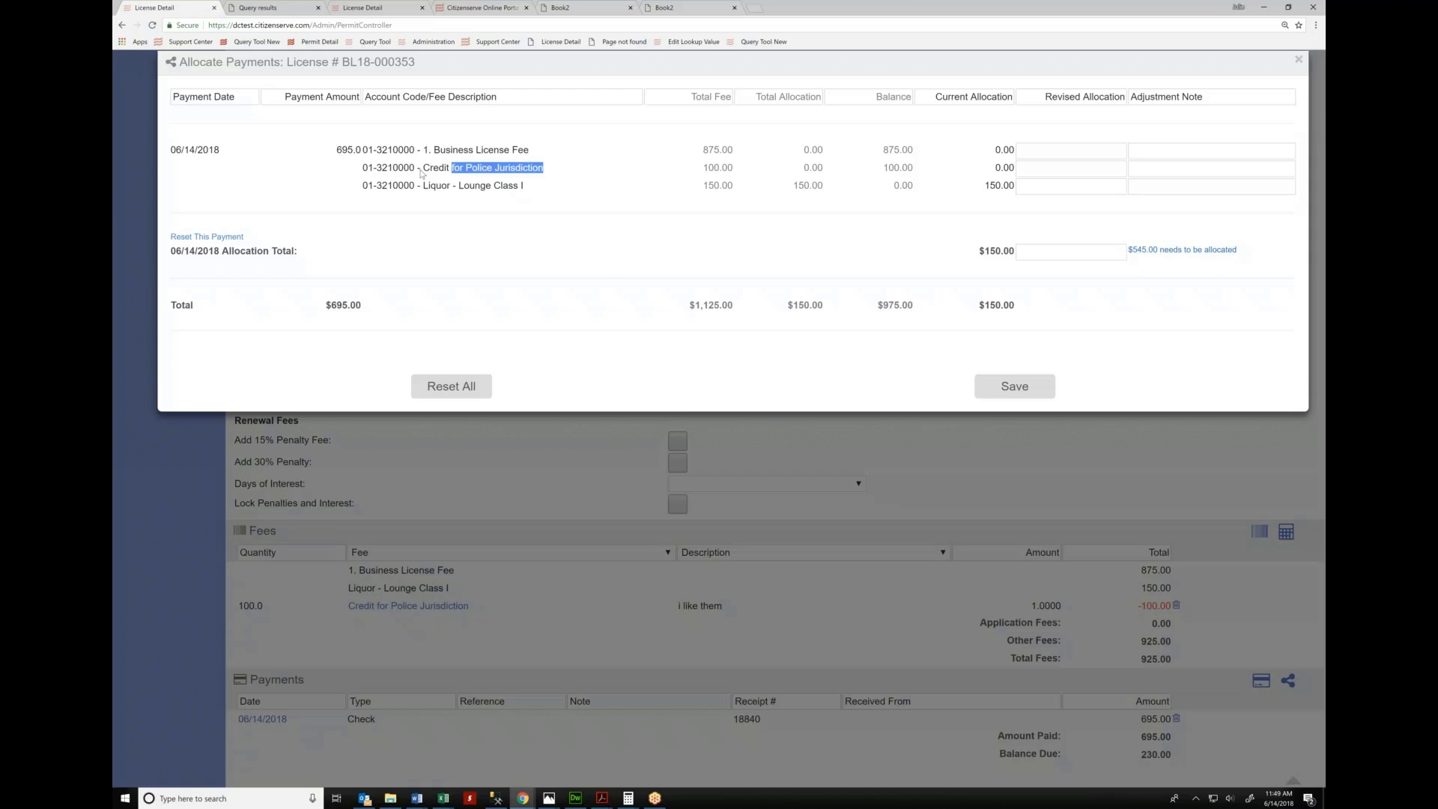
pyautogui.click(417, 457)
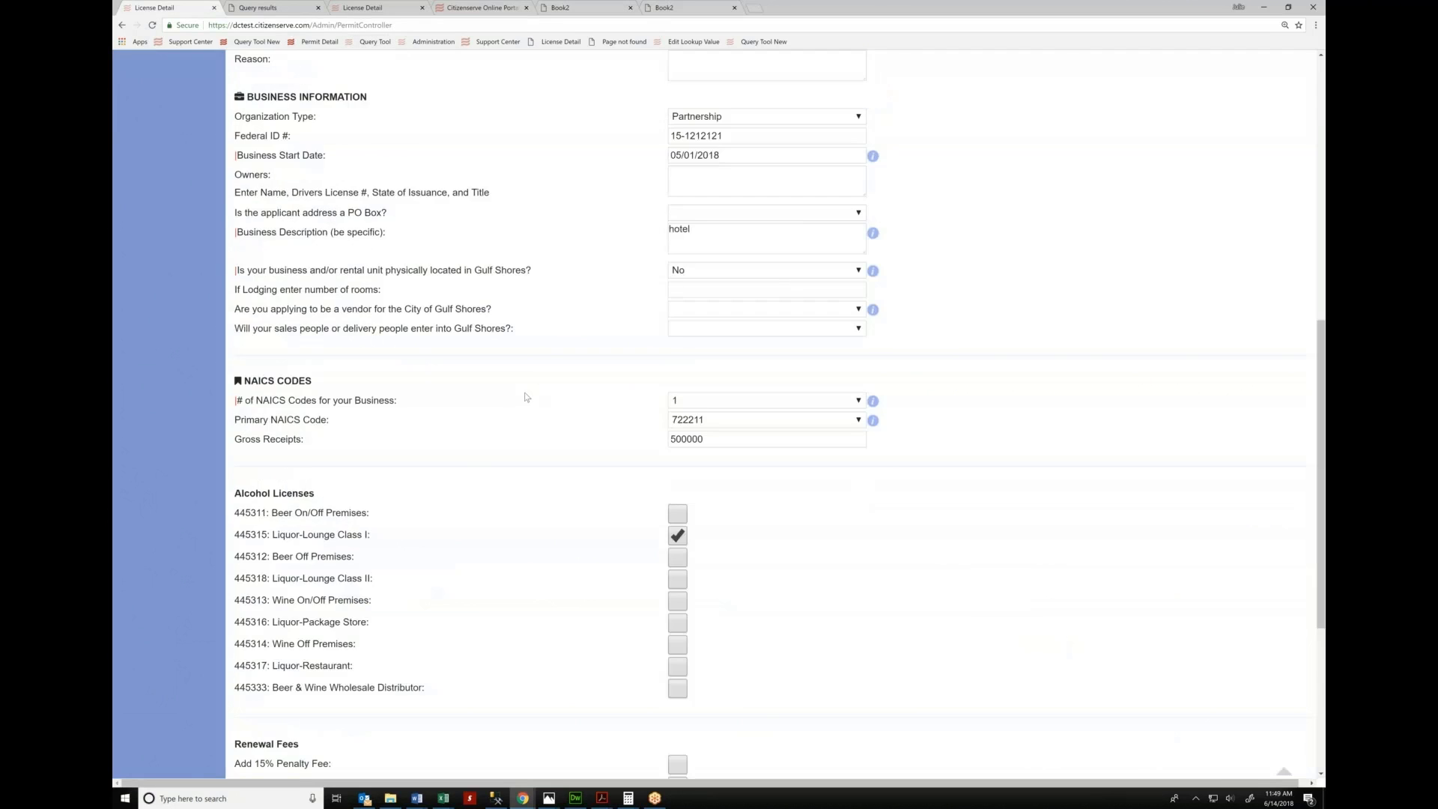
pyautogui.click(388, 302)
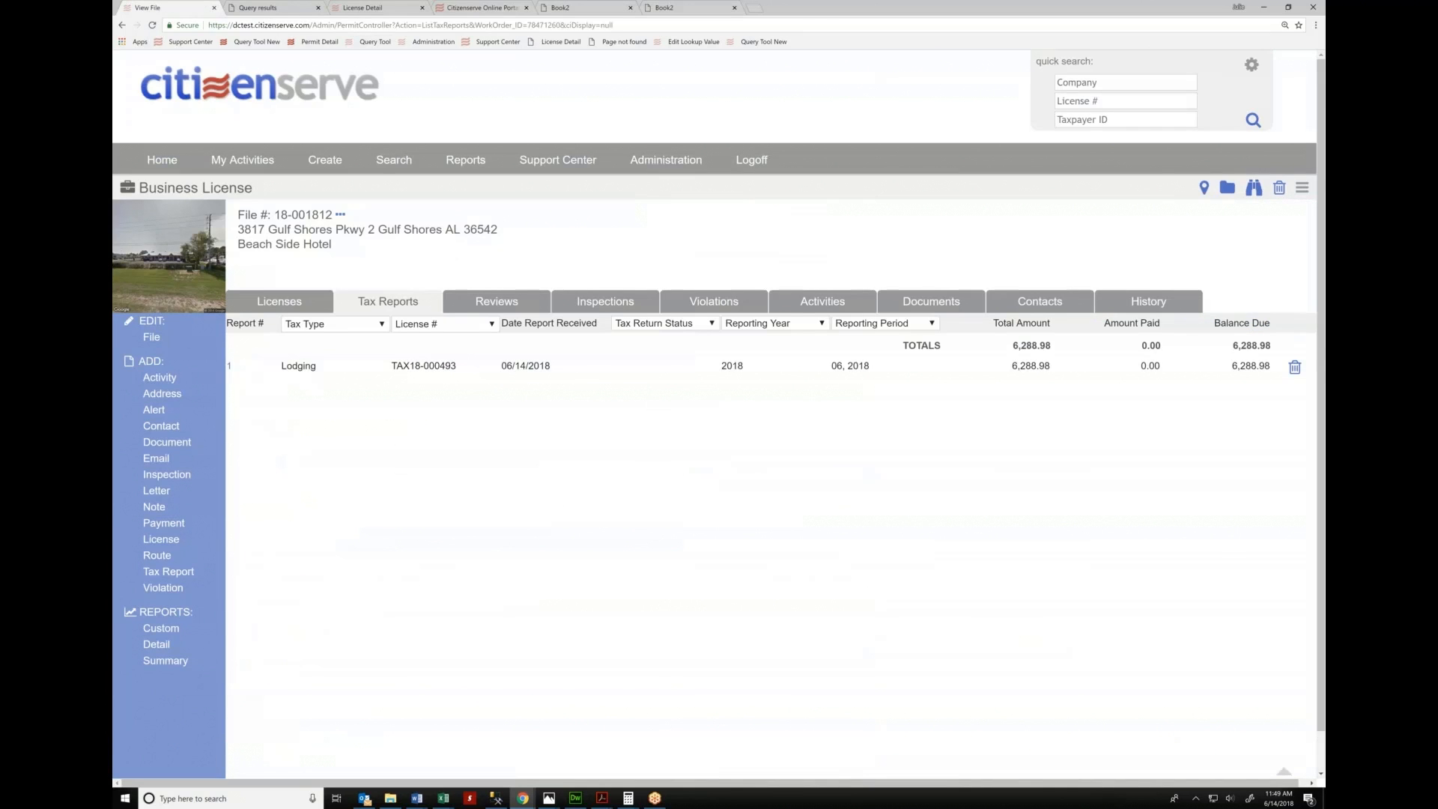
# Record a $6,288.98 payment on Lodging tax report TAX18-000493, bringing its balance to $0.00
pyautogui.click(230, 368)
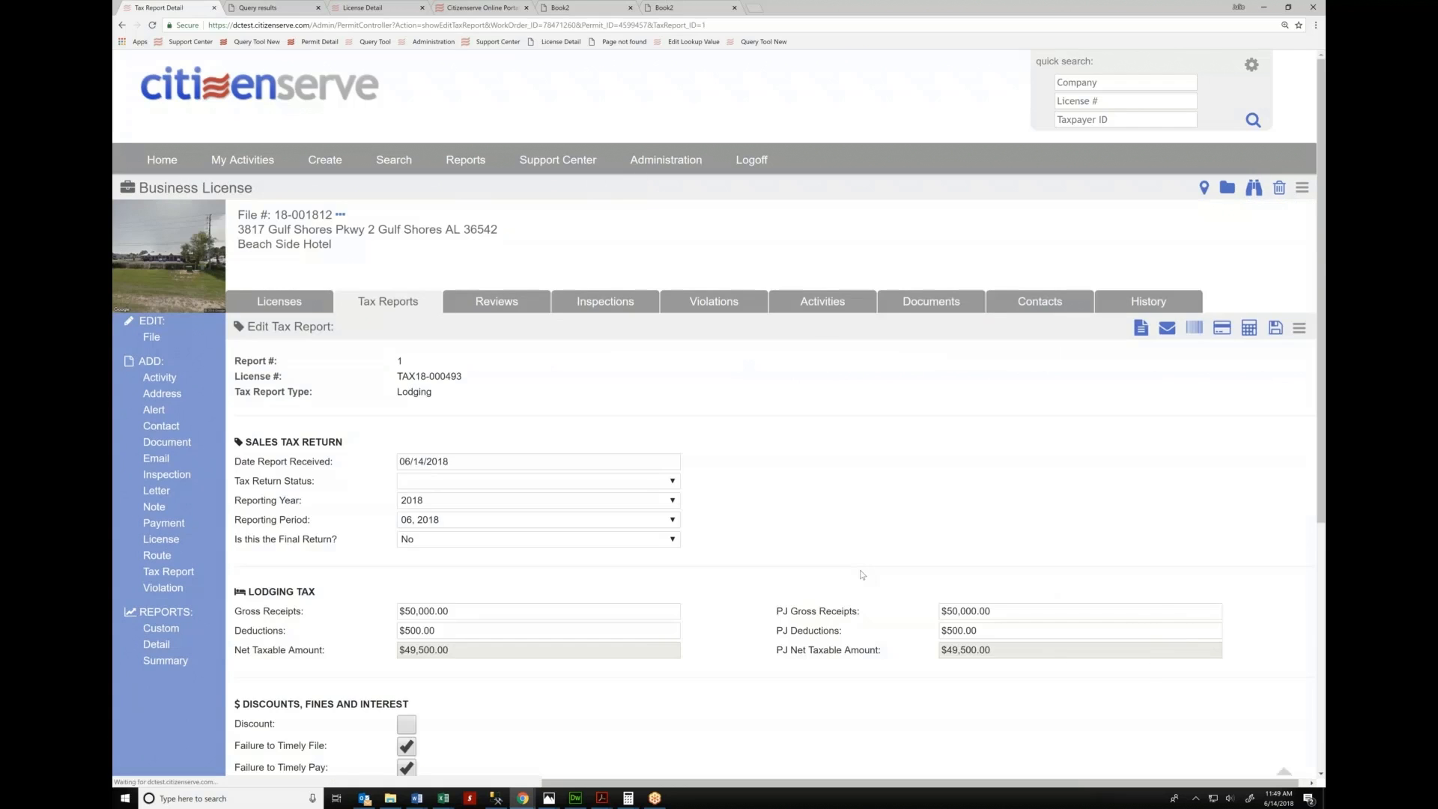
pyautogui.scroll(-5, 1265, 701)
pyautogui.click(1261, 690)
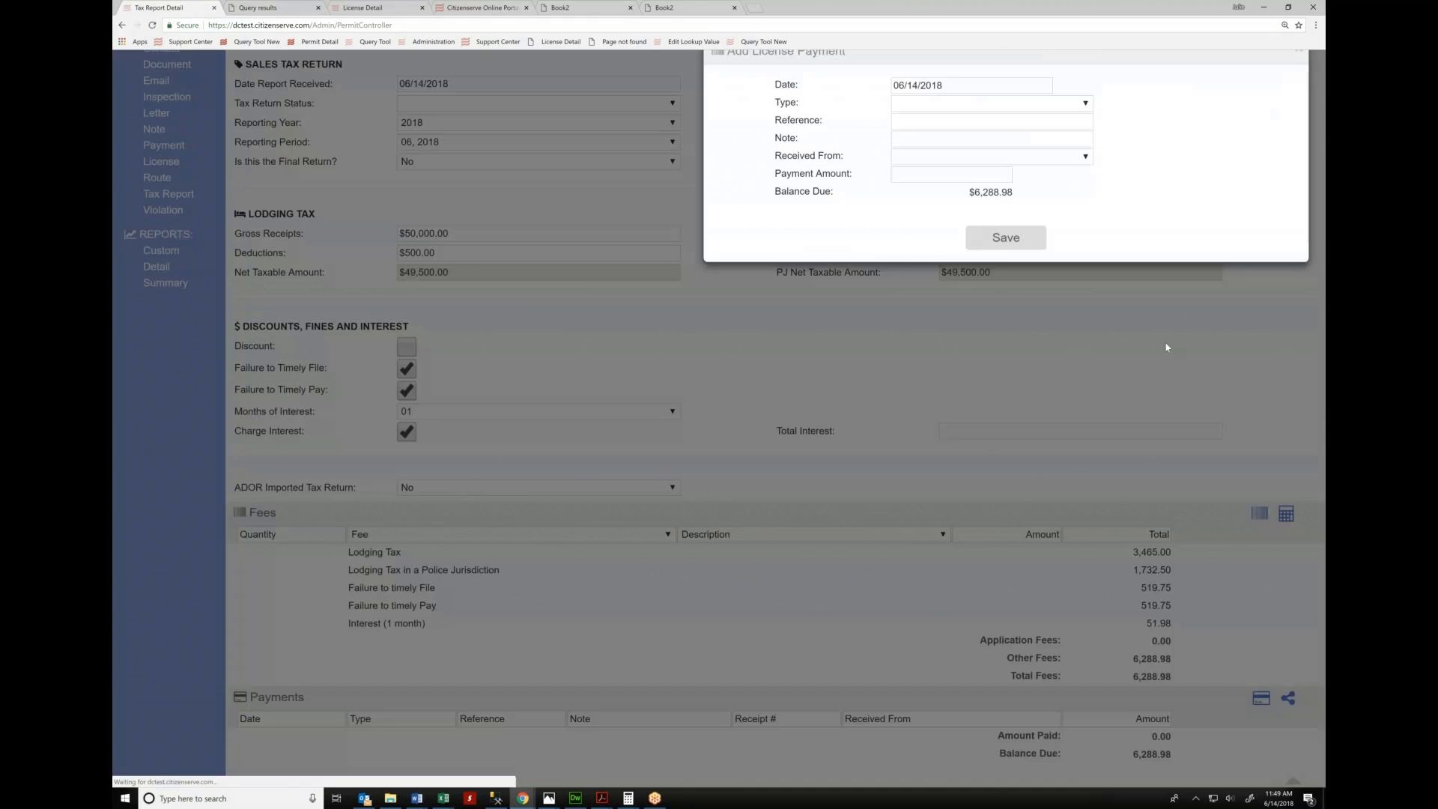
pyautogui.click(970, 187)
pyautogui.write('6288.9')
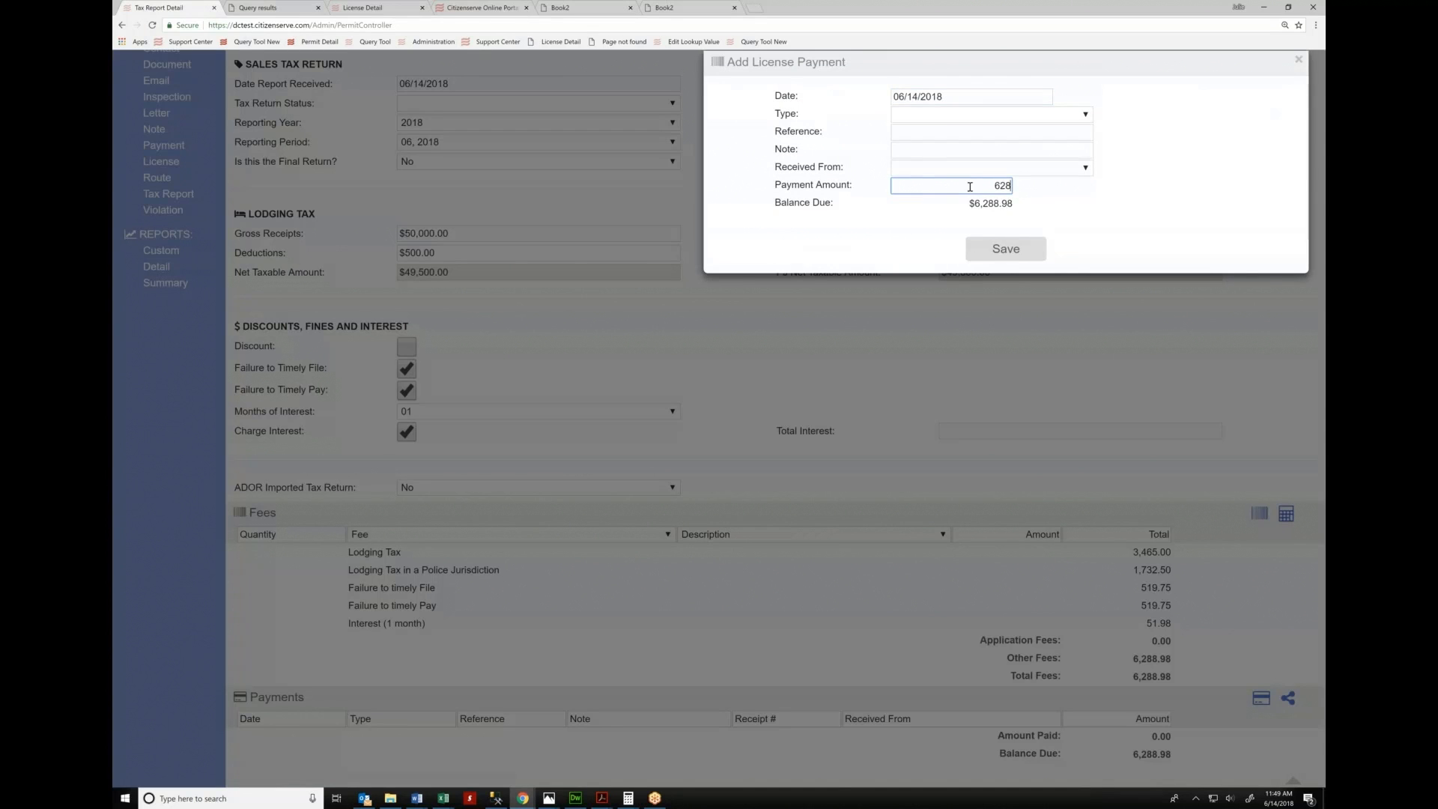
pyautogui.write('8')
pyautogui.click(1034, 257)
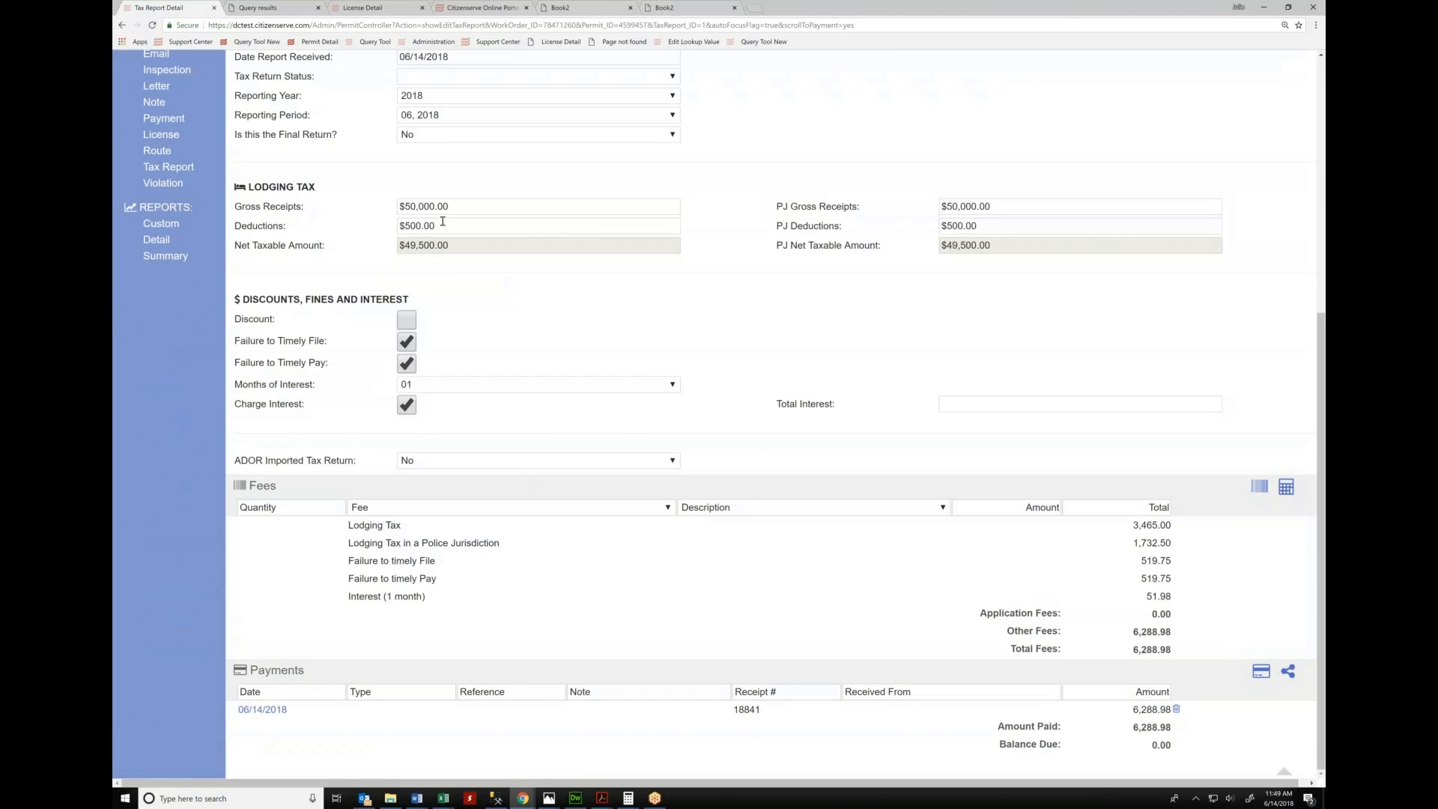
# Cut gross receipts to $30,000.00 and recalculate fees to $4,594.98, leaving -$1,694.00 due
pyautogui.click(412, 206)
pyautogui.hotkey('shift', 'Left')
pyautogui.write('3')
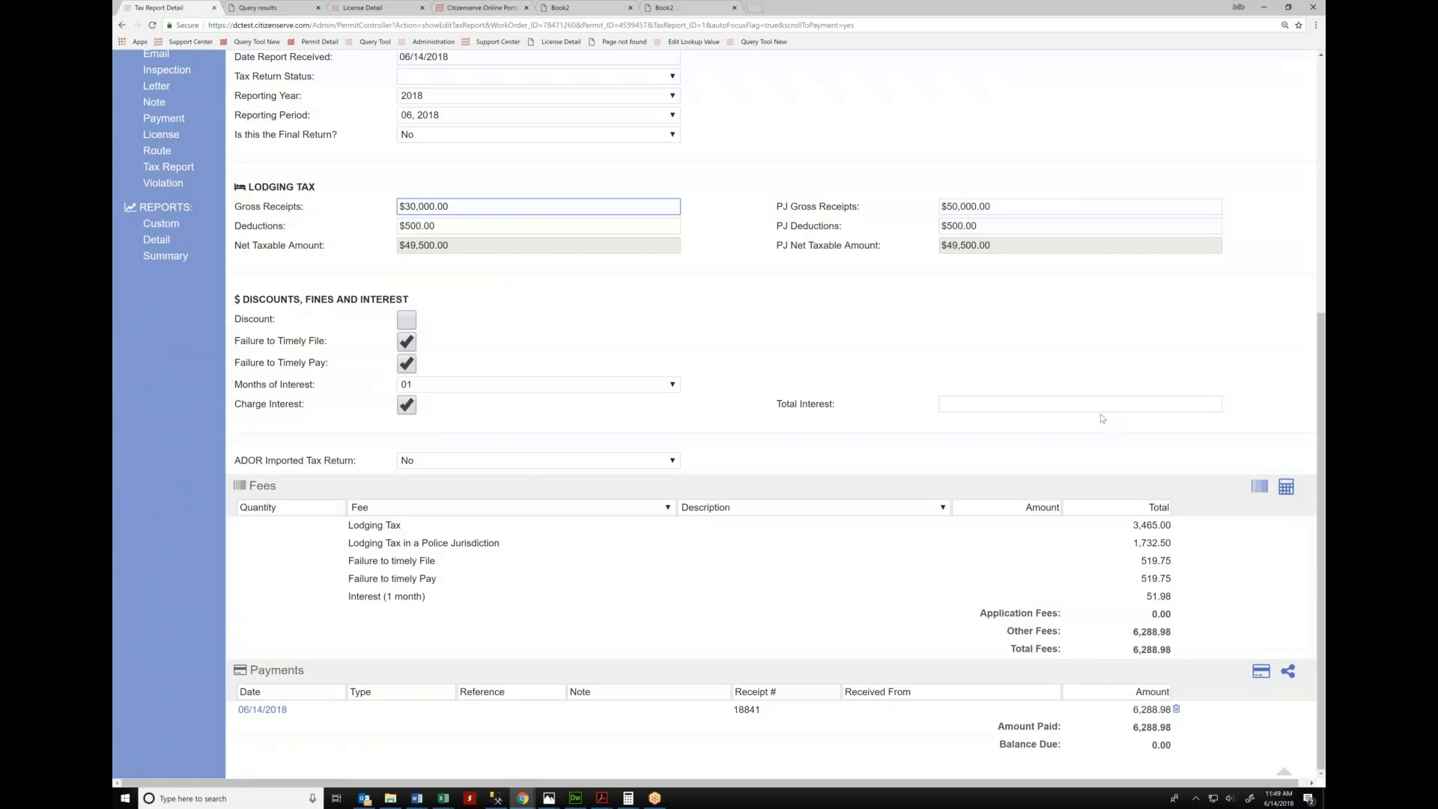
pyautogui.click(1286, 487)
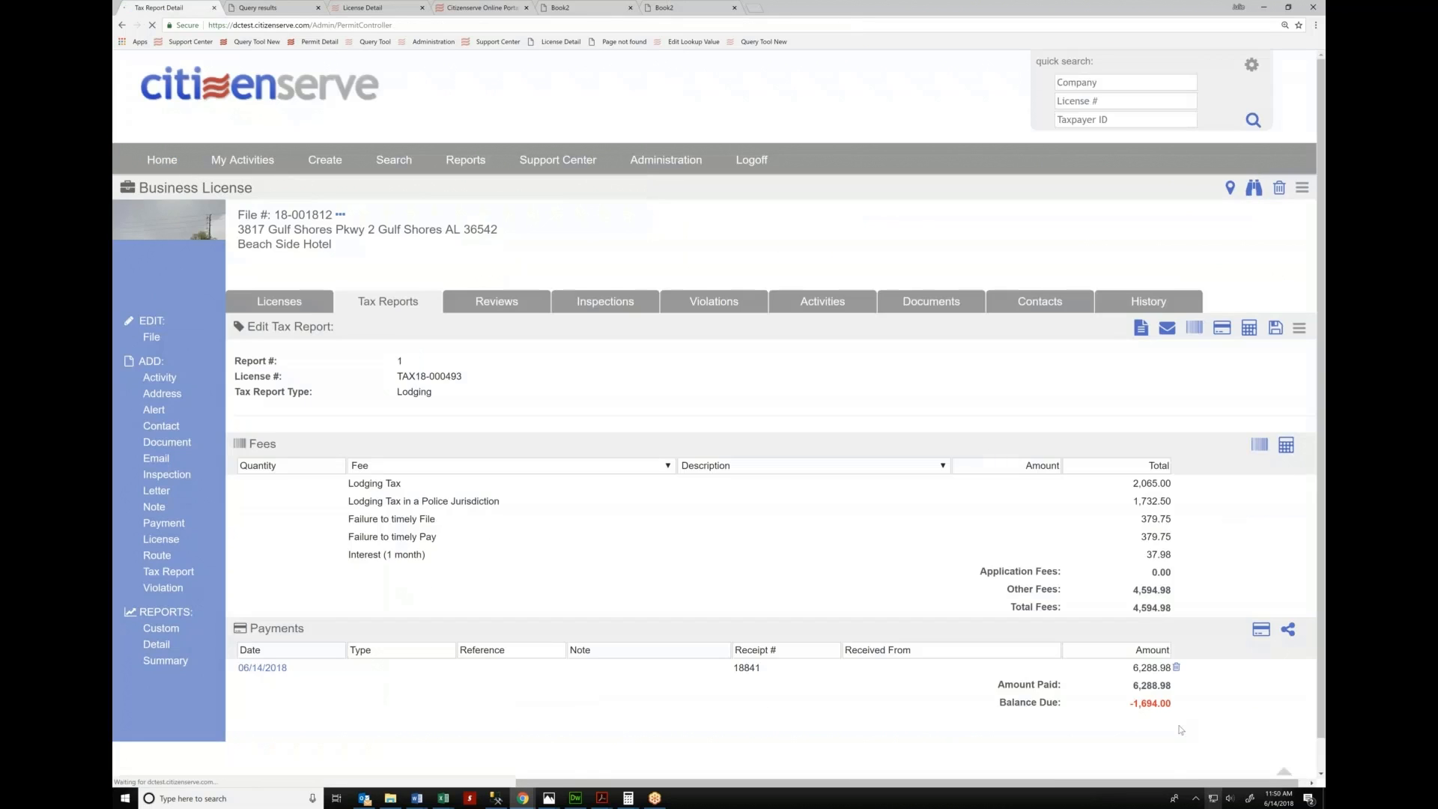
pyautogui.scroll(-5, 1229, 523)
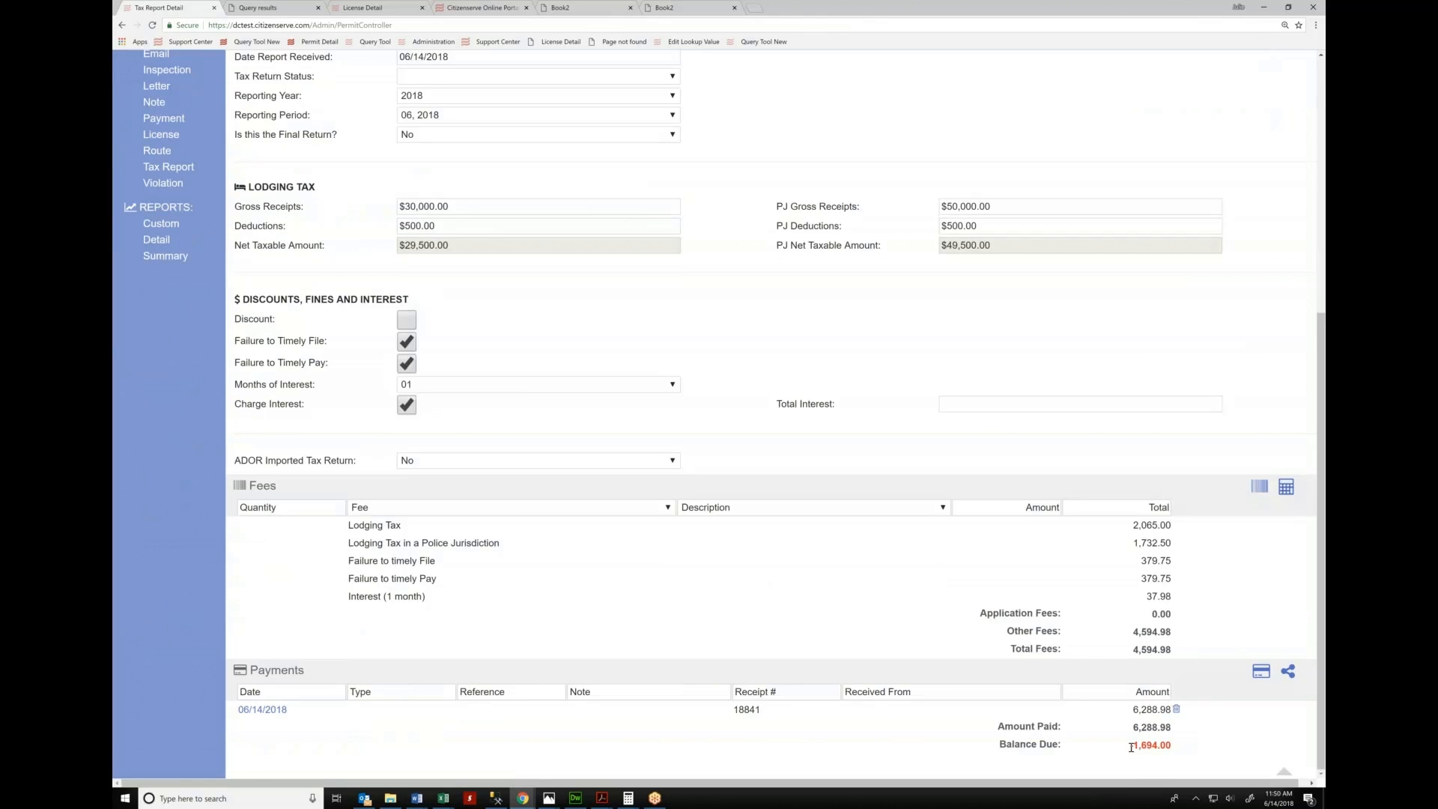
pyautogui.doubleClick(1169, 747)
pyautogui.scroll(5, 1188, 168)
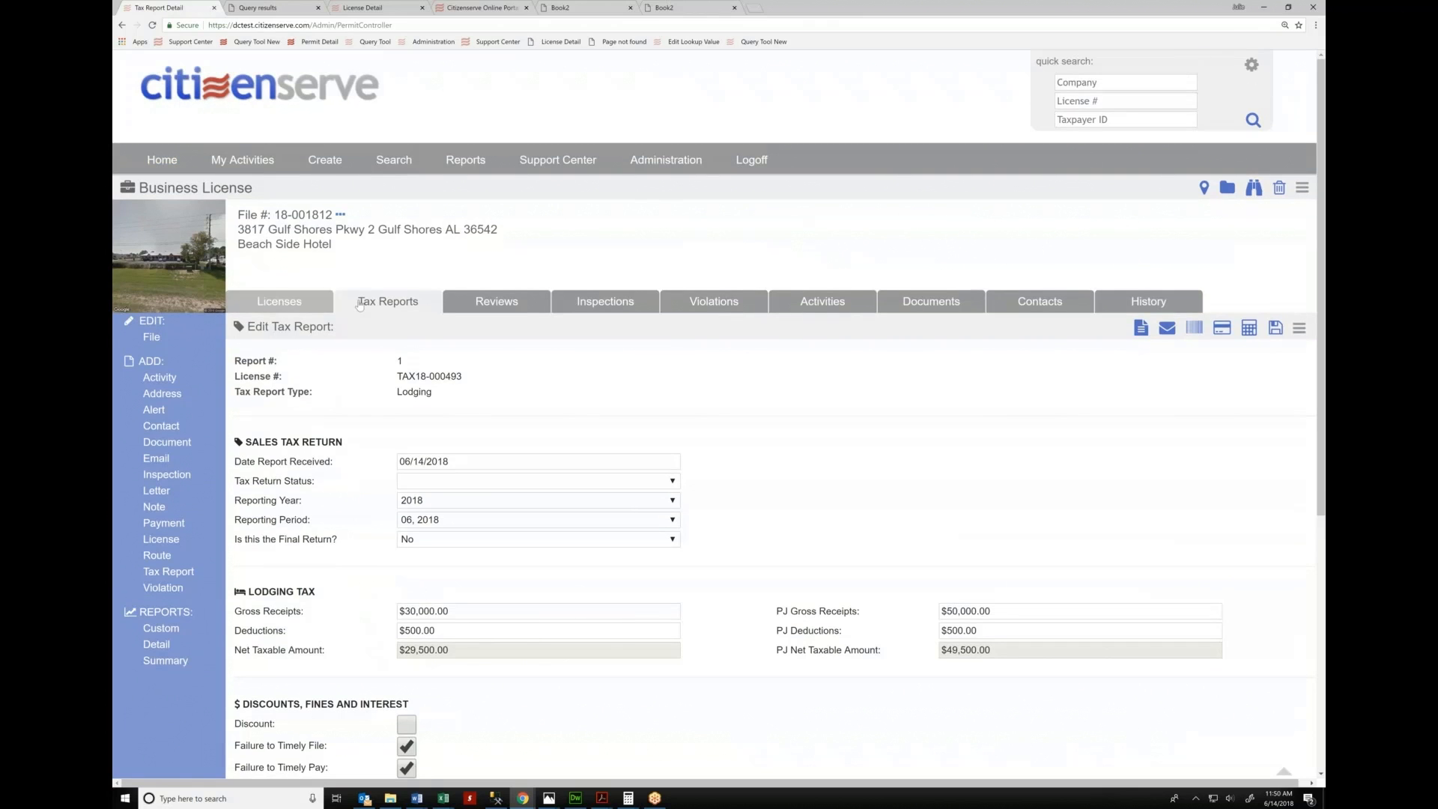
pyautogui.click(360, 303)
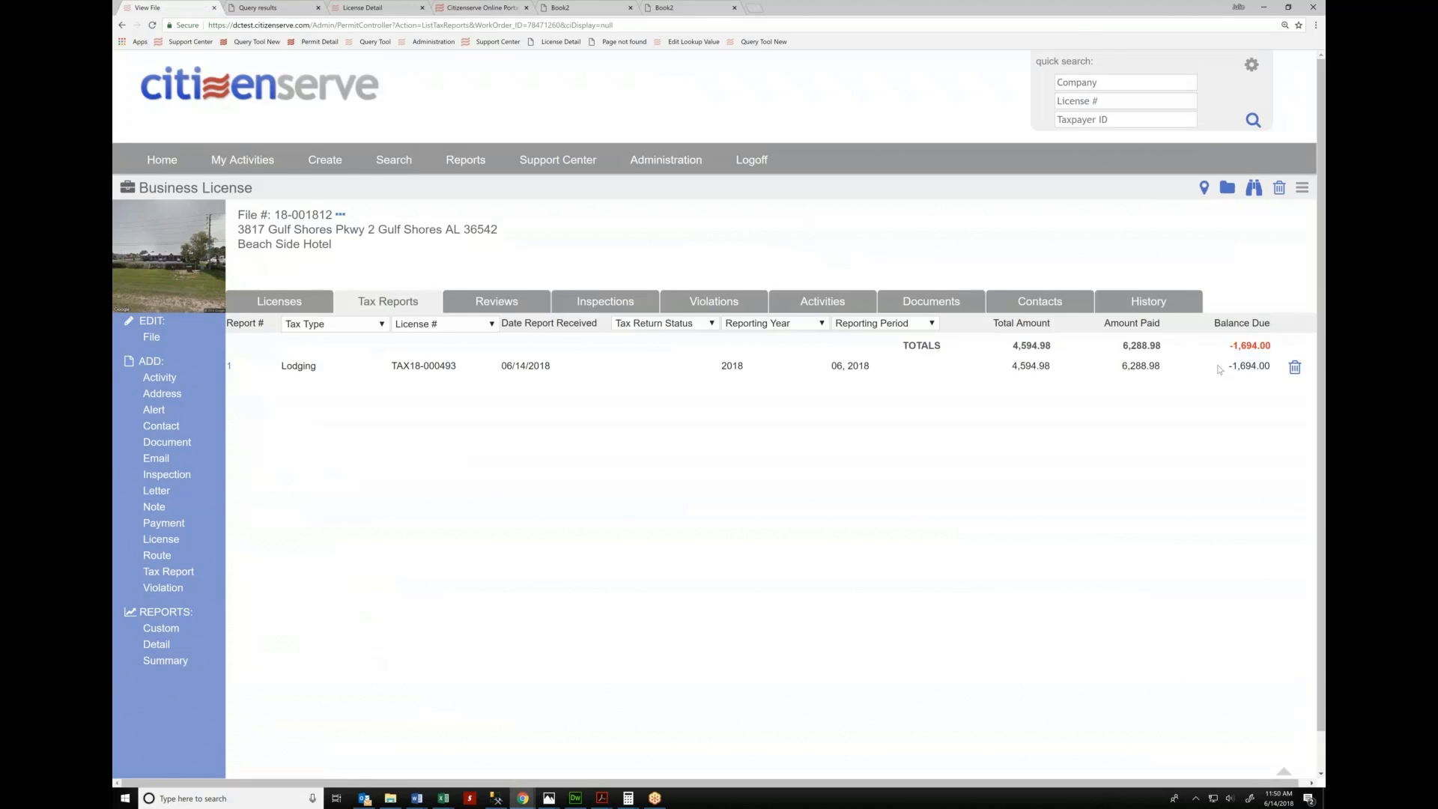
# Note the negative balance due, then go to Administration for the Gulf Shores-Root department
pyautogui.moveTo(1238, 366); pyautogui.dragTo(1274, 367)
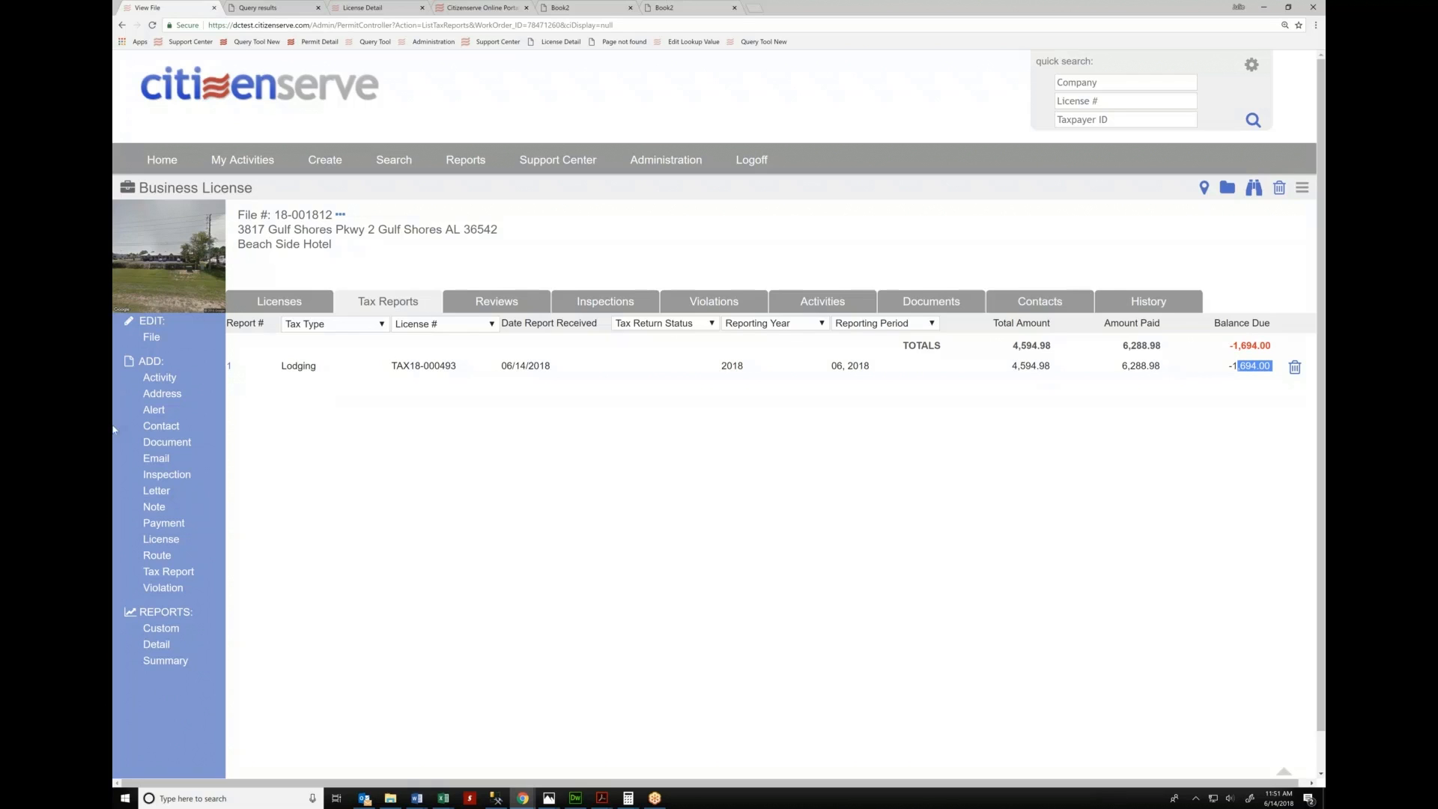
pyautogui.click(664, 162)
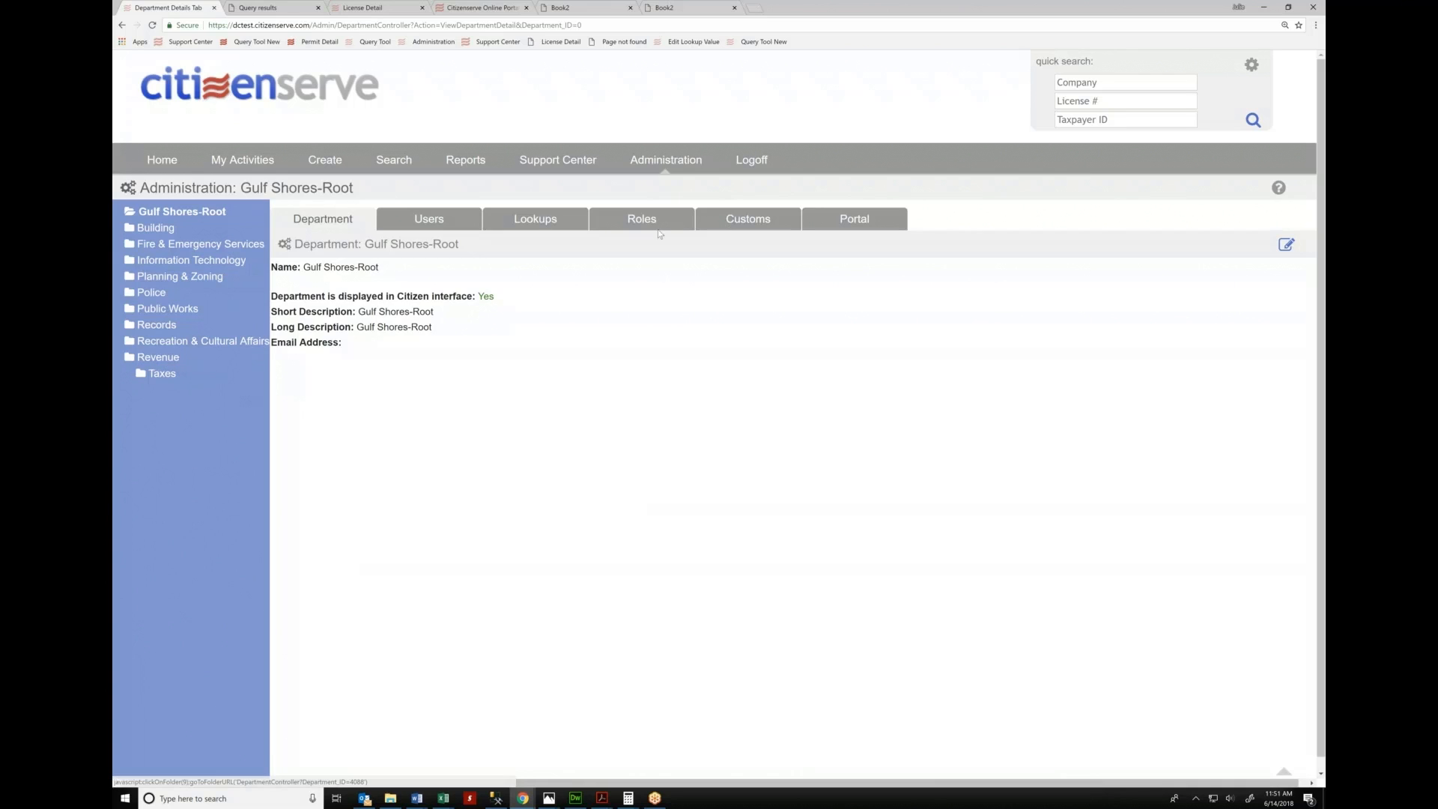
# Show Business License Type lookups for Revenue, then Taxes, listing Franchise (FR) and Tax (TAX)
pyautogui.click(533, 219)
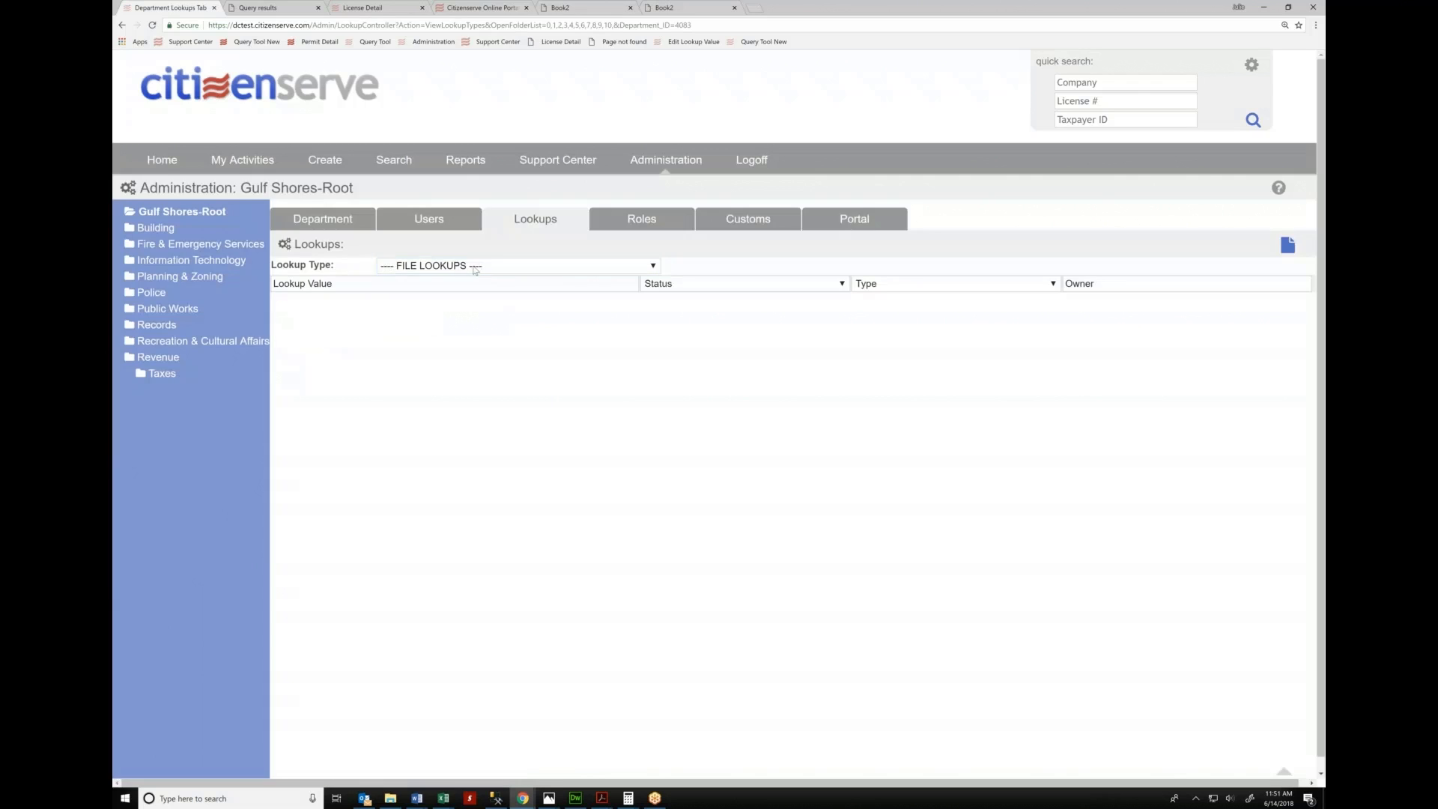
pyautogui.click(474, 266)
pyautogui.click(456, 369)
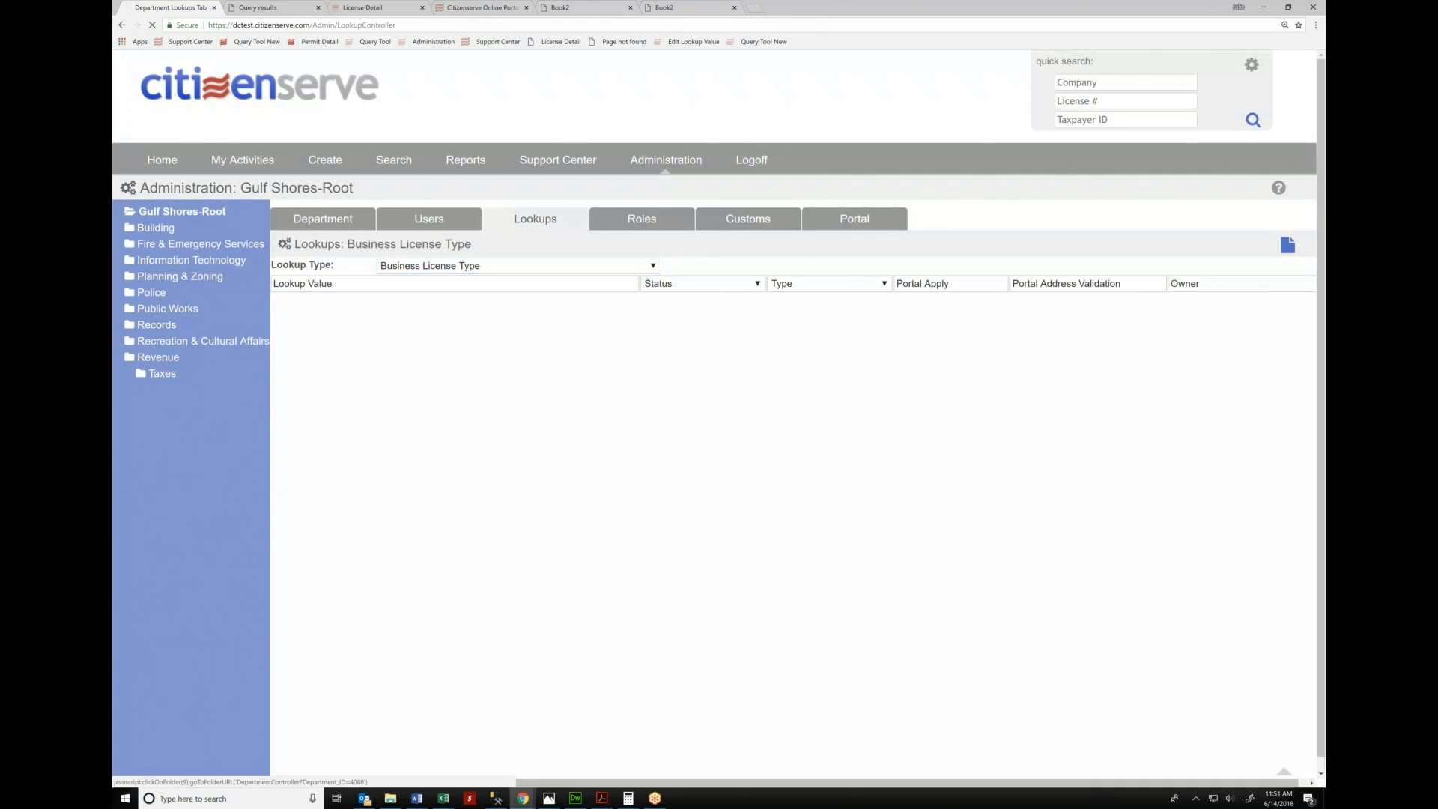
pyautogui.click(159, 357)
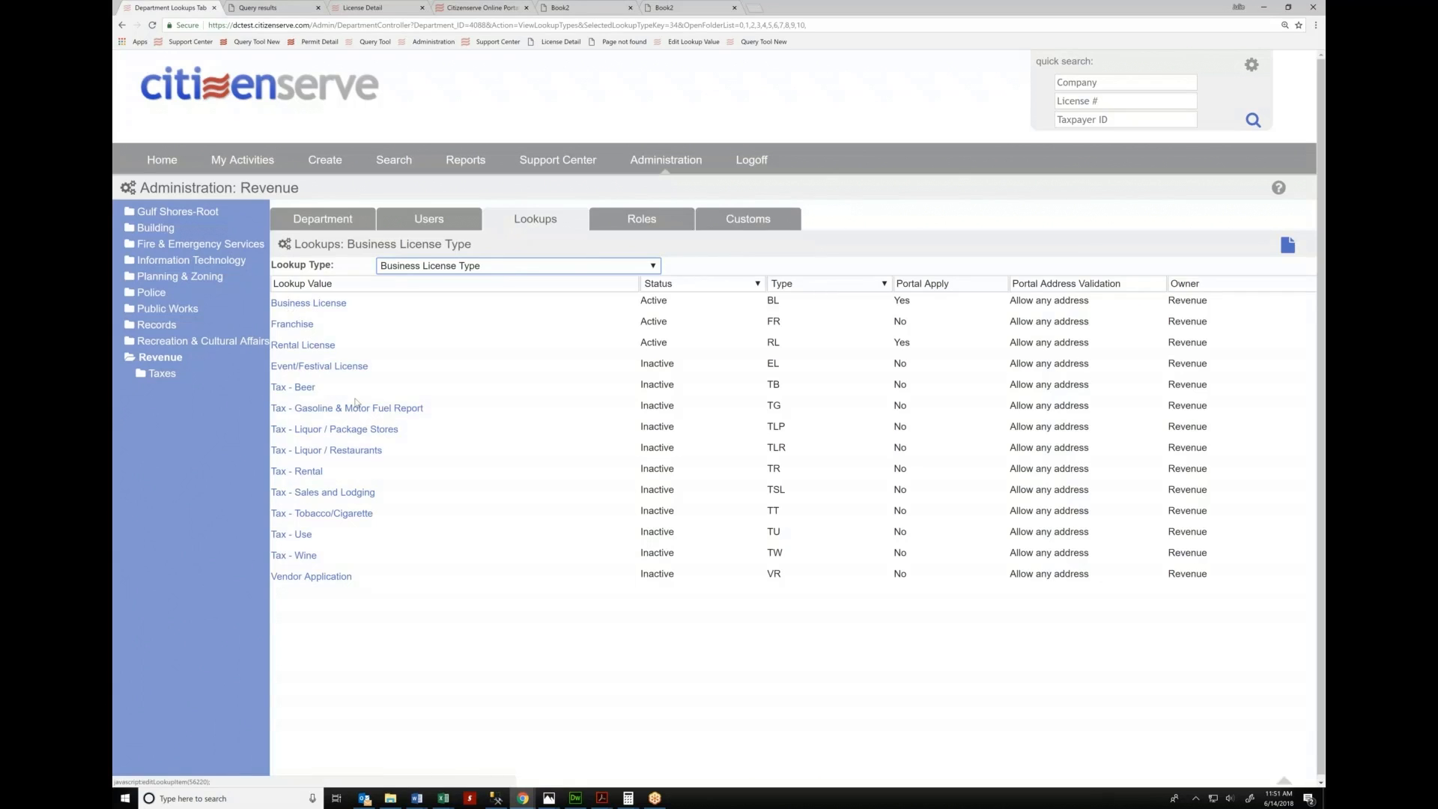
pyautogui.moveTo(355, 399); pyautogui.dragTo(555, 372)
pyautogui.click(556, 373)
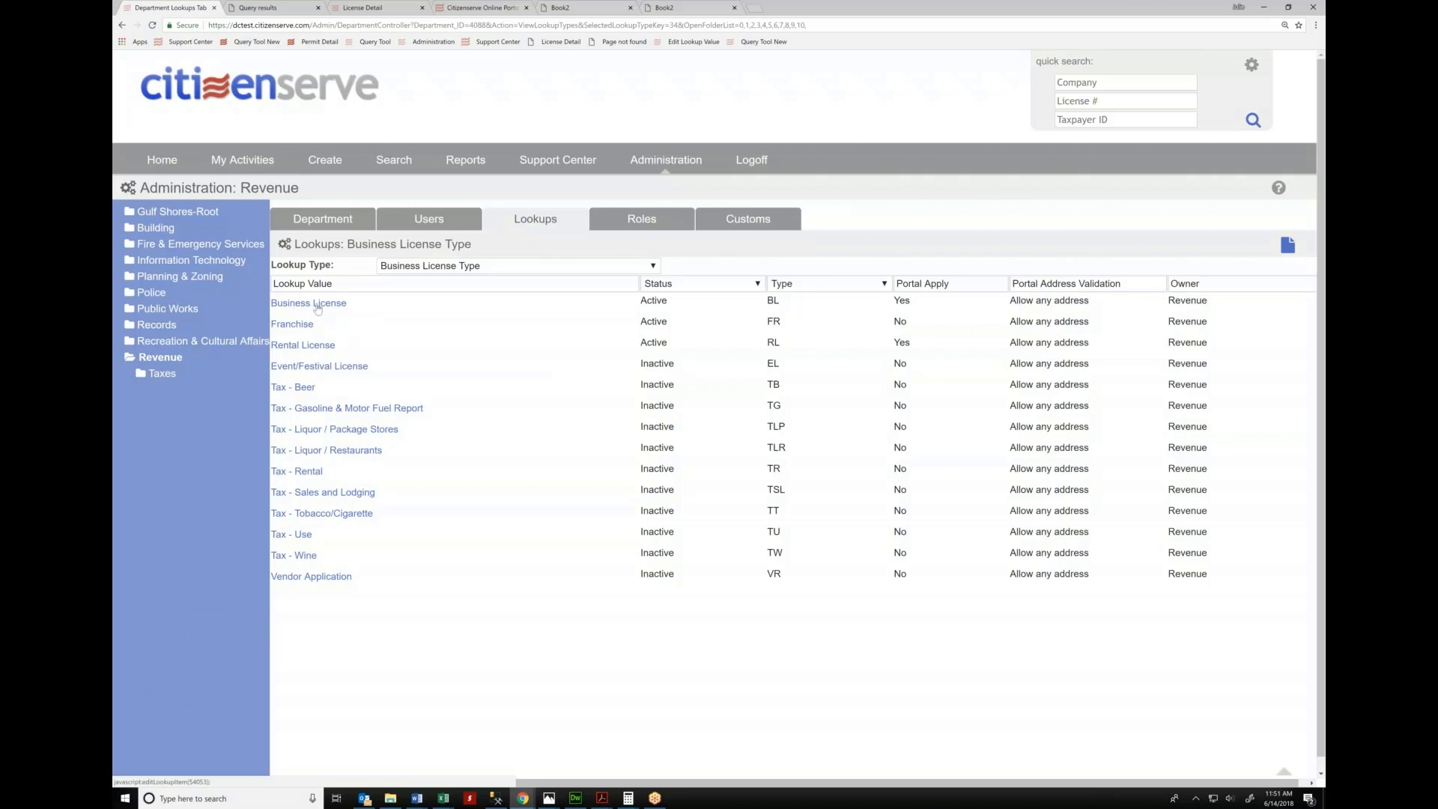
pyautogui.click(166, 377)
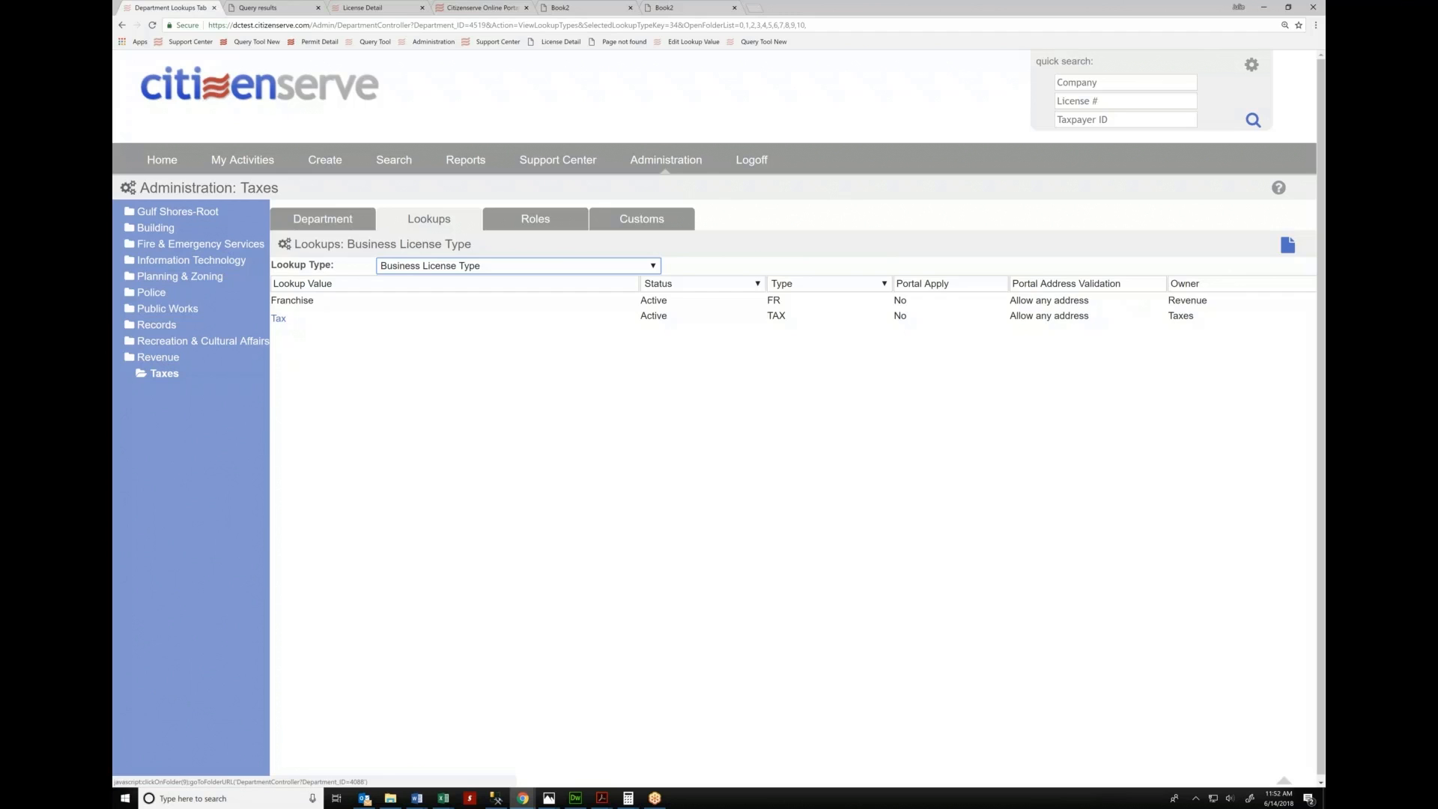
pyautogui.click(165, 377)
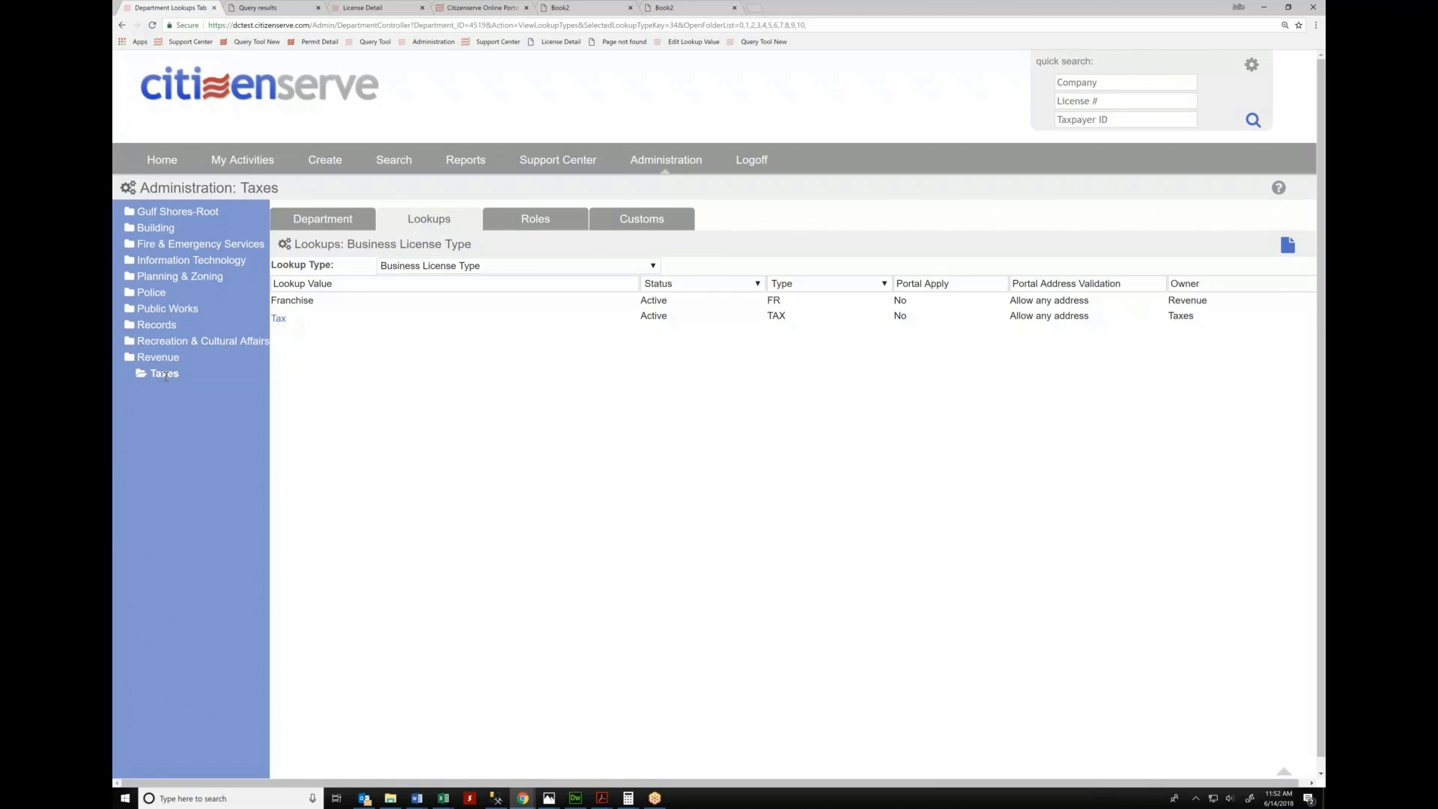
# Inspect a Building user's Revenue and Taxes permissions, then list the Building department's roles
pyautogui.click(159, 229)
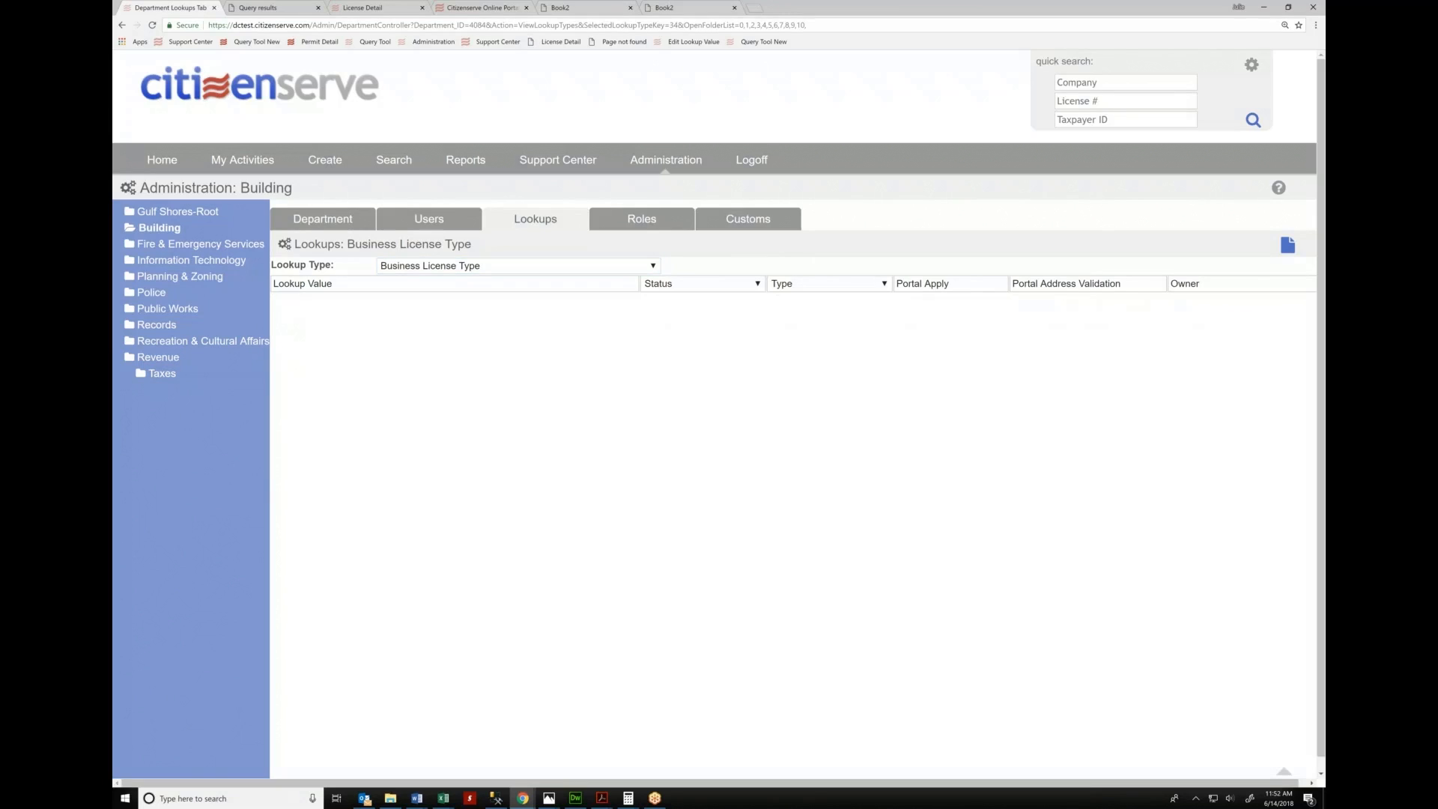
pyautogui.click(428, 224)
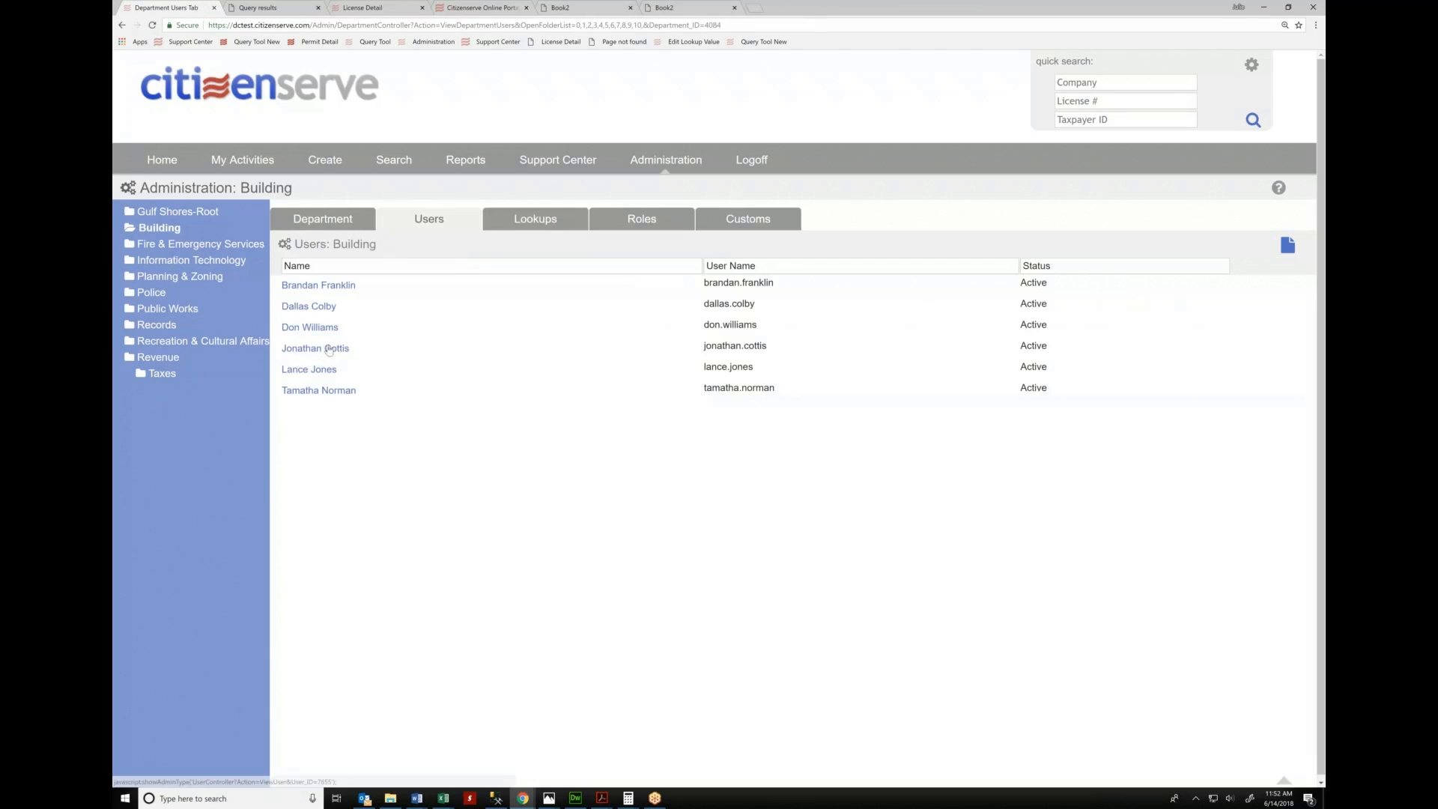
pyautogui.click(315, 348)
pyautogui.scroll(-10, 608, 627)
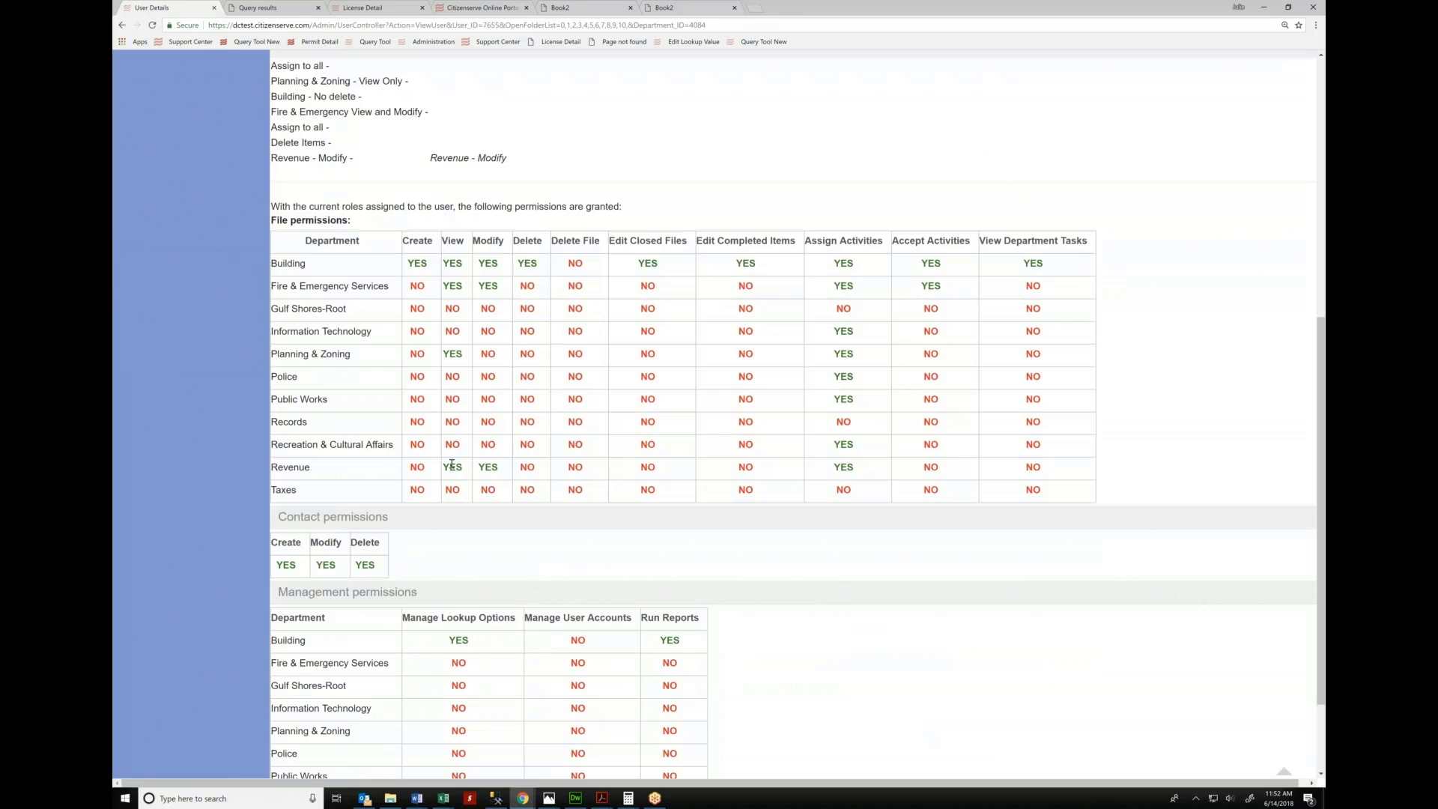
pyautogui.doubleClick(450, 464)
pyautogui.moveTo(404, 496); pyautogui.dragTo(1029, 506)
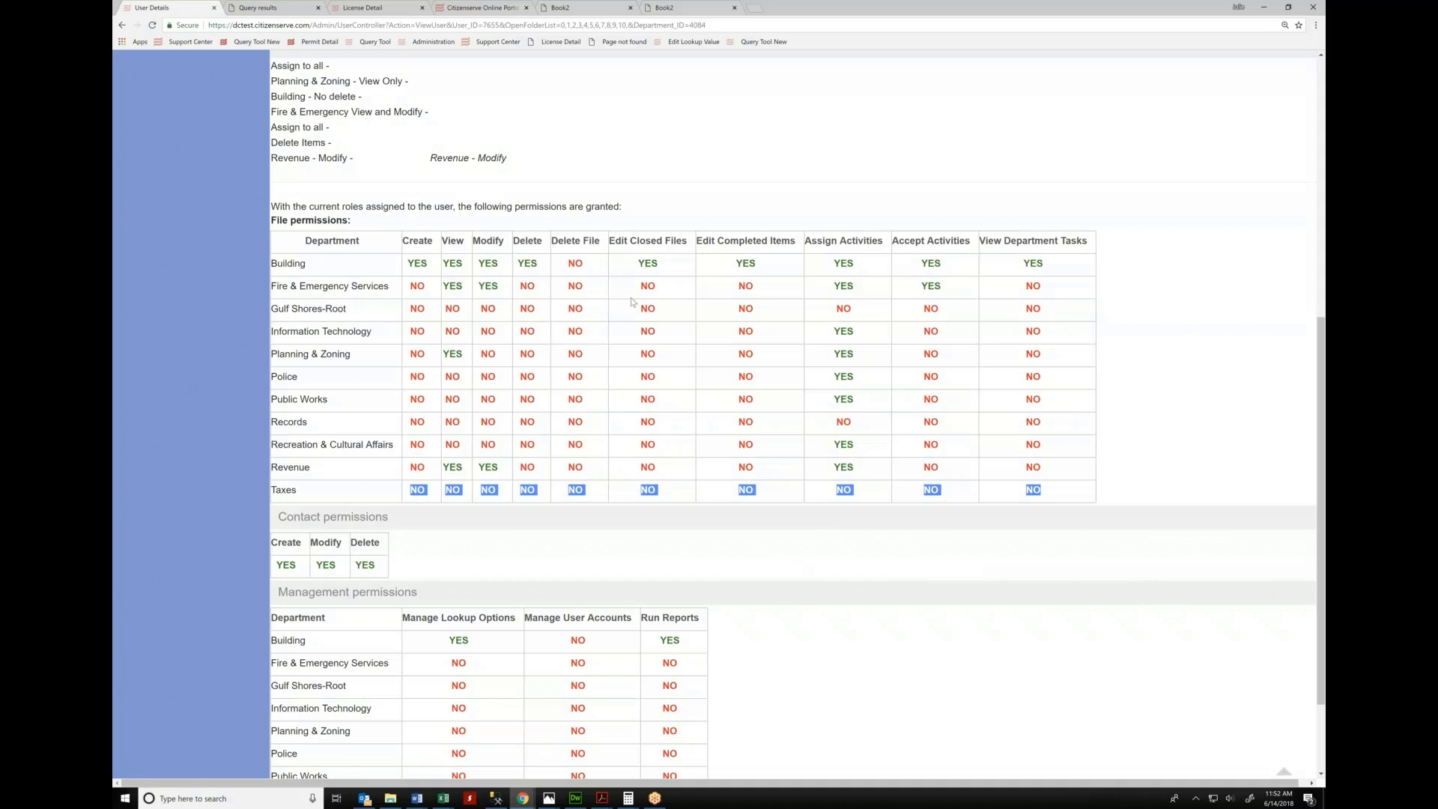
pyautogui.click(273, 207)
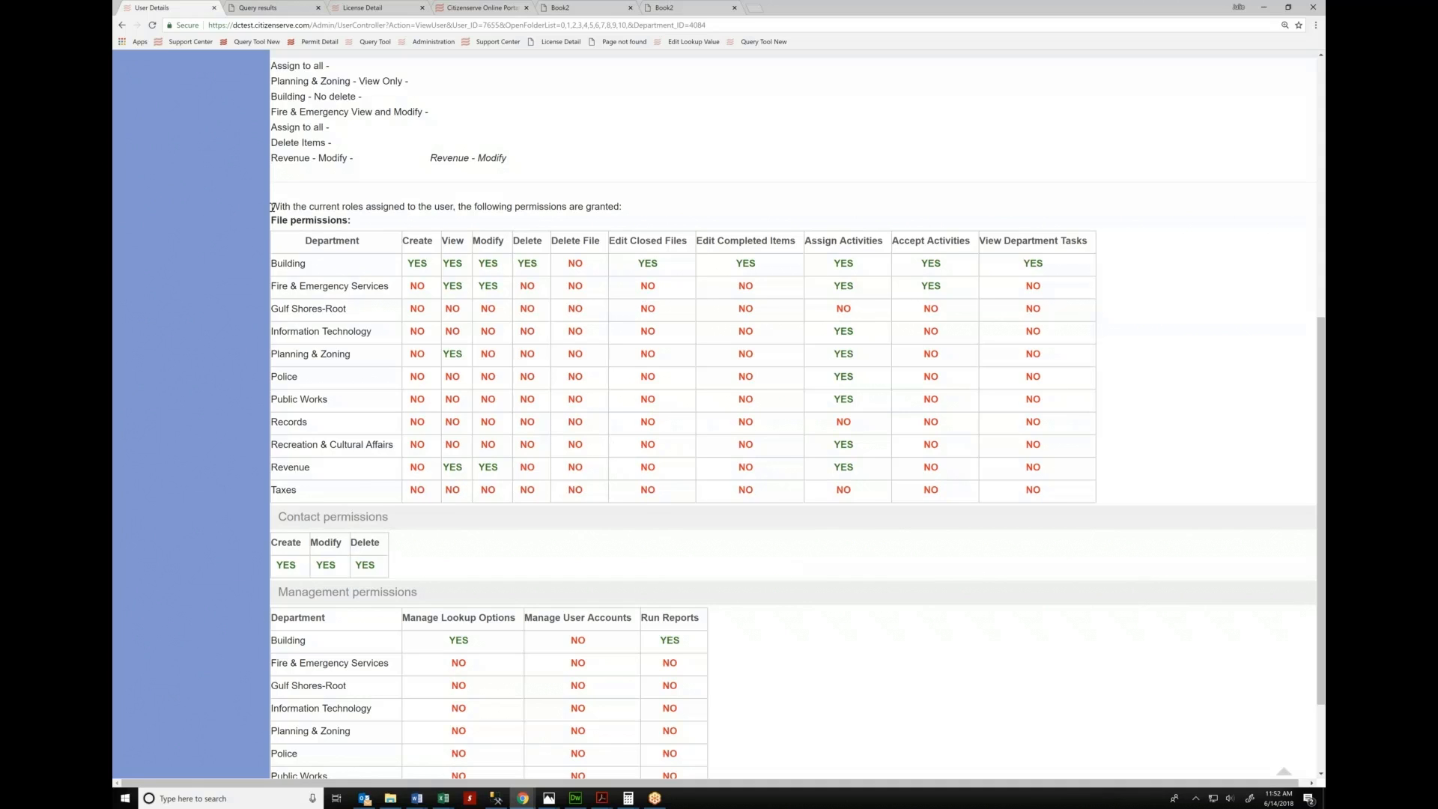
pyautogui.moveTo(273, 207); pyautogui.dragTo(621, 206)
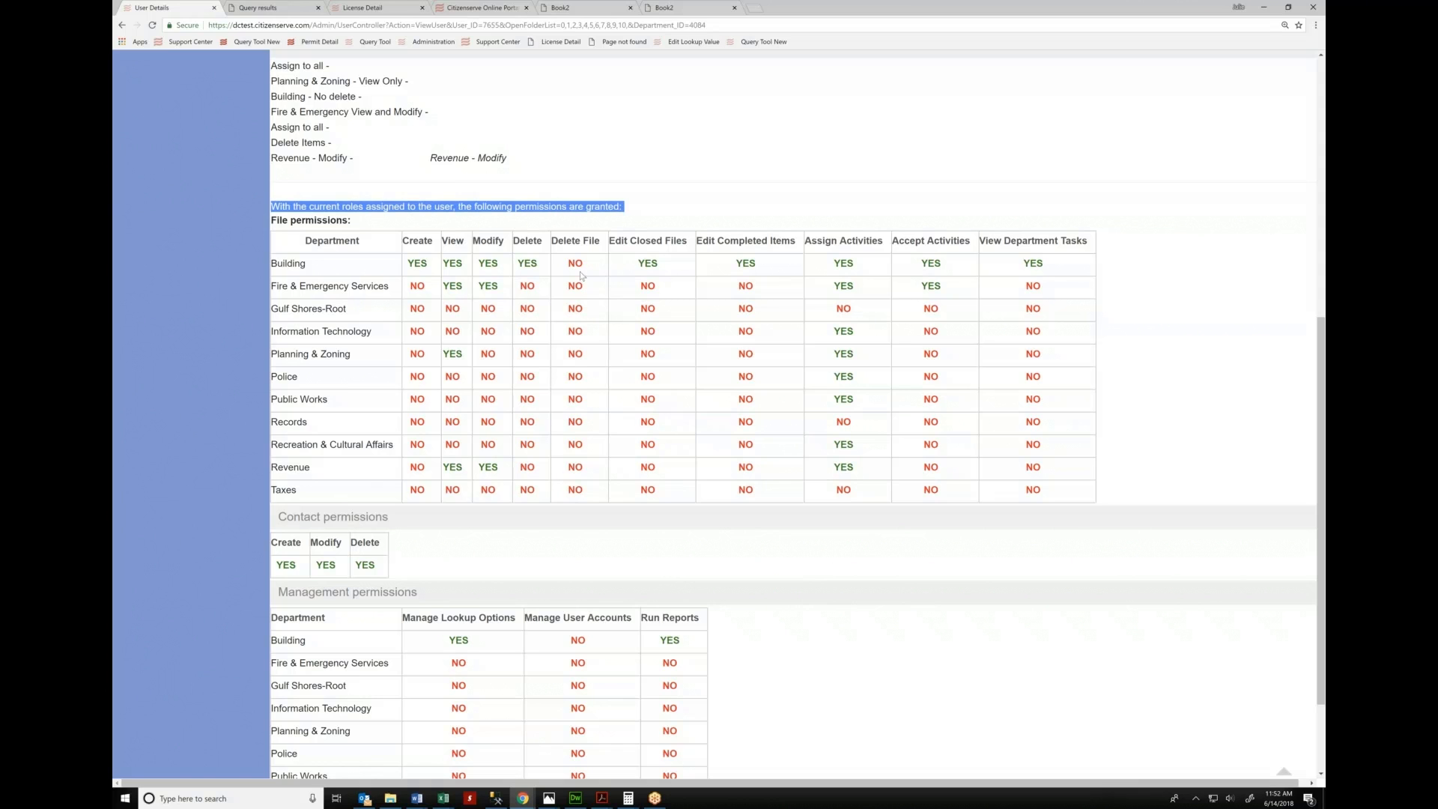
pyautogui.scroll(3, 445, 367)
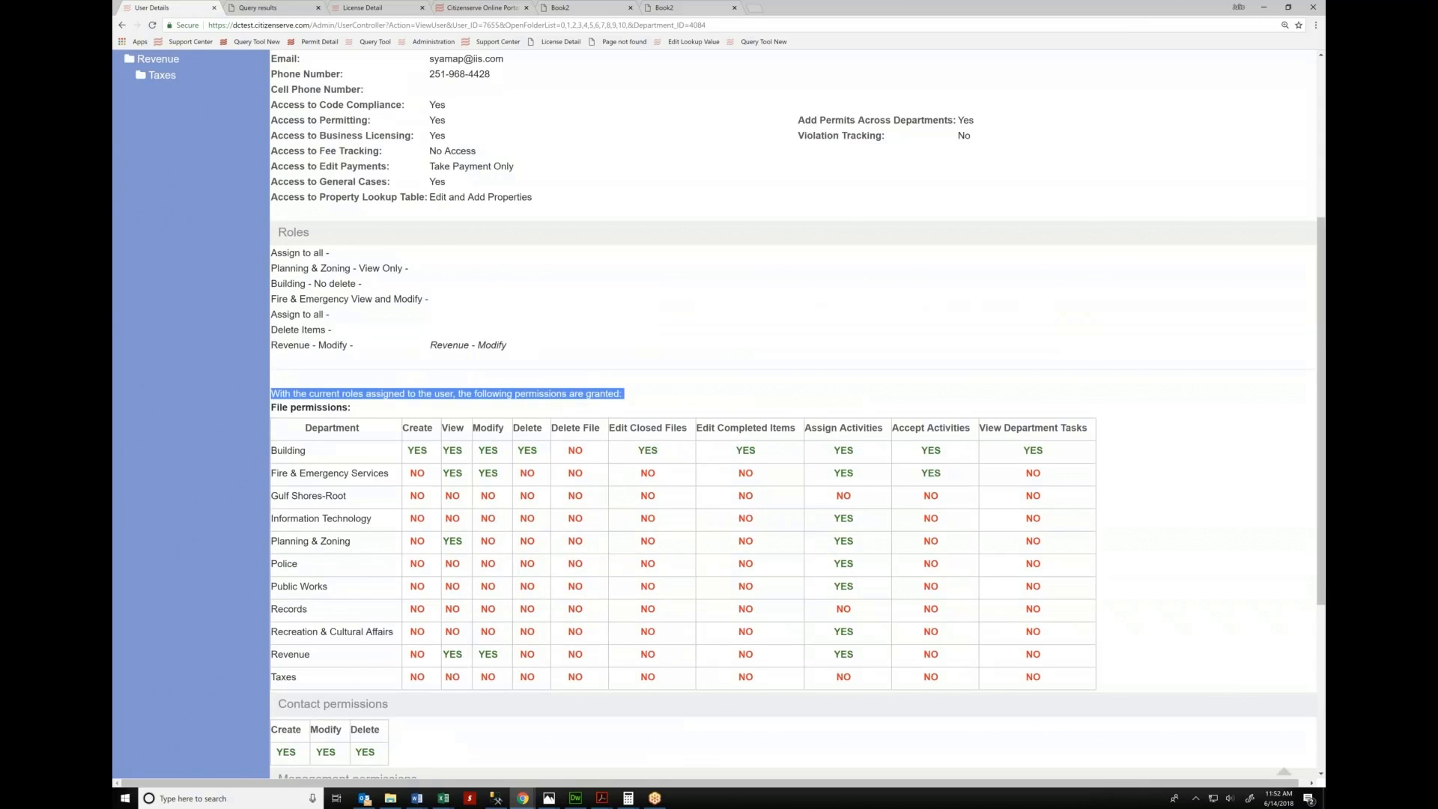
pyautogui.scroll(4, 719, 412)
pyautogui.click(642, 225)
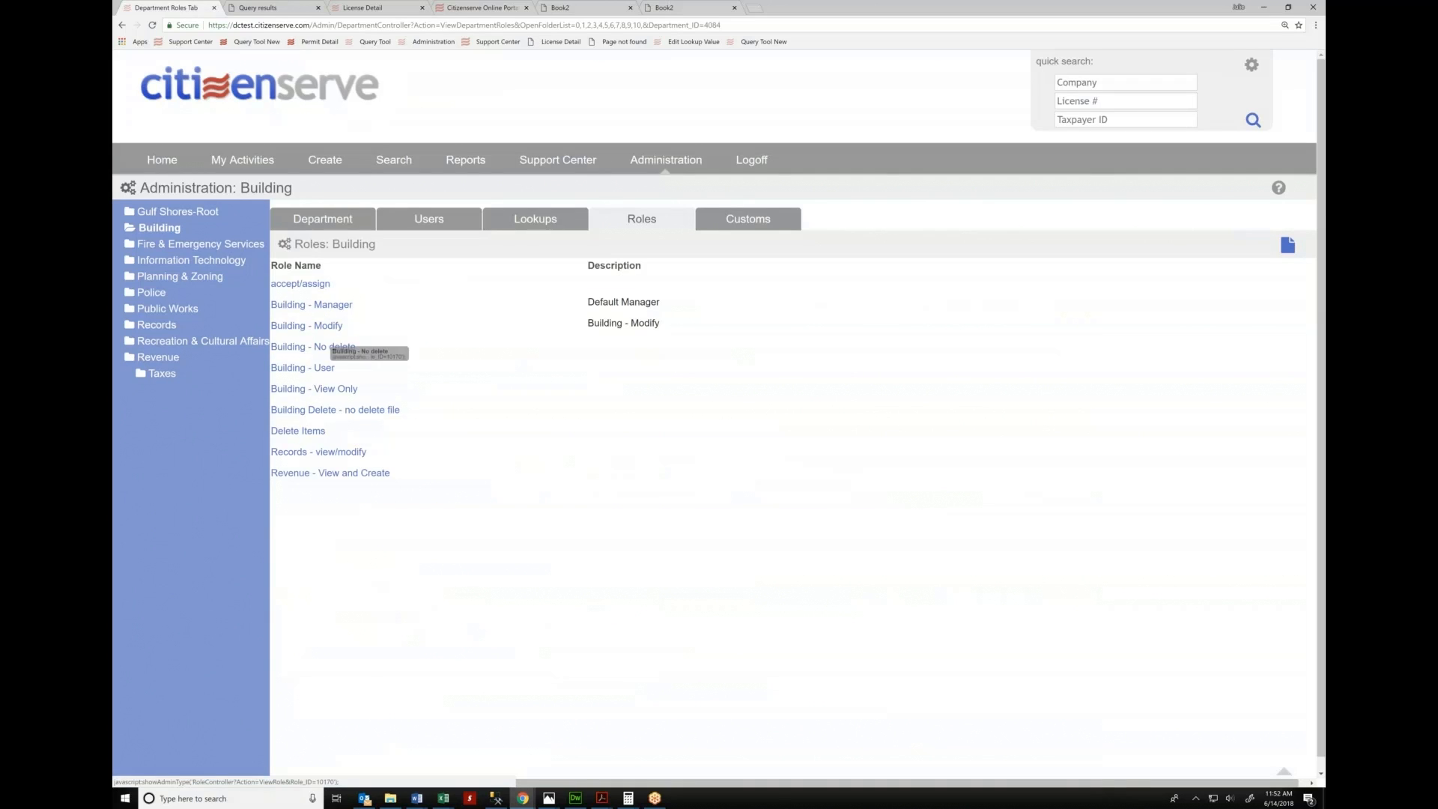
pyautogui.click(314, 347)
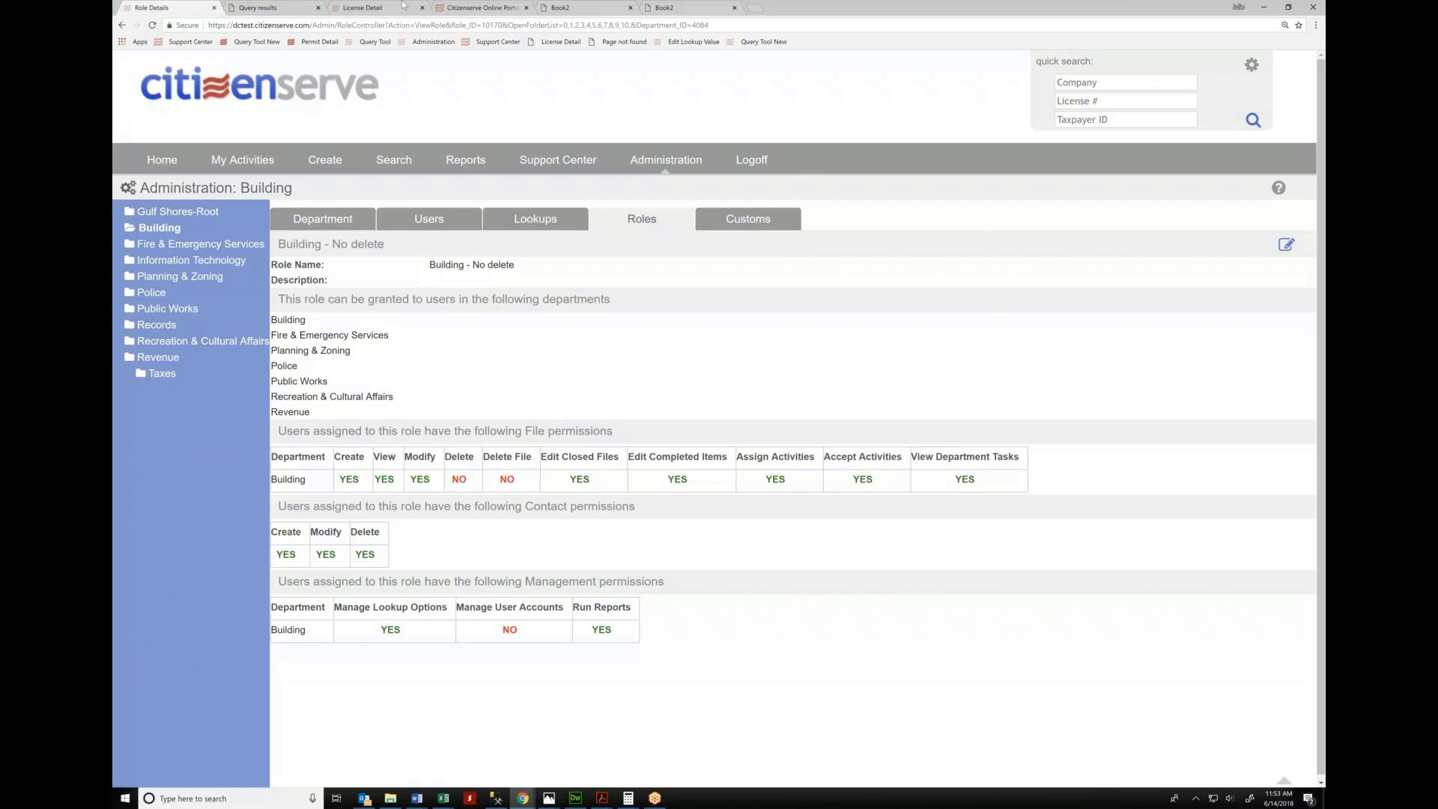
pyautogui.click(122, 24)
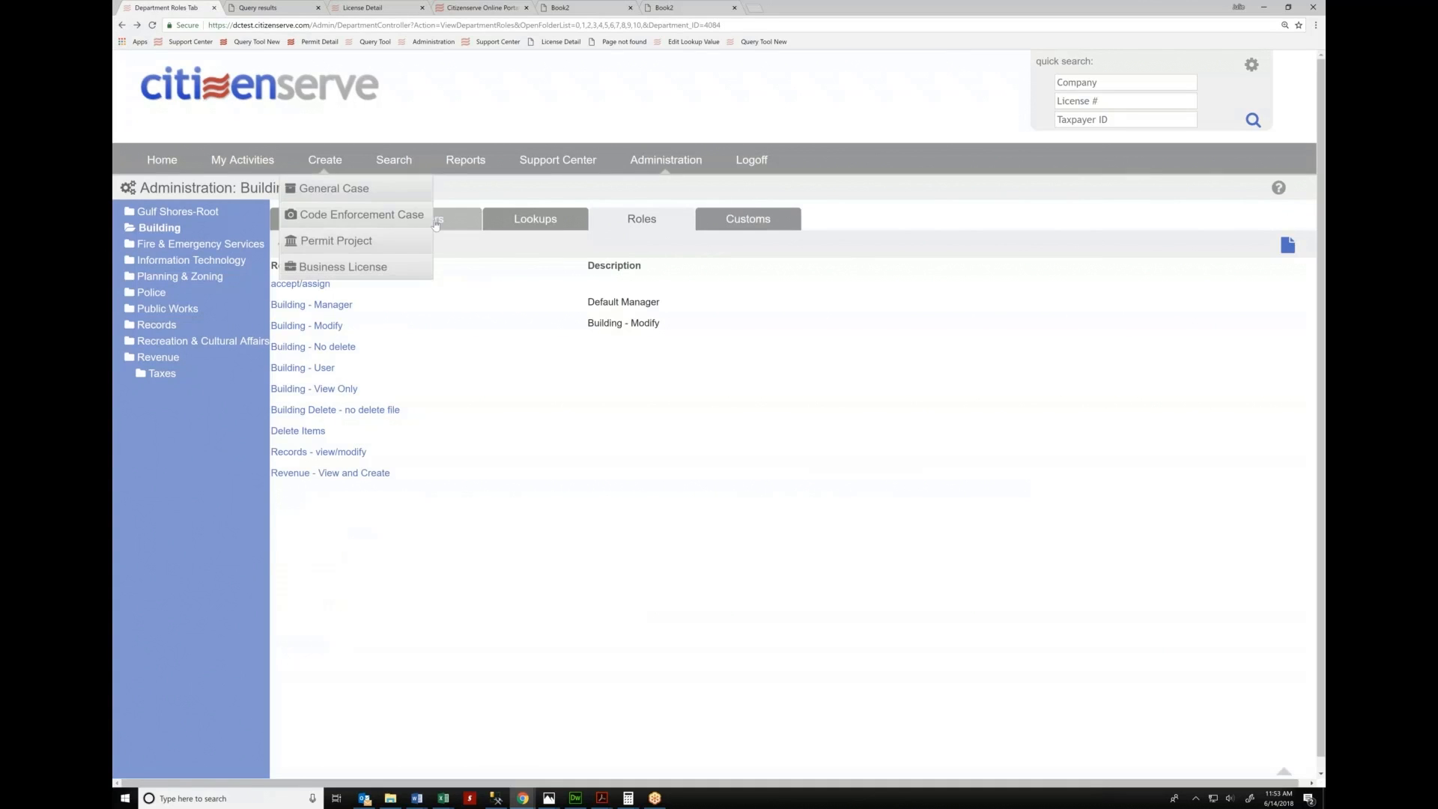
# Edit the Building Inspector's user record, check the available roles, and attempt to save it
pyautogui.click(457, 227)
pyautogui.click(308, 324)
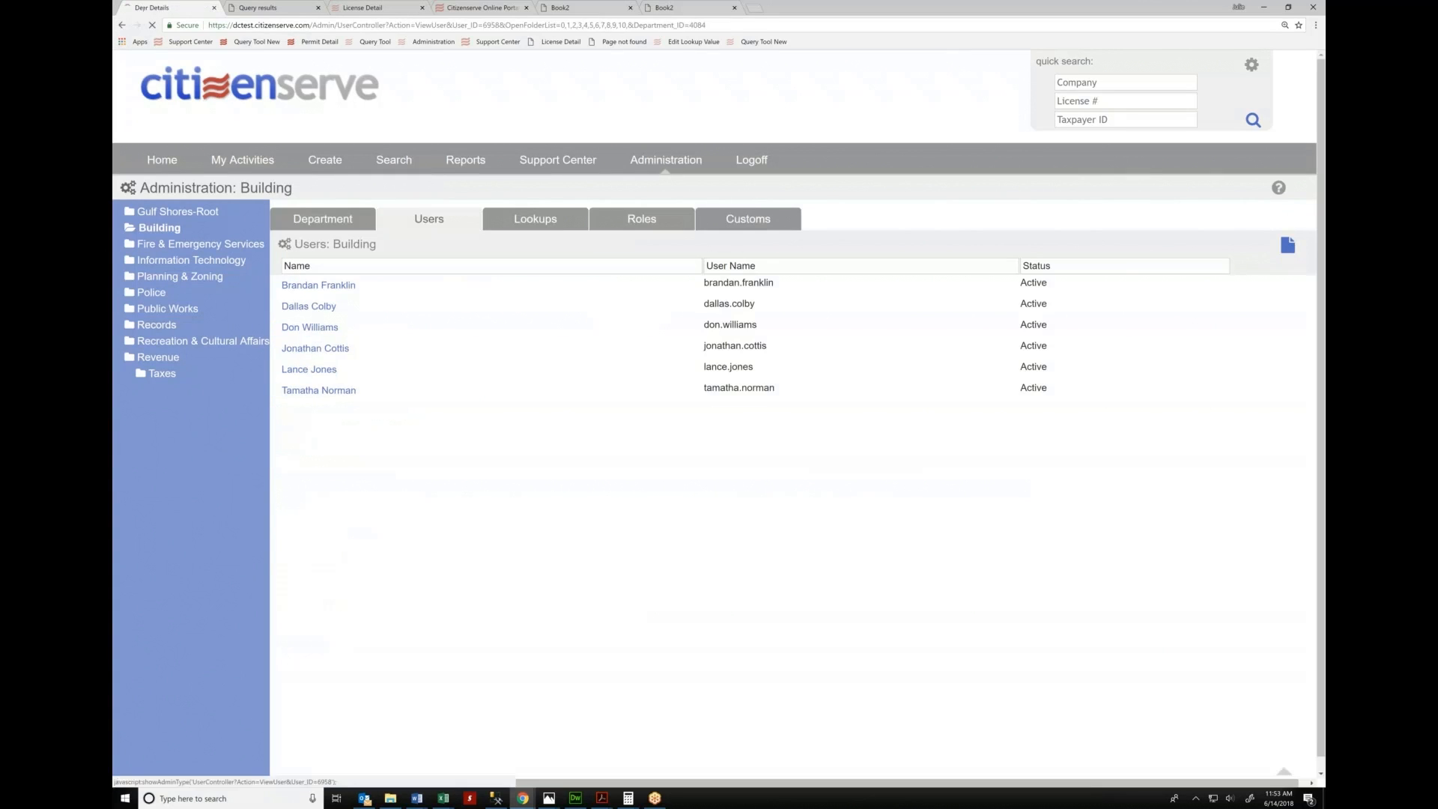
pyautogui.click(1270, 243)
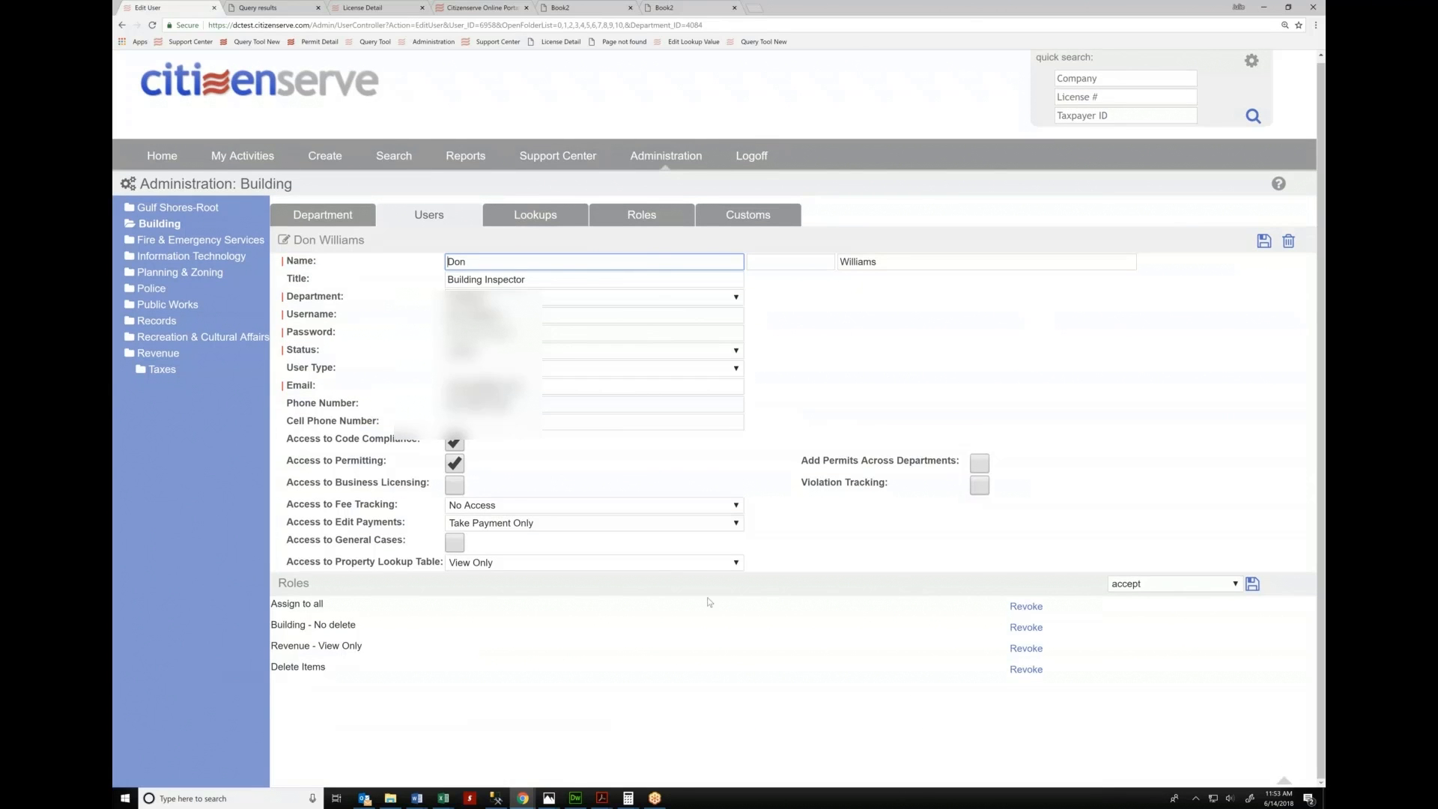
pyautogui.click(1162, 587)
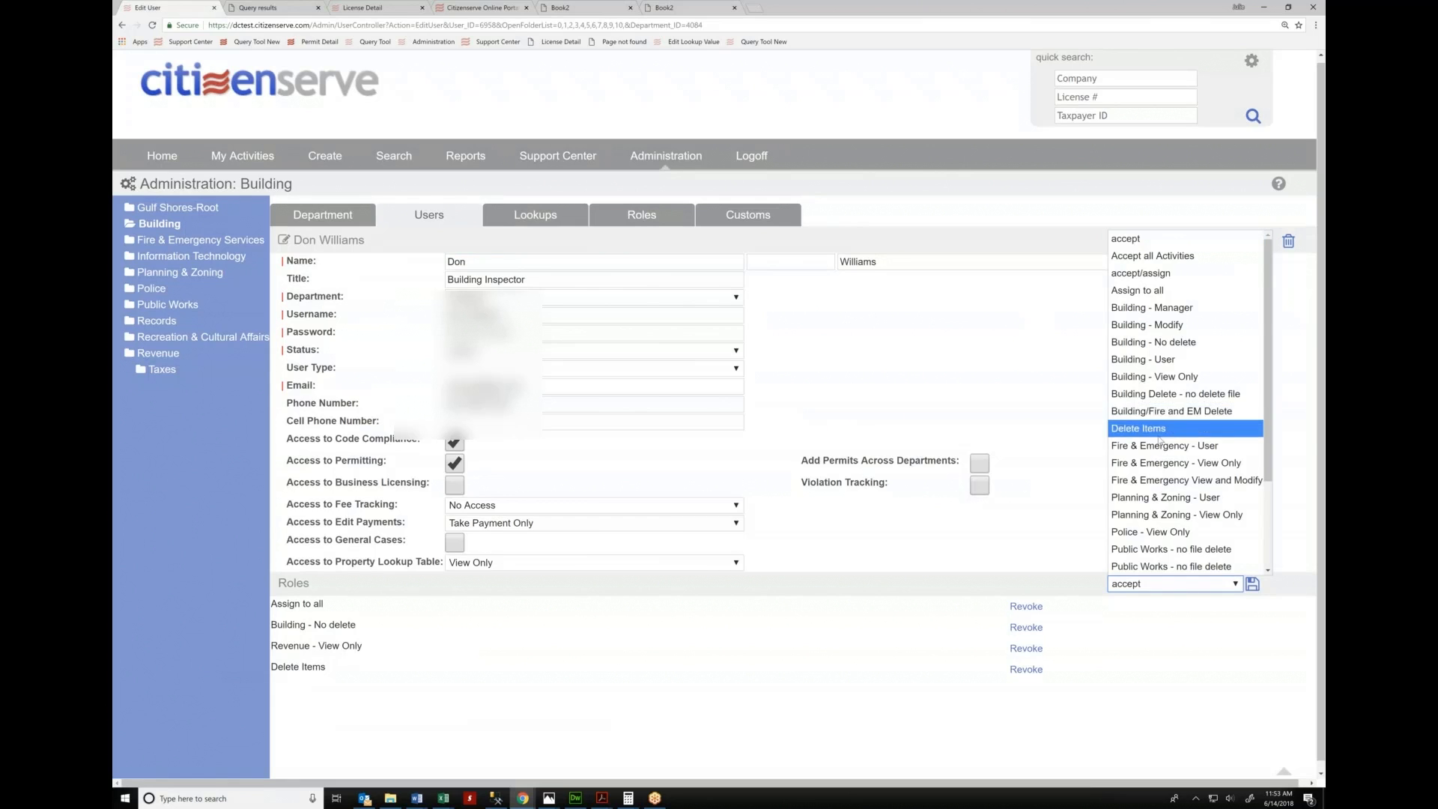
pyautogui.scroll(-2, 1150, 449)
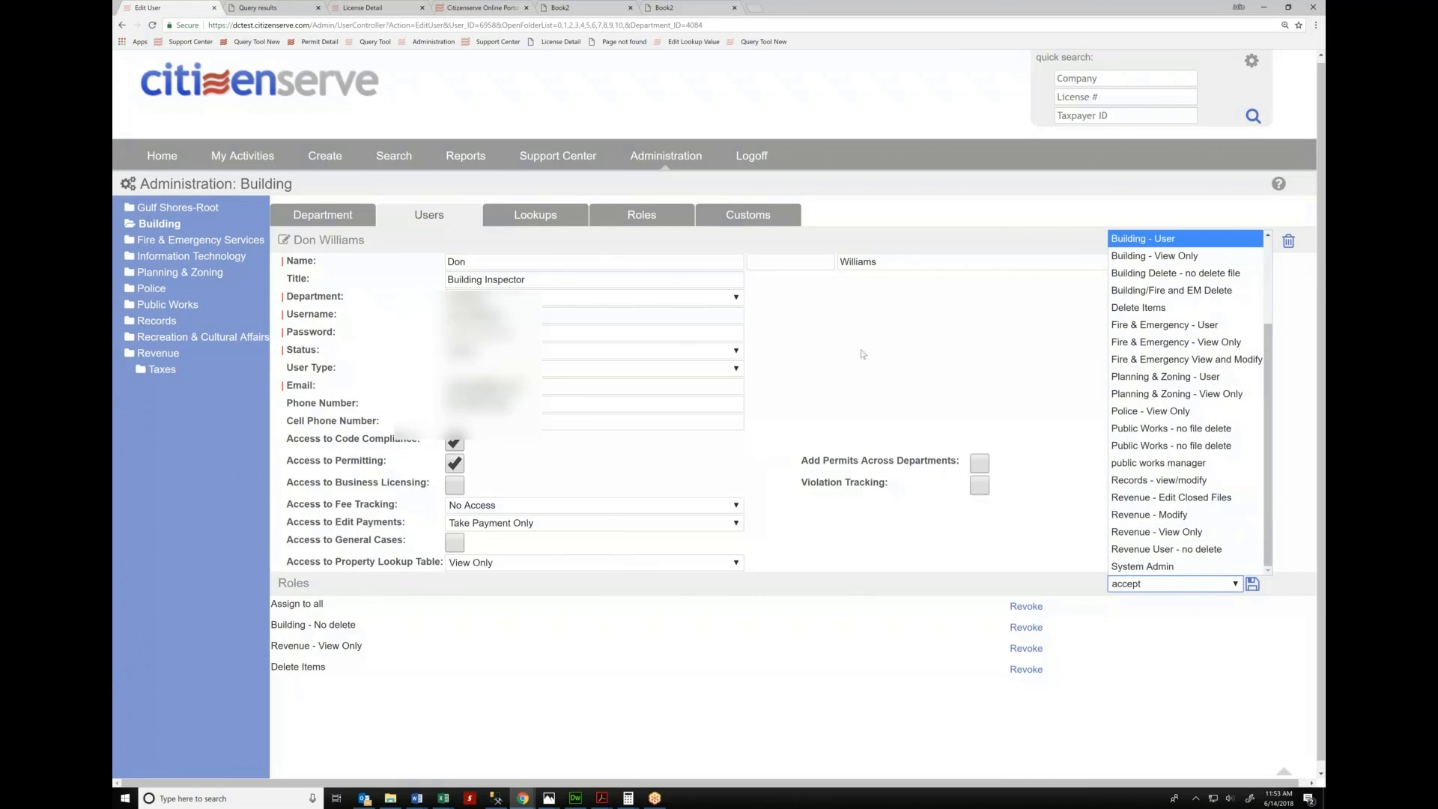
pyautogui.click(893, 352)
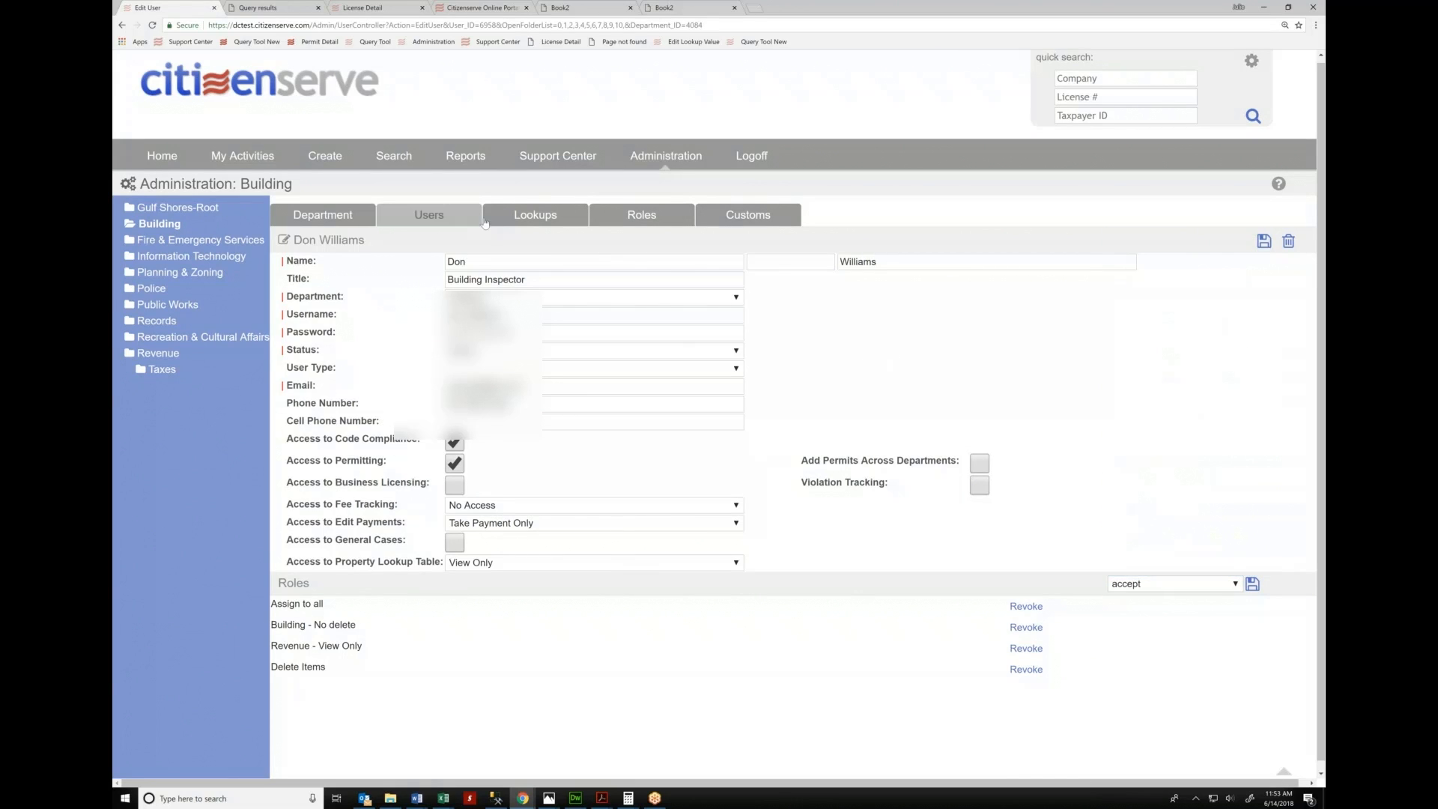
pyautogui.click(1264, 240)
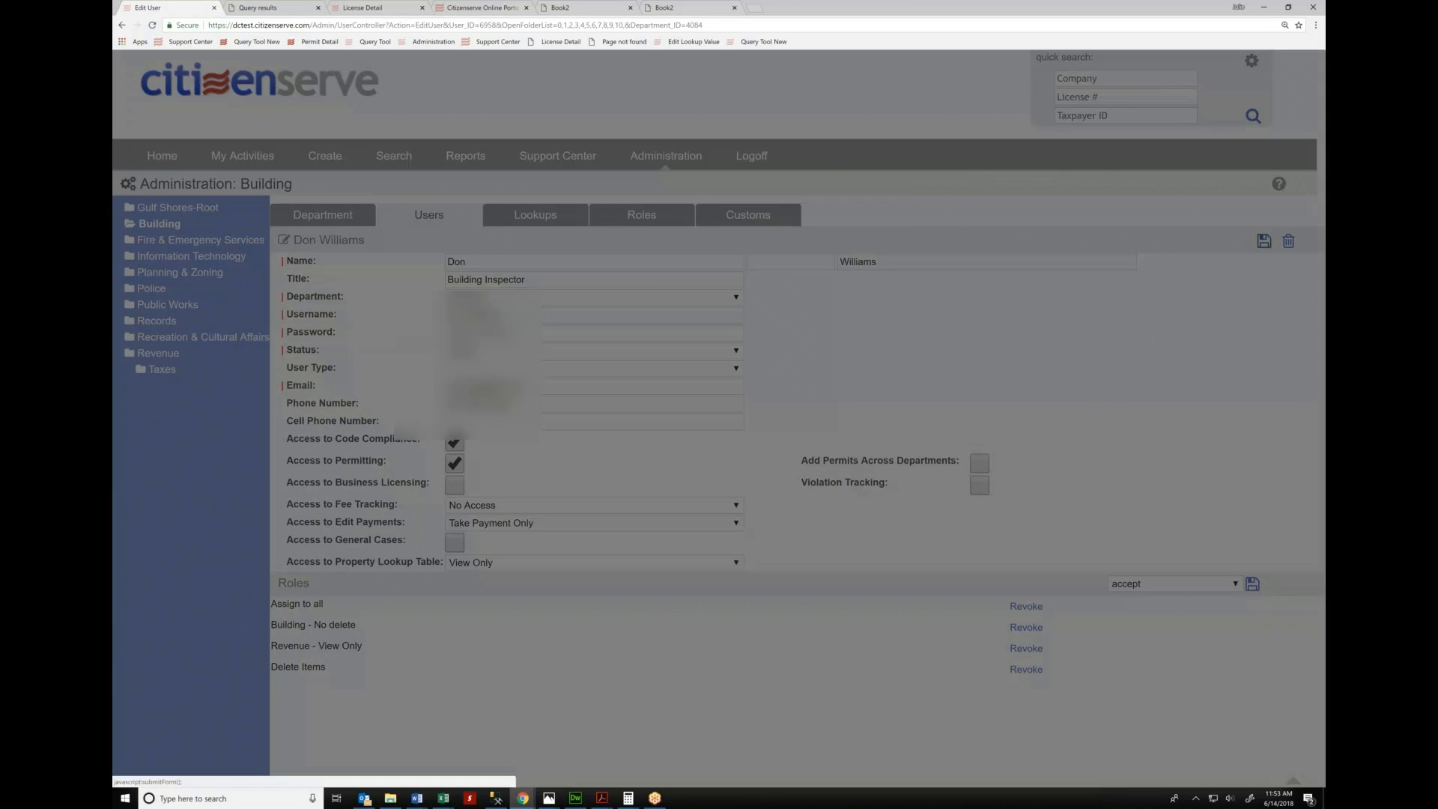
# Dismiss the password warning and review another Building user's roles and permission tables
pyautogui.click(718, 232)
pyautogui.click(428, 215)
pyautogui.click(315, 348)
pyautogui.scroll(-5, 610, 521)
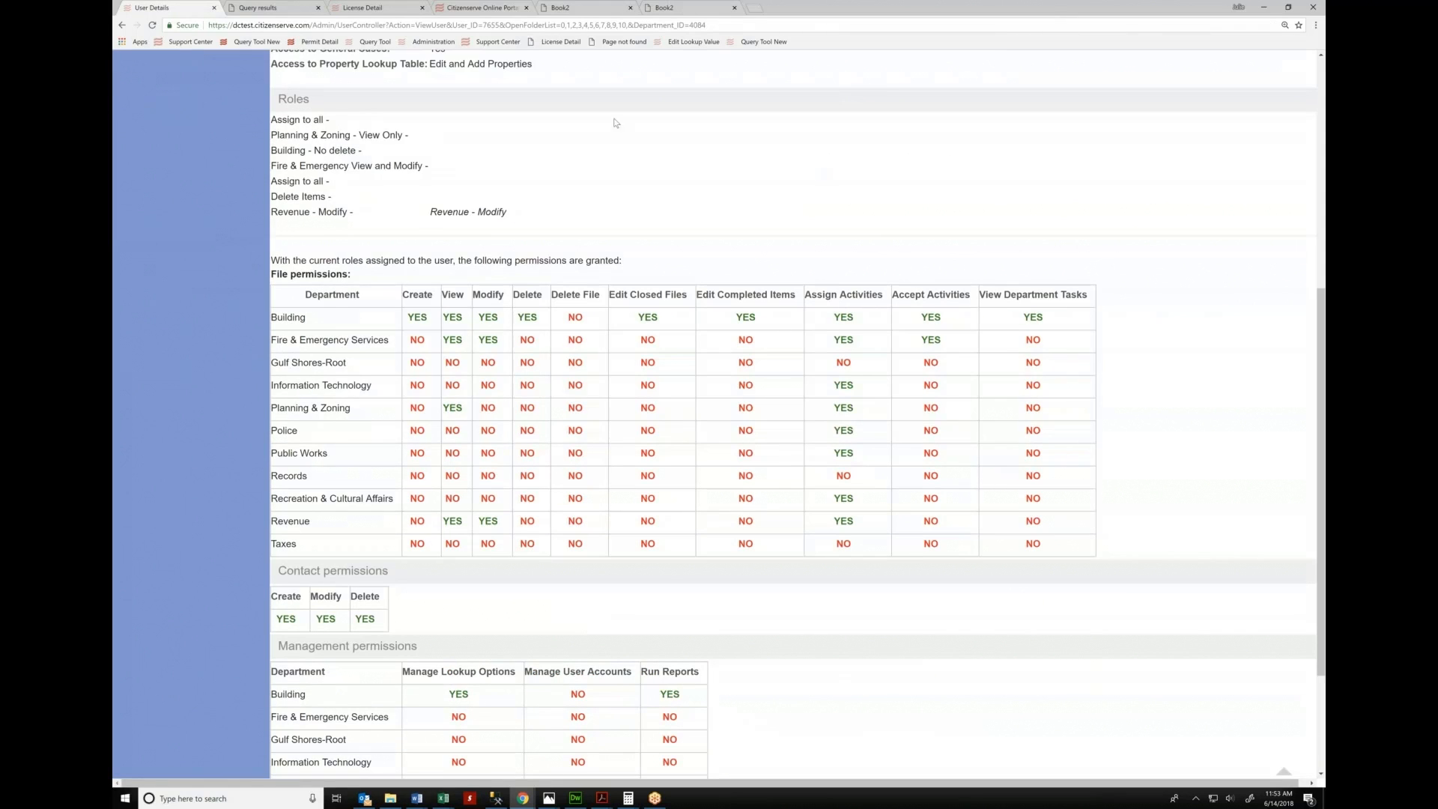
pyautogui.moveTo(274, 121); pyautogui.dragTo(324, 120)
pyautogui.click(848, 477)
pyautogui.moveTo(847, 476); pyautogui.dragTo(853, 477)
pyautogui.scroll(5, 992, 604)
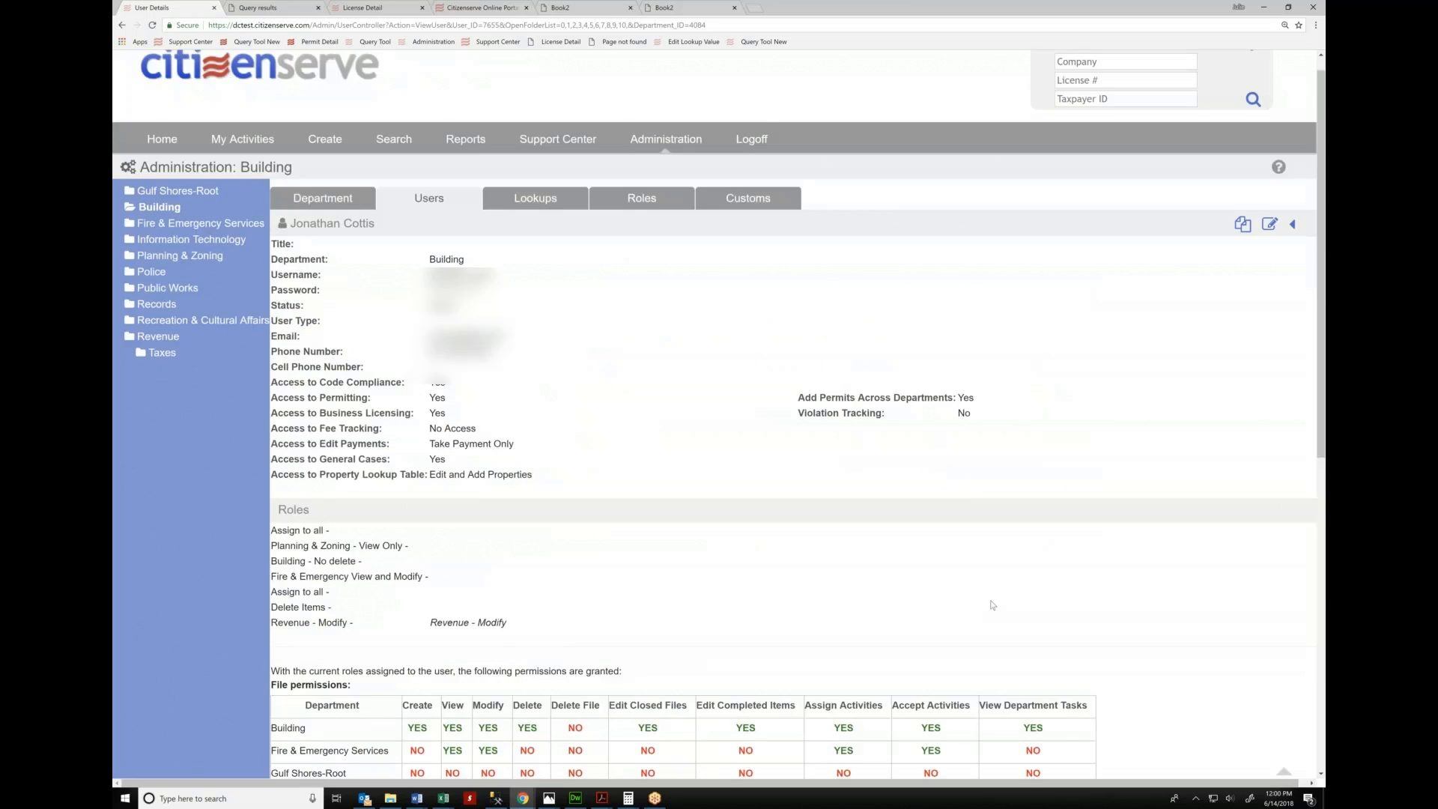
pyautogui.scroll(1, 993, 605)
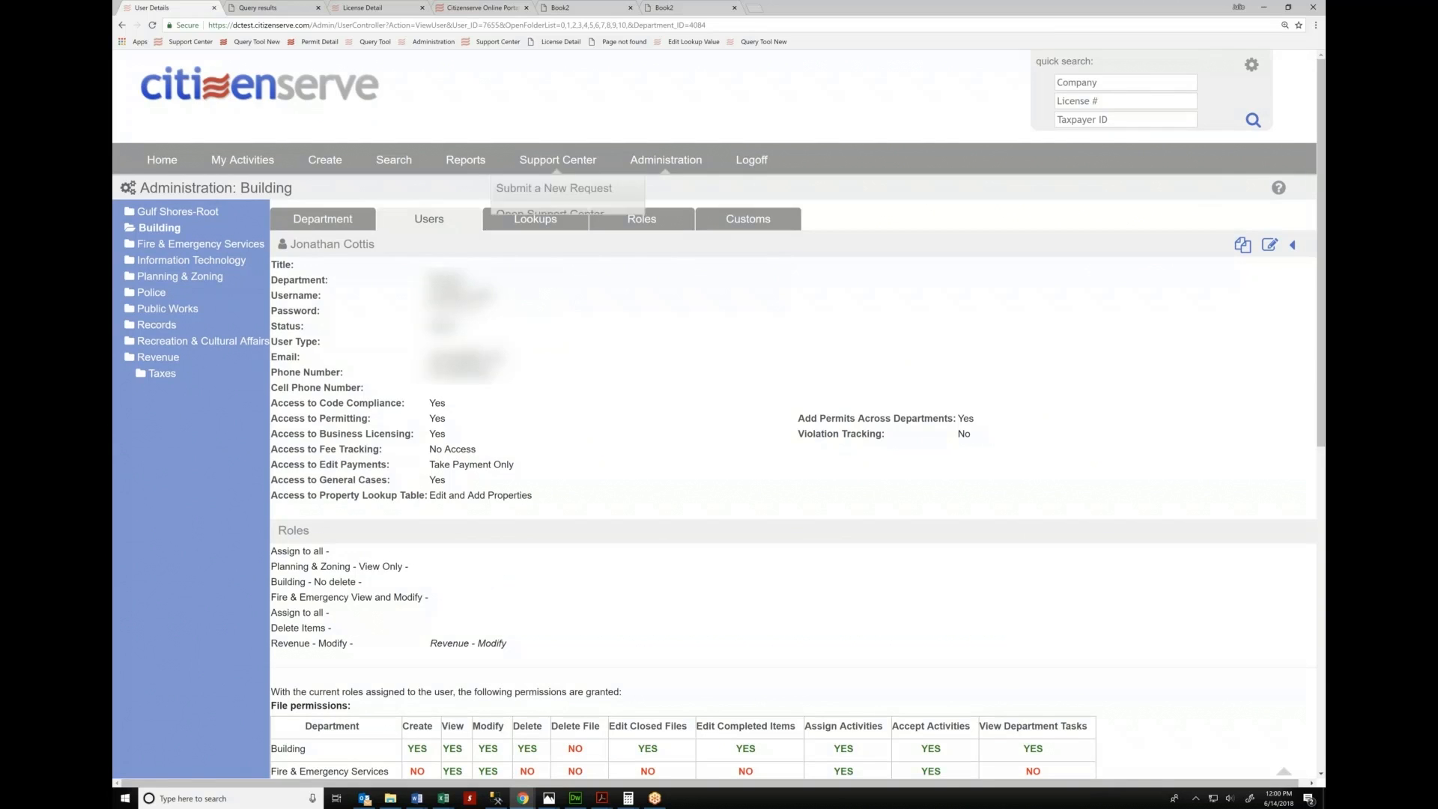
# Open the Reports page to view the Daily Deposit and Payment report groups
pyautogui.click(472, 168)
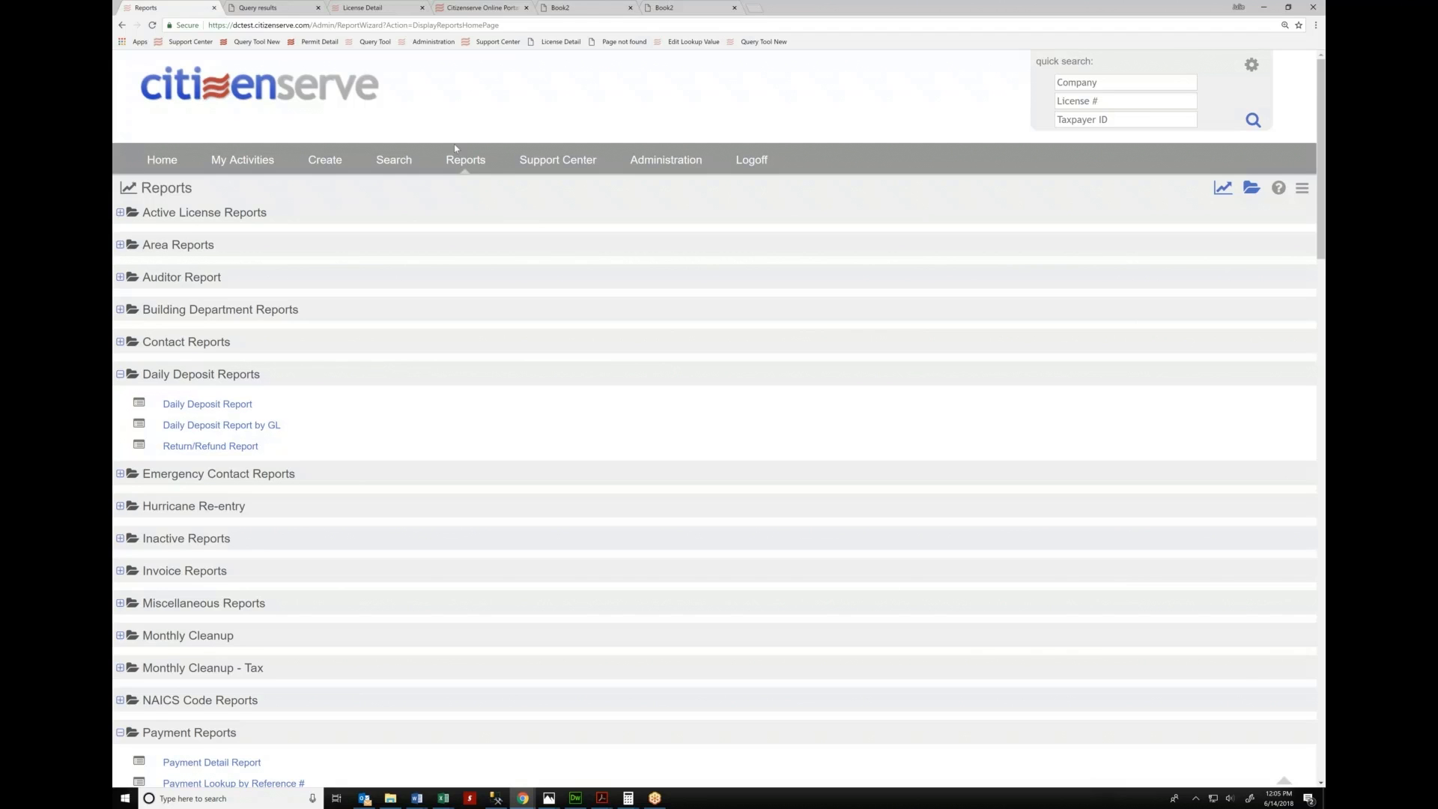
# Run the Delinquency Notices report as of 04/01/2018 with preview enabled
pyautogui.scroll(-5, 454, 144)
pyautogui.scroll(-2, 114, 125)
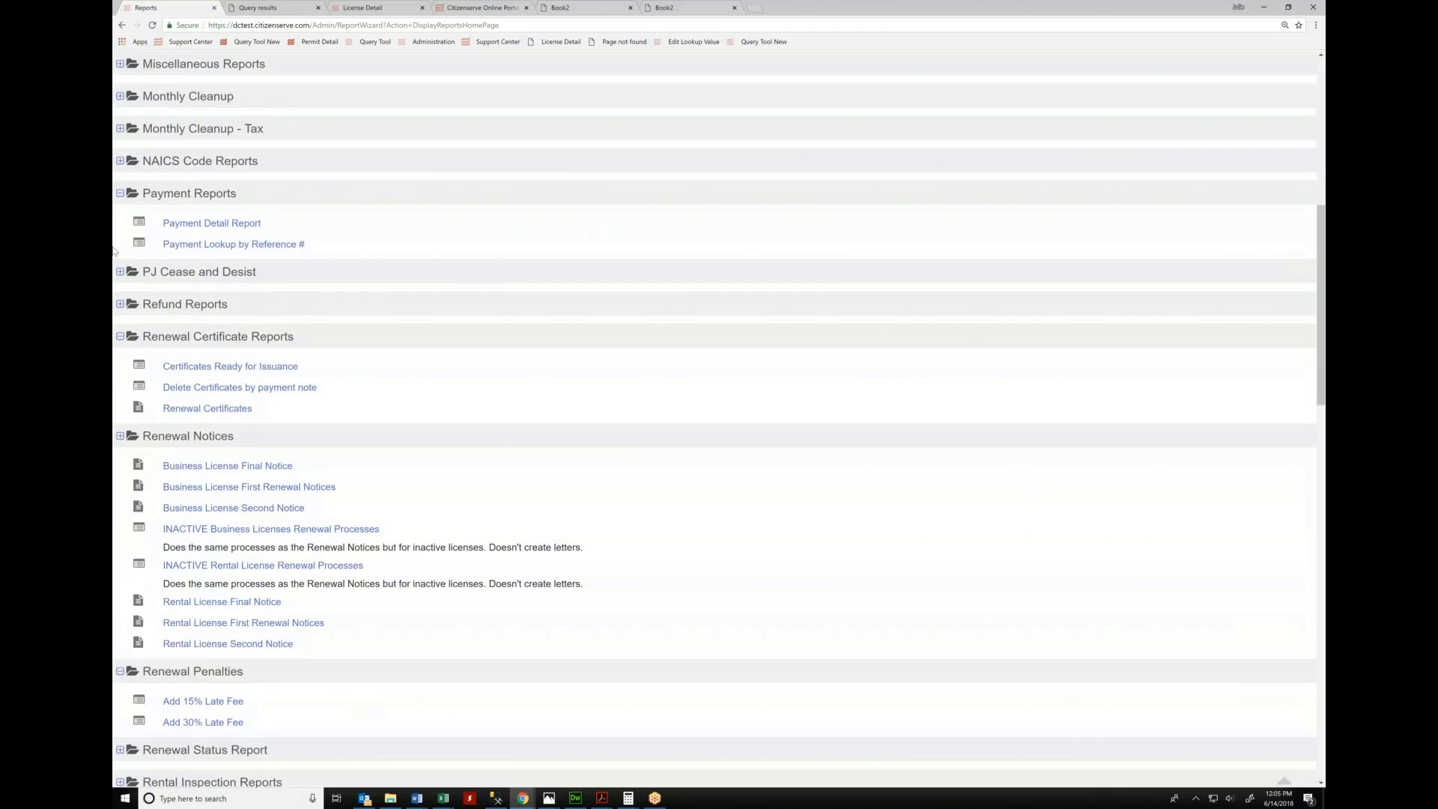
pyautogui.scroll(-1, 113, 125)
pyautogui.scroll(-1, 114, 125)
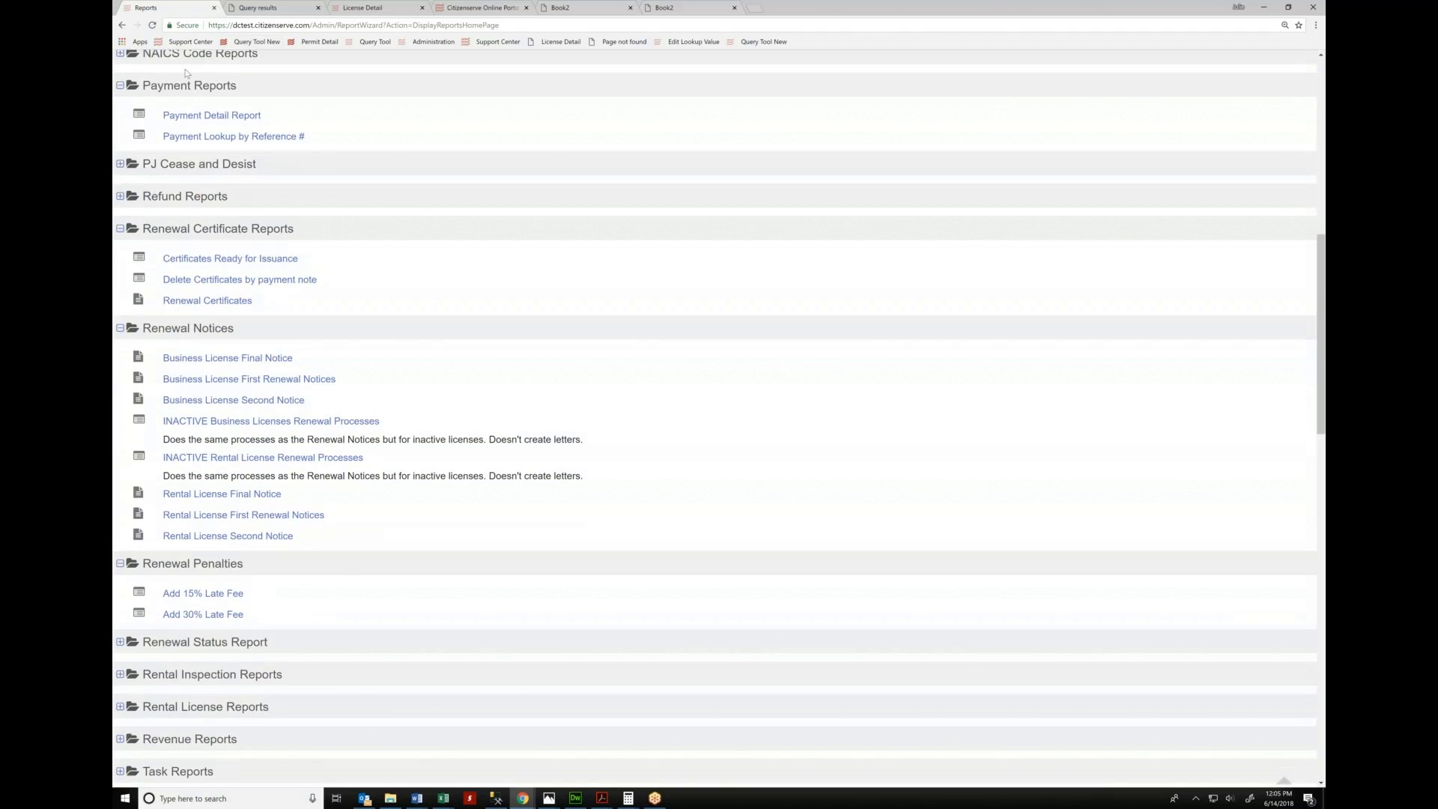
pyautogui.scroll(-6, 507, 420)
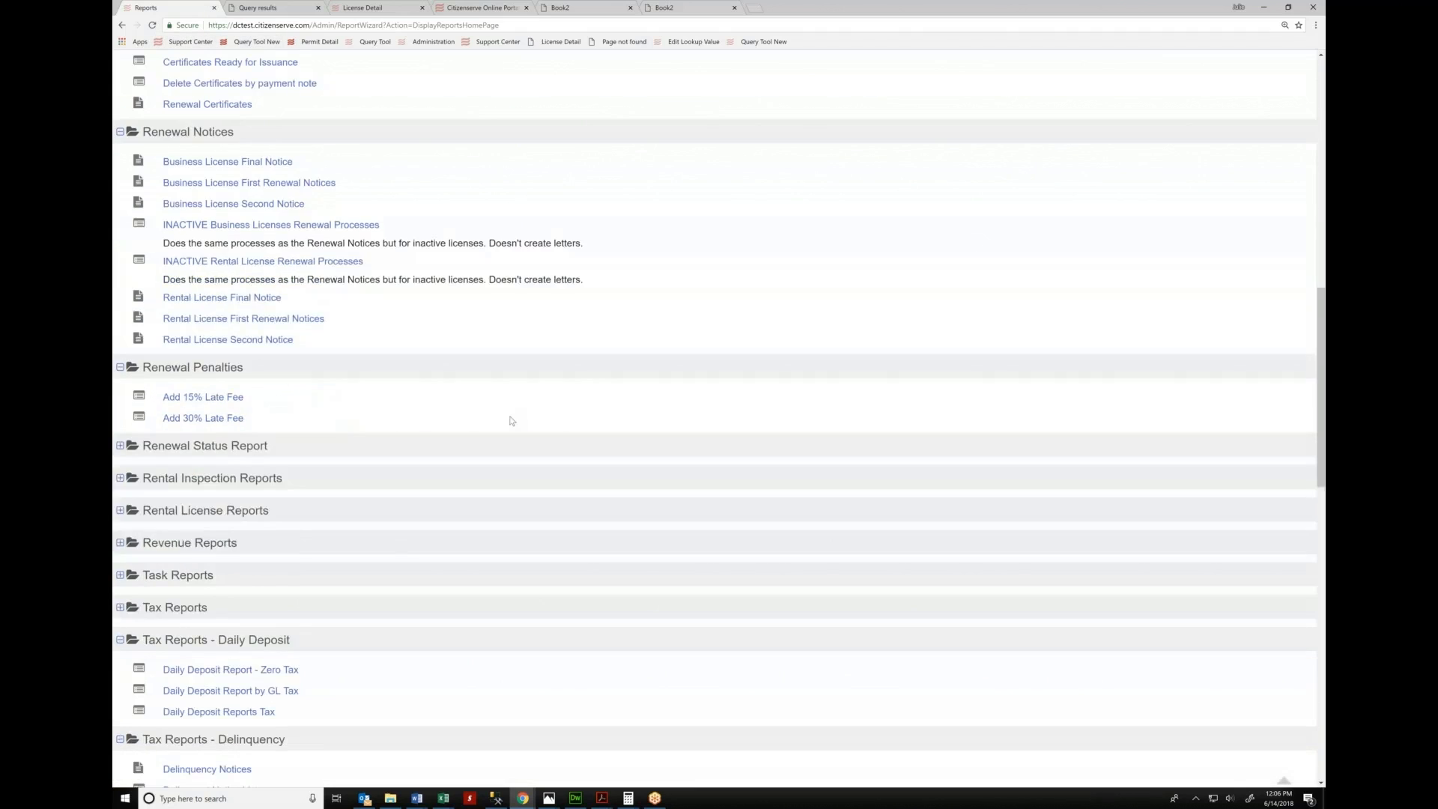
pyautogui.click(171, 479)
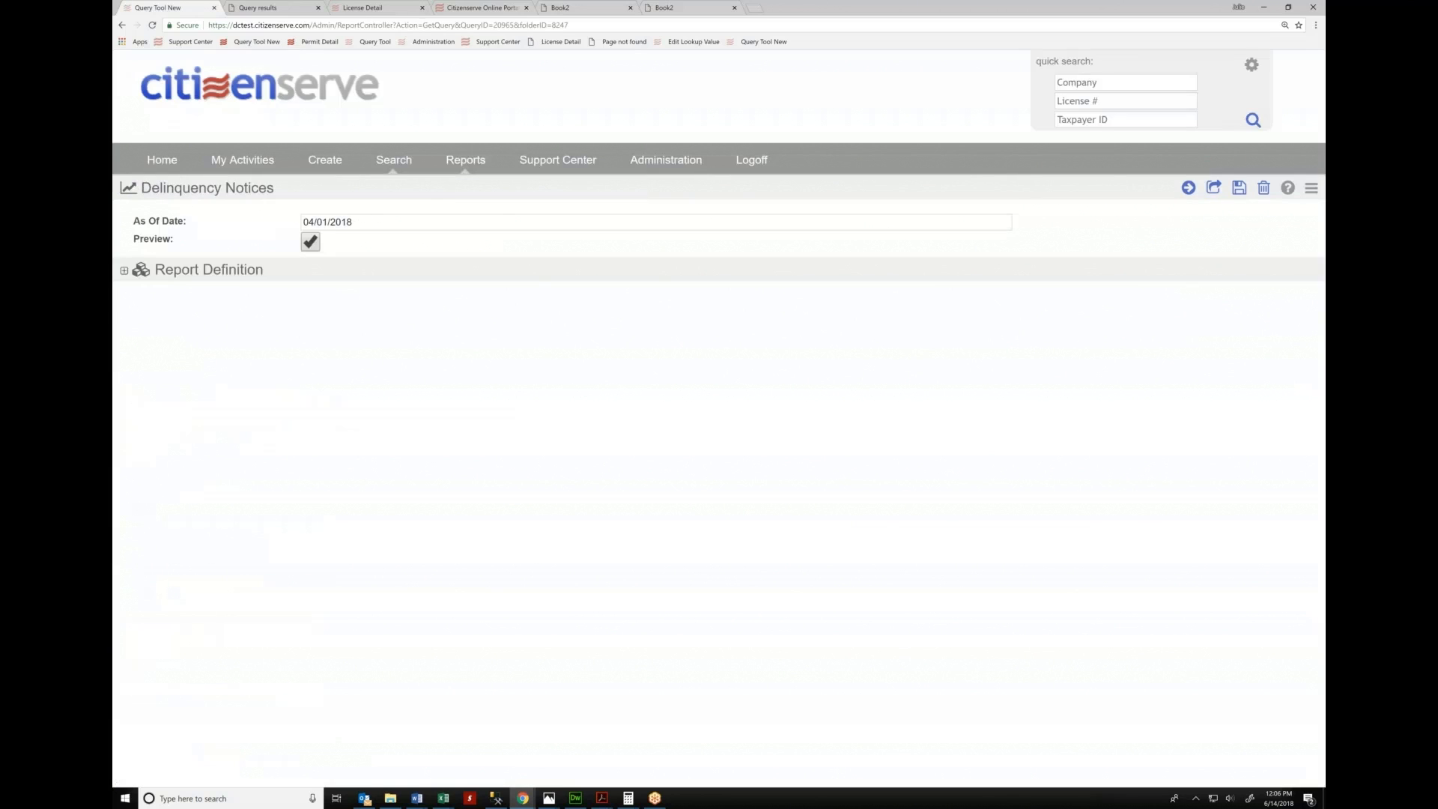
pyautogui.click(388, 224)
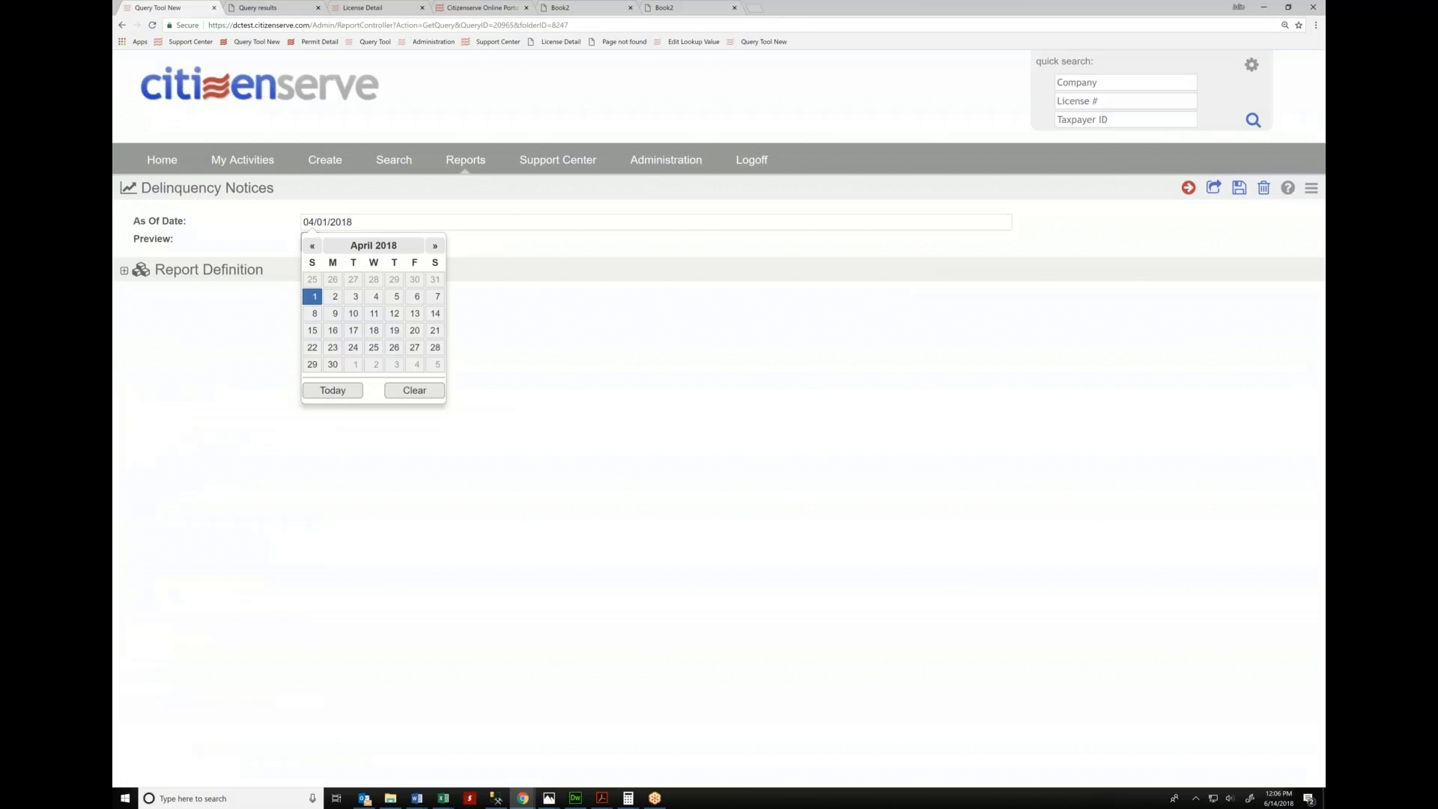
pyautogui.click(1189, 188)
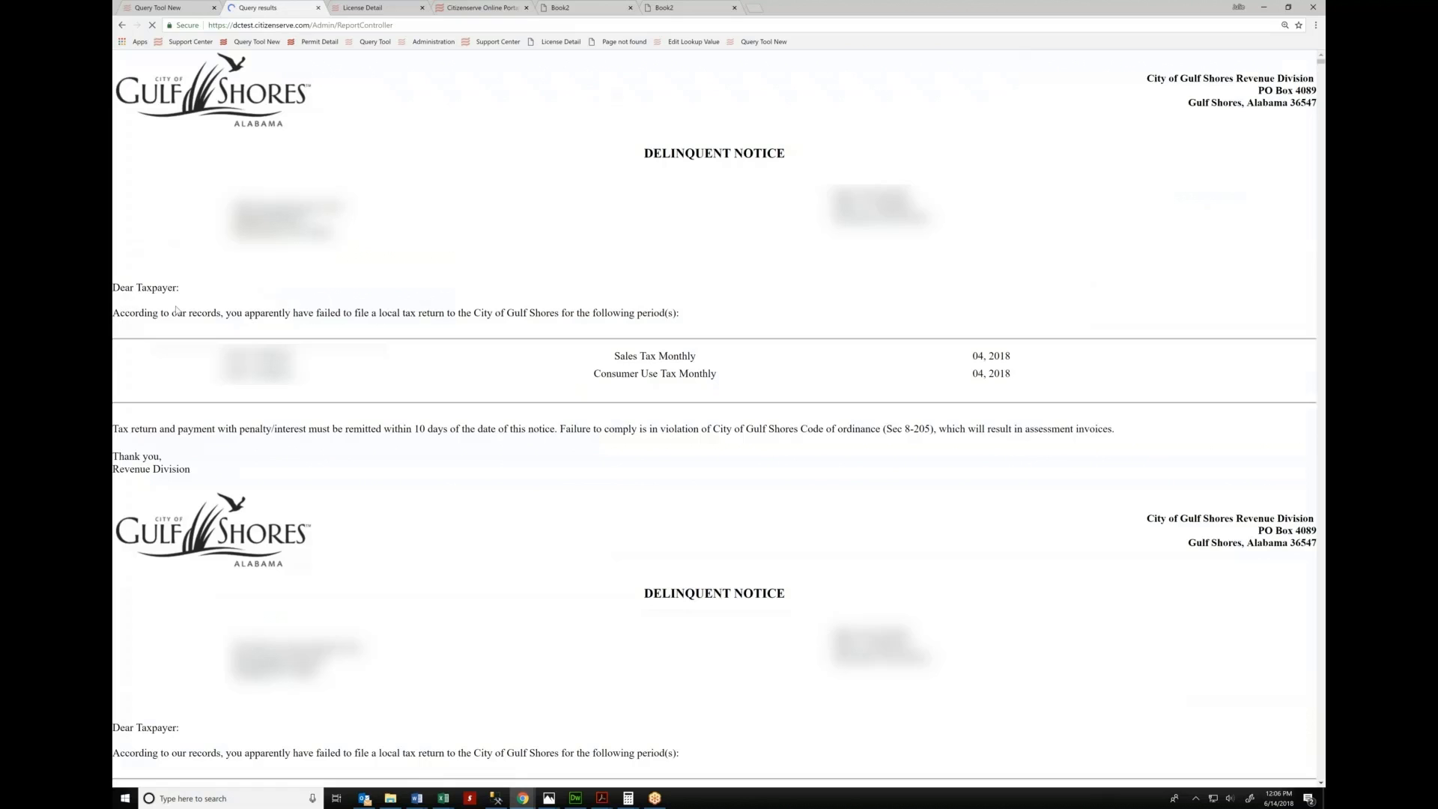
pyautogui.moveTo(255, 313); pyautogui.dragTo(680, 313)
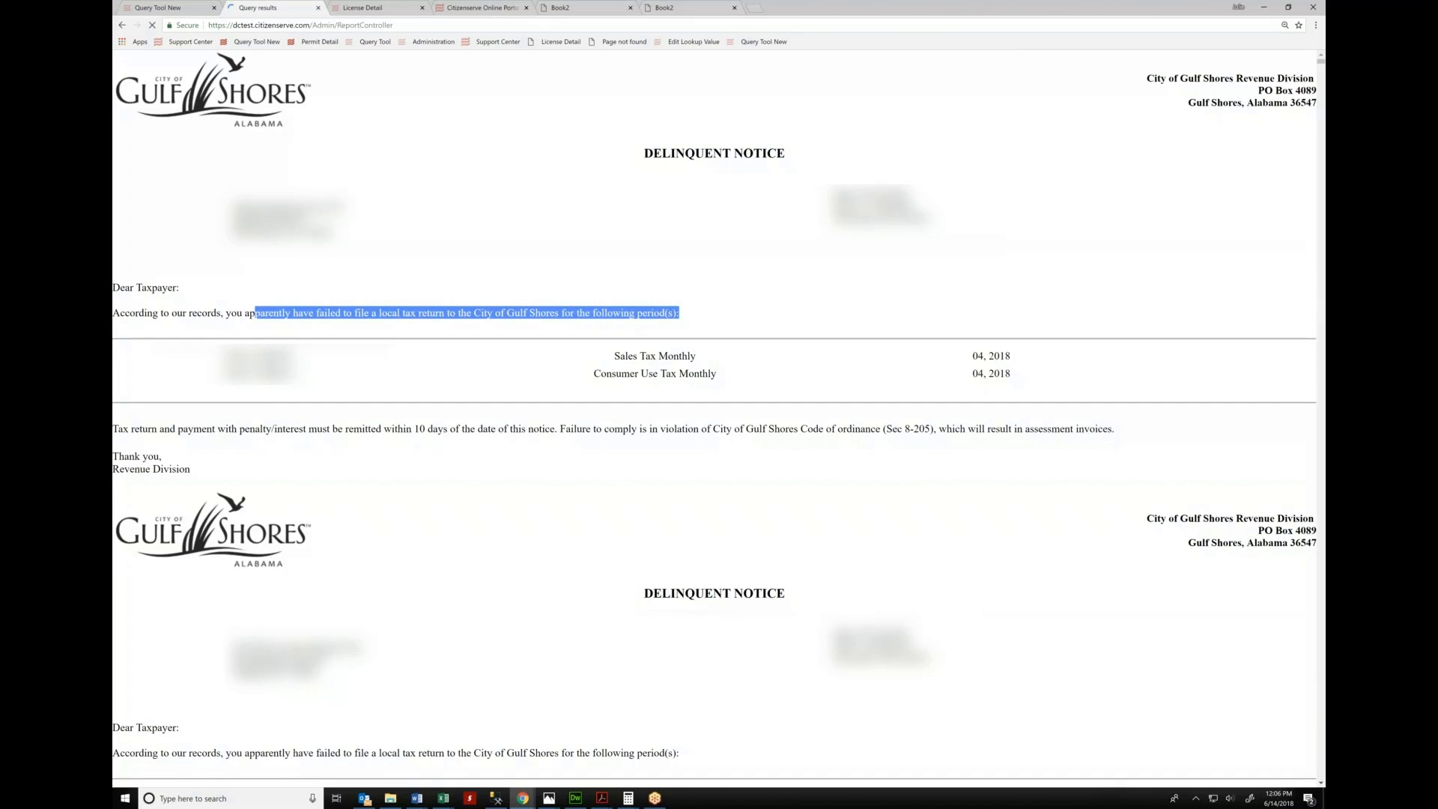
pyautogui.tripleClick(649, 356)
pyautogui.tripleClick(653, 374)
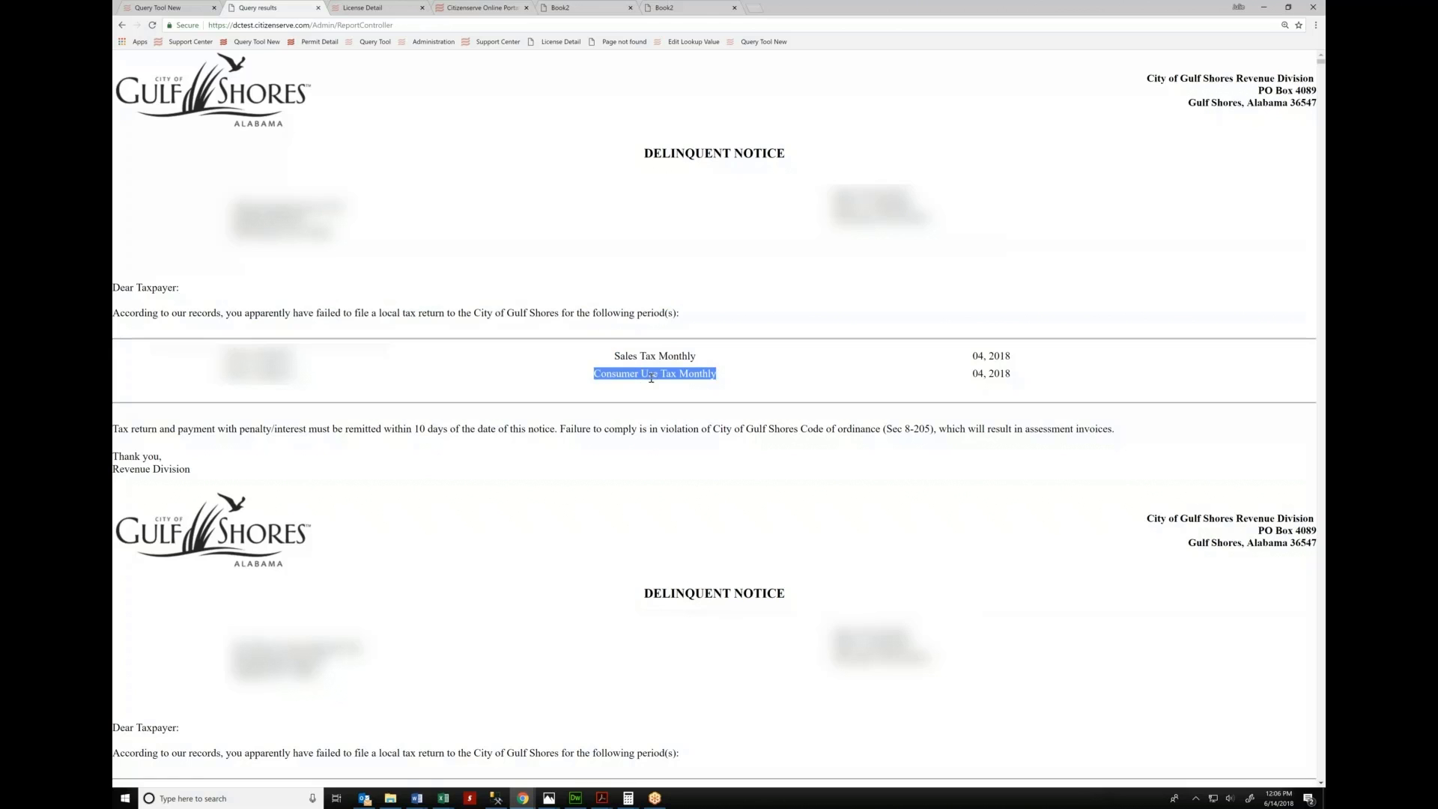
pyautogui.scroll(-2, 652, 376)
pyautogui.scroll(-10, 714, 420)
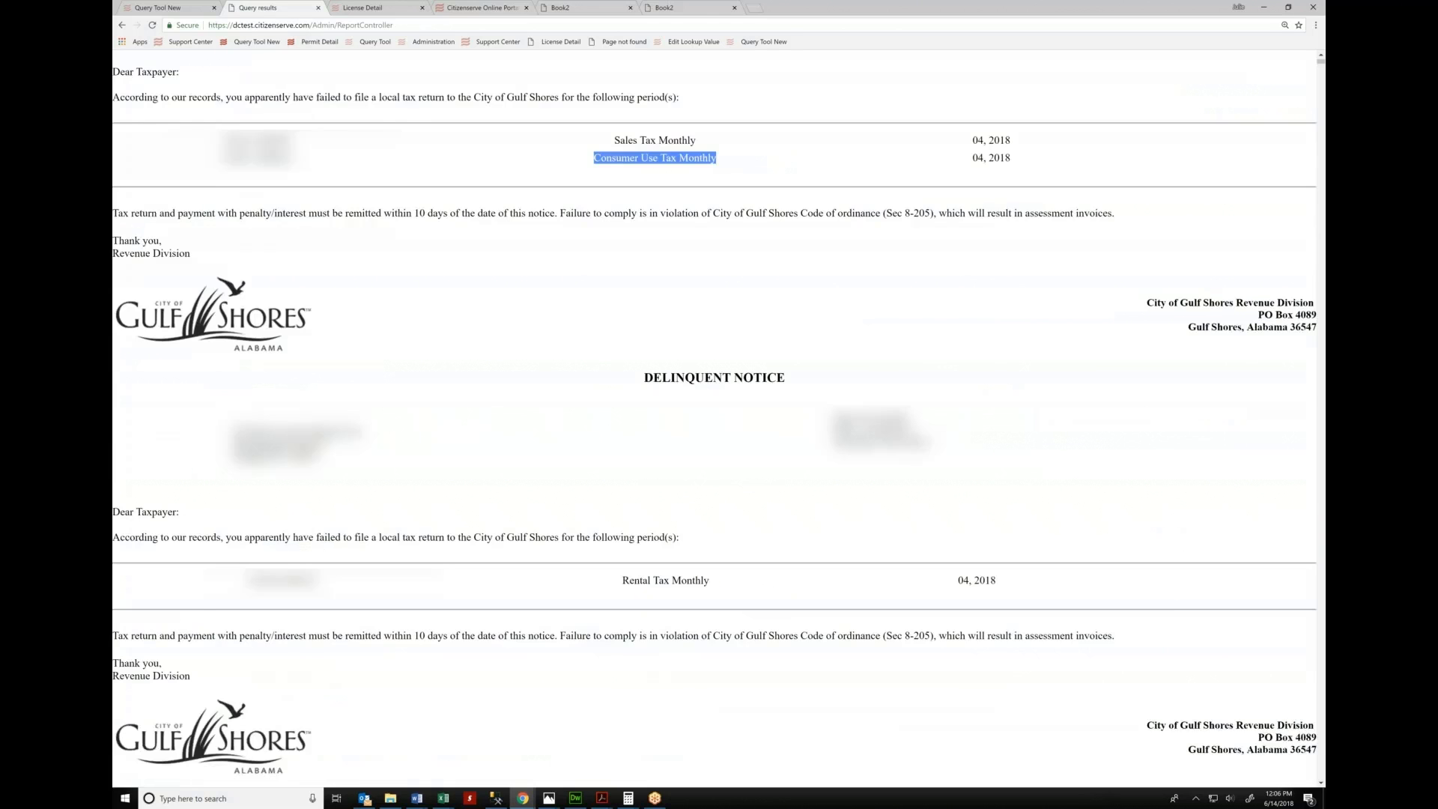
pyautogui.scroll(-15, 715, 420)
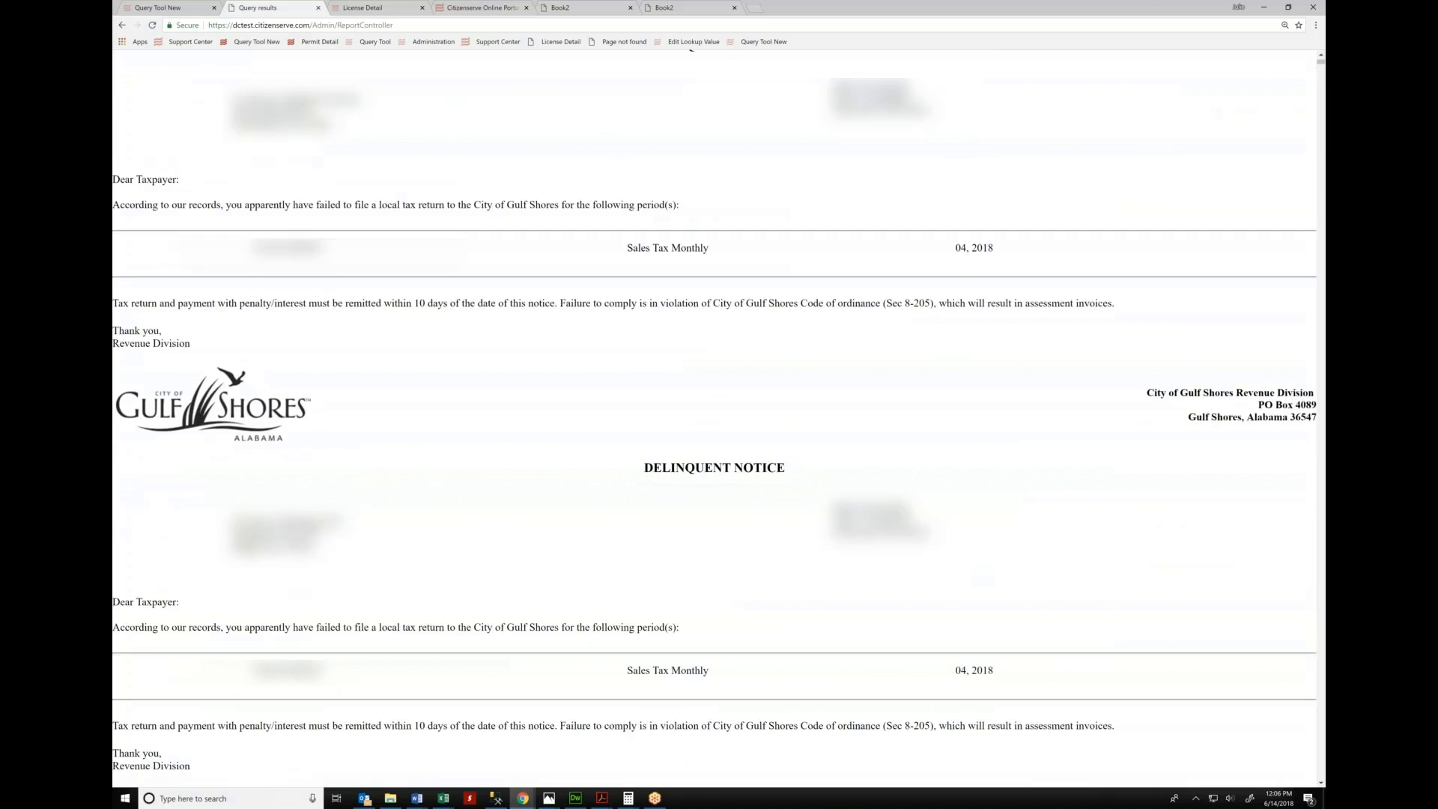
pyautogui.scroll(-12, 715, 419)
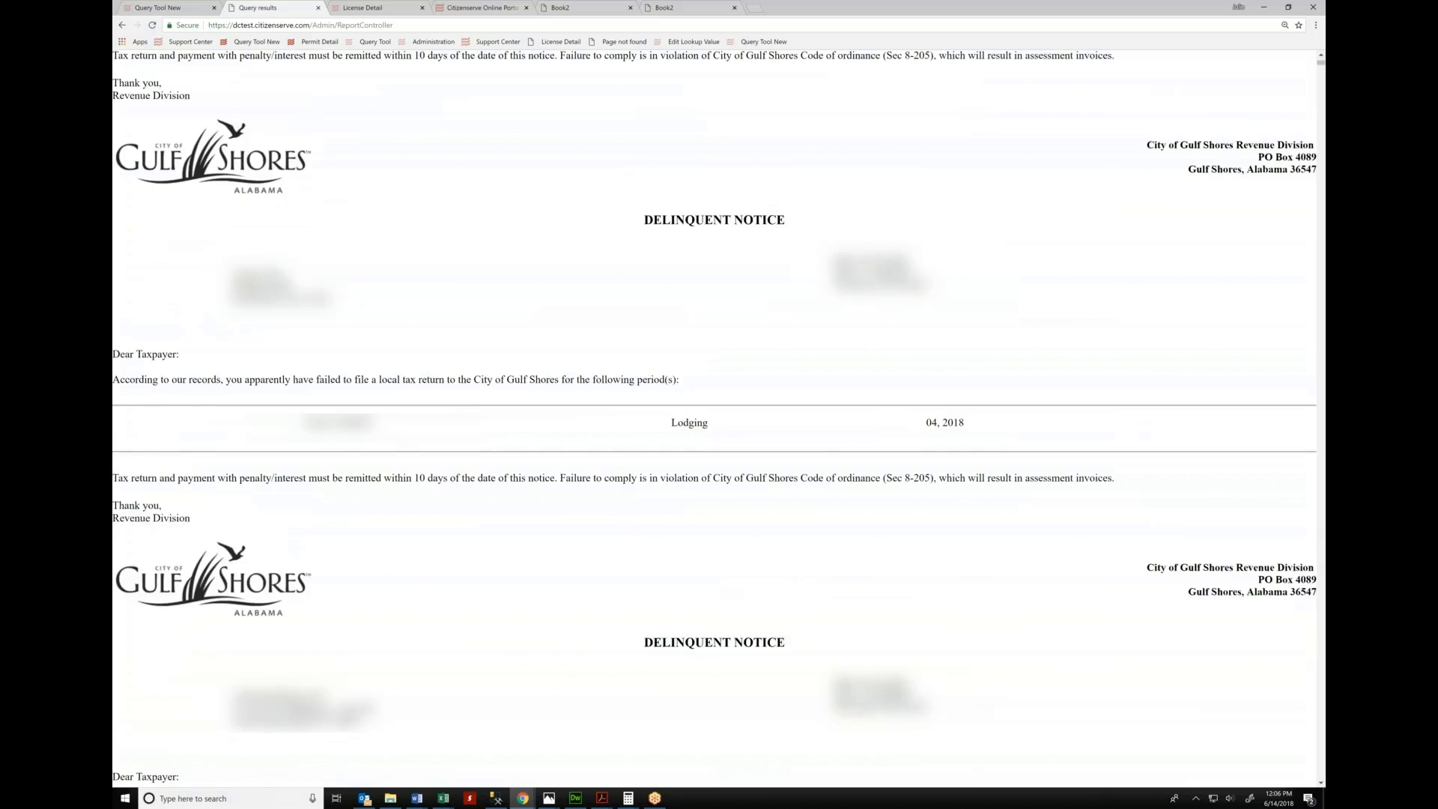